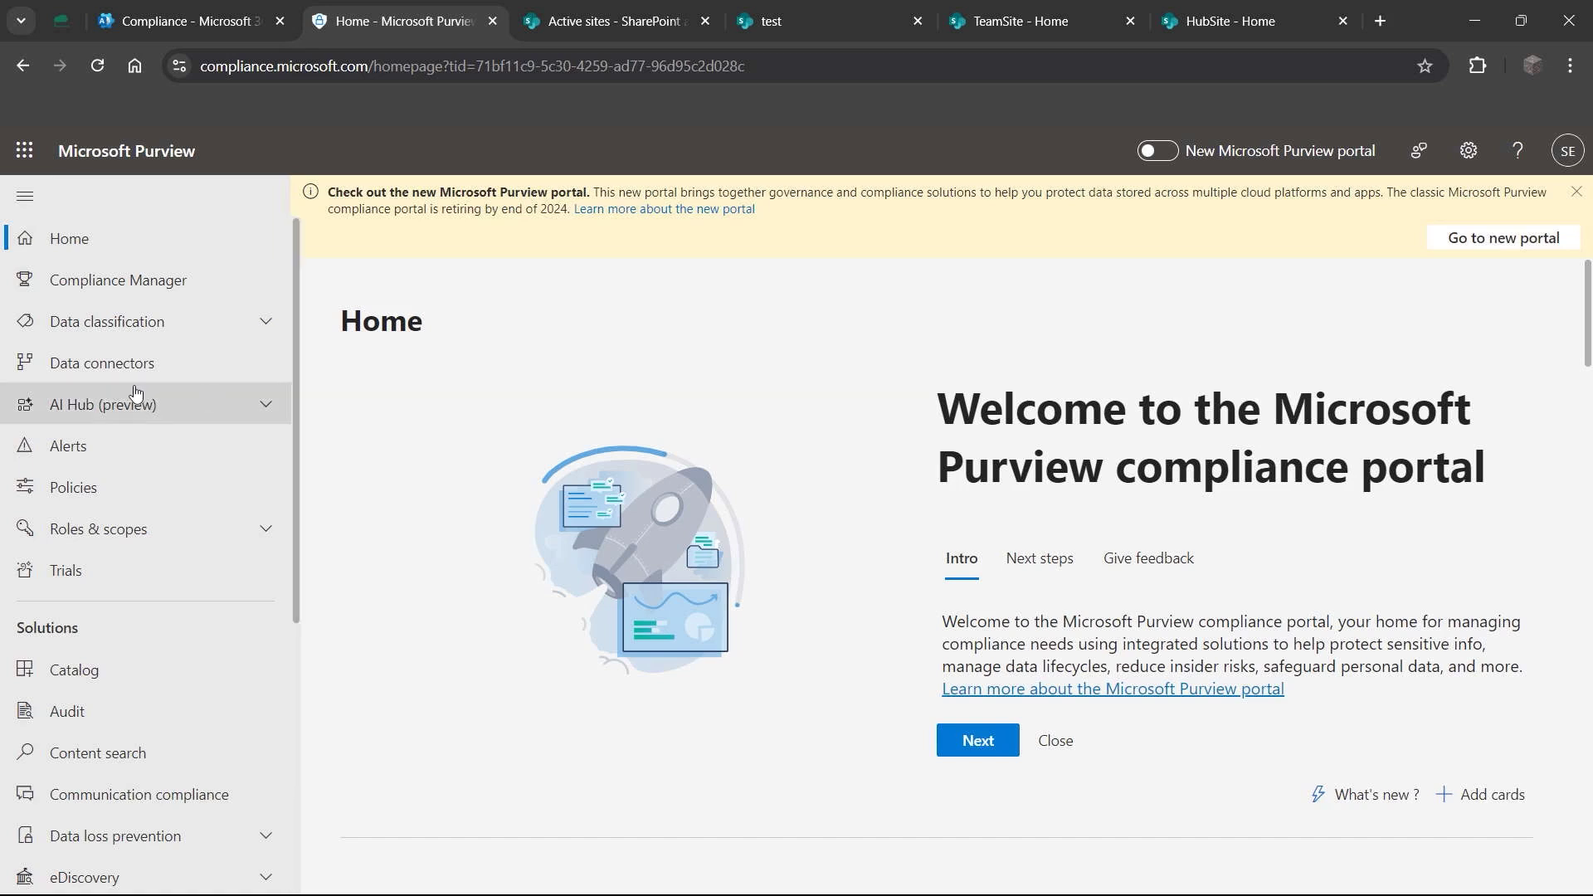
Step: Open the Labels page under Information protection
scroll(202, 393, down, 3)
scroll(166, 390, down, 1)
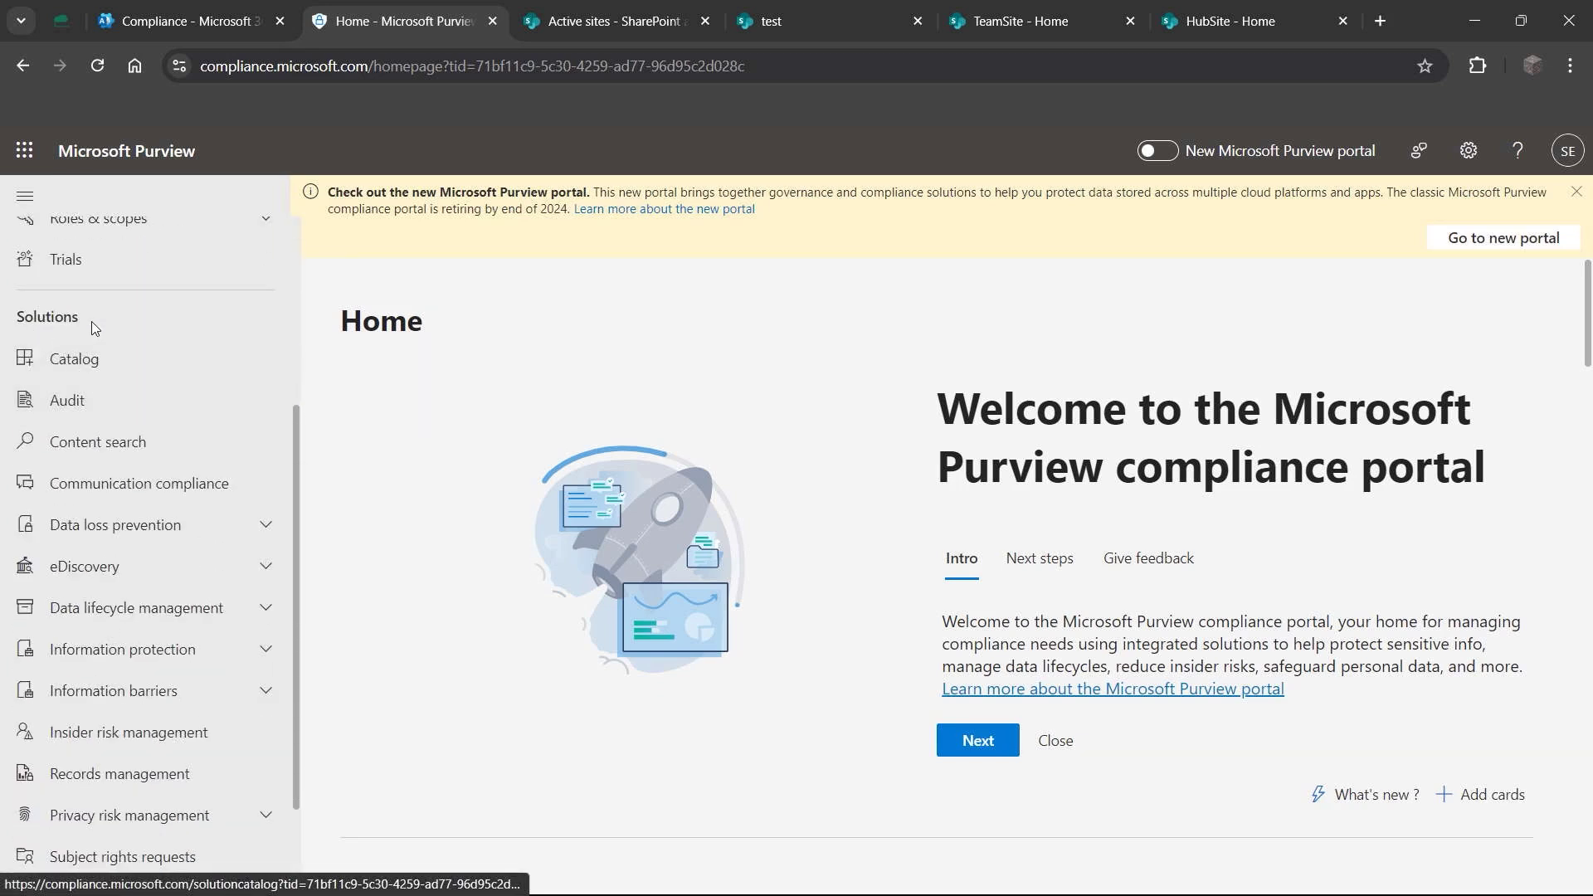
scroll(91, 321, down, 1)
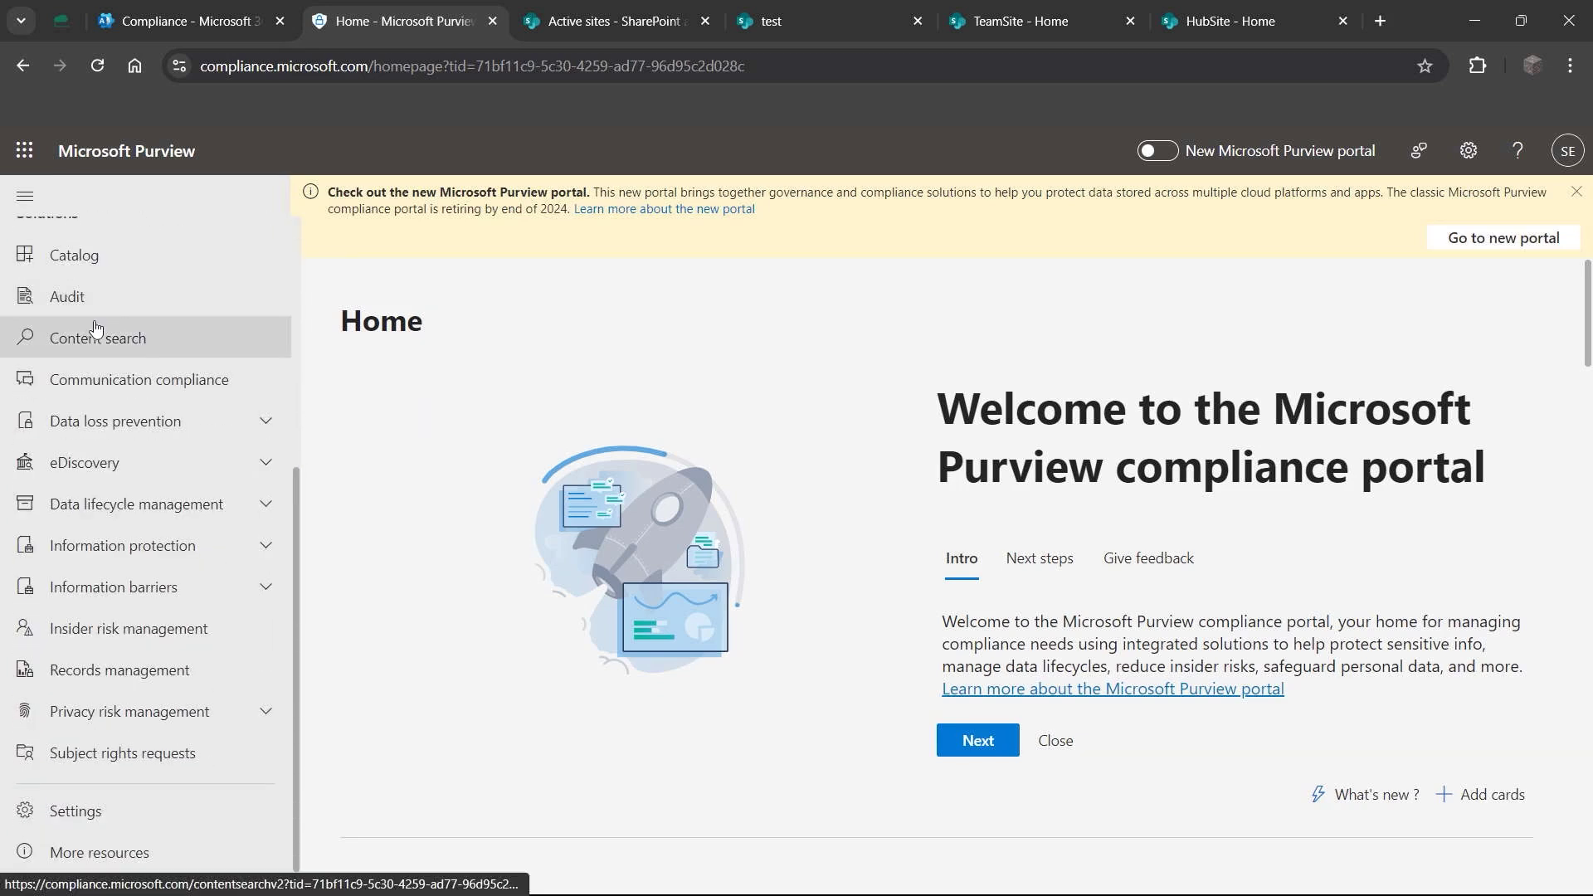
click(104, 554)
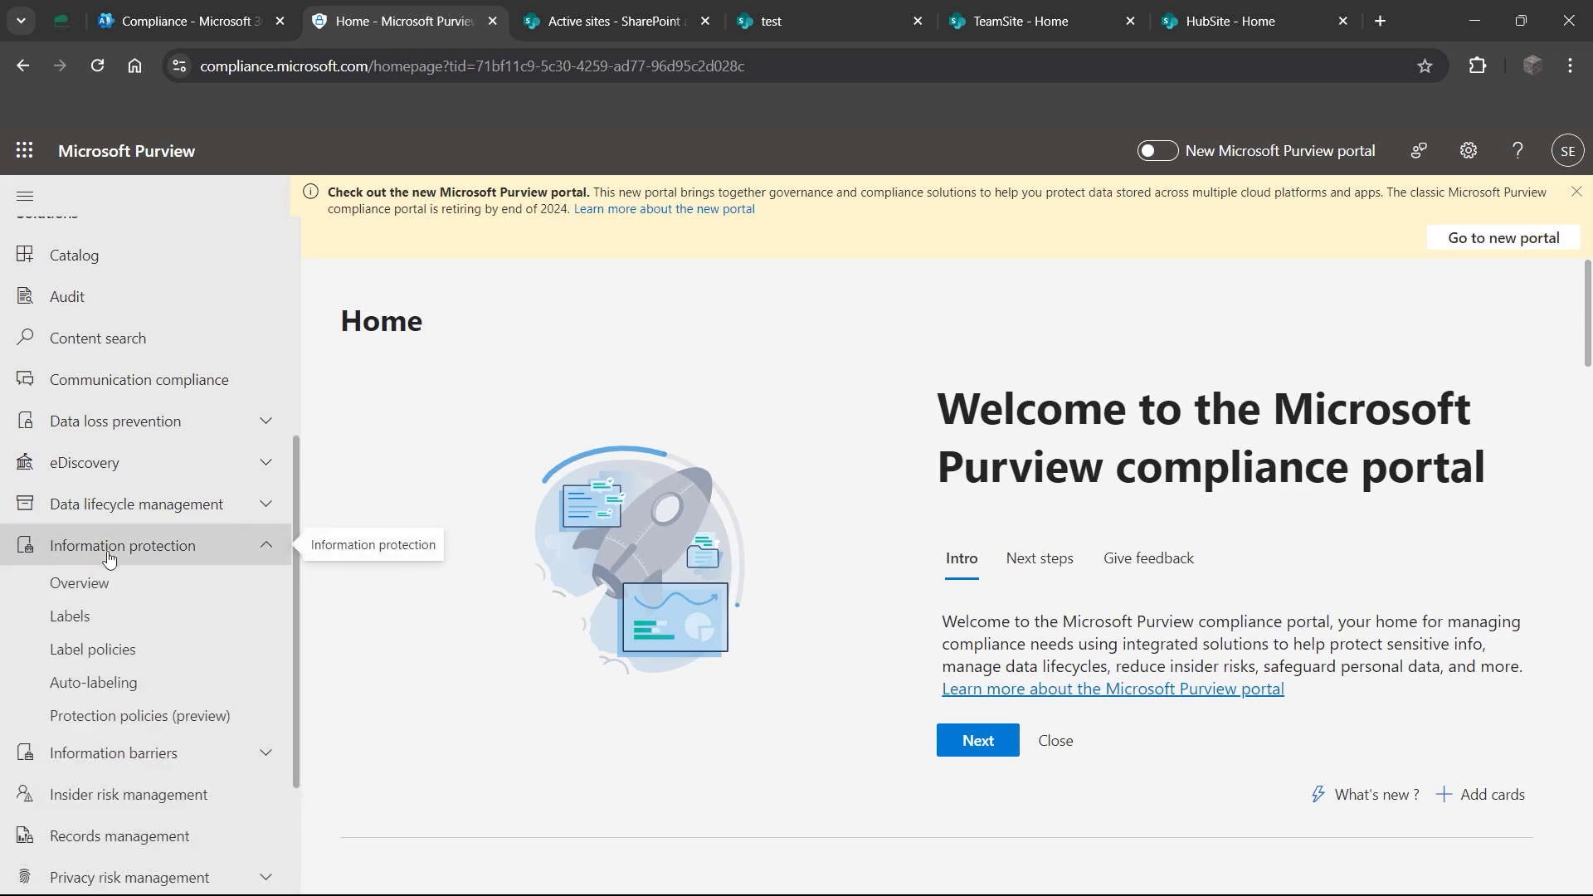
click(147, 626)
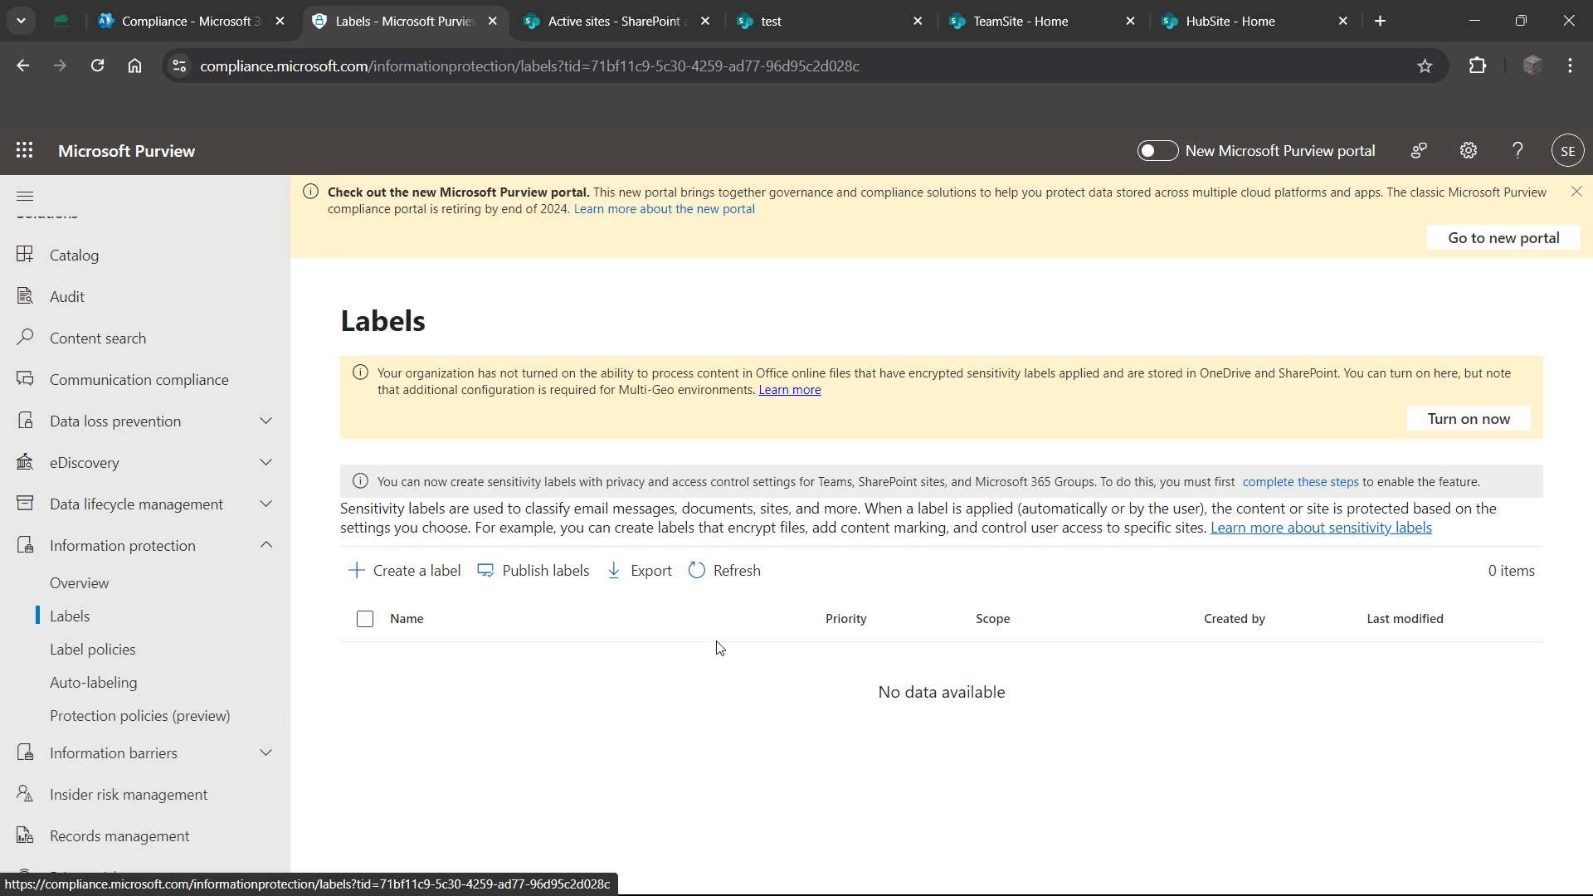
Step: Create a new sensitivity label with the name HR and the display name HRFiles
click(381, 580)
click(674, 488)
scroll(764, 450, down, 1)
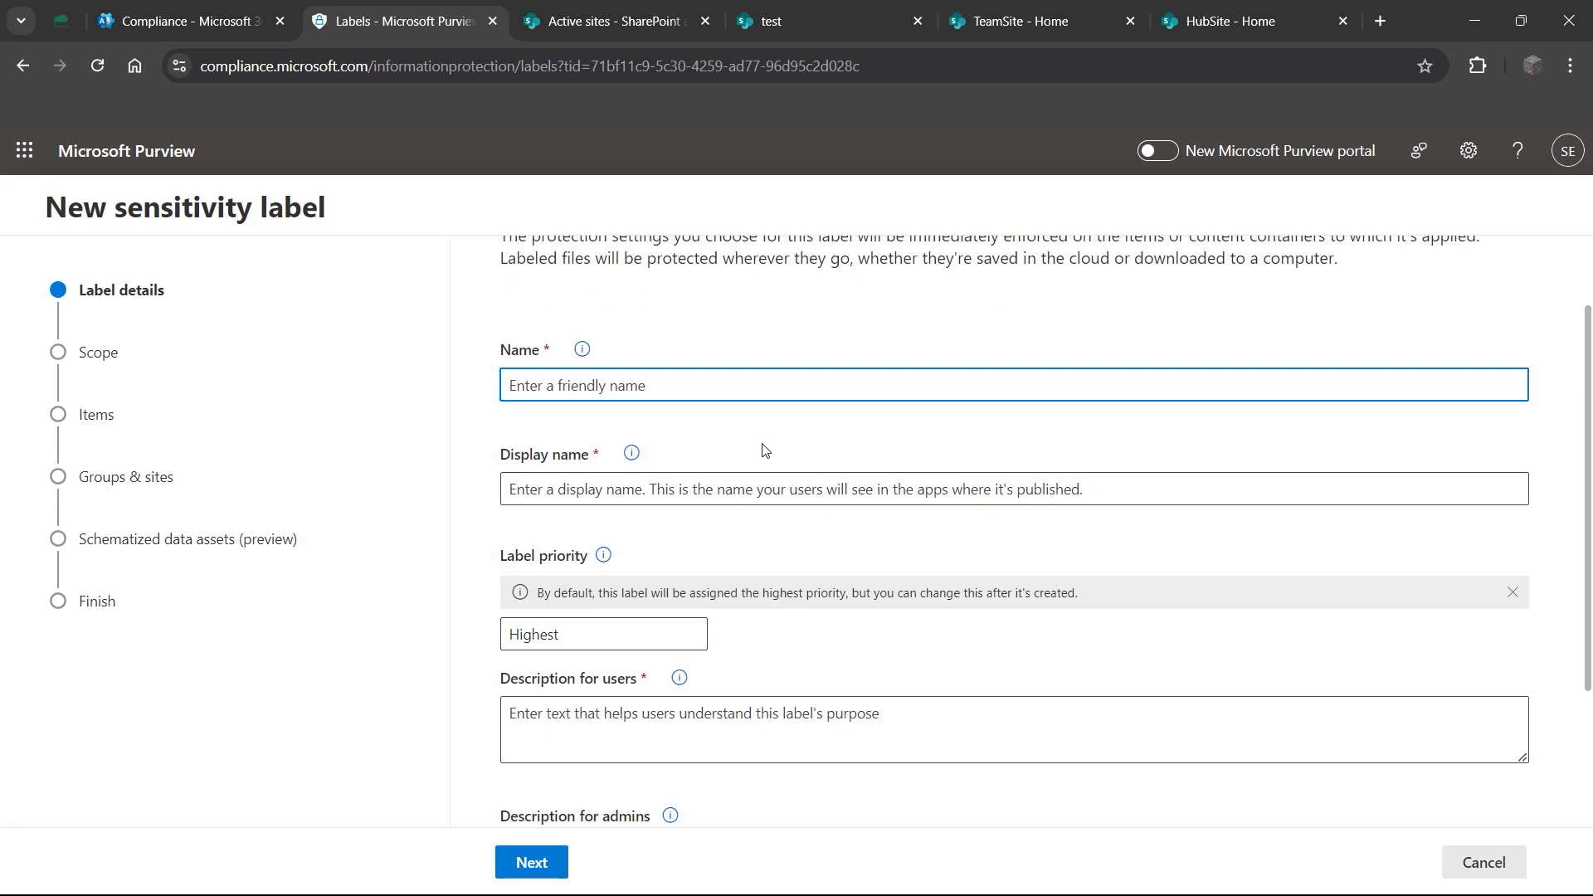
text(HR)
click(780, 488)
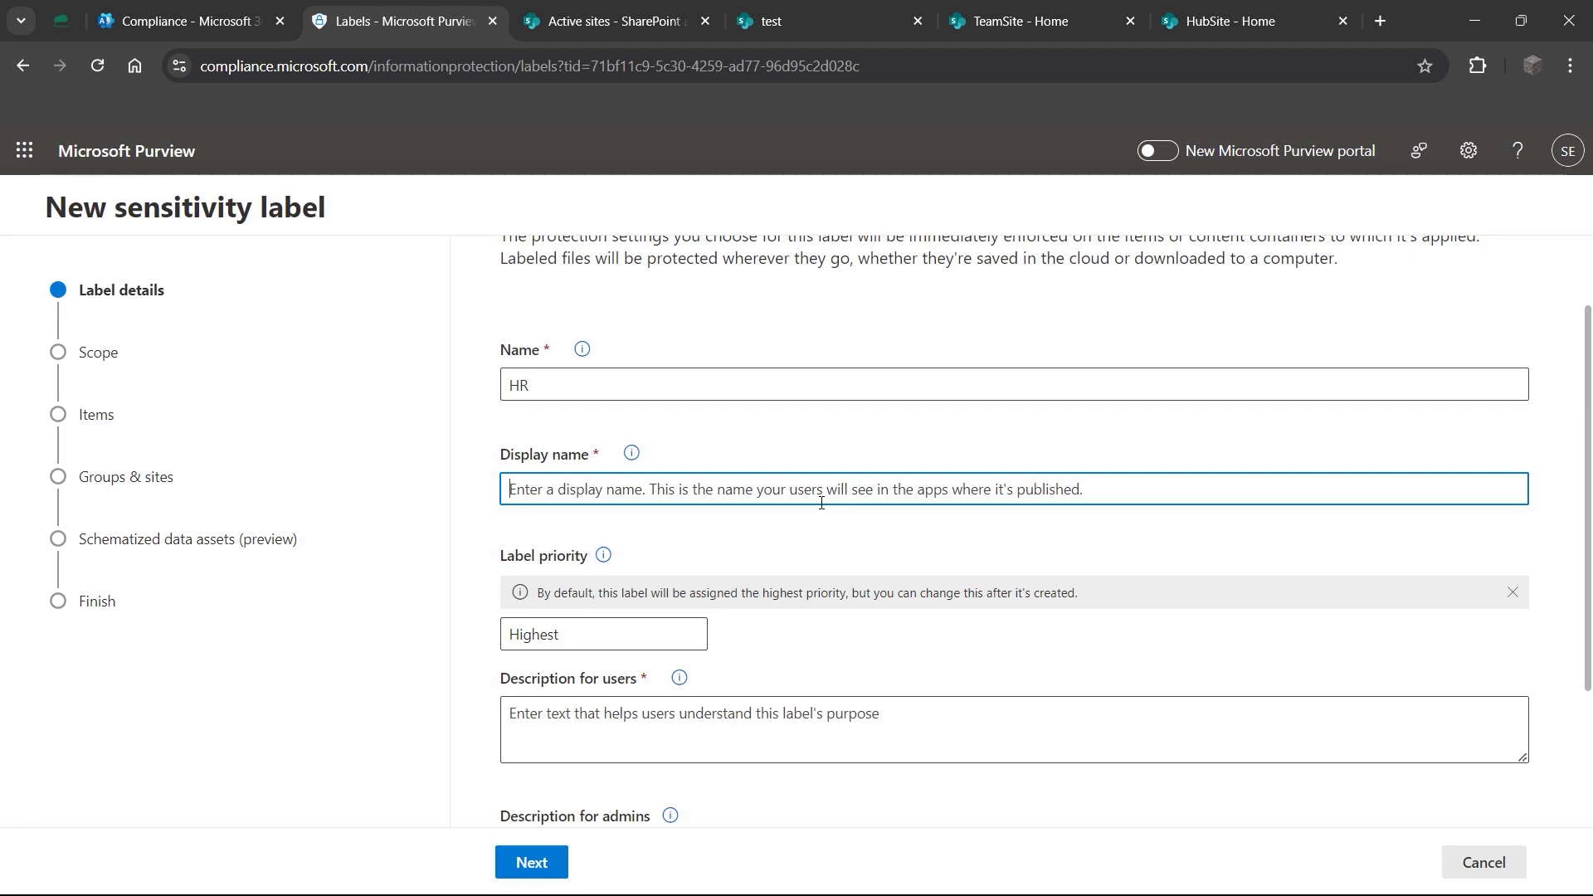
text(HRFIL)
key(BackSpace)
key(BackSpace)
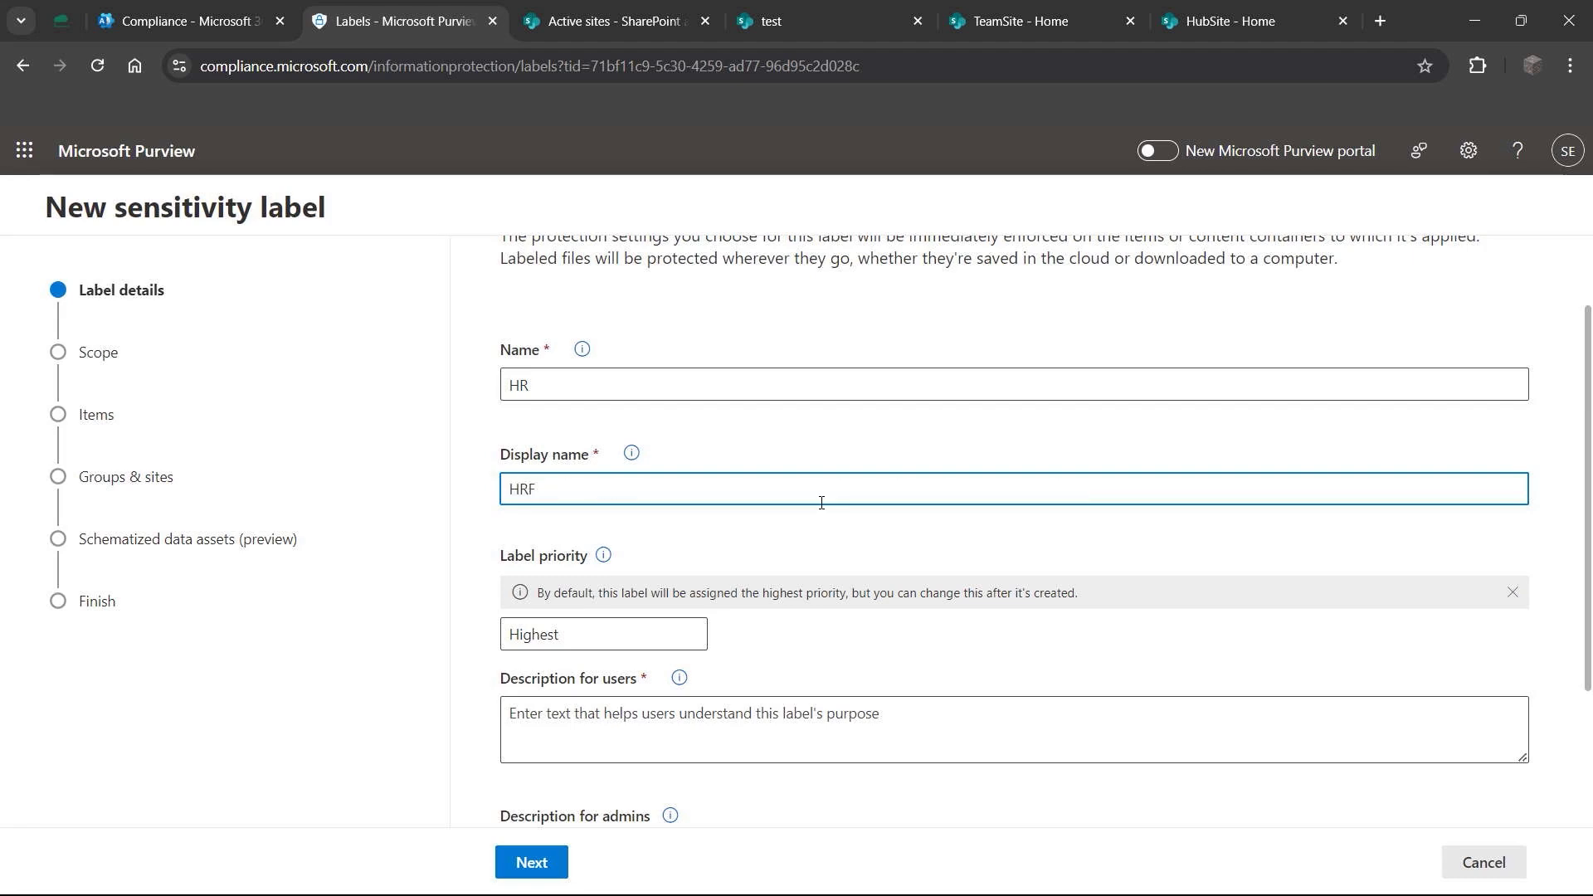
text(iles)
Step: Enter "This is a label policy for us to protect our data" as the label's description for users
scroll(842, 500, down, 1)
scroll(842, 500, down, 2)
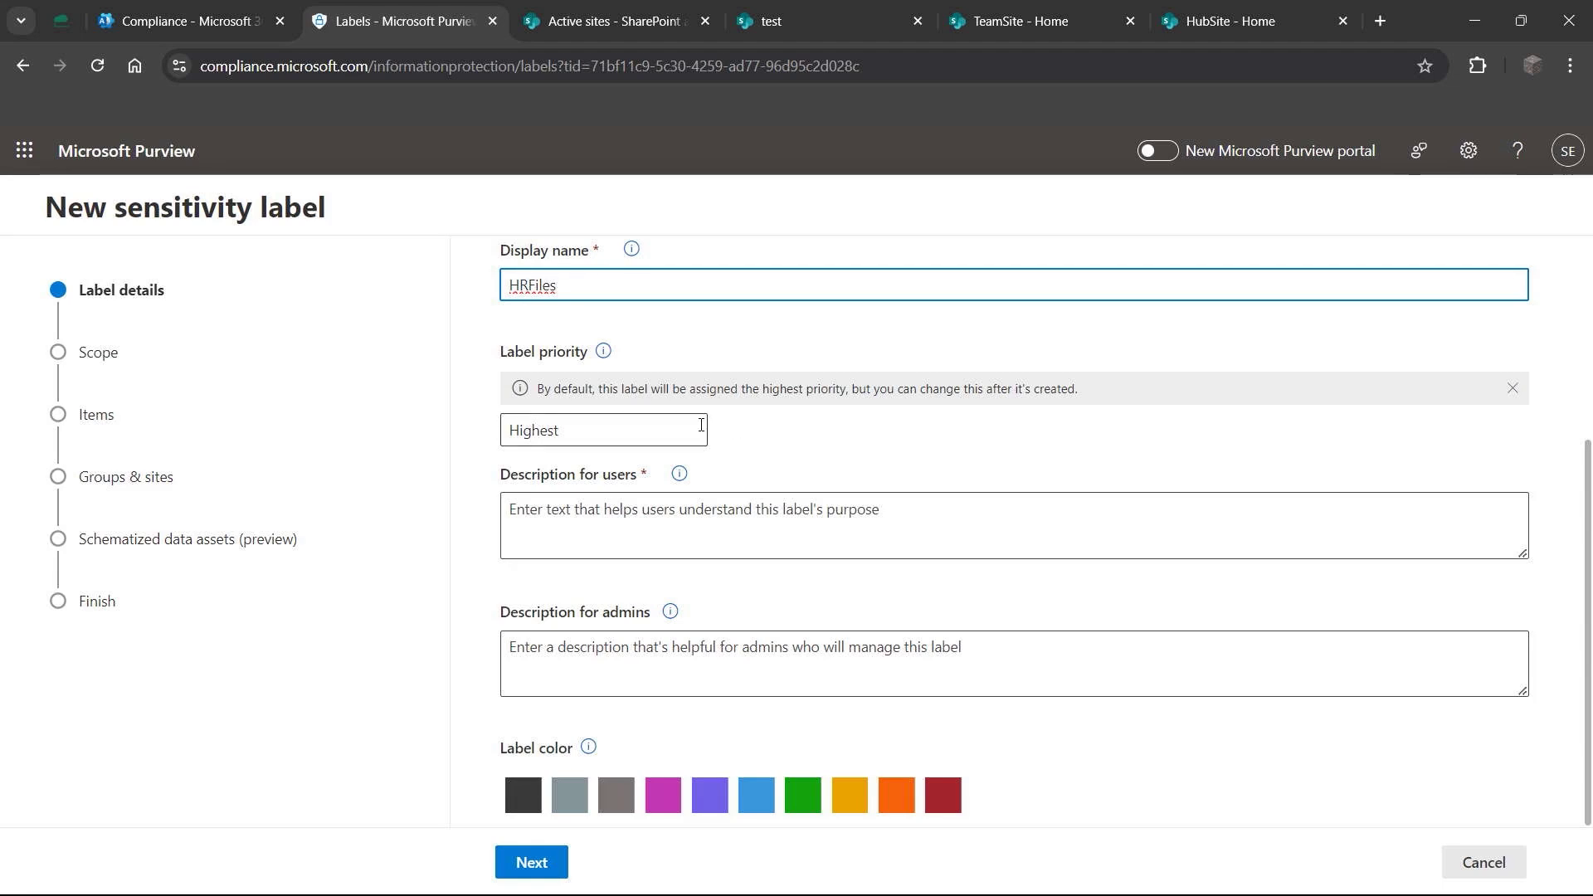
click(725, 513)
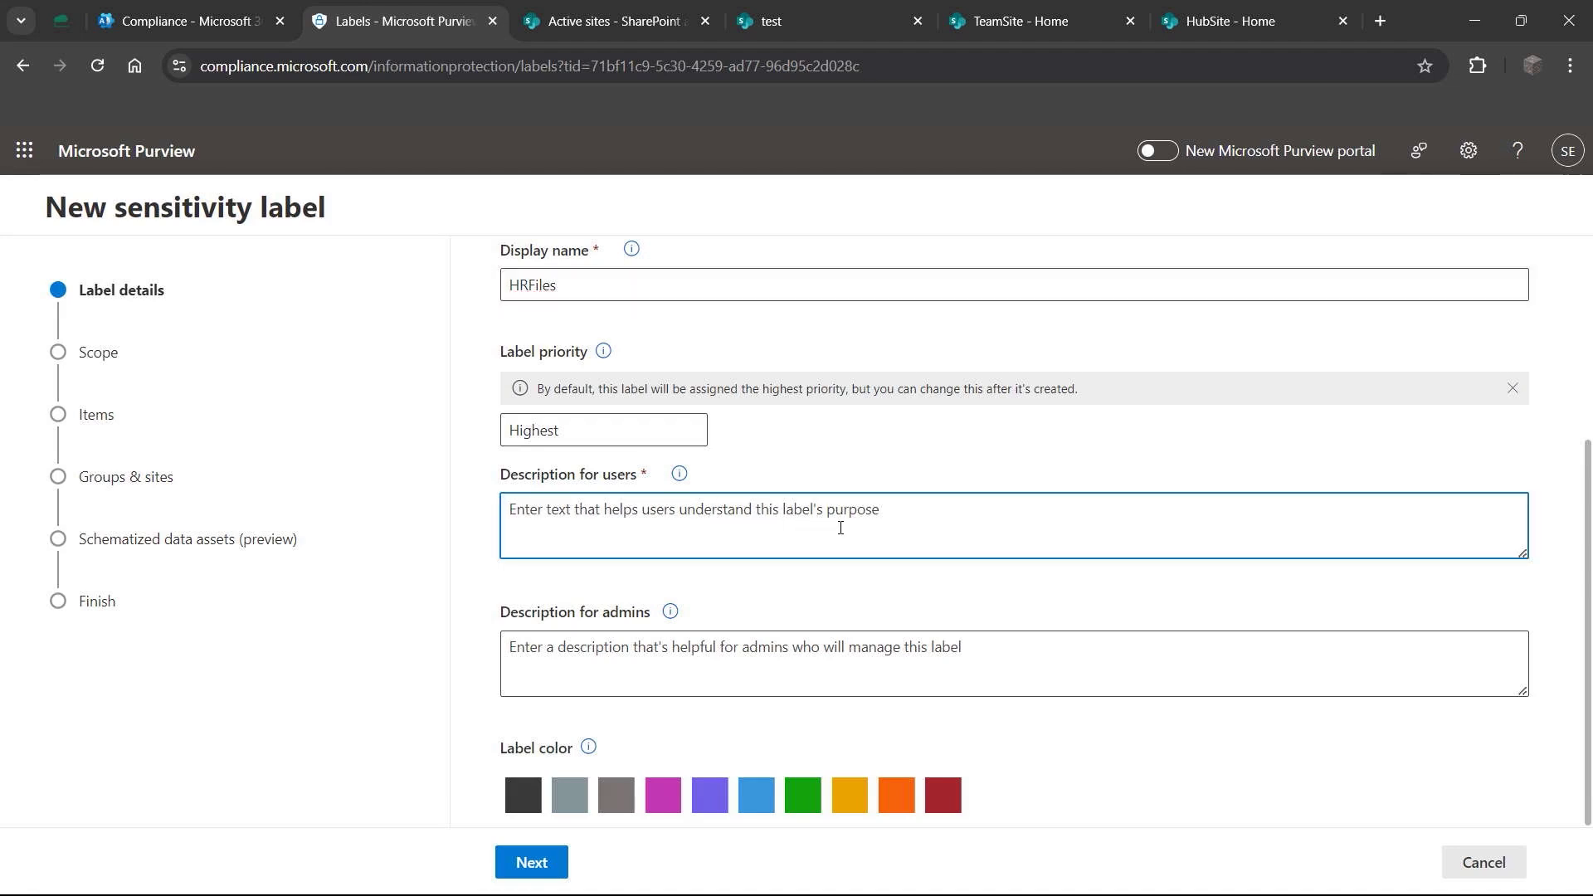
text(Thi)
key(BackSpace)
key(BackSpace)
text(his )
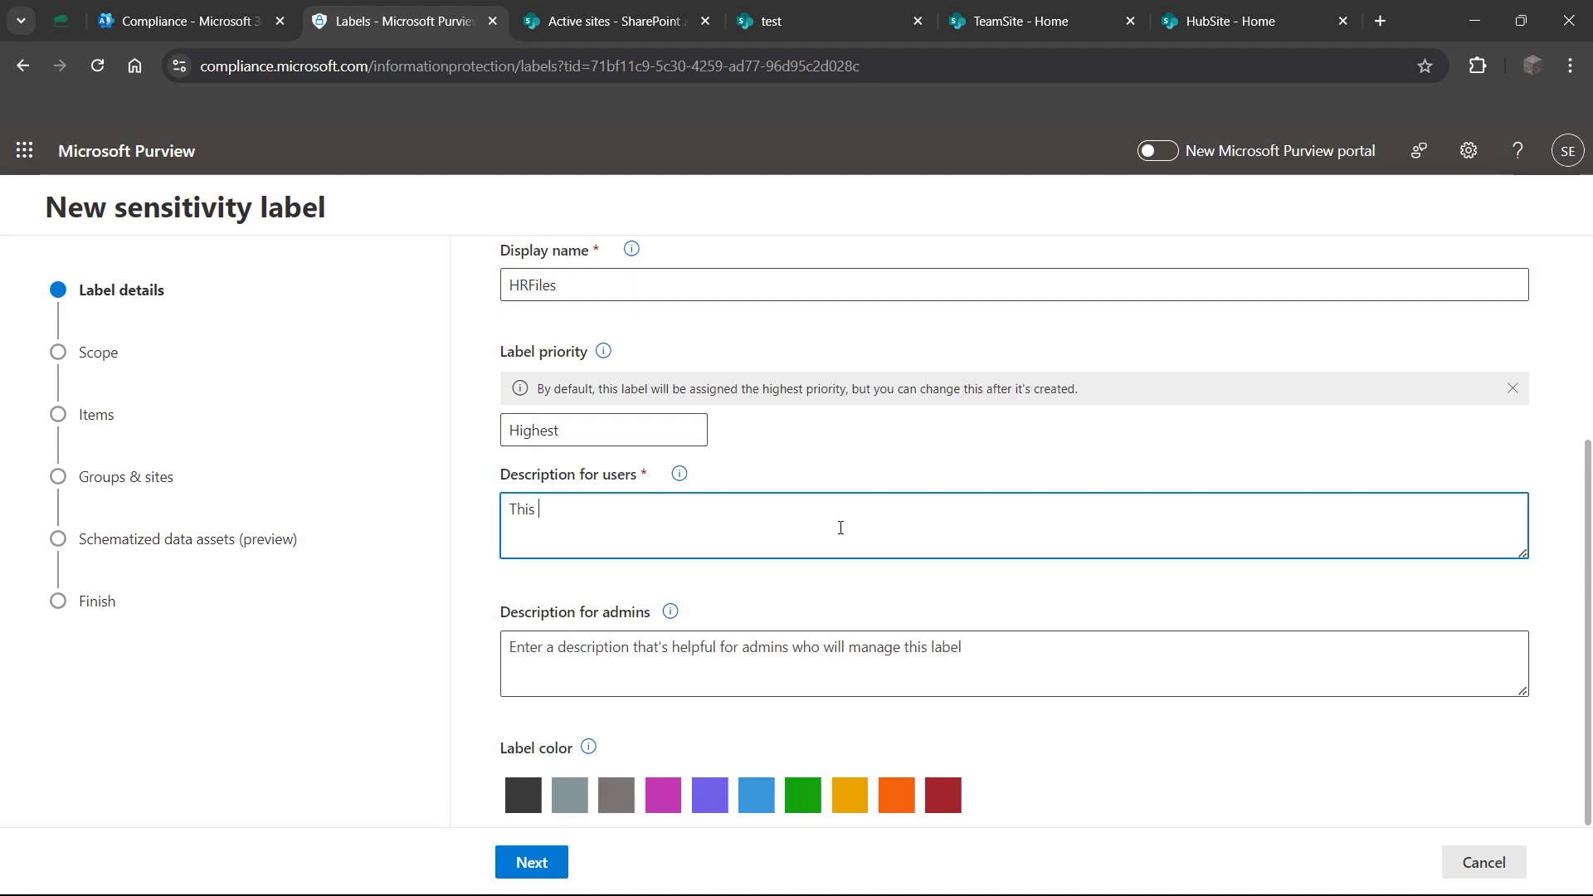
text(is a lable)
key(BackSpace)
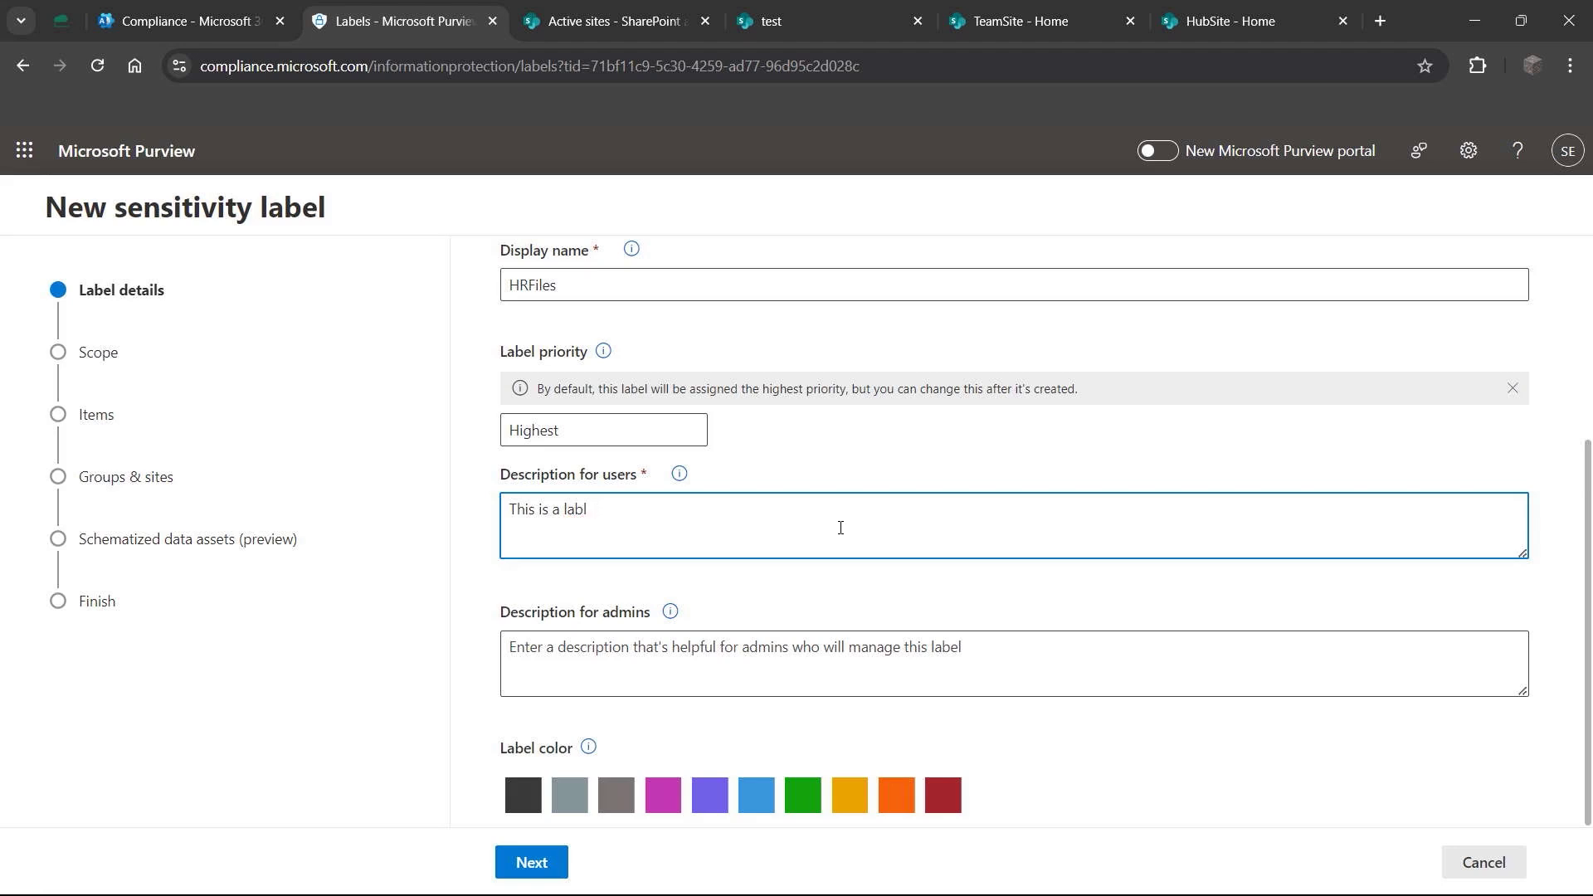
text(policy for us to)
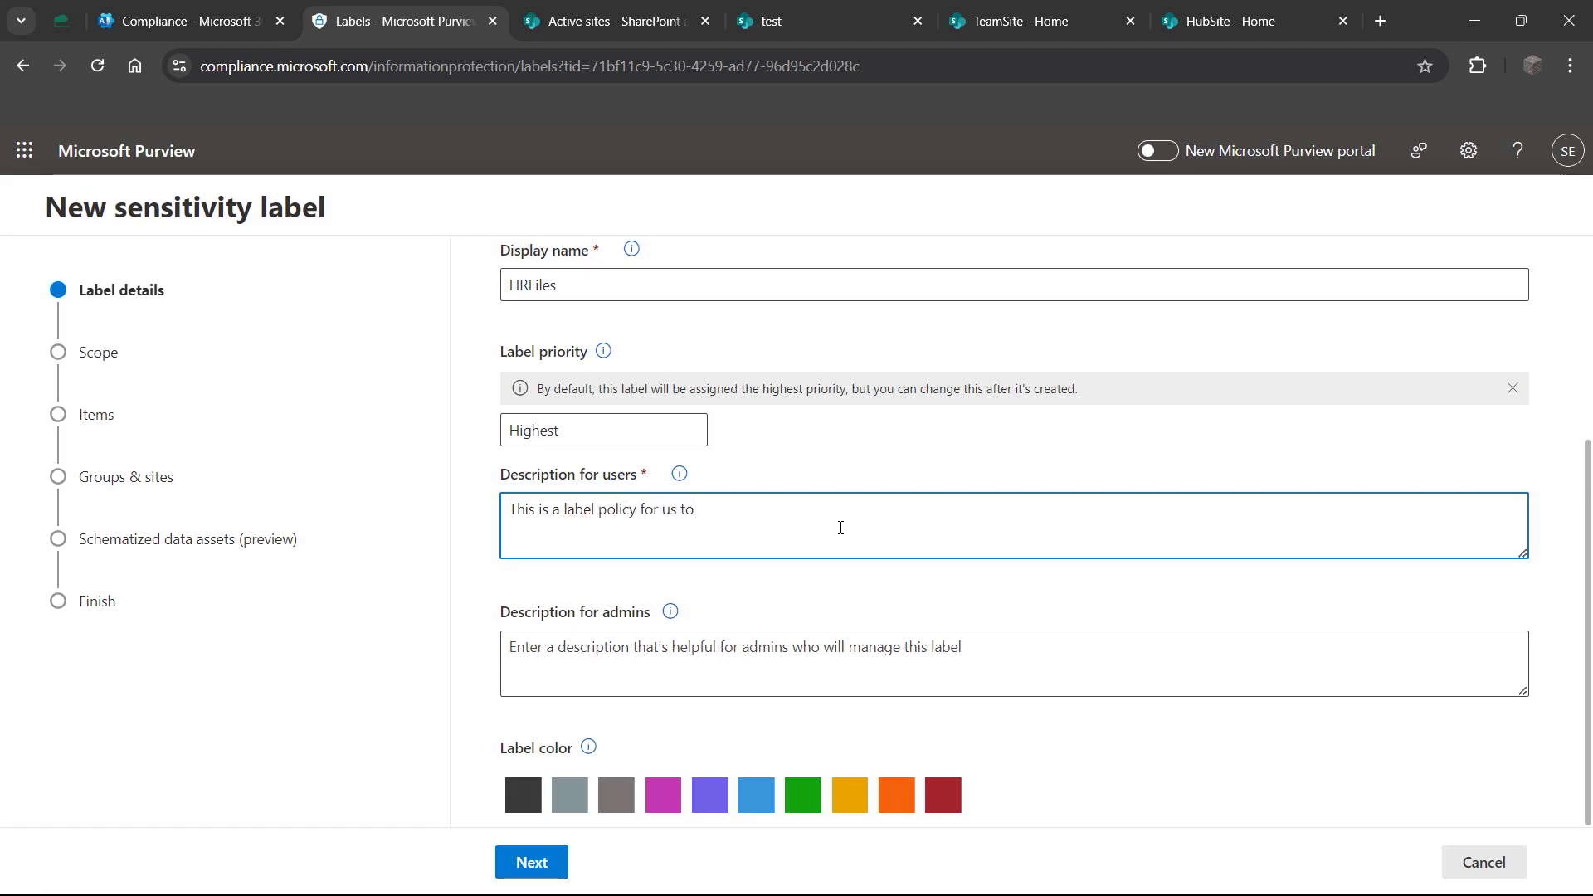
text( proe)
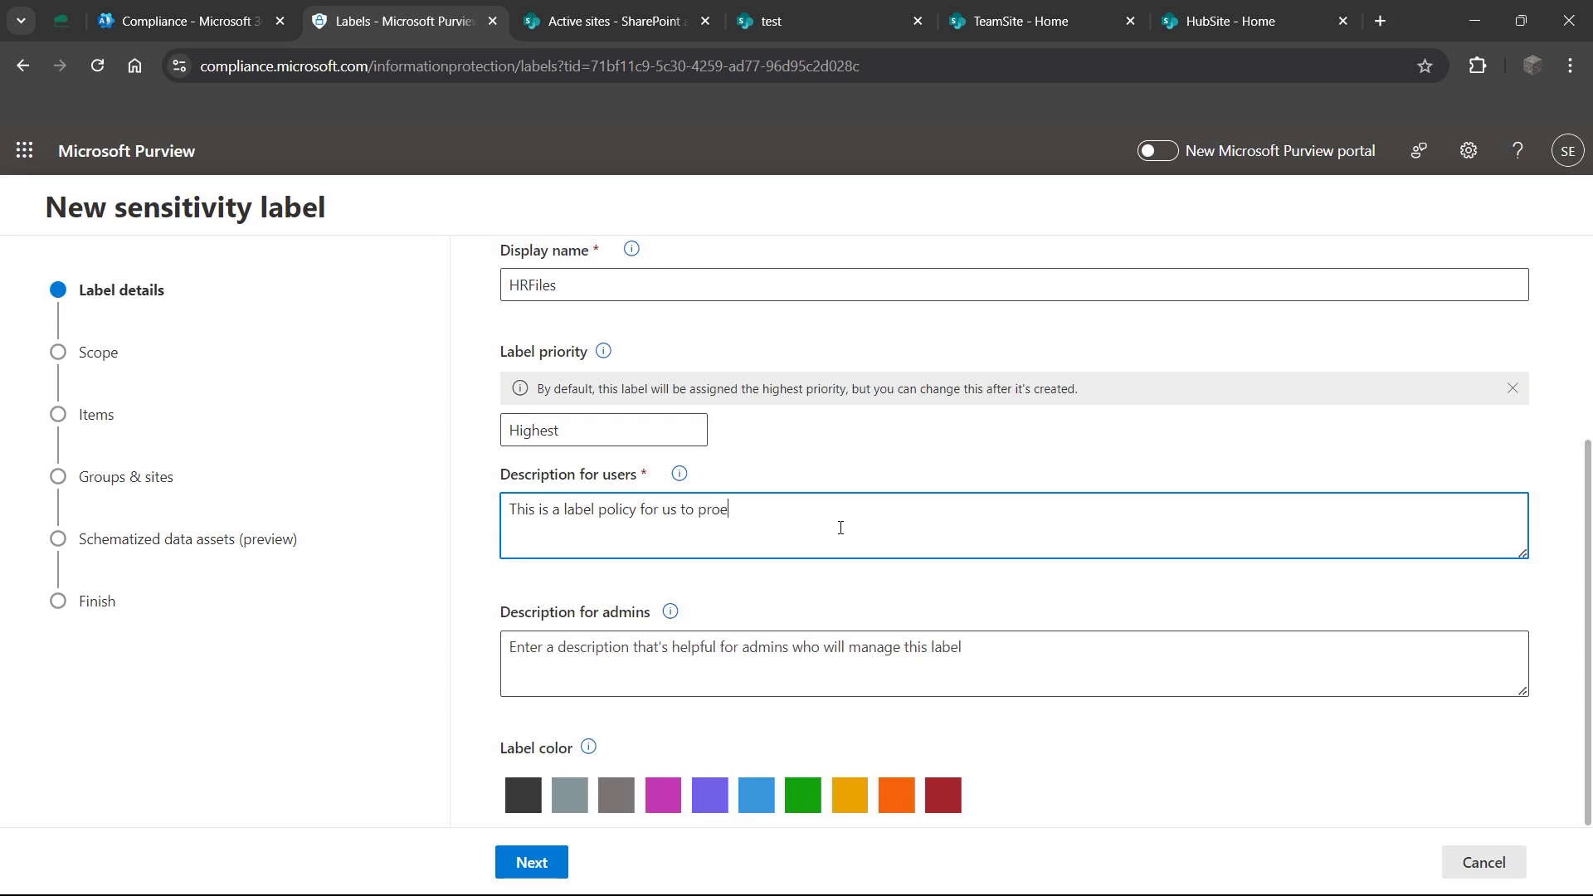
key(BackSpace)
key(BackSpace)
key(BackSpace)
key(BackSpace)
text(protect )
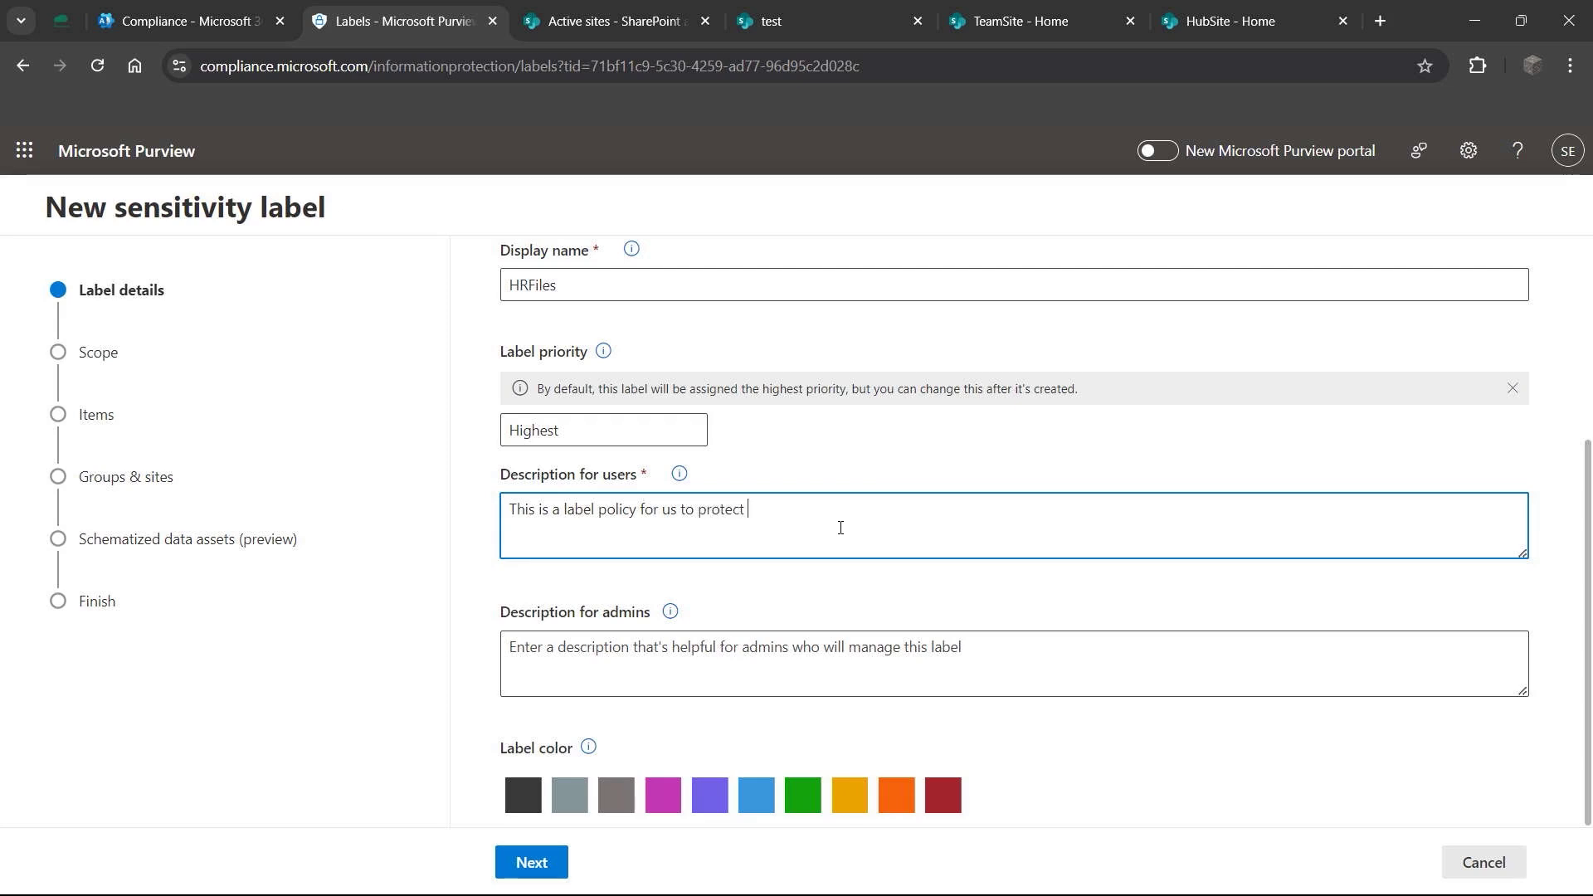
text(our datra)
Step: Enter "This label is going to flag HR files" as the label's description for admins
click(815, 655)
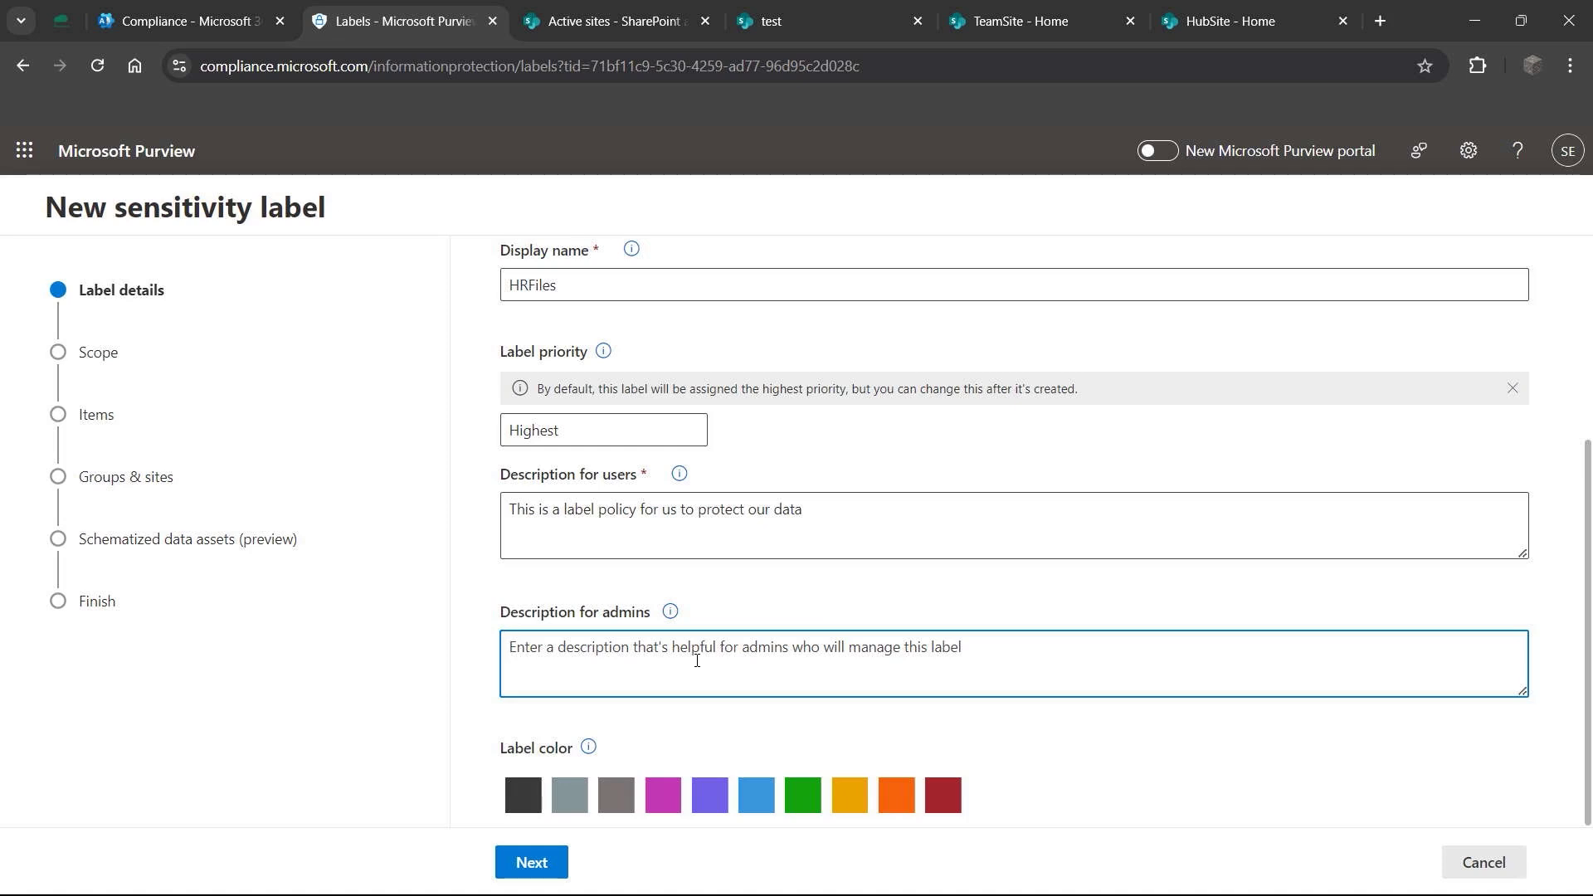
text(Ths)
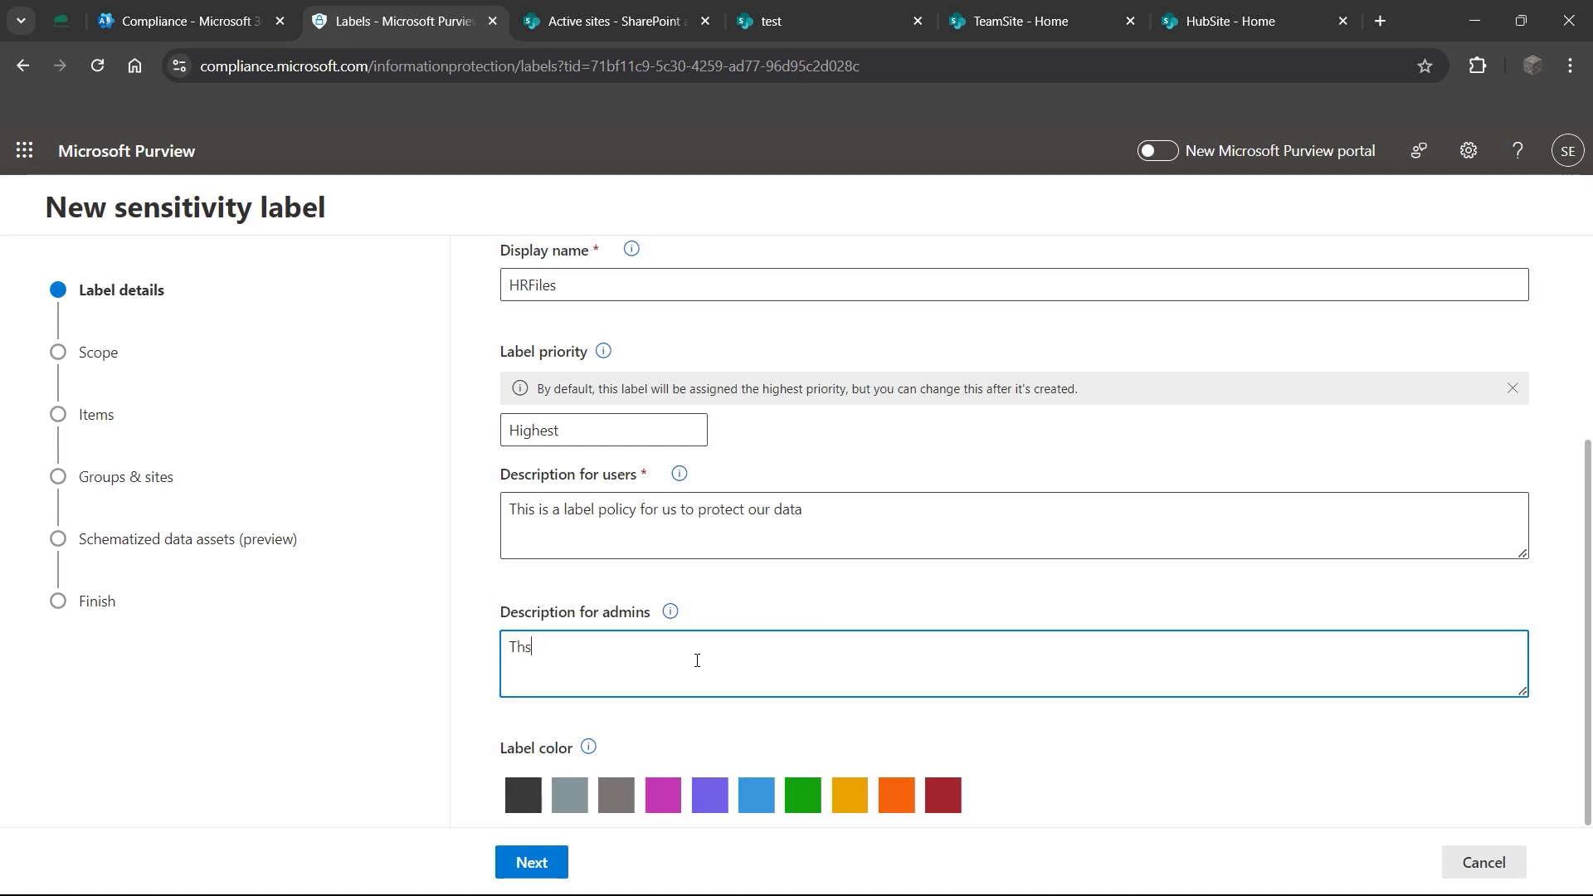
key(BackSpace)
key(BackSpace)
text(is label is goin)
key(BackSpace)
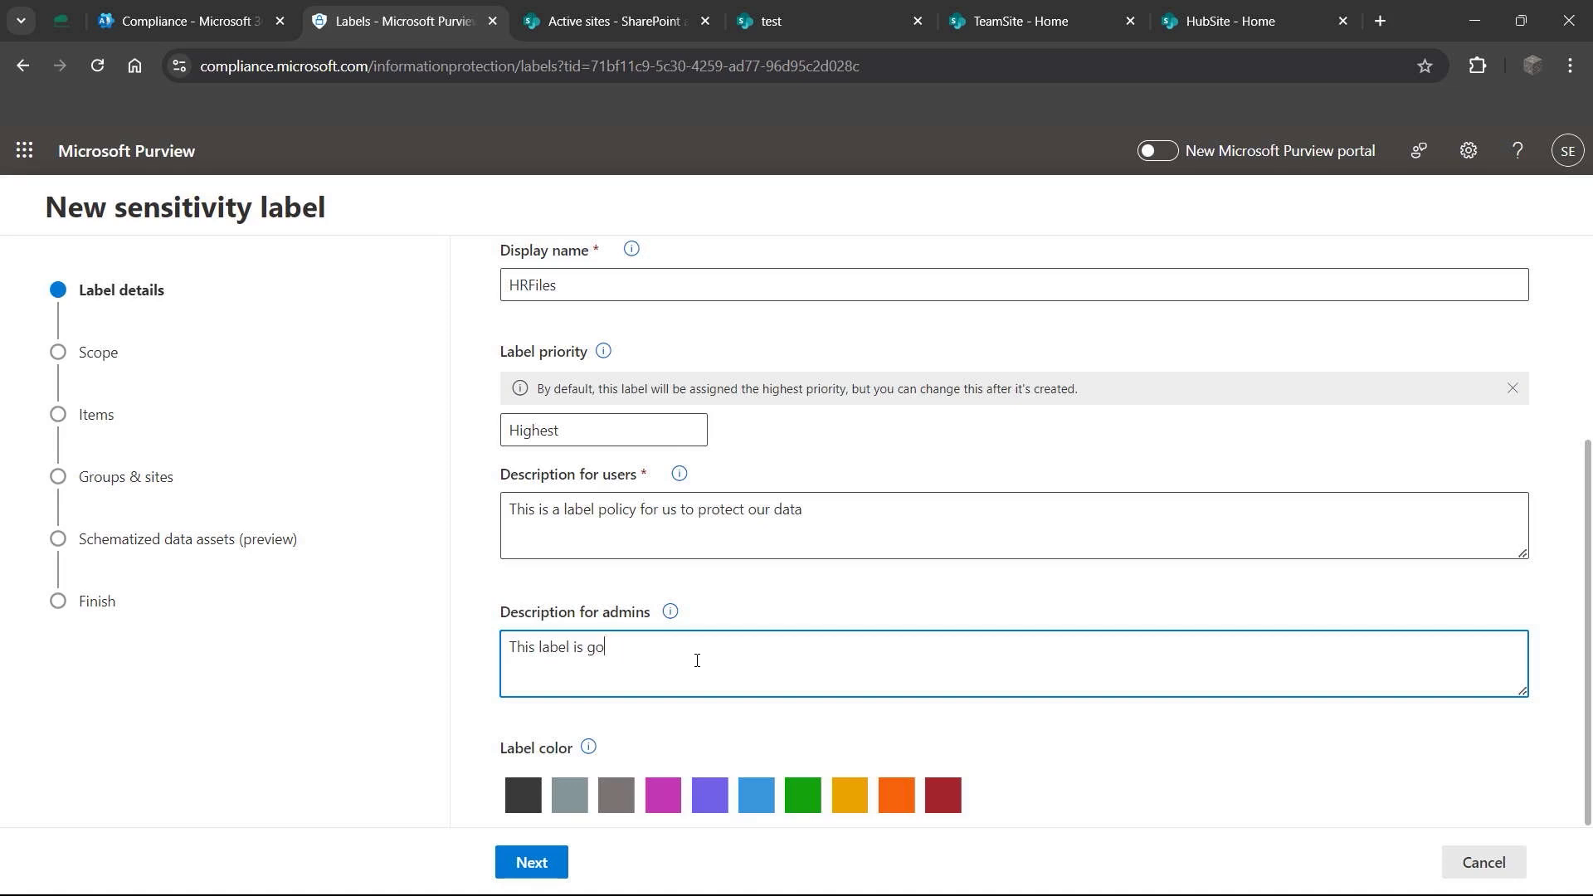
text(ing to flag HR files)
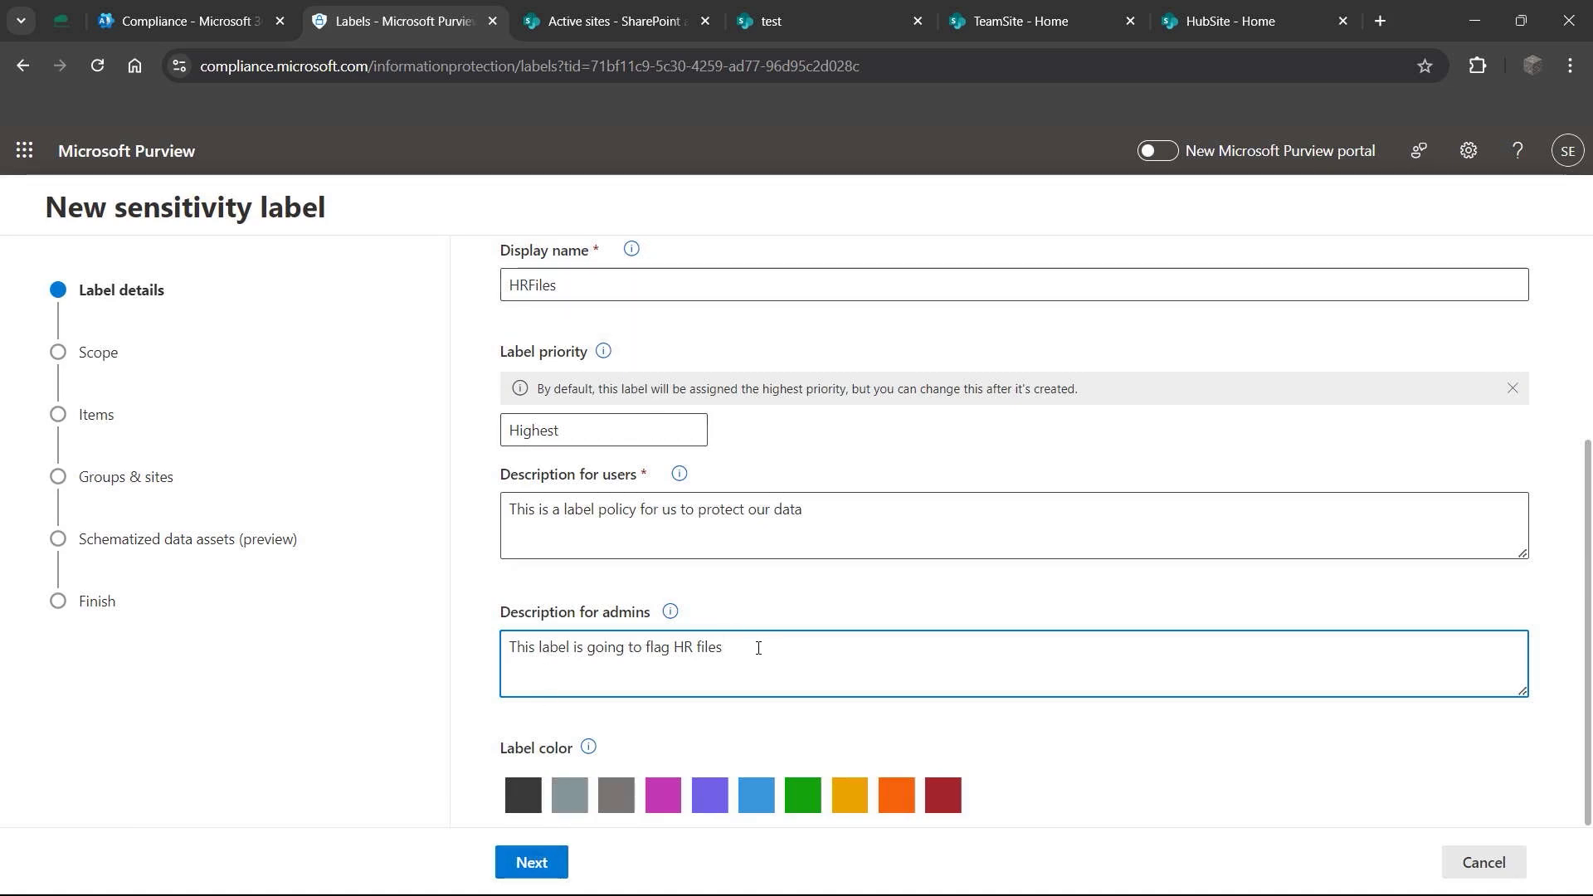
Step: Choose the dark gray swatch as the label color and review the label details
click(515, 794)
scroll(633, 455, up, 4)
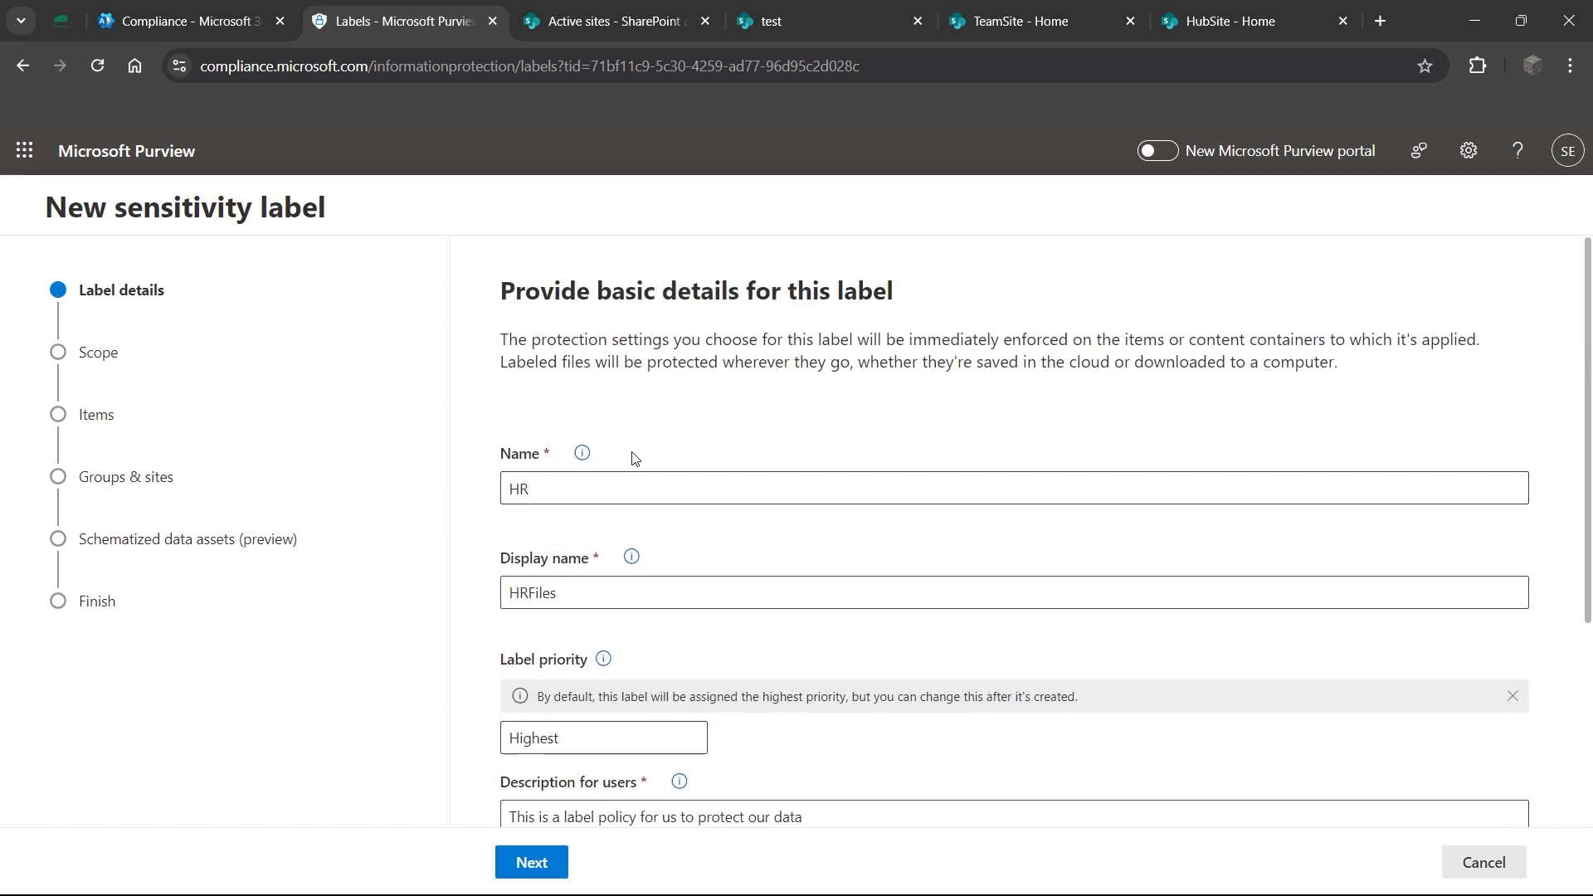
scroll(554, 452, down, 4)
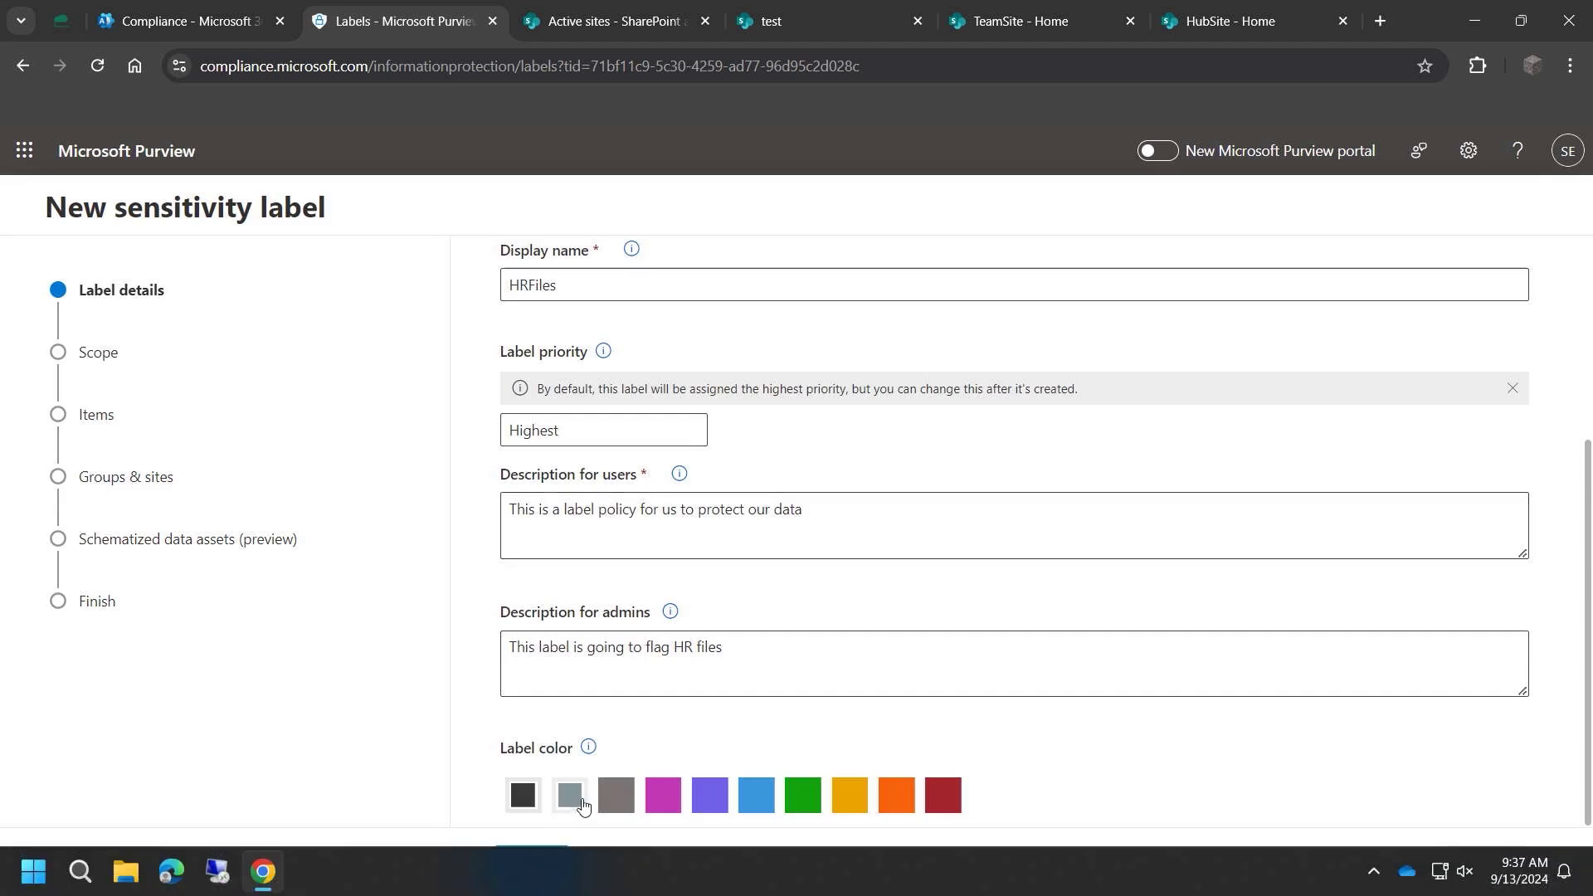
Step: Continue to the label scope, exclude Meetings from the items, and accept the scope
click(537, 861)
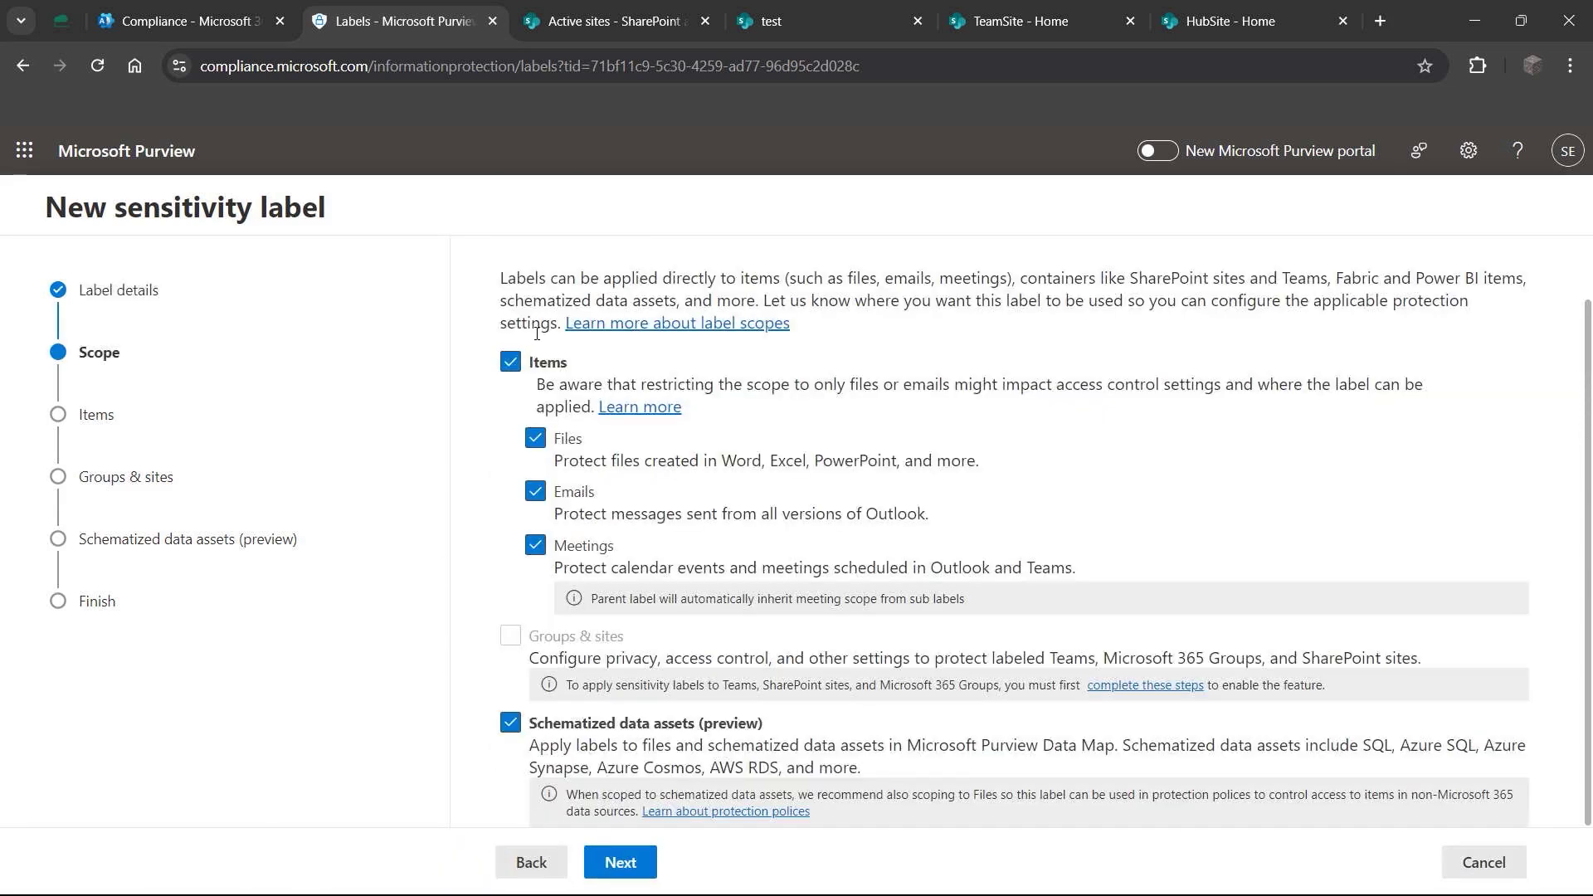
click(533, 547)
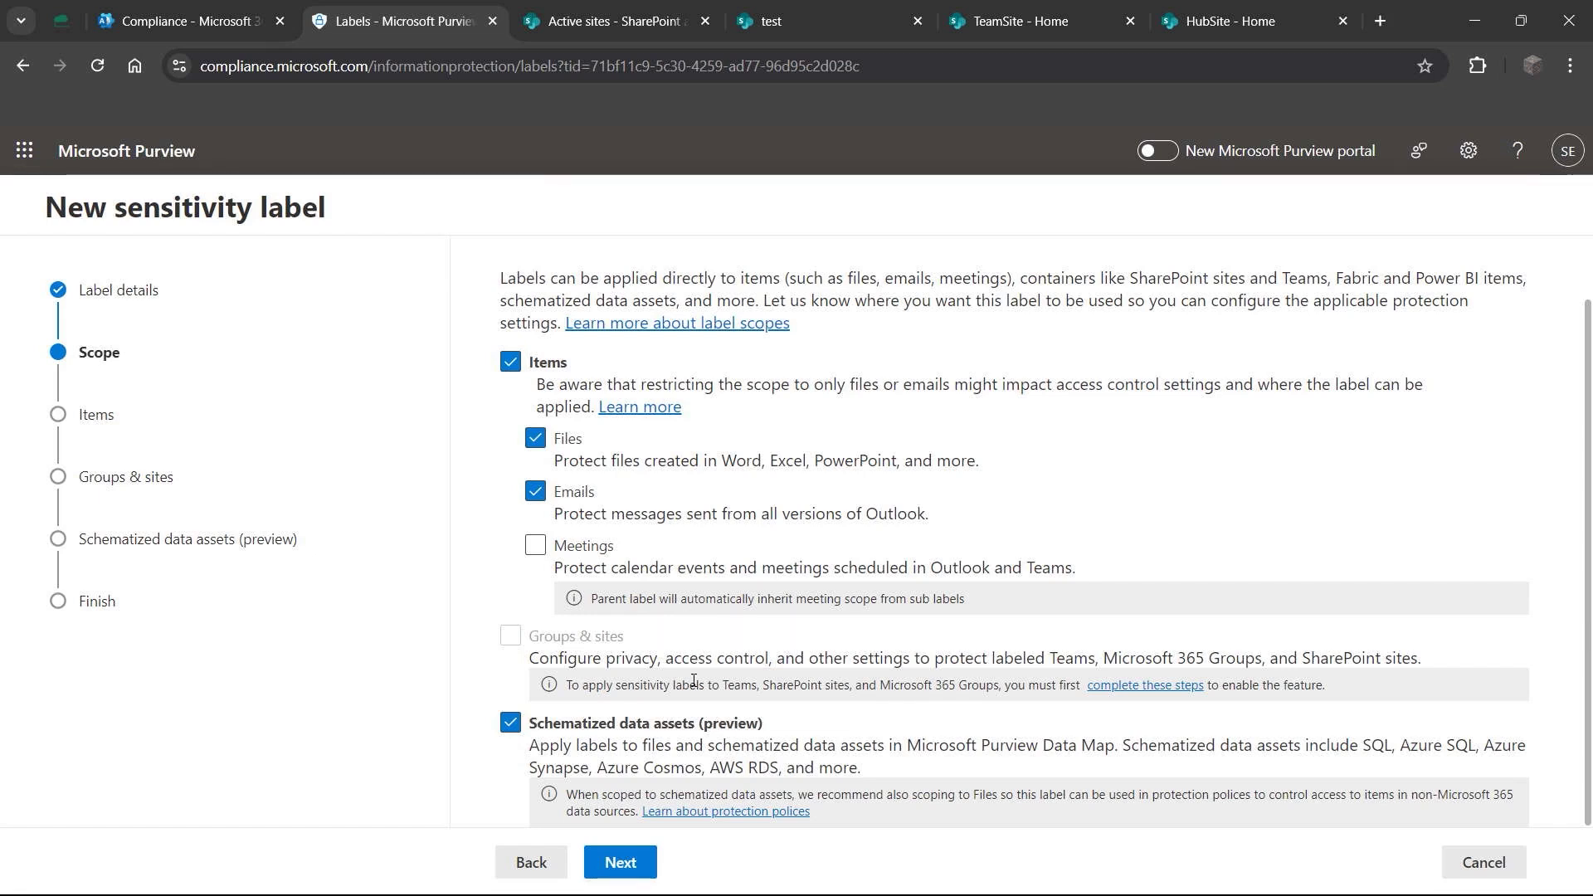
click(640, 862)
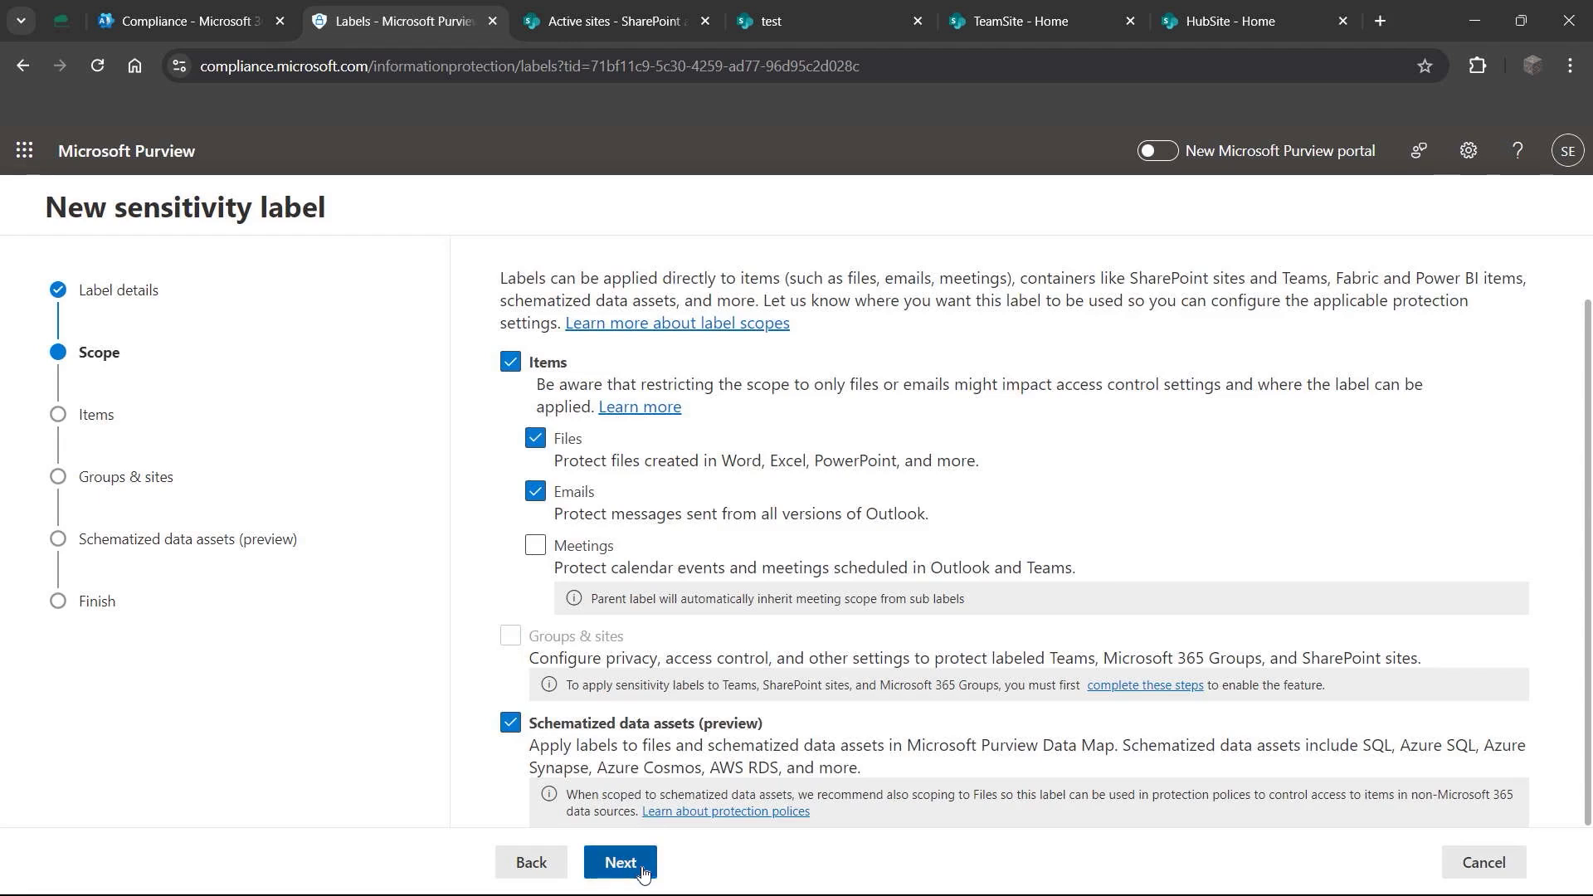
Step: Enable Control access and Apply content marking as the protection settings for labeled items
click(564, 398)
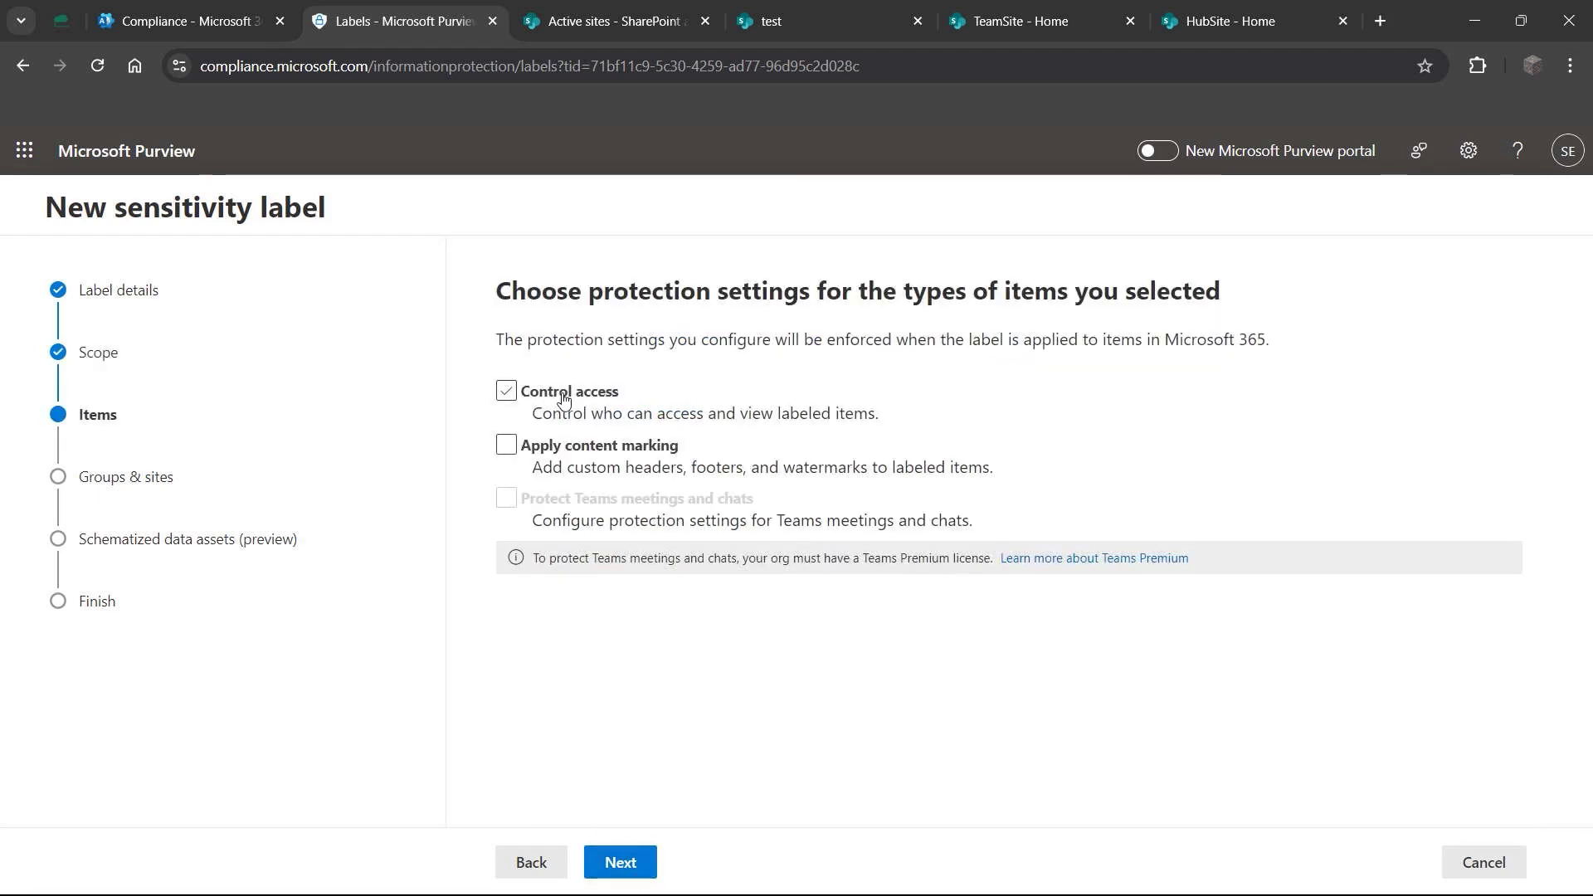
click(564, 399)
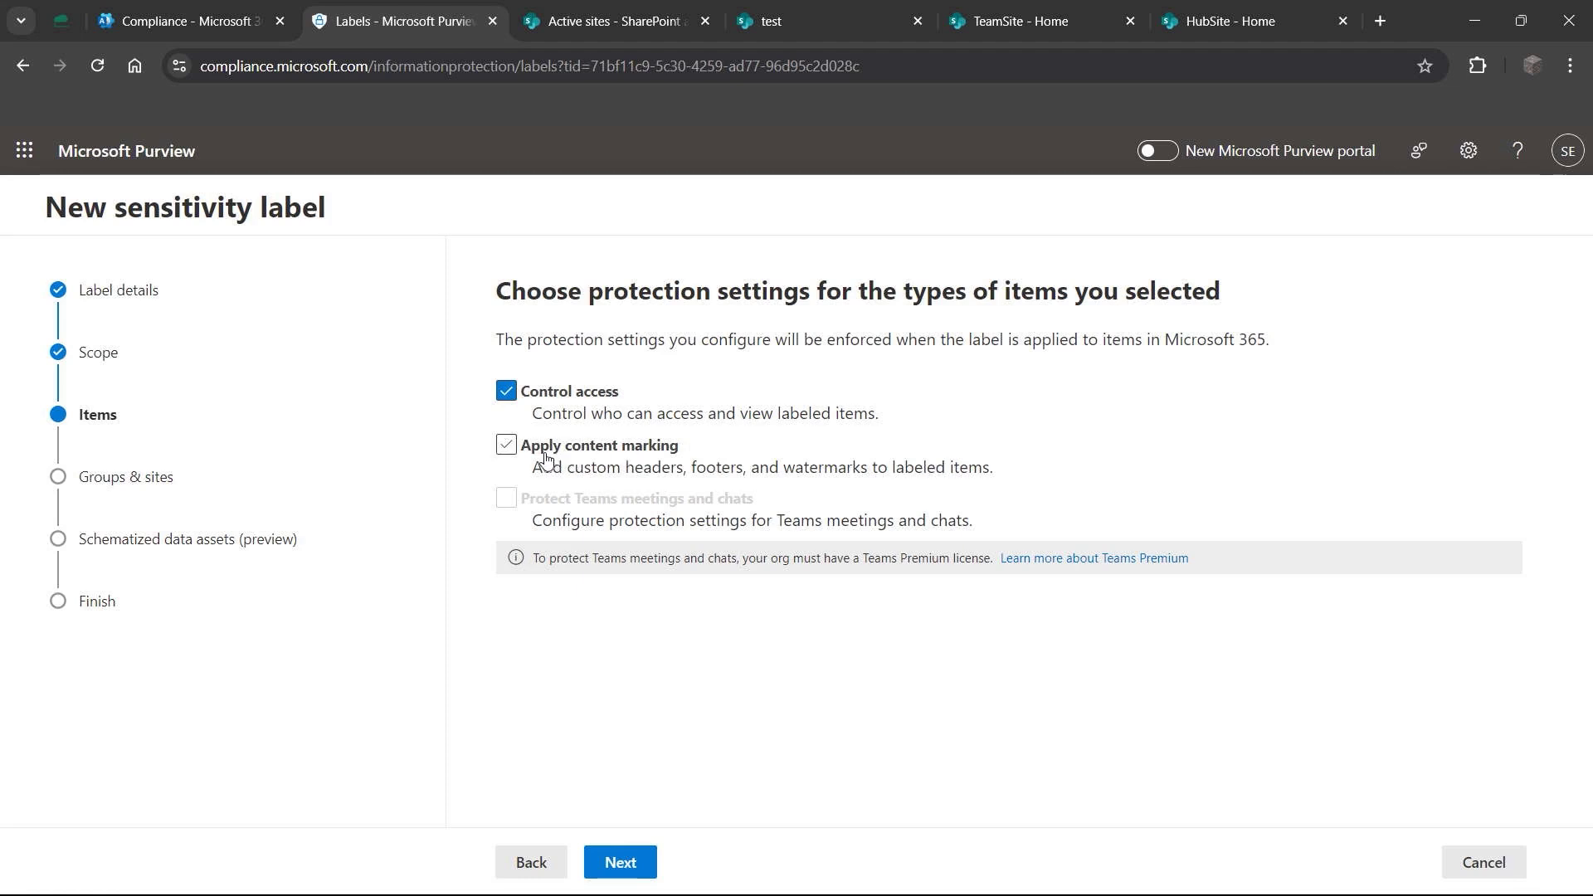
click(508, 446)
click(631, 861)
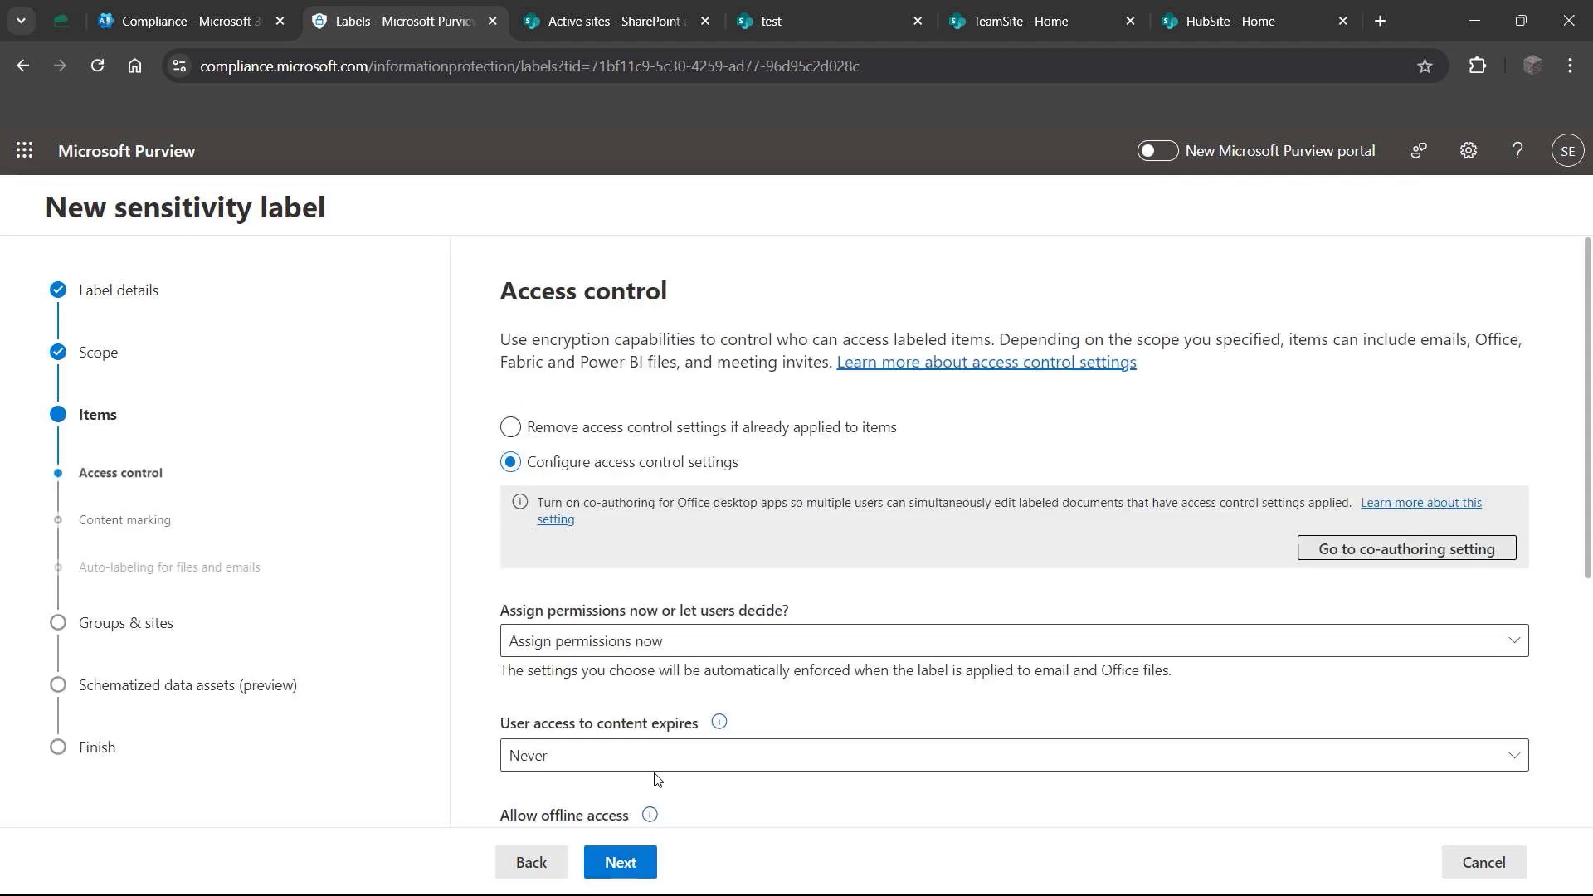
Step: Set the access control permissions to "Let users assign permissions when they apply the label"
scroll(845, 449, down, 1)
scroll(784, 399, up, 1)
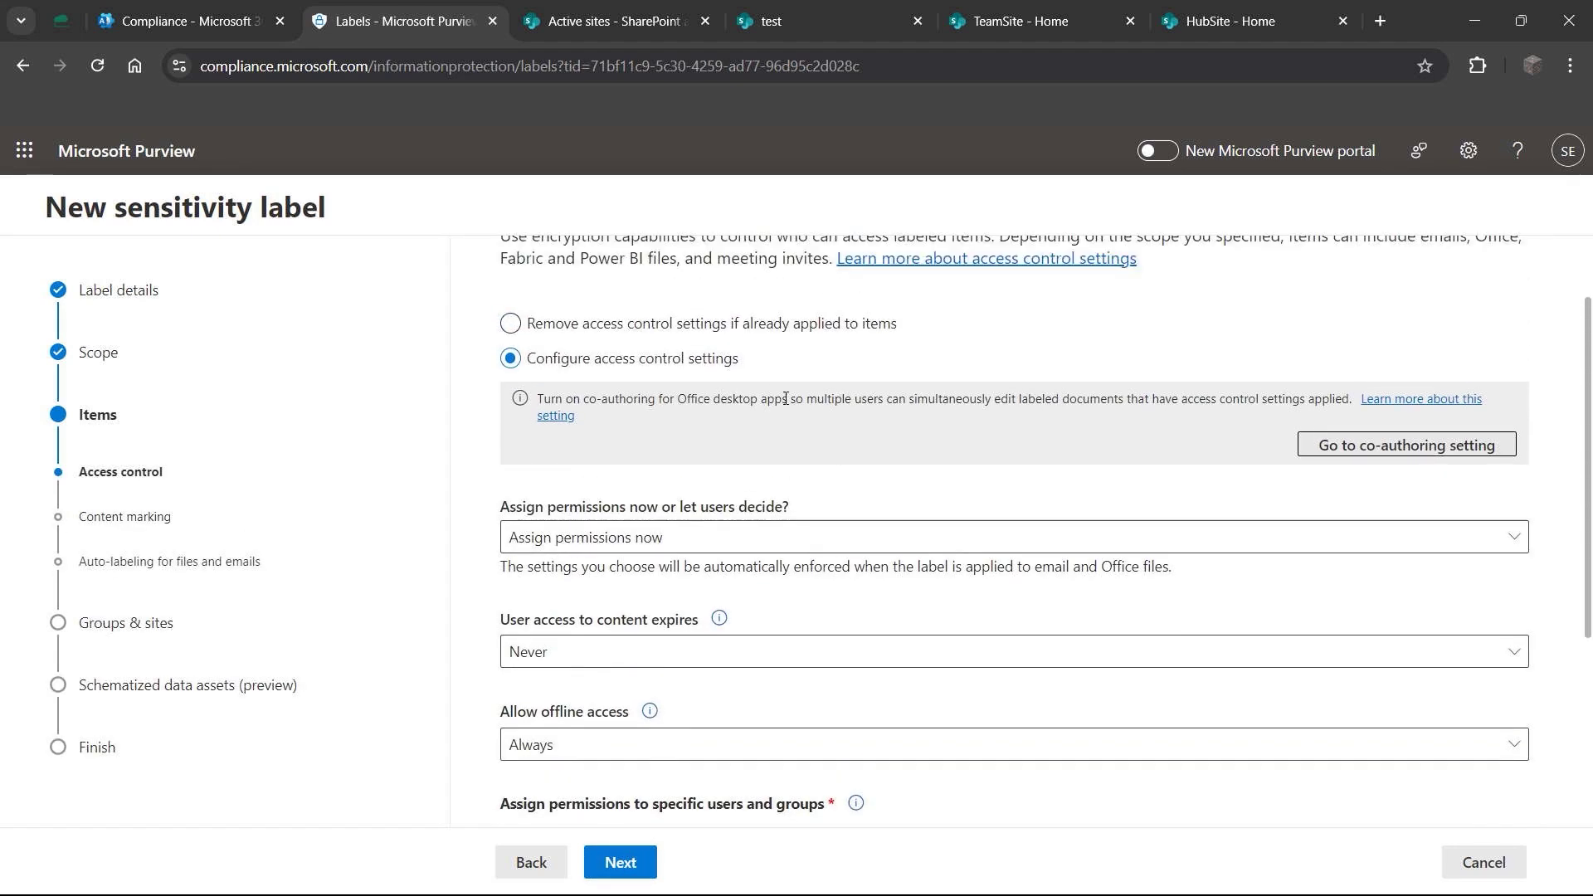
scroll(707, 404, down, 1)
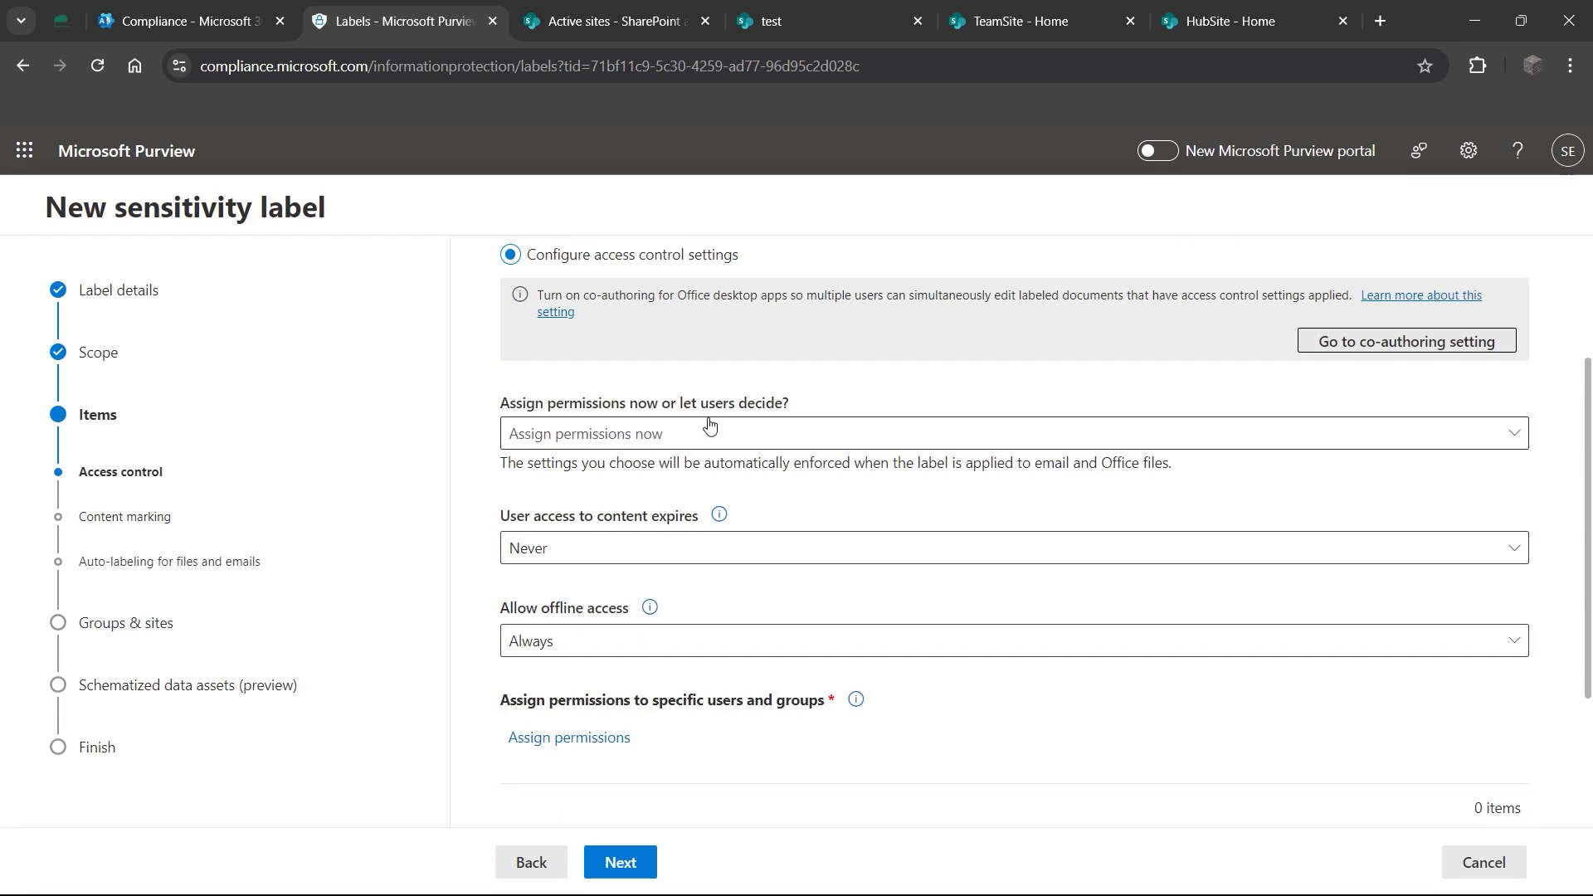
click(755, 442)
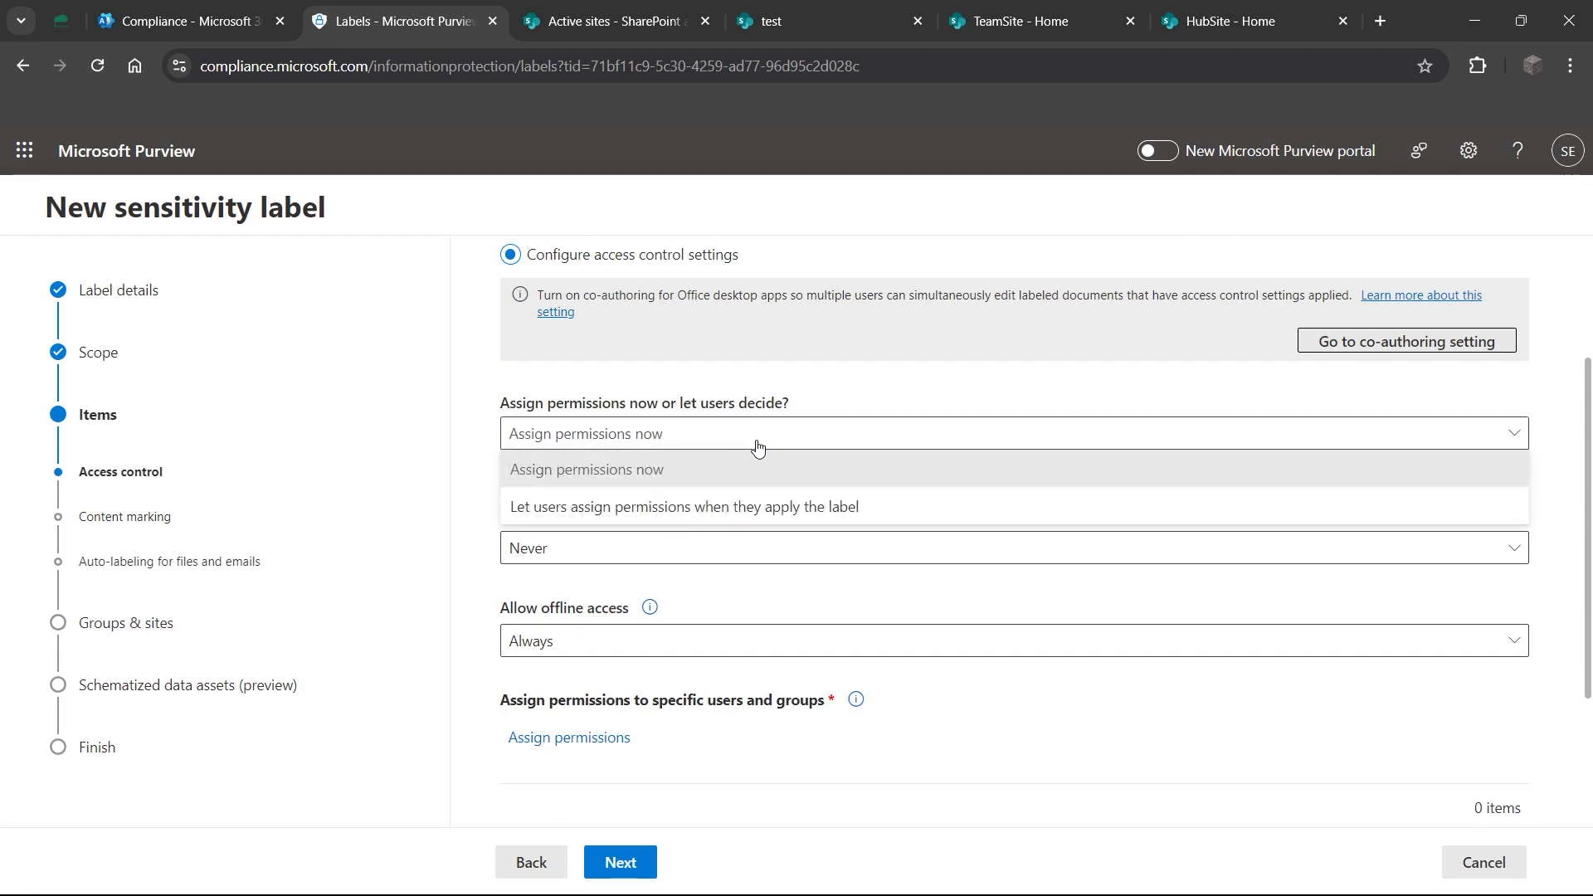
click(734, 518)
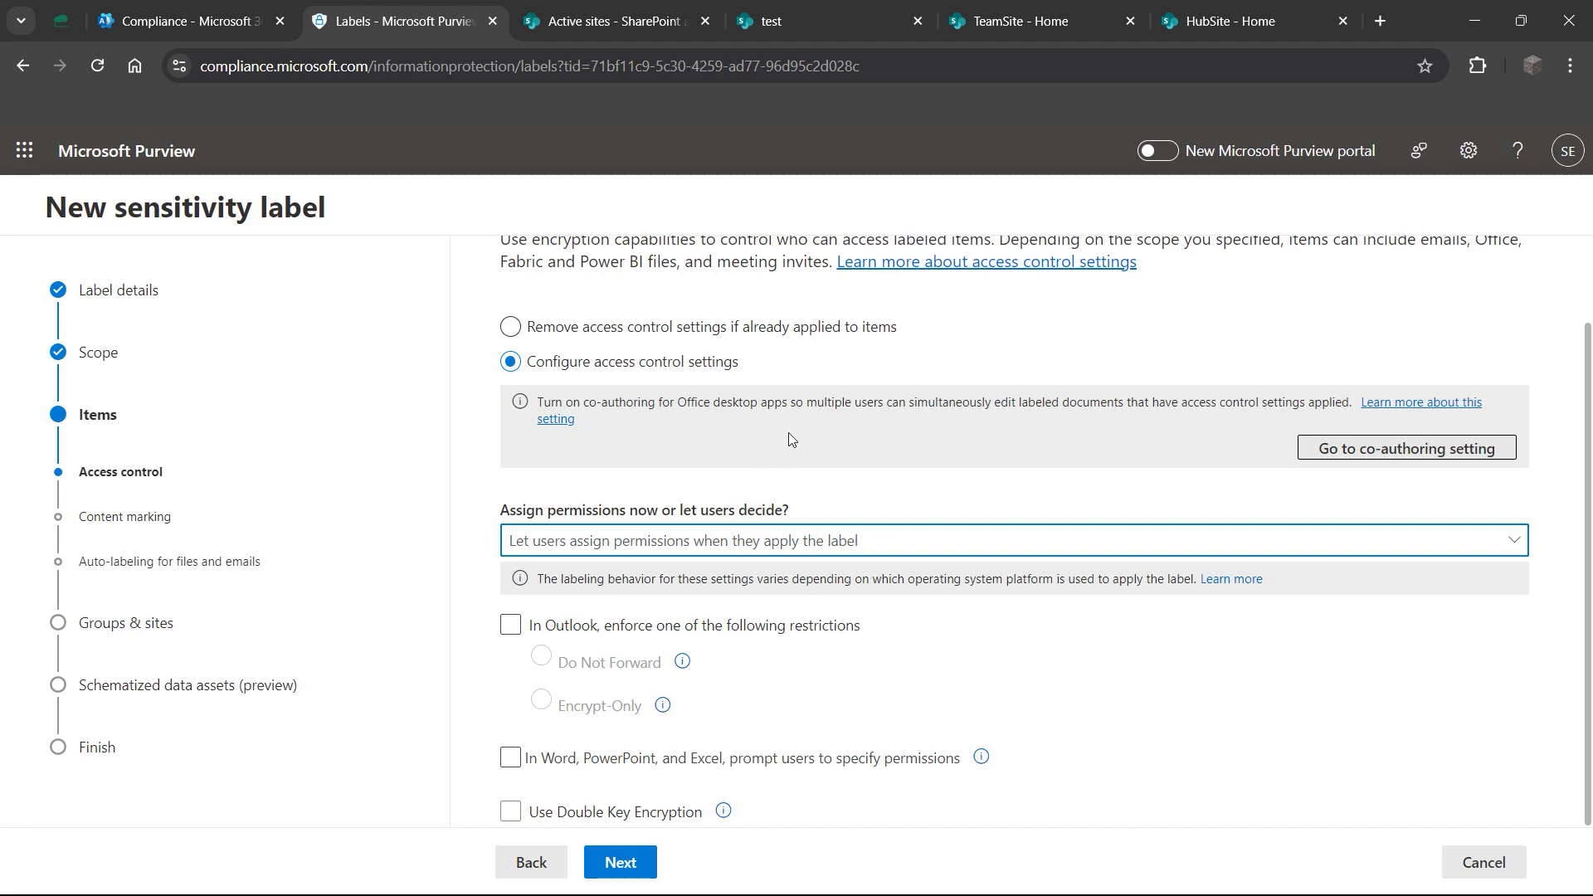
Step: Enforce the Encrypt-Only restriction in Outlook and have Word, PowerPoint, and Excel prompt users to specify permissions
click(846, 626)
click(914, 627)
click(753, 624)
click(541, 632)
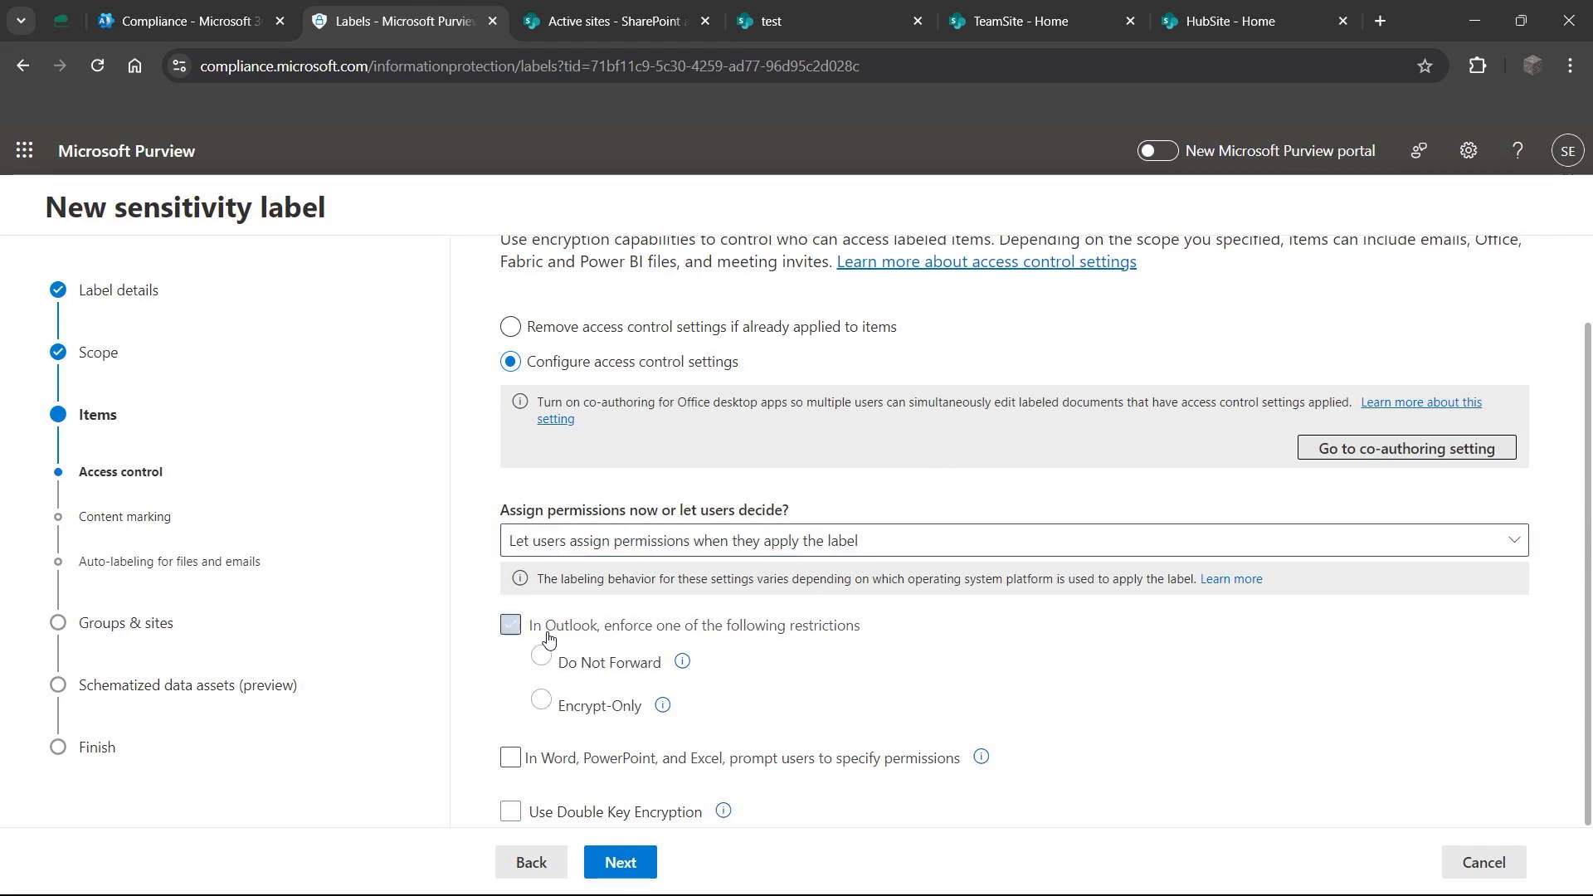
click(544, 703)
click(622, 863)
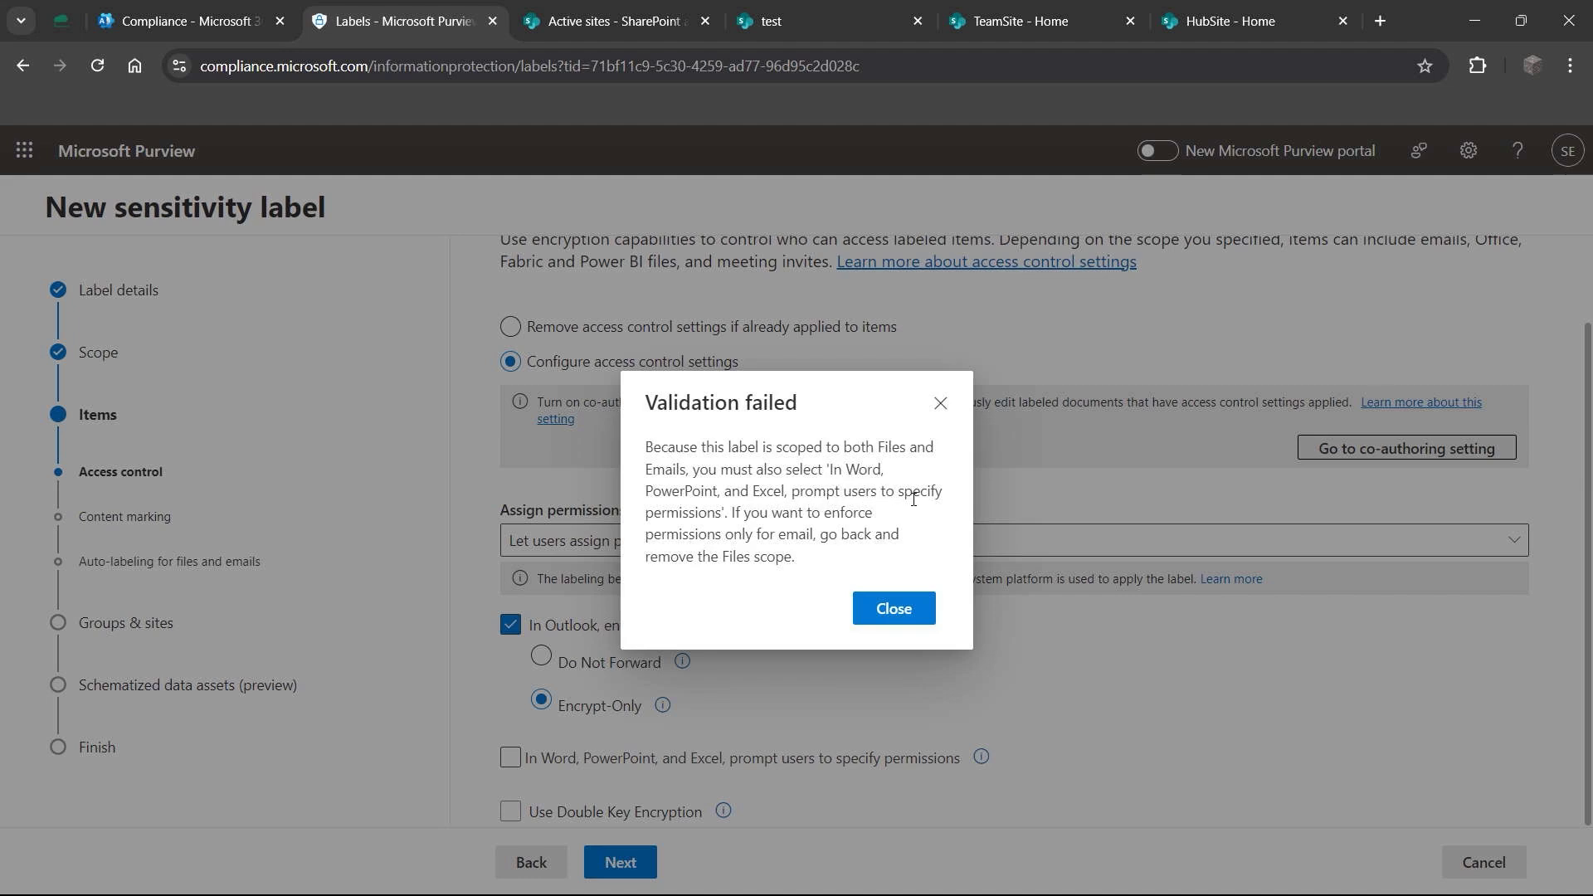
click(875, 606)
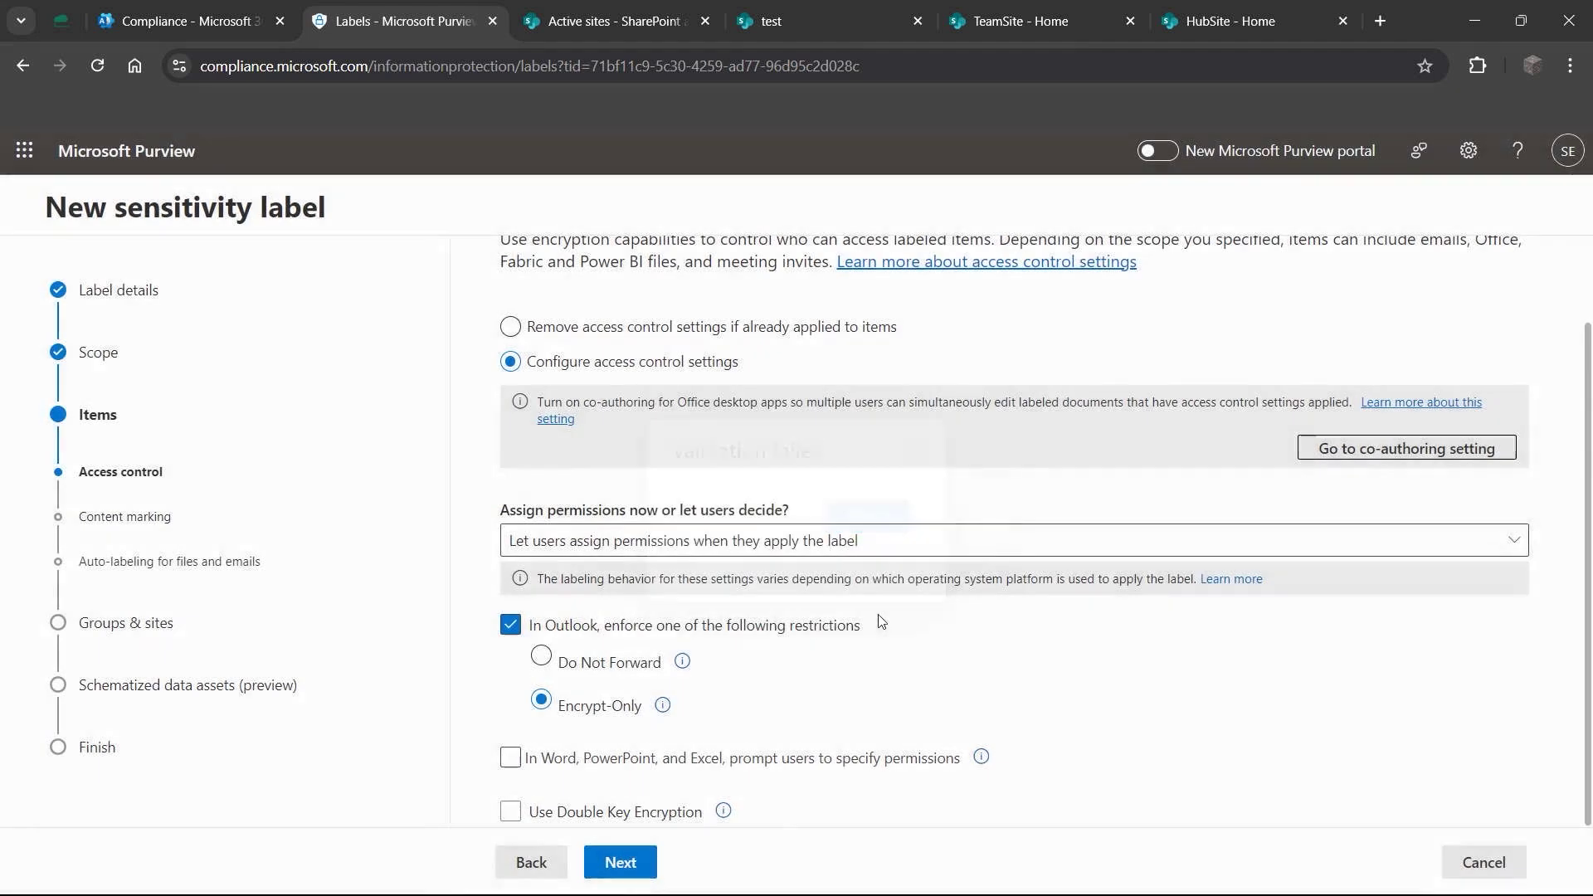
click(509, 758)
click(626, 866)
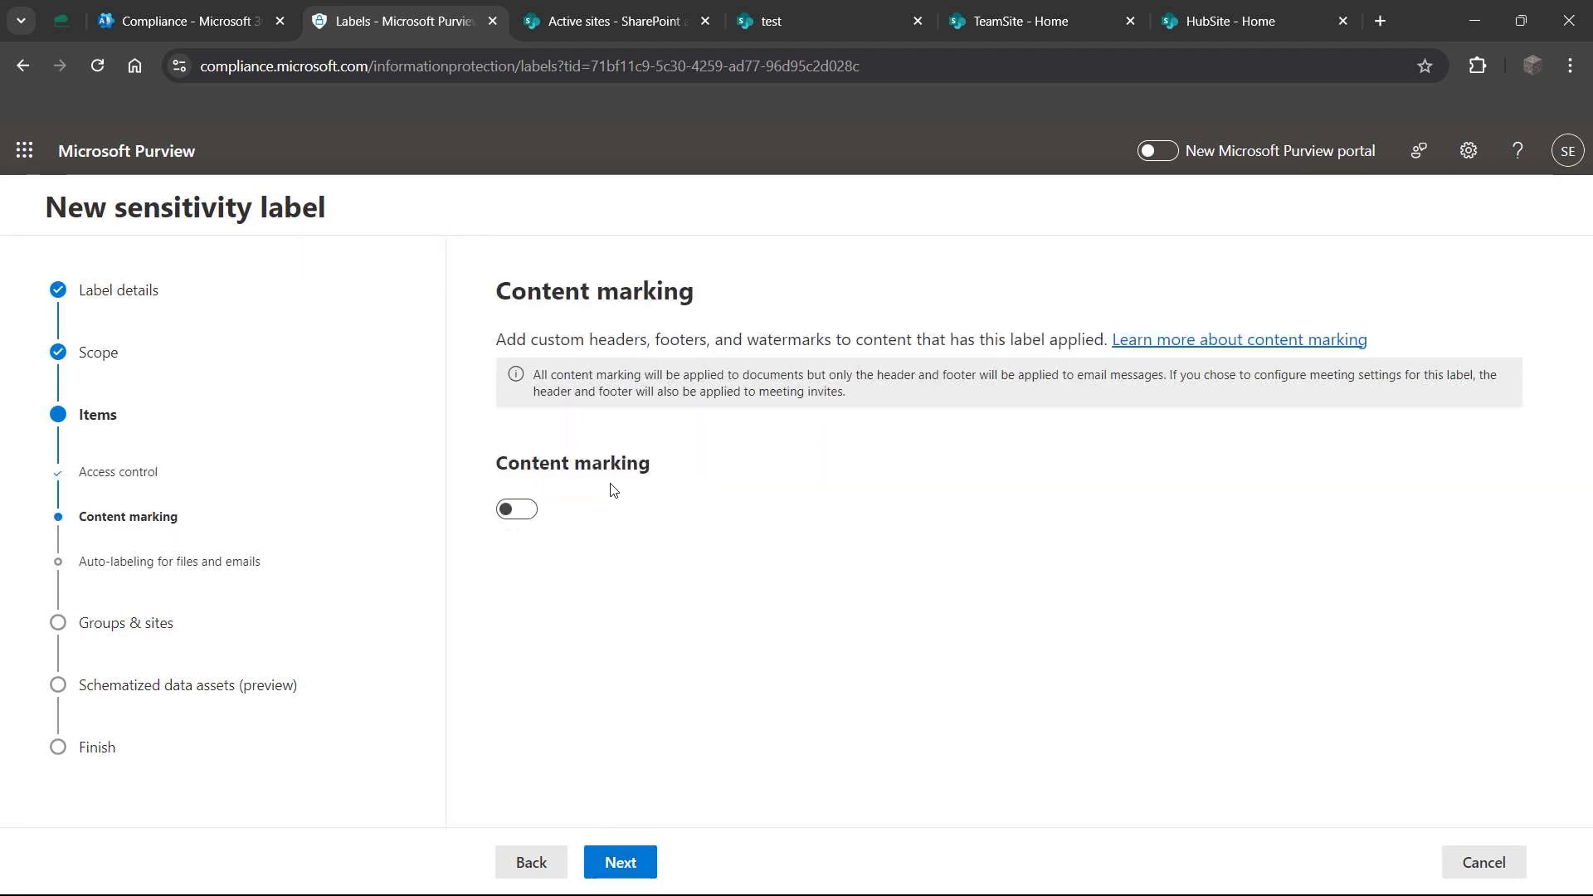
click(534, 512)
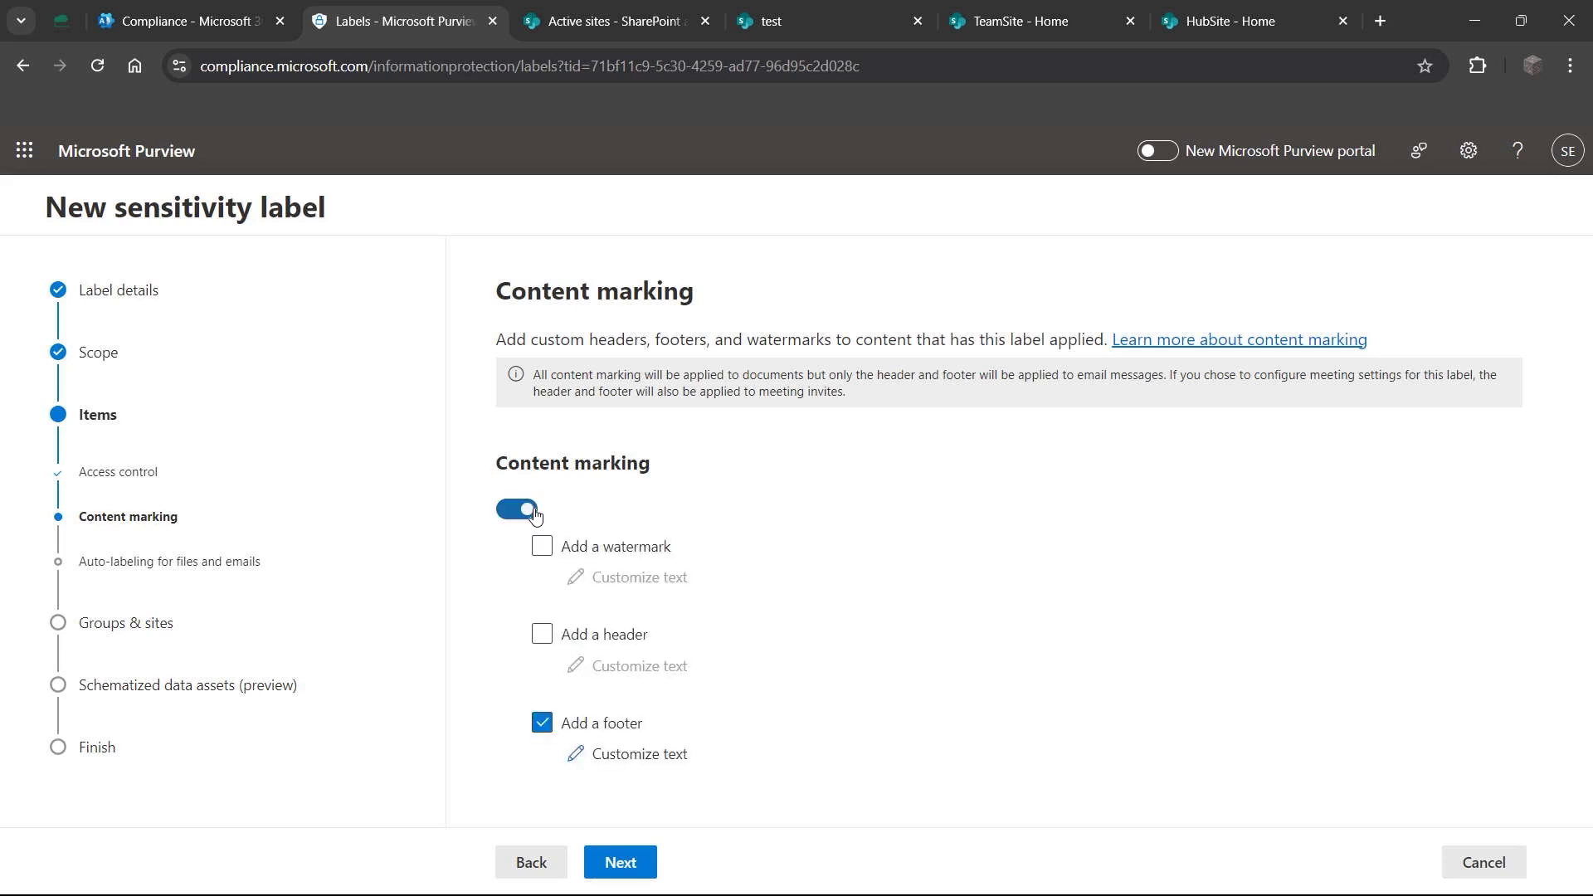
click(548, 551)
click(543, 549)
click(543, 635)
click(543, 634)
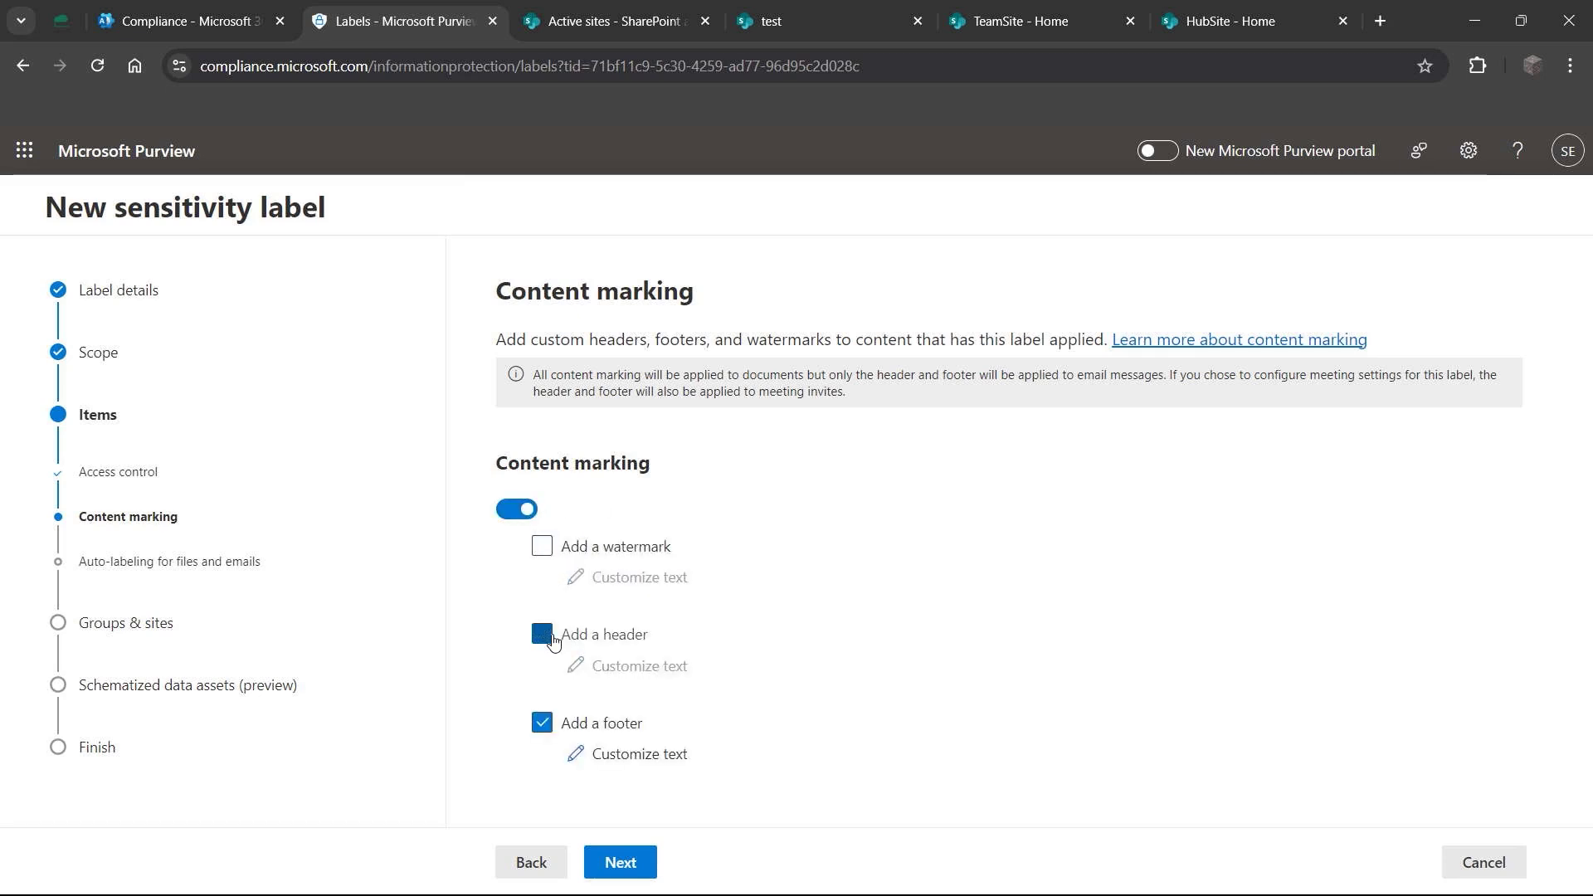
click(513, 511)
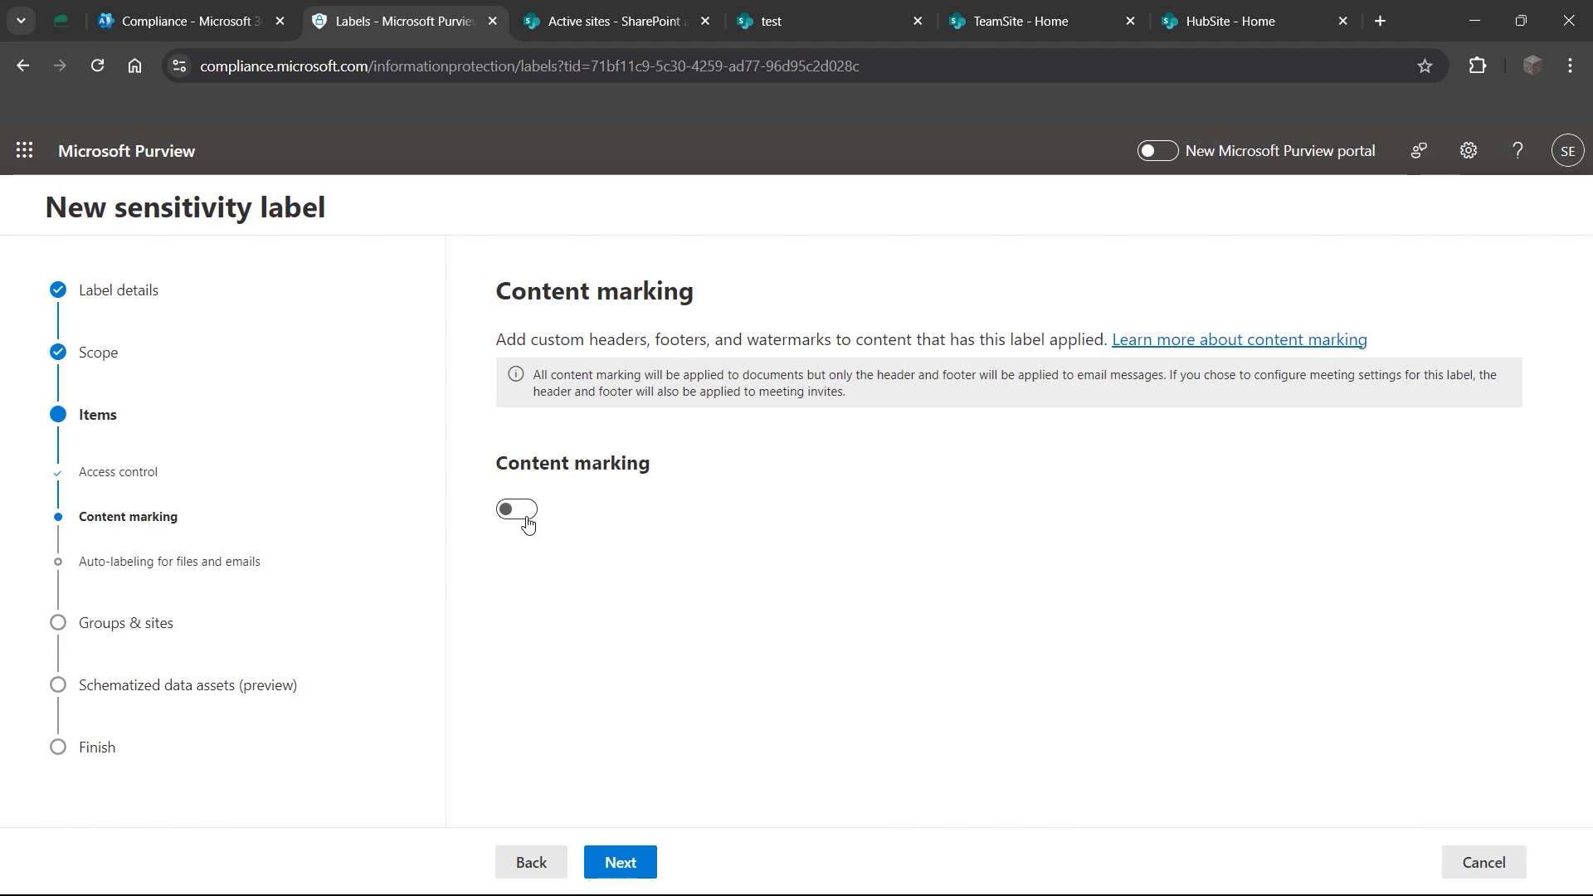
click(524, 515)
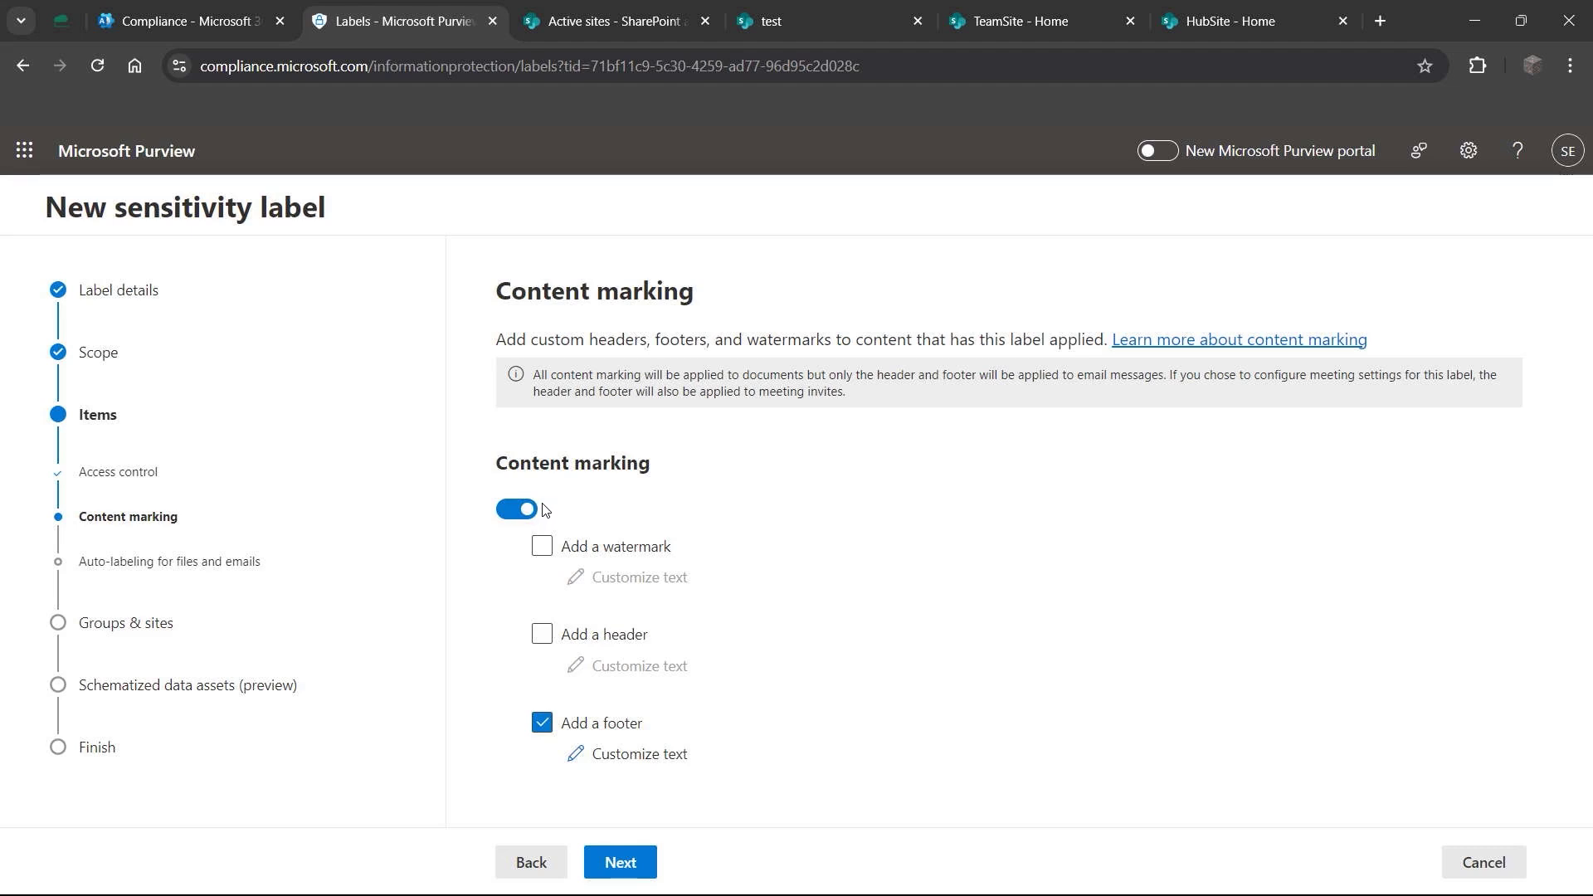
click(518, 512)
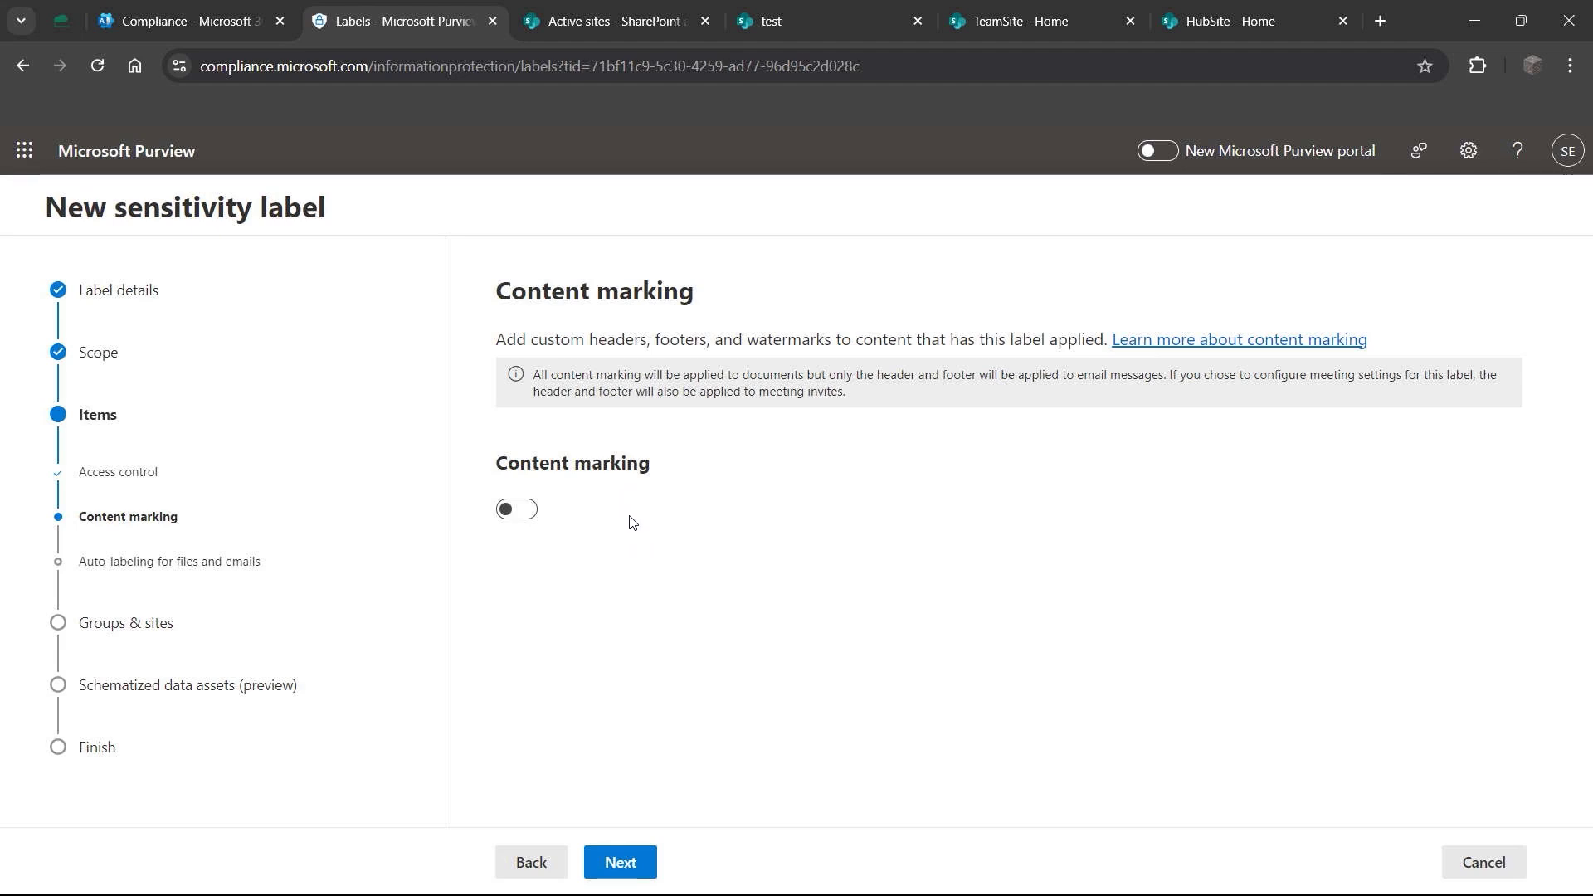
Step: Continue past content marking with it turned off, then enable auto-labeling for files and emails with a "Content contains" condition
click(620, 862)
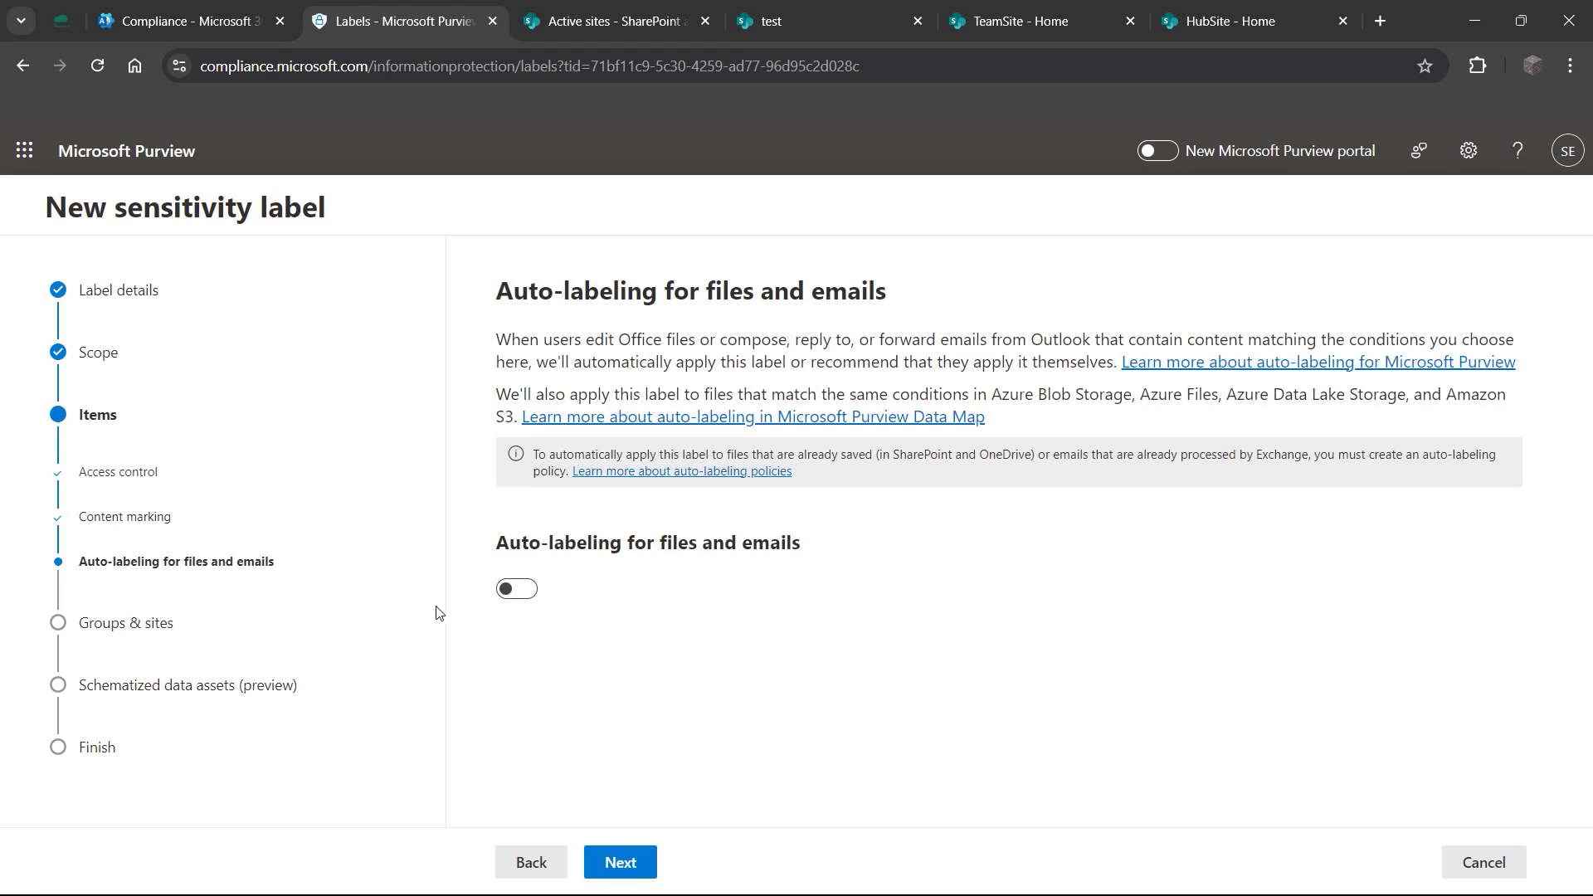
click(515, 590)
scroll(898, 441, down, 3)
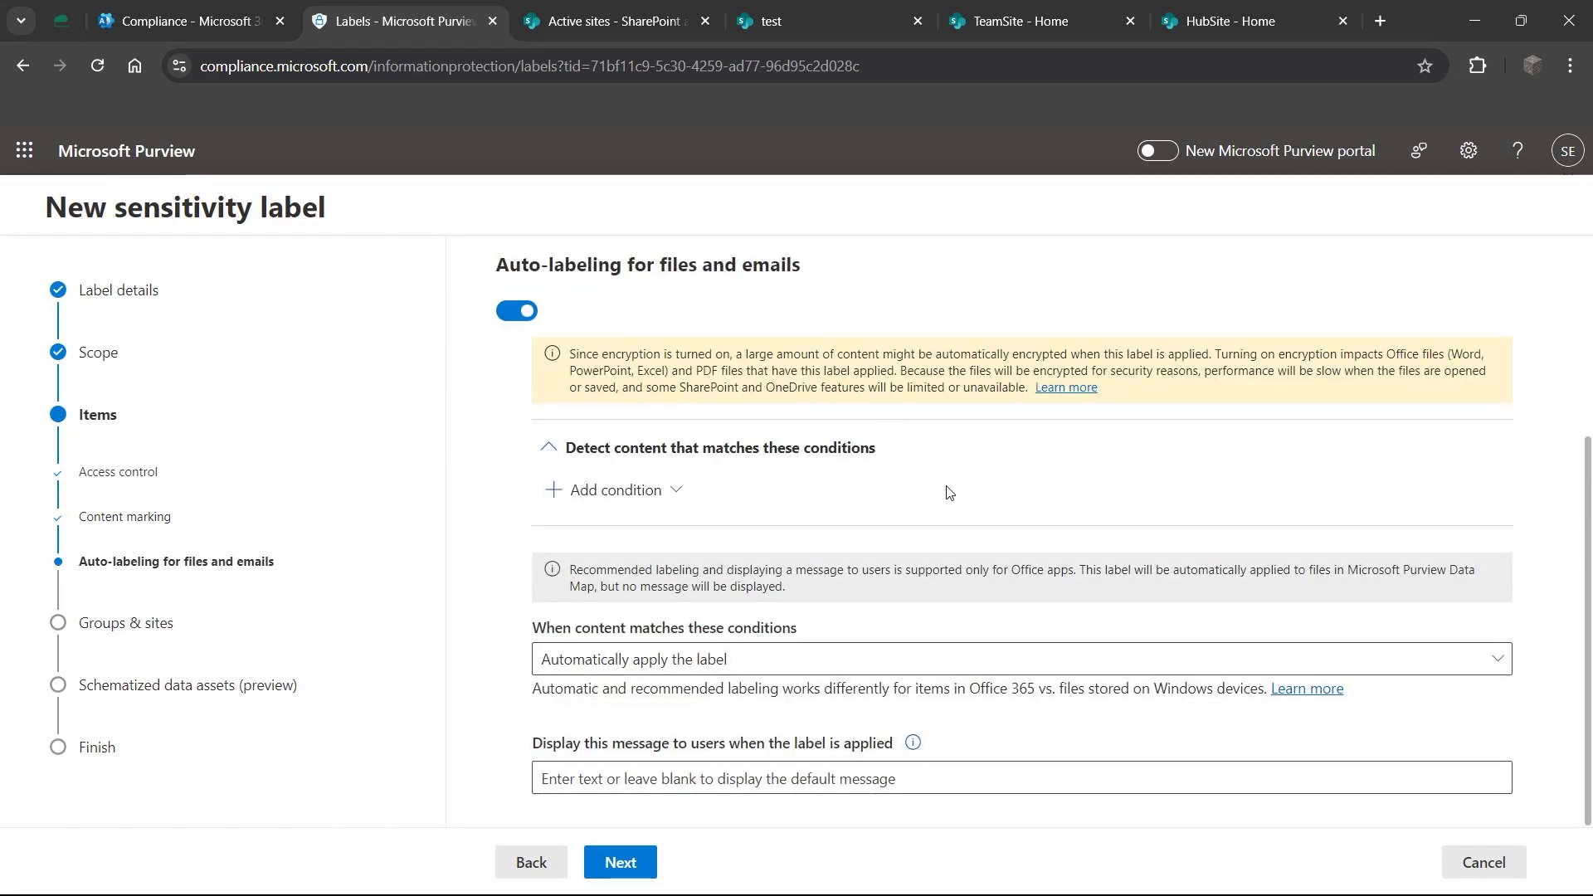
click(676, 491)
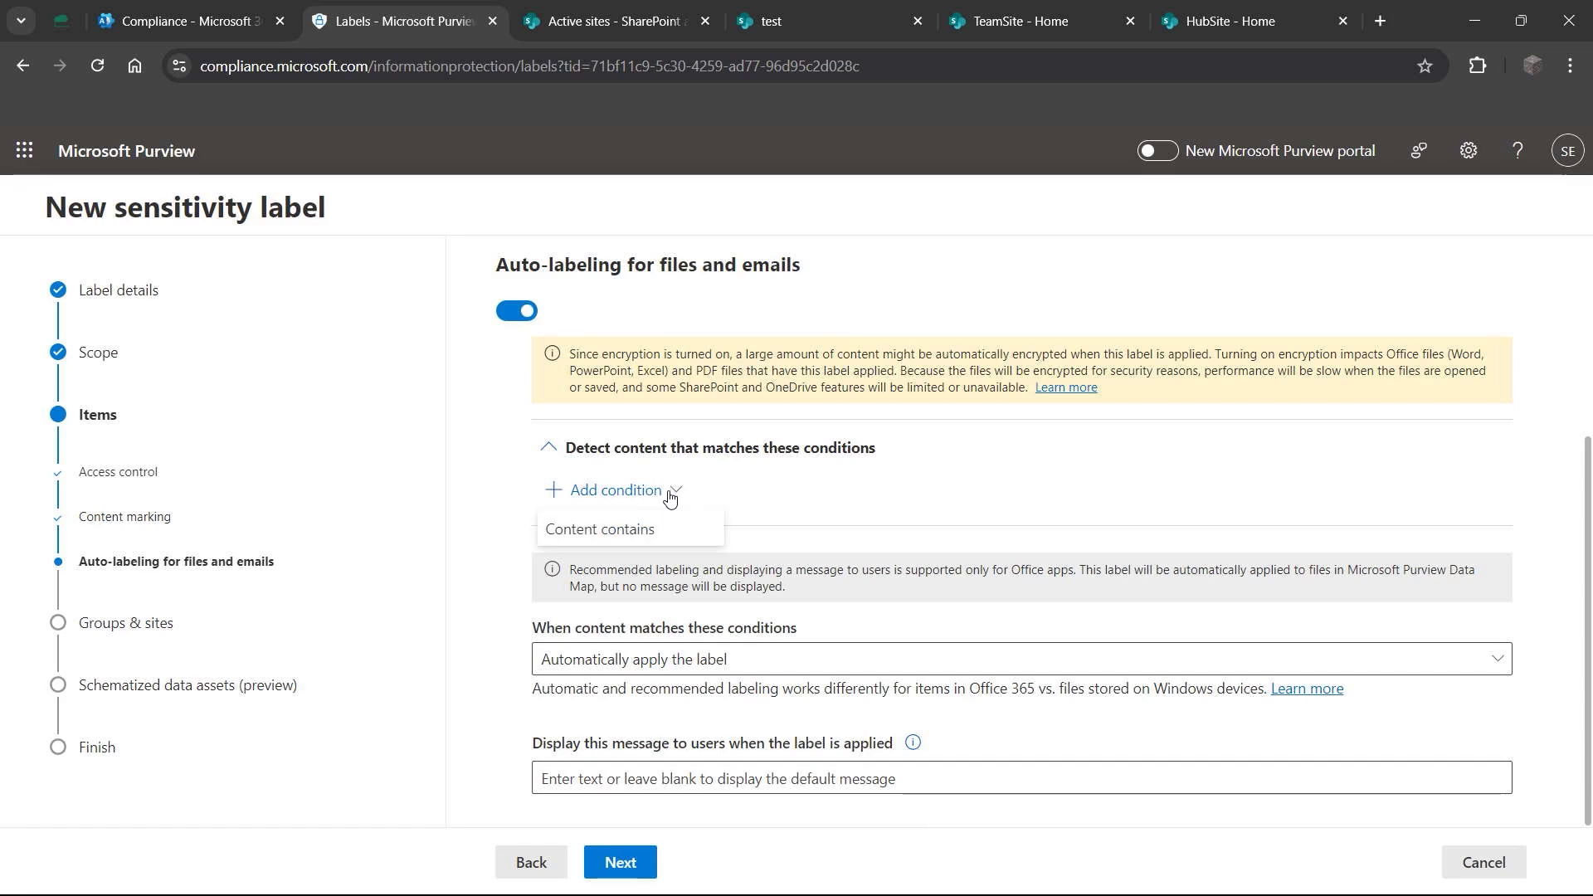
click(661, 533)
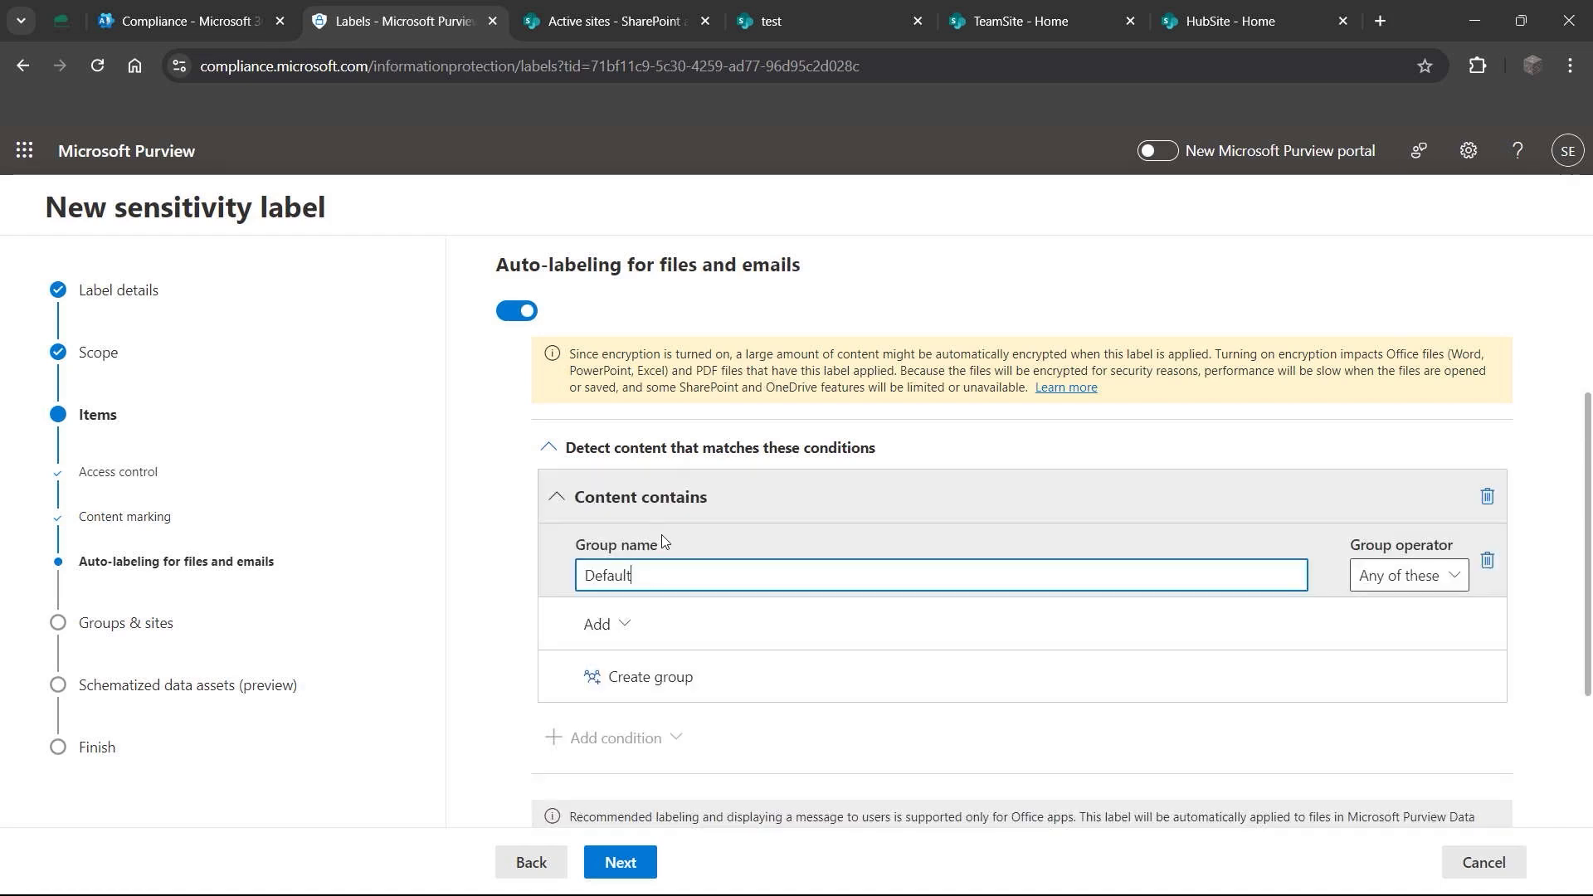
drag(662, 561, 577, 590)
click(730, 576)
scroll(890, 547, down, 1)
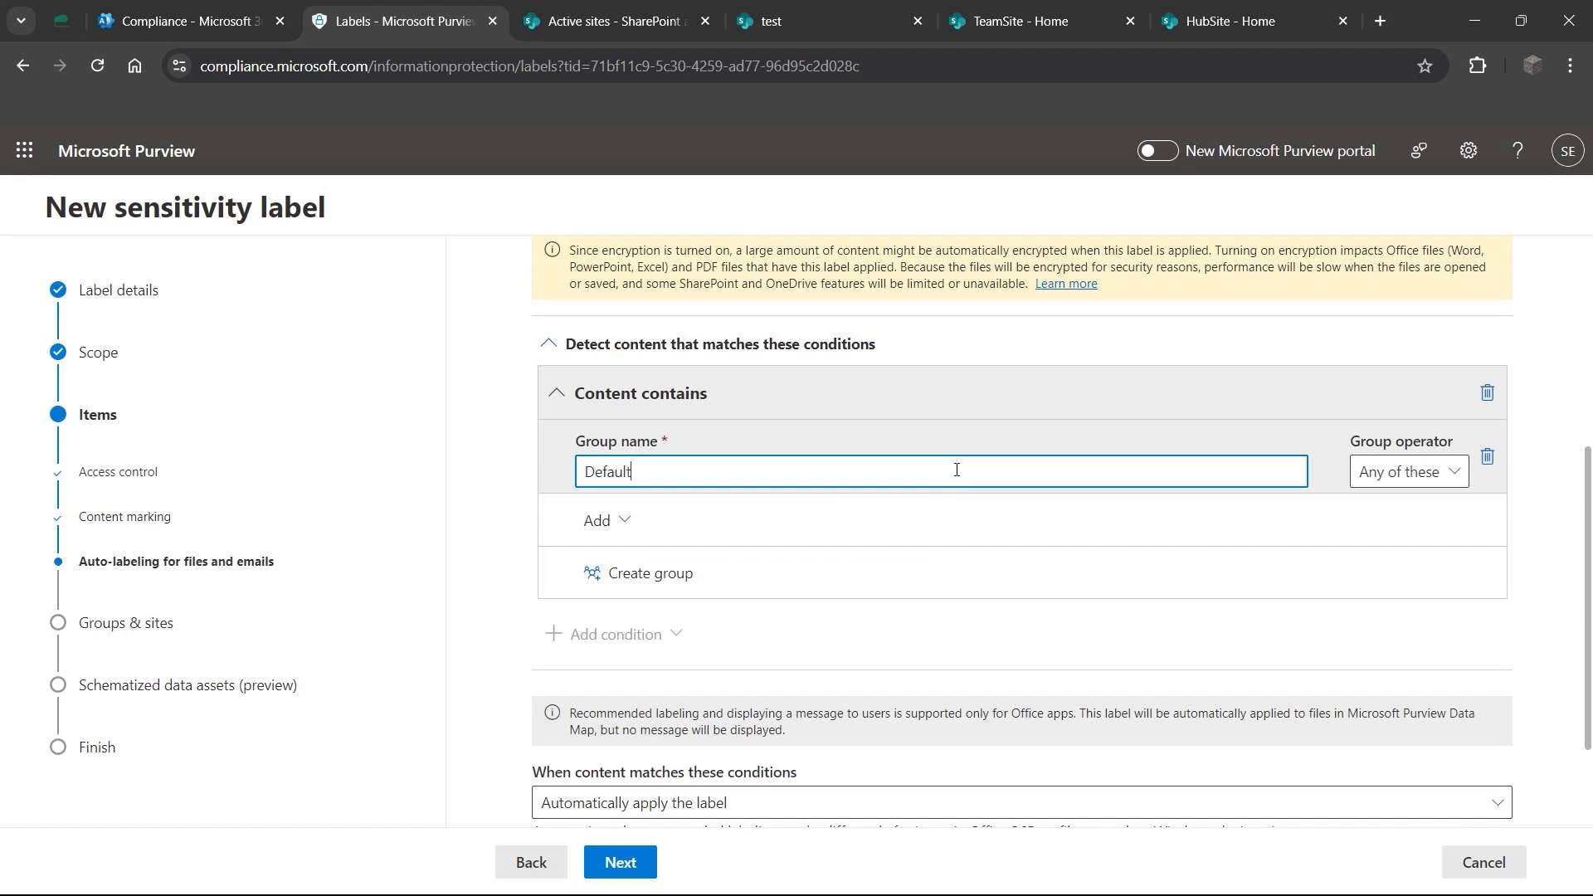
drag(668, 471, 572, 487)
click(685, 465)
Step: Choose "Automatically apply the label" as the action when content matches the conditions
scroll(814, 435, down, 2)
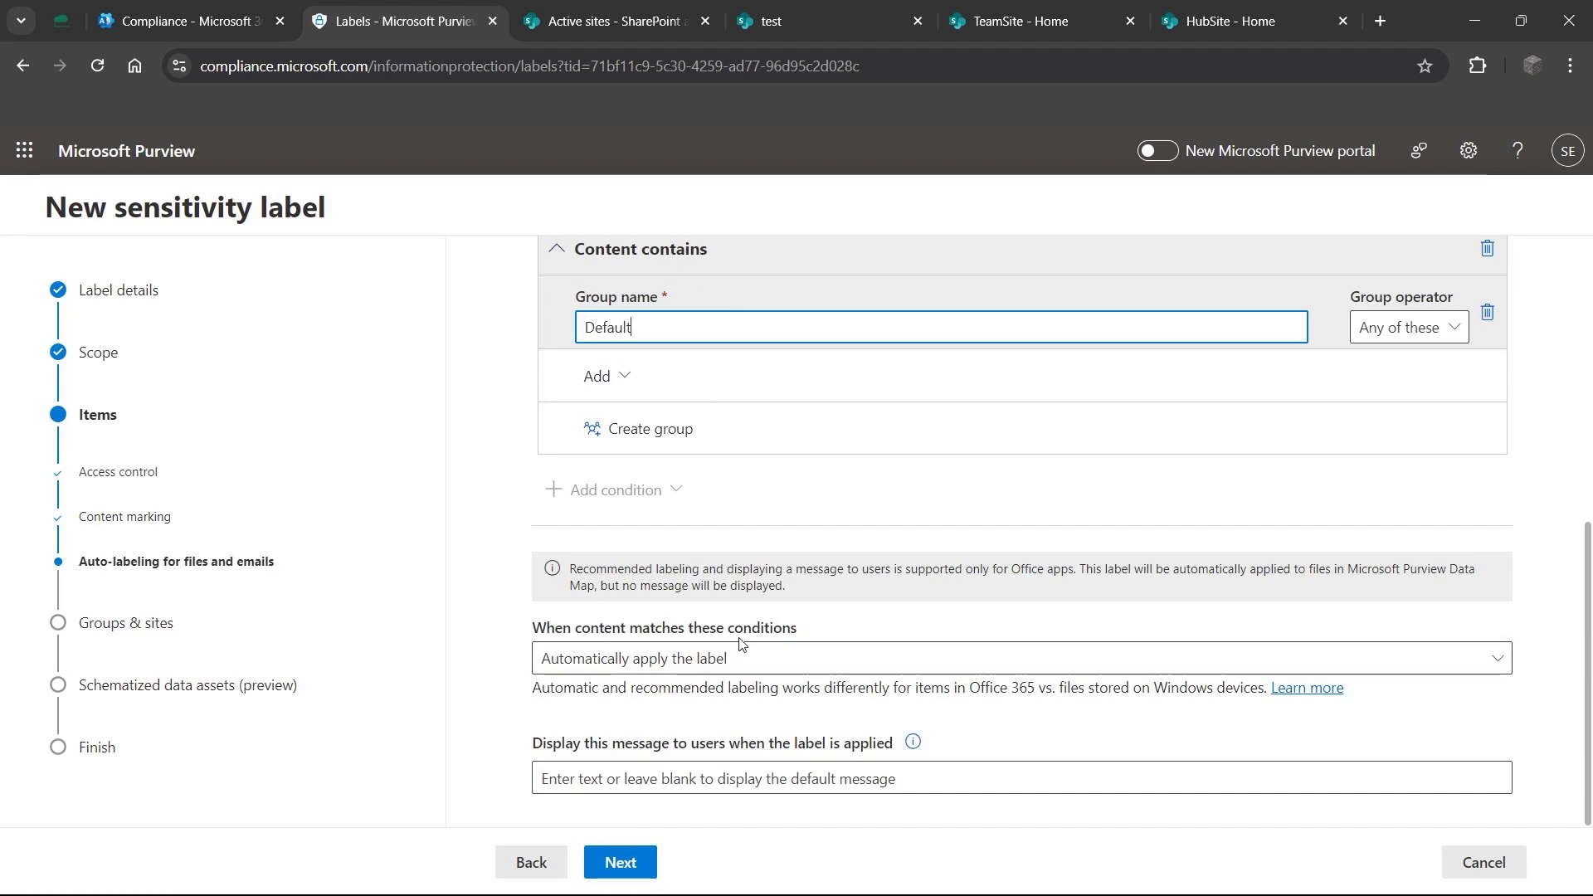
click(737, 671)
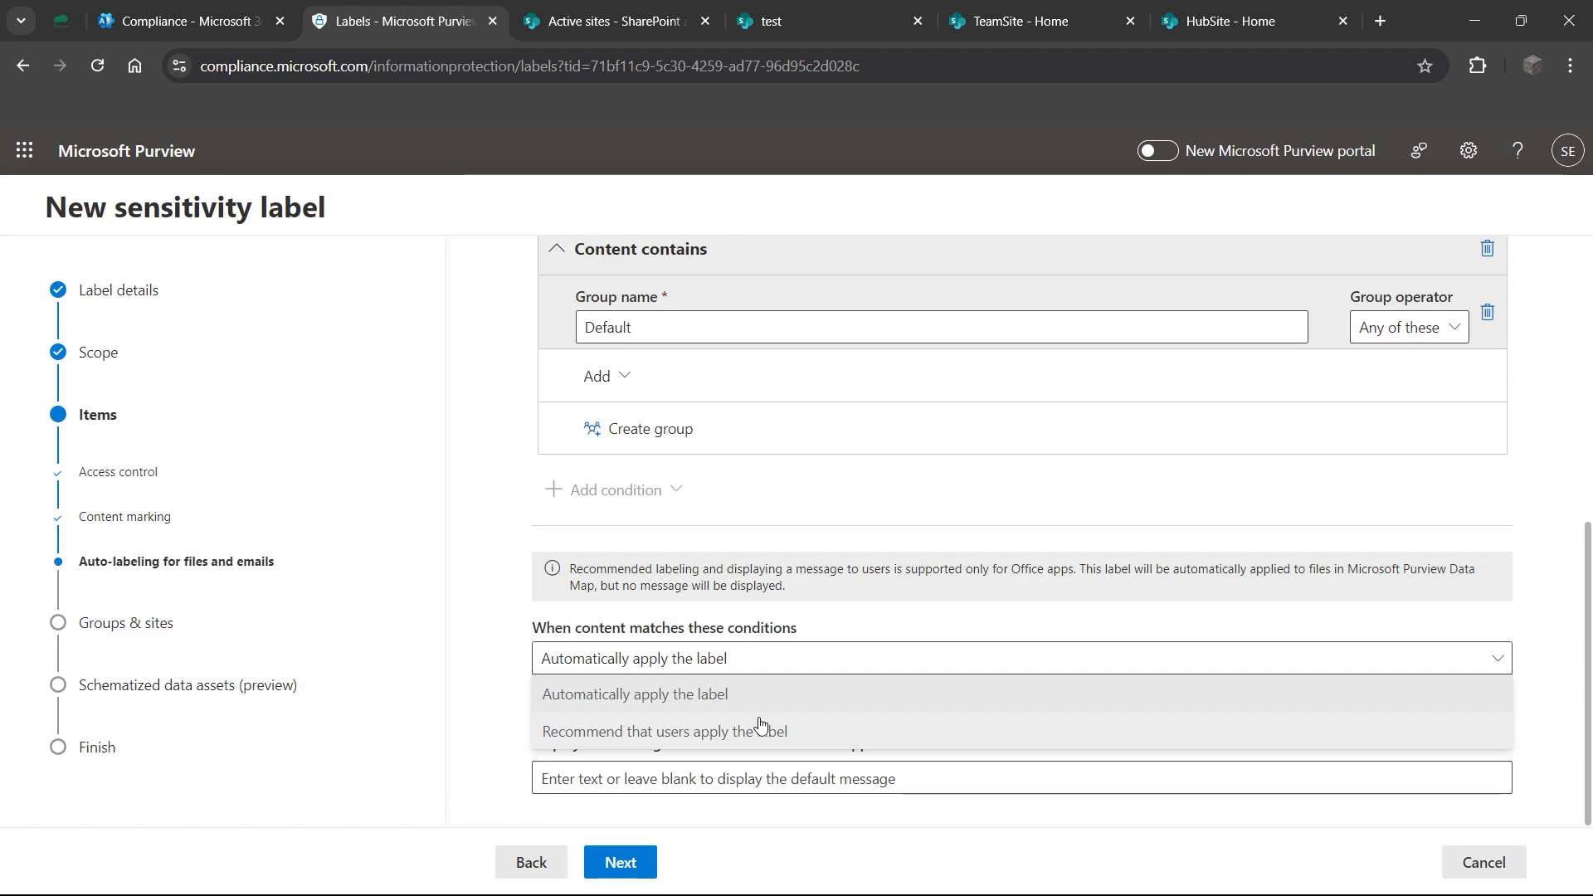
click(709, 695)
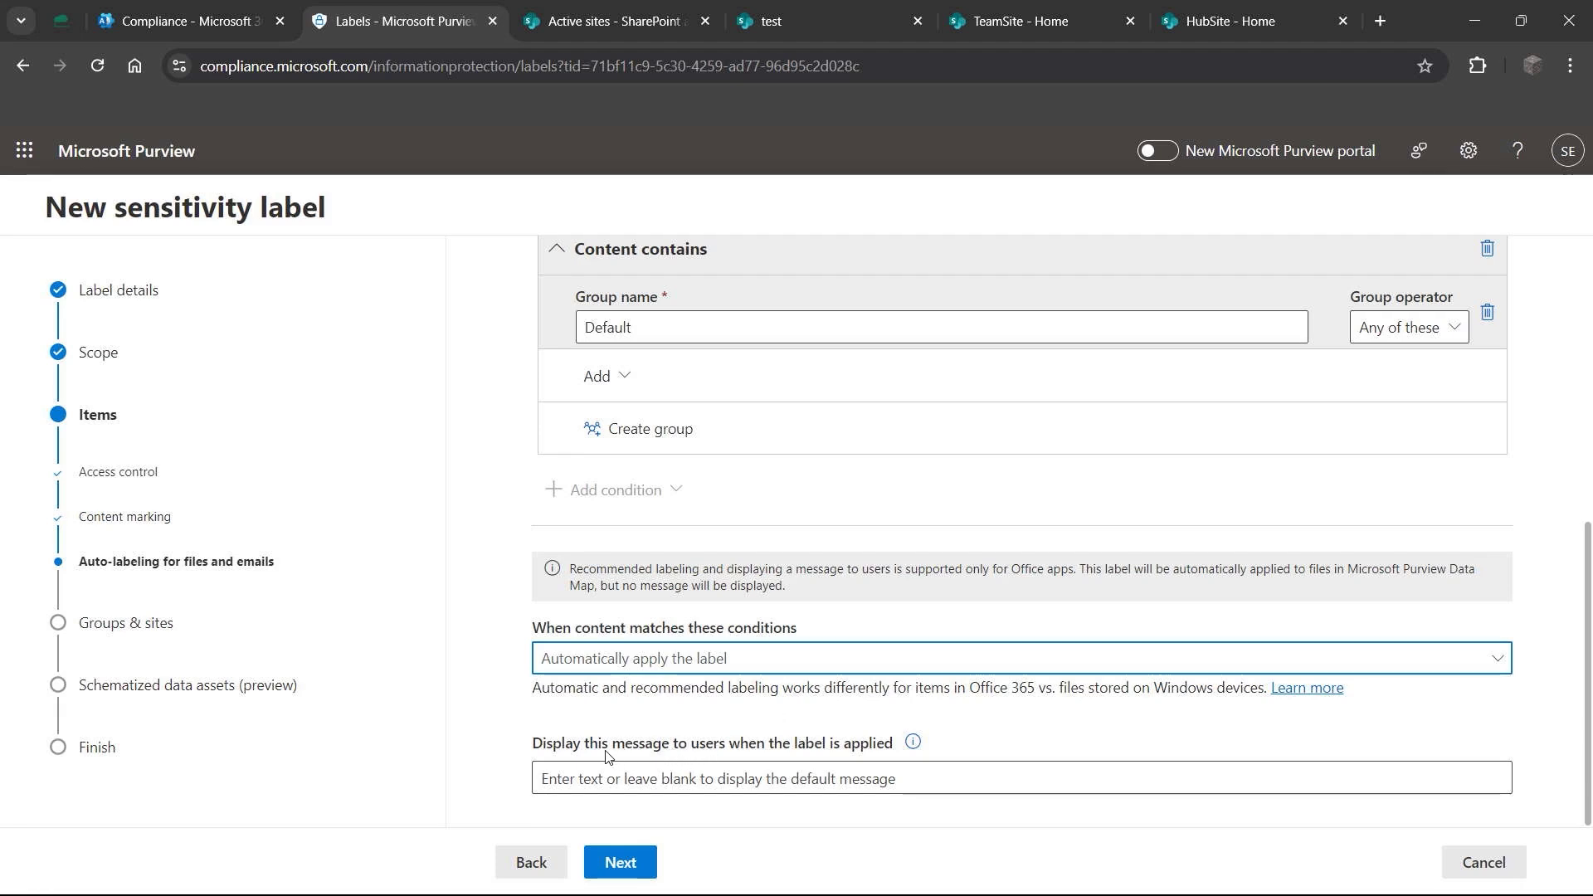
Step: Set the message displayed to users to "Hi this is a important file and we have assigned a label to it to further protect our data"
click(868, 772)
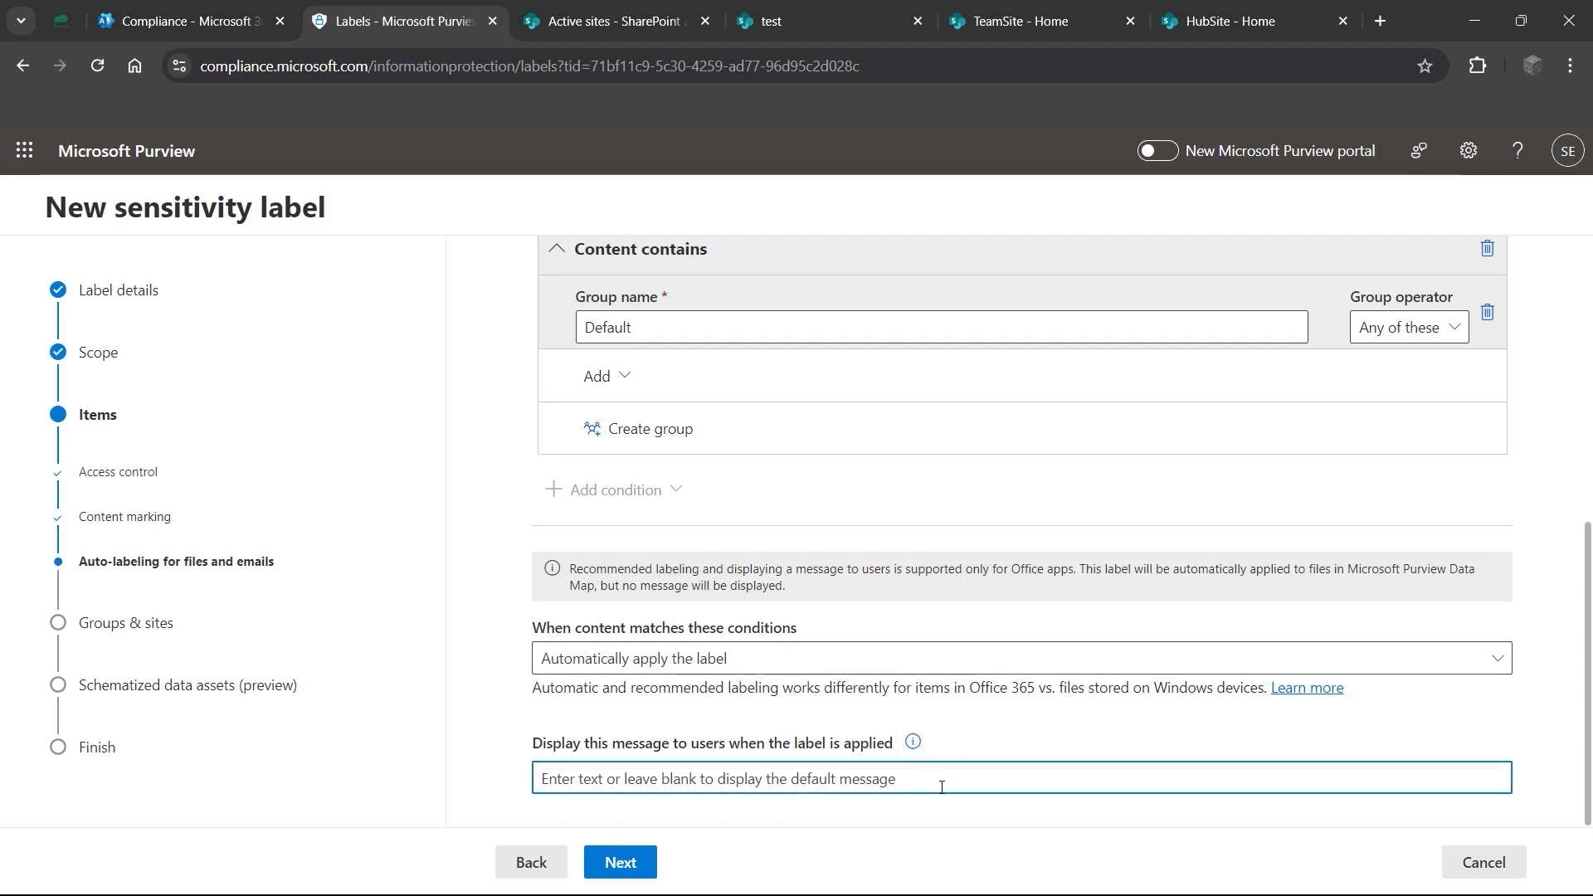
text(Hi )
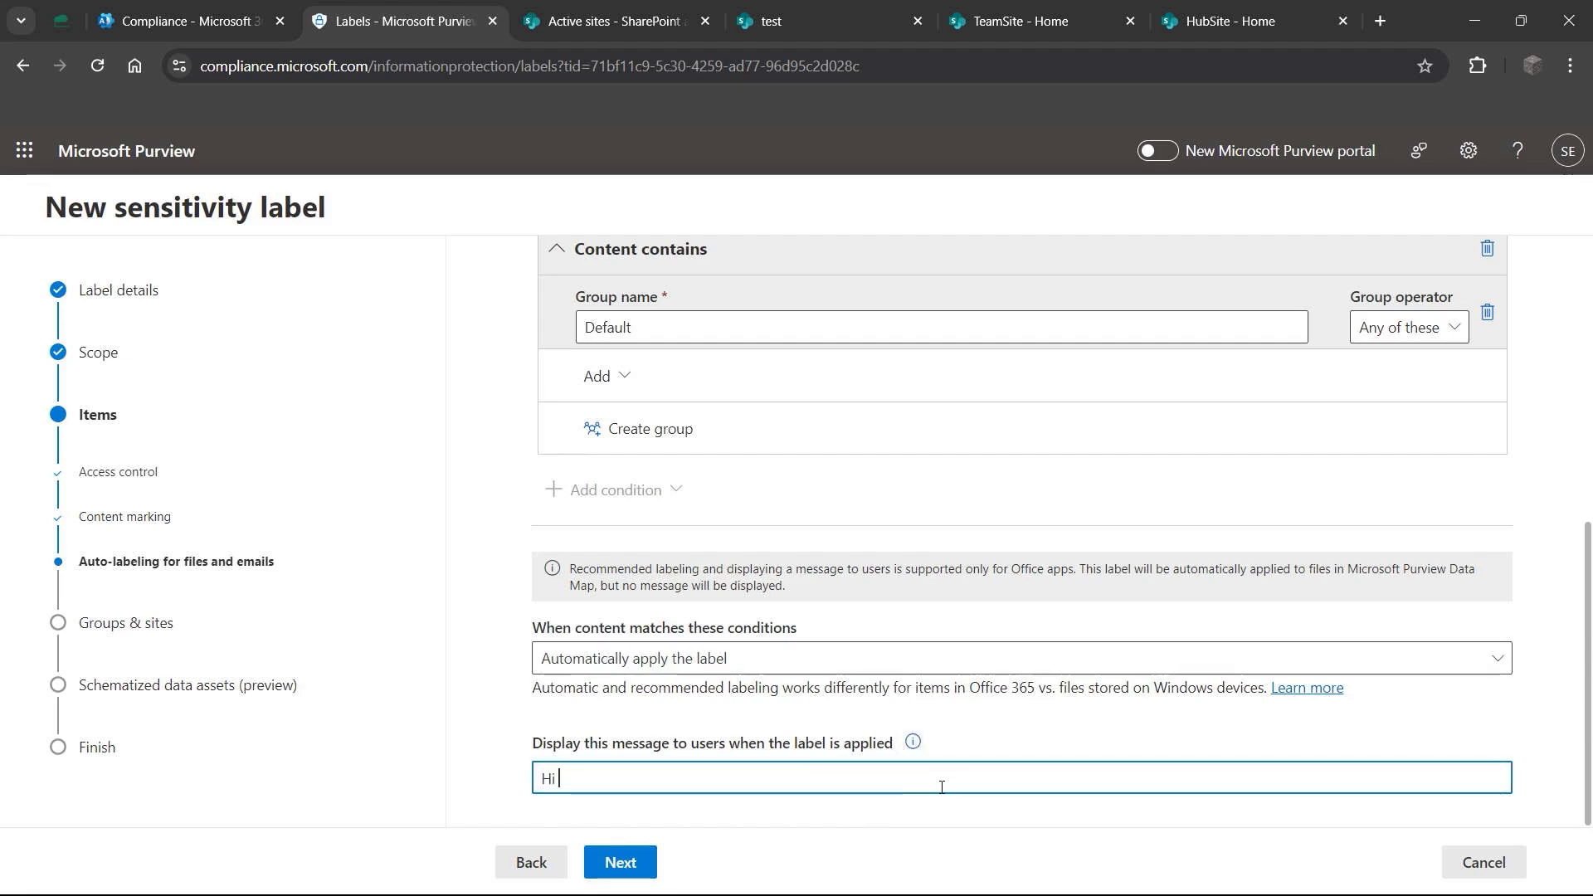
text(this is a im)
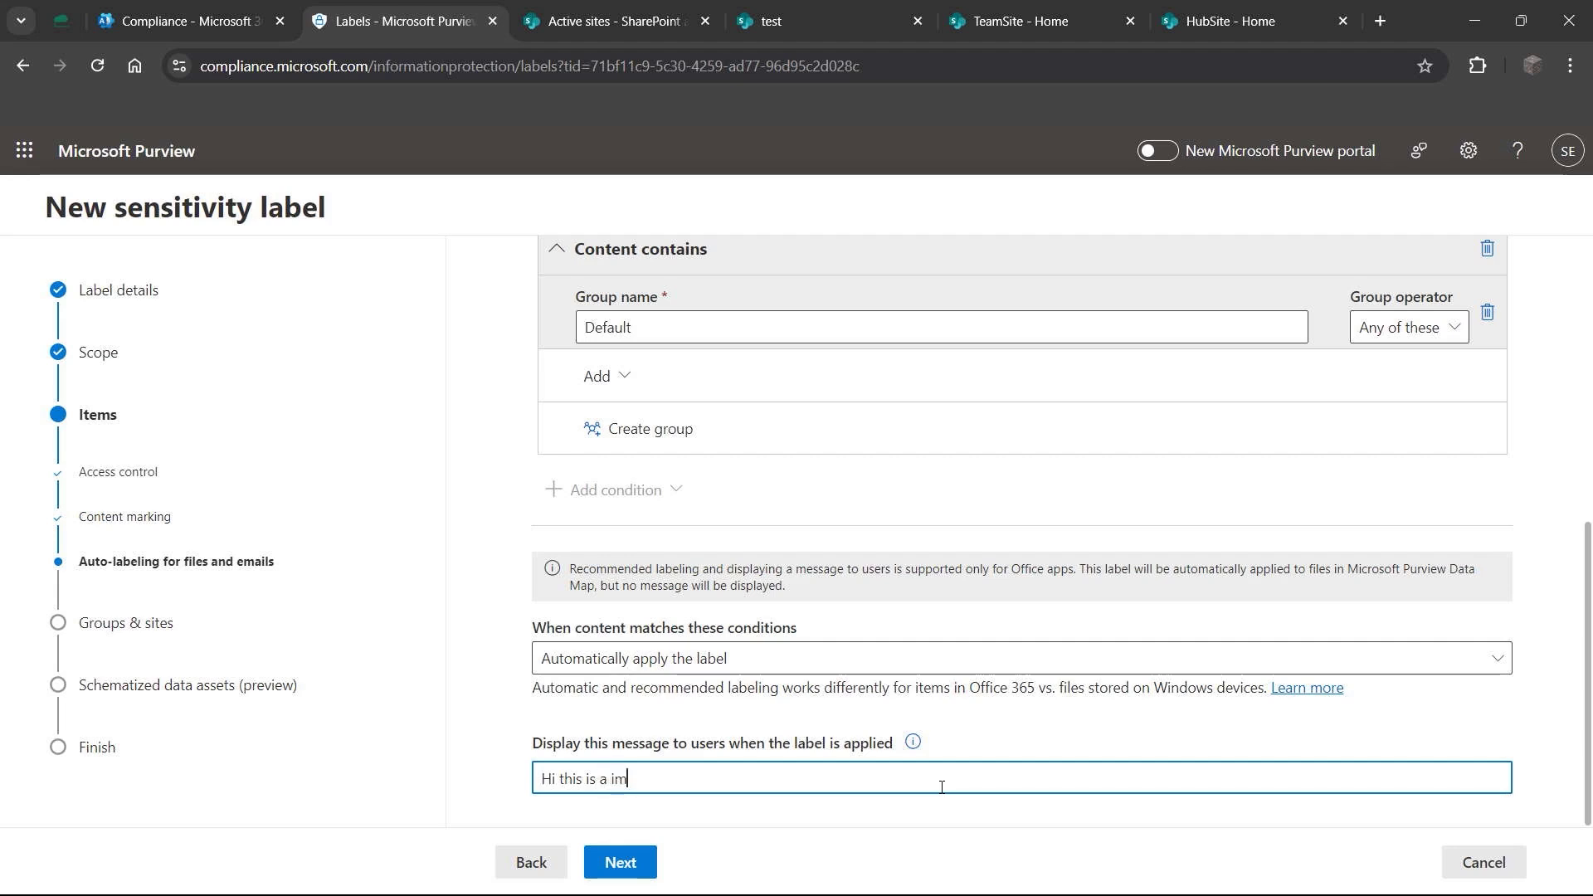
text(portant file and we have as)
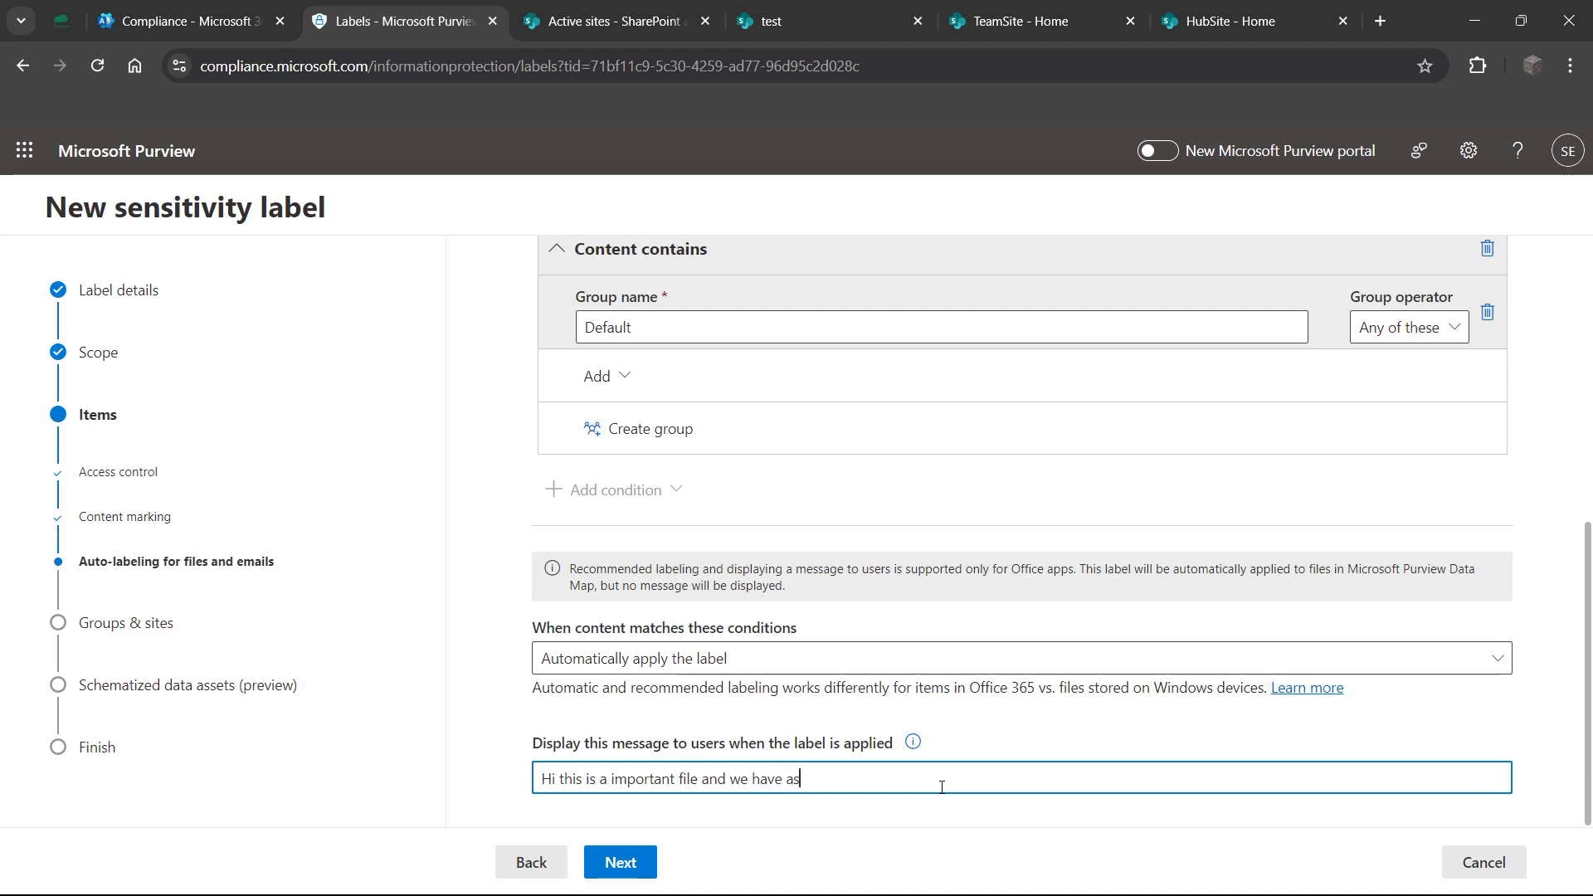
text(signed a label to it to further c)
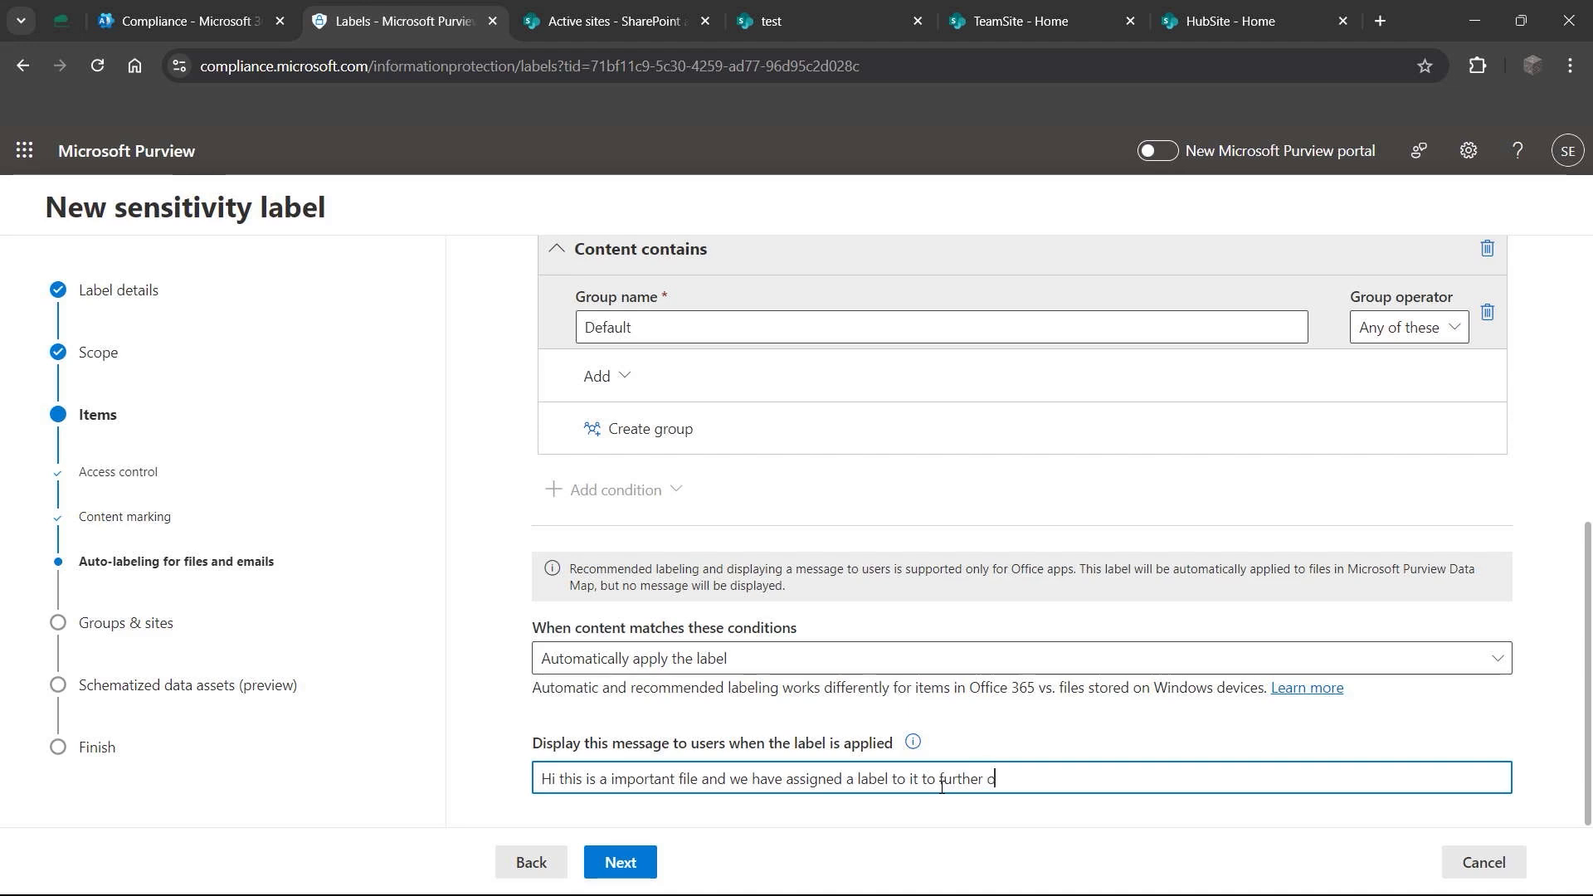
key(BackSpace)
text(protect our data)
click(641, 869)
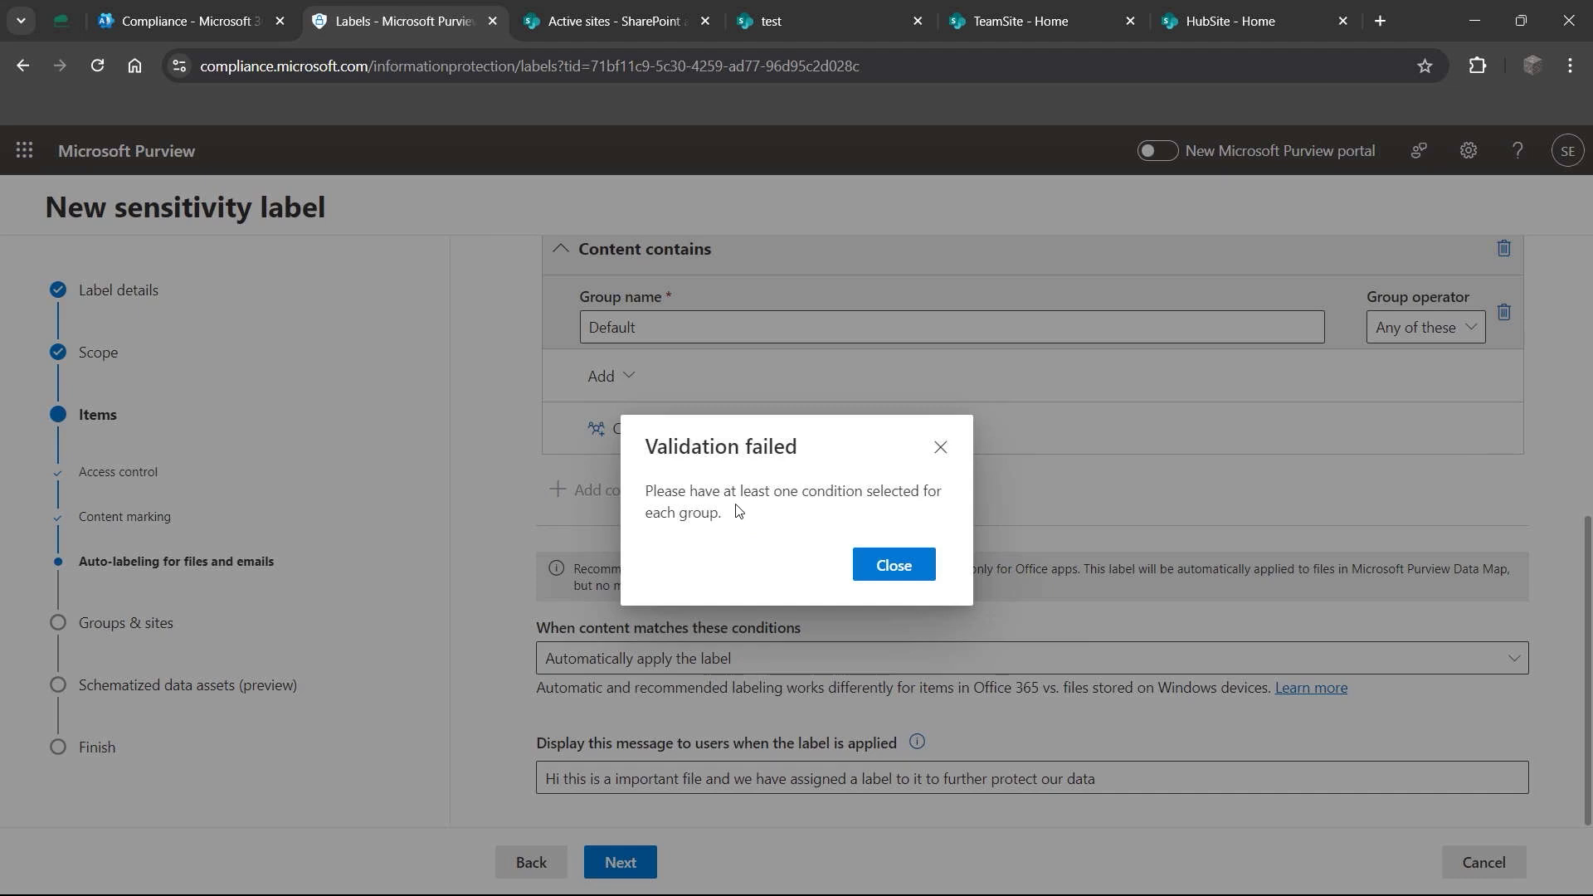
click(894, 565)
Step: Open the list of sensitive info types for the Default group of the "Content contains" condition
scroll(746, 581, up, 3)
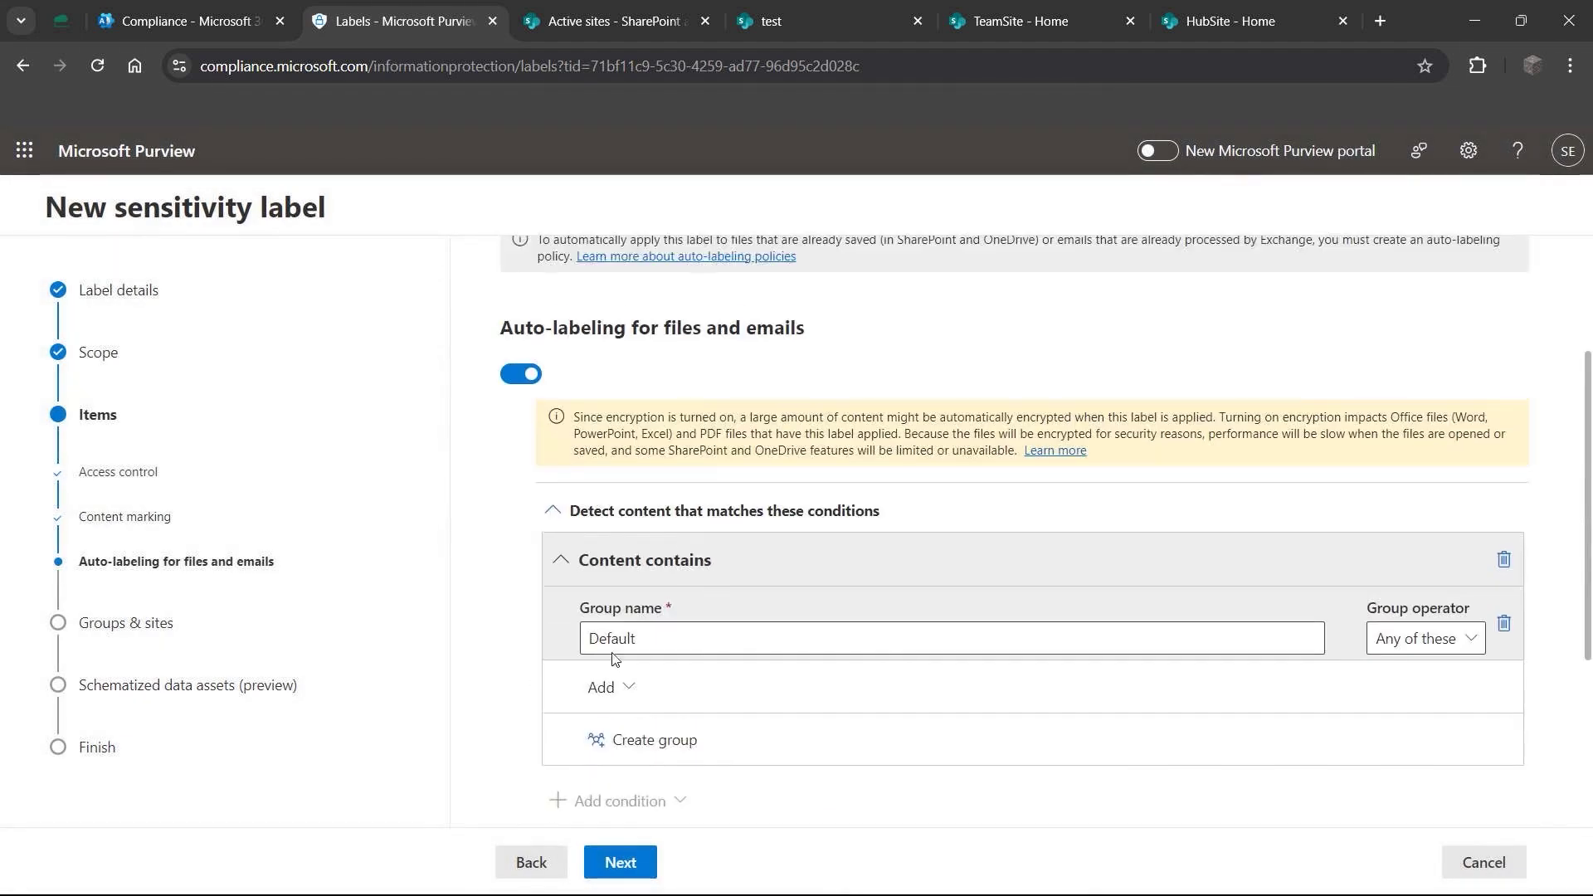
click(629, 689)
scroll(631, 696, down, 2)
click(602, 585)
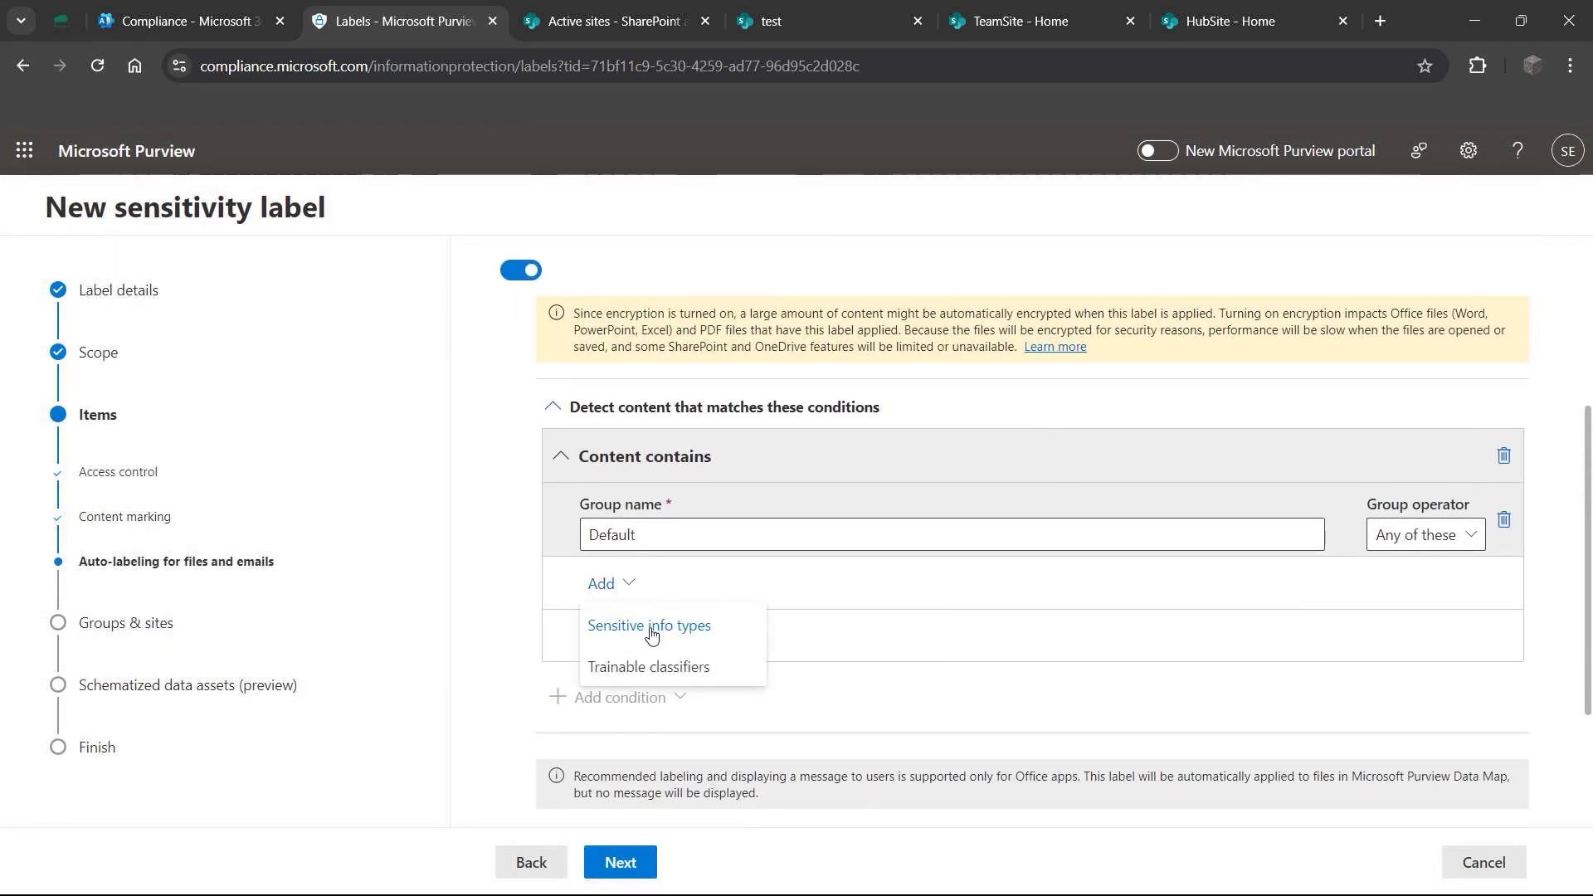
click(664, 634)
scroll(1128, 387, down, 5)
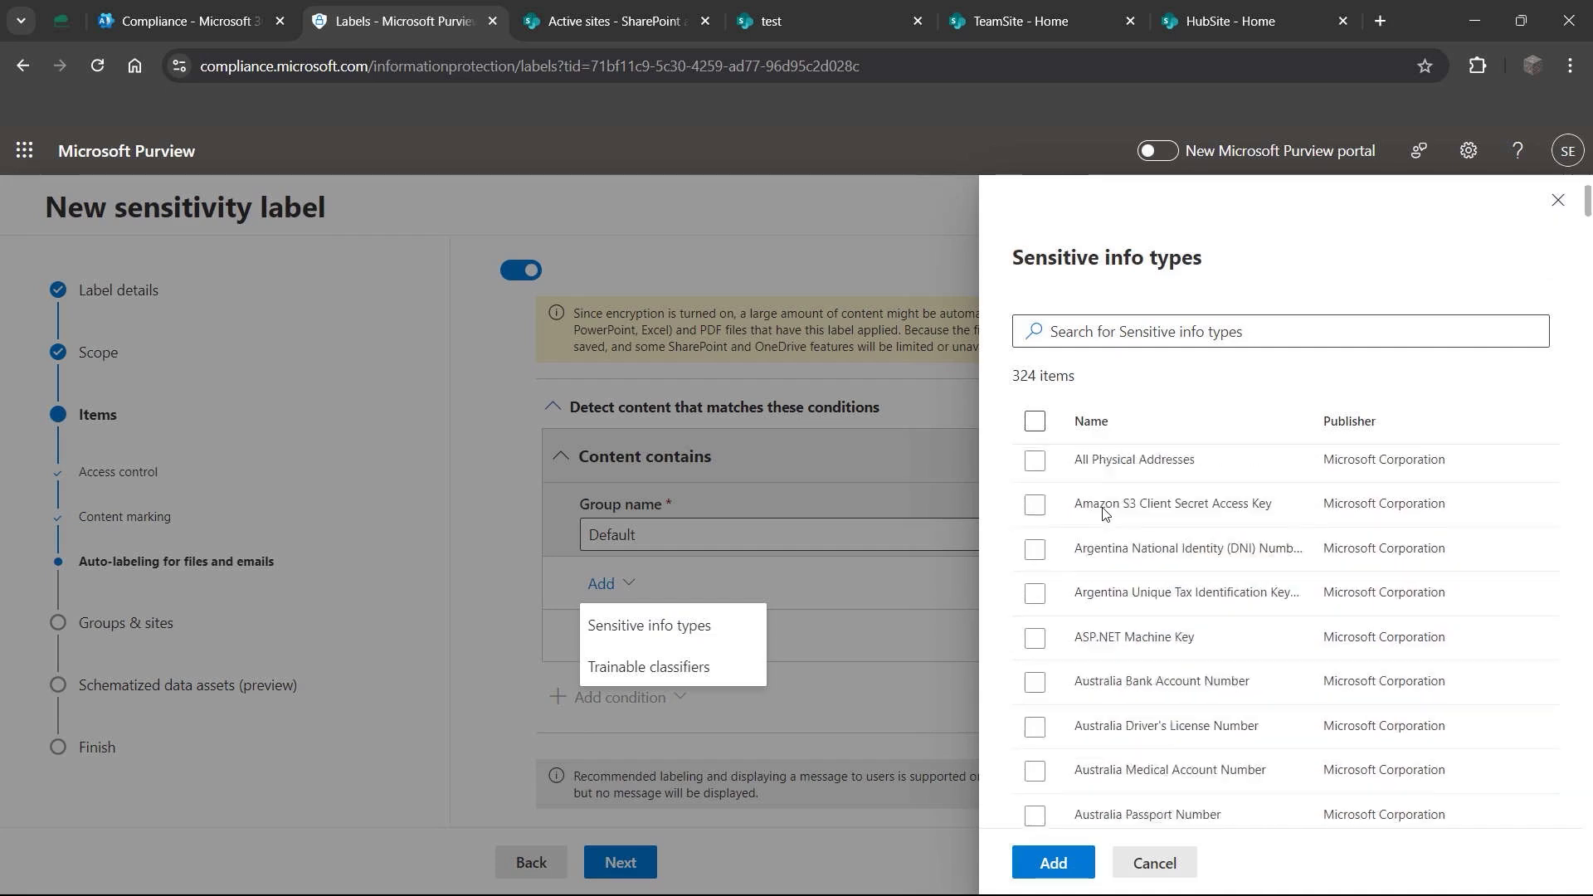
click(1130, 340)
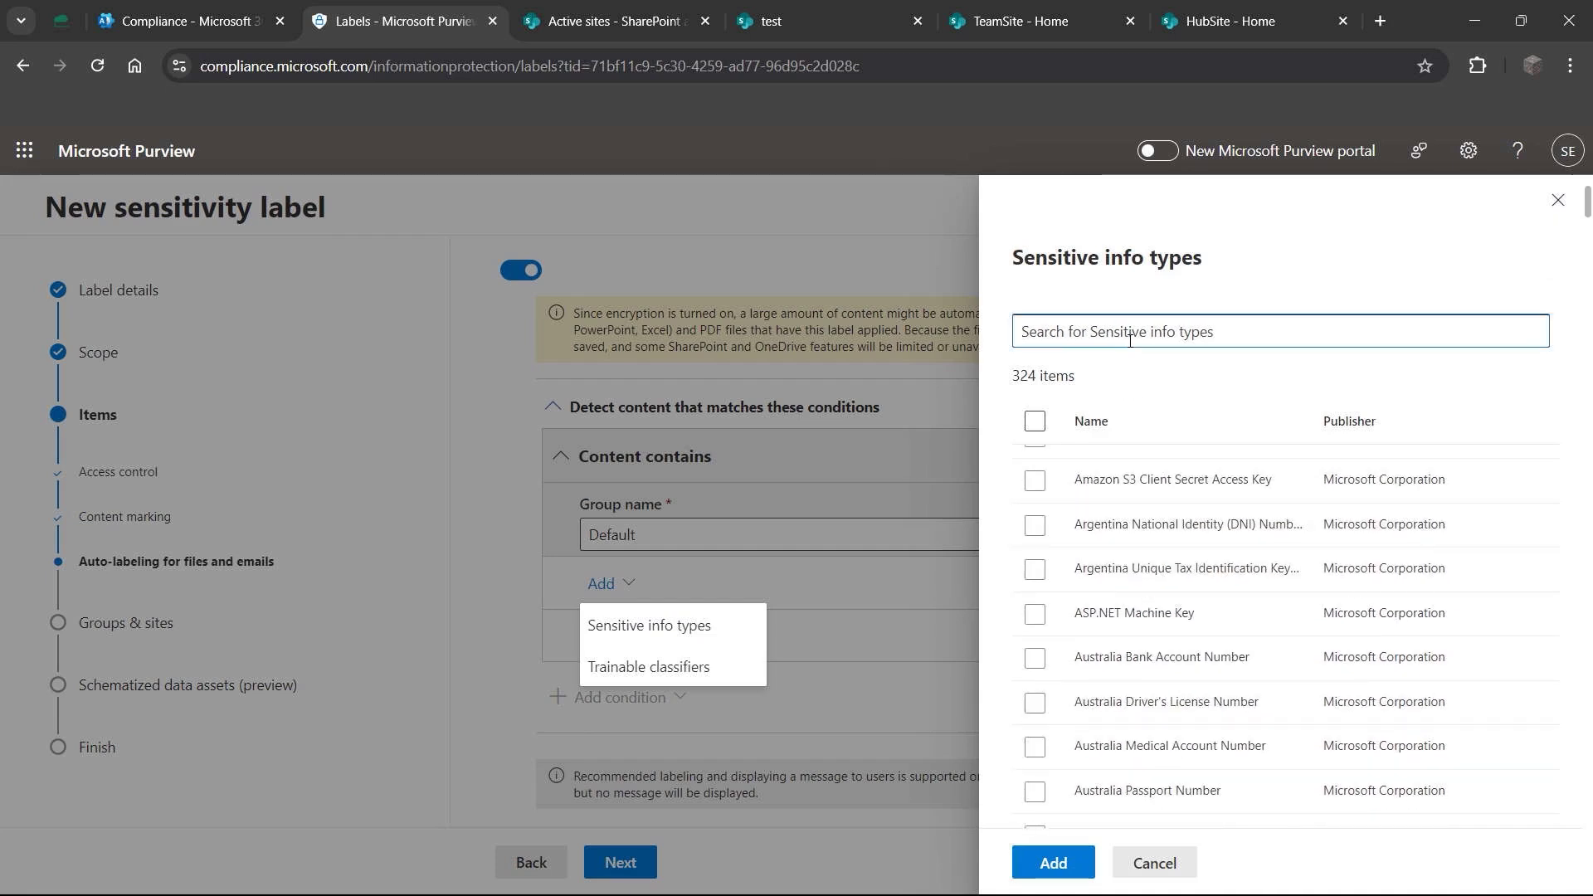
text(s)
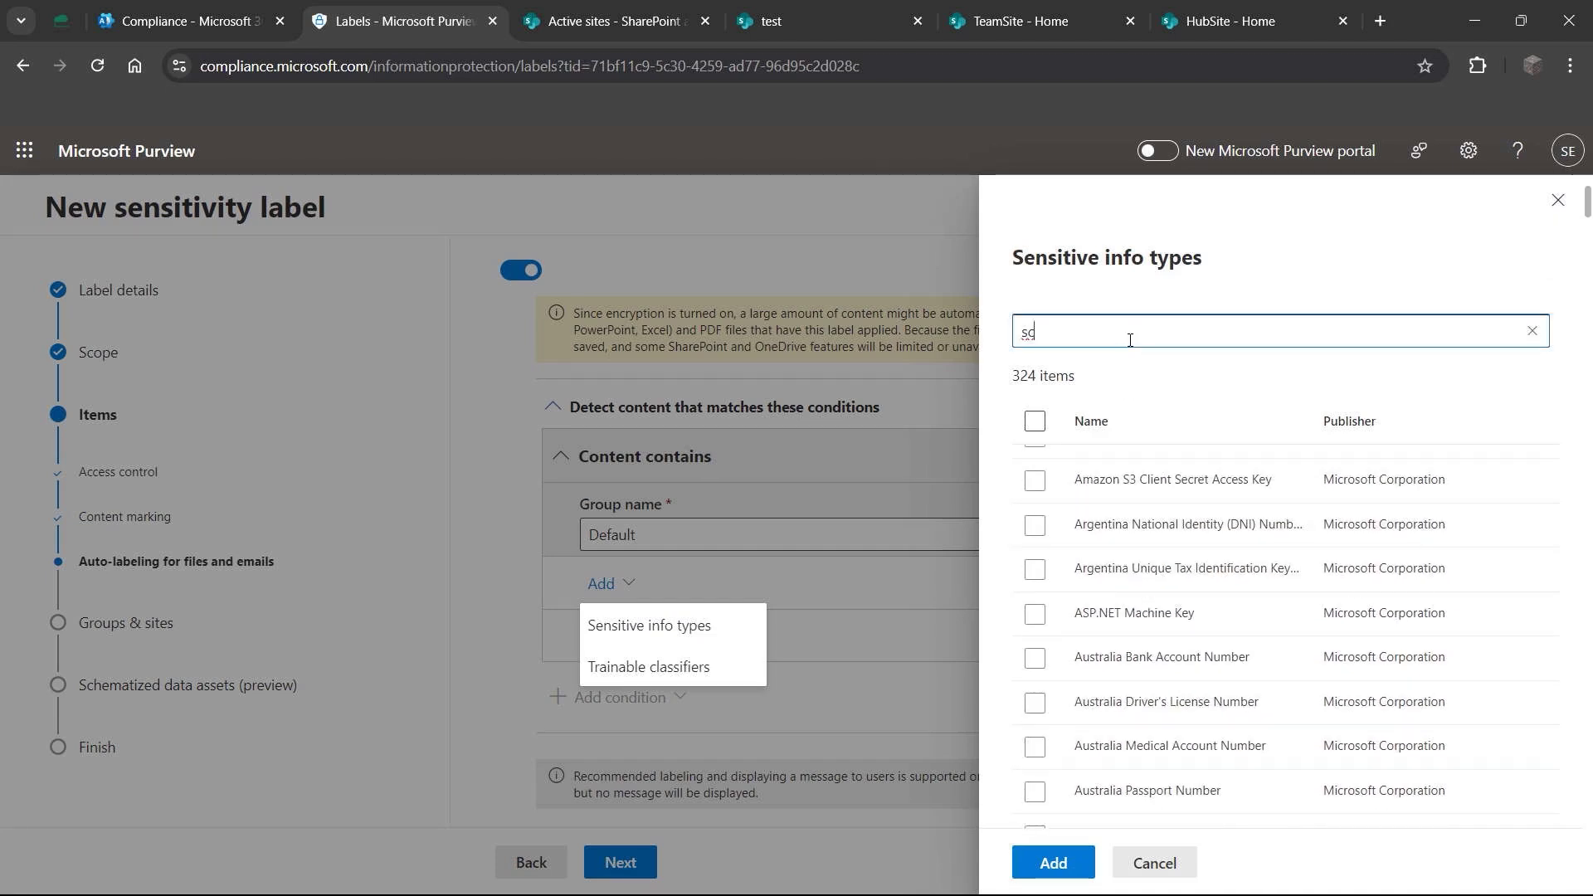
text(c)
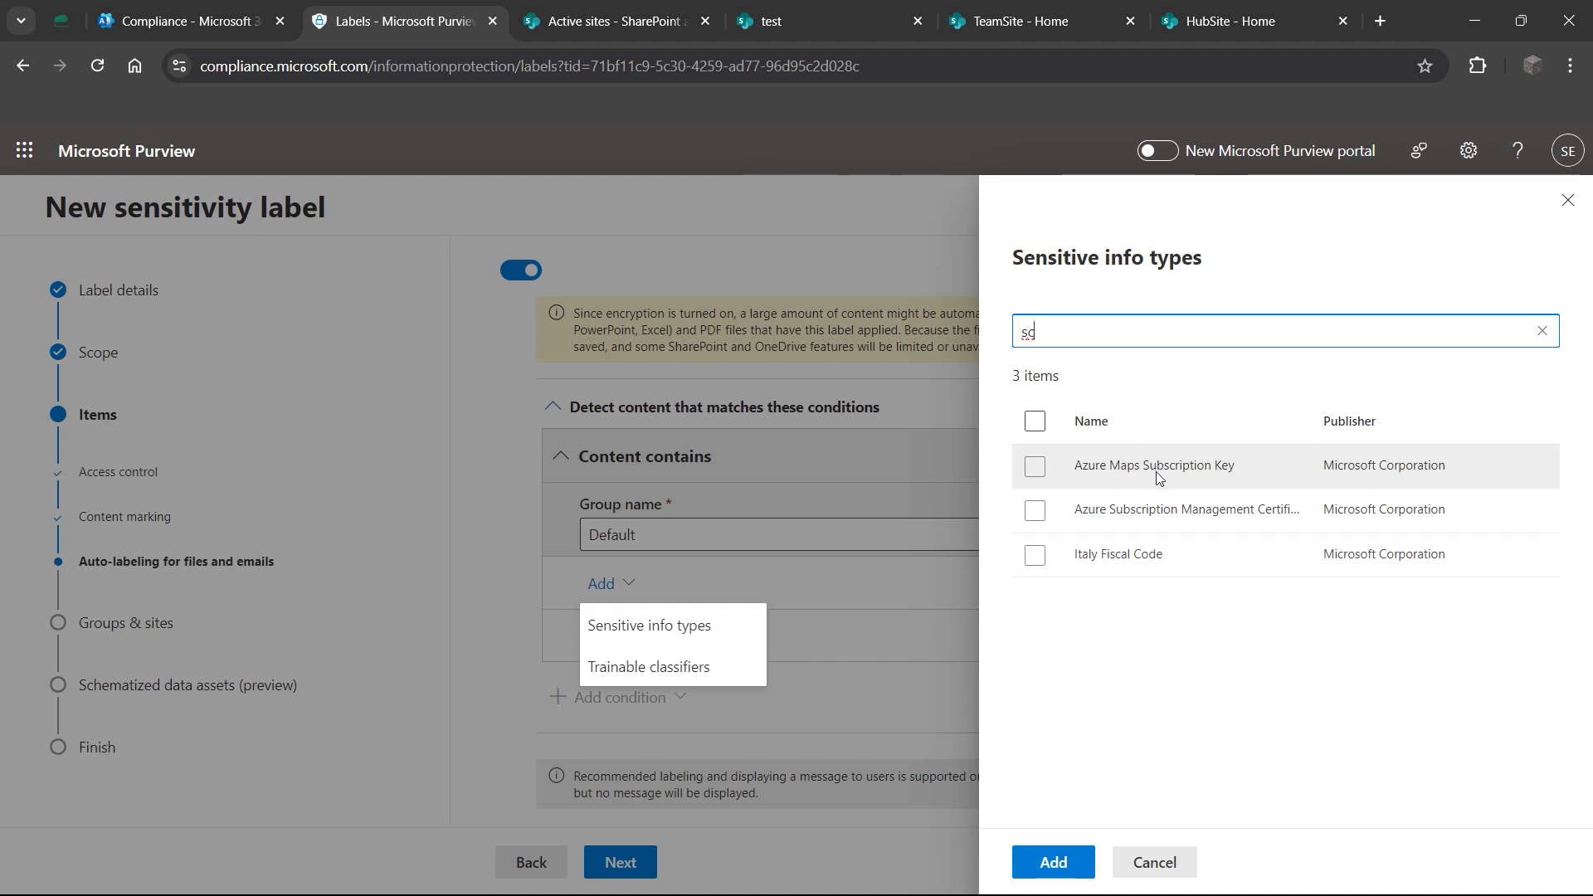
key(BackSpace)
key(BackSpace)
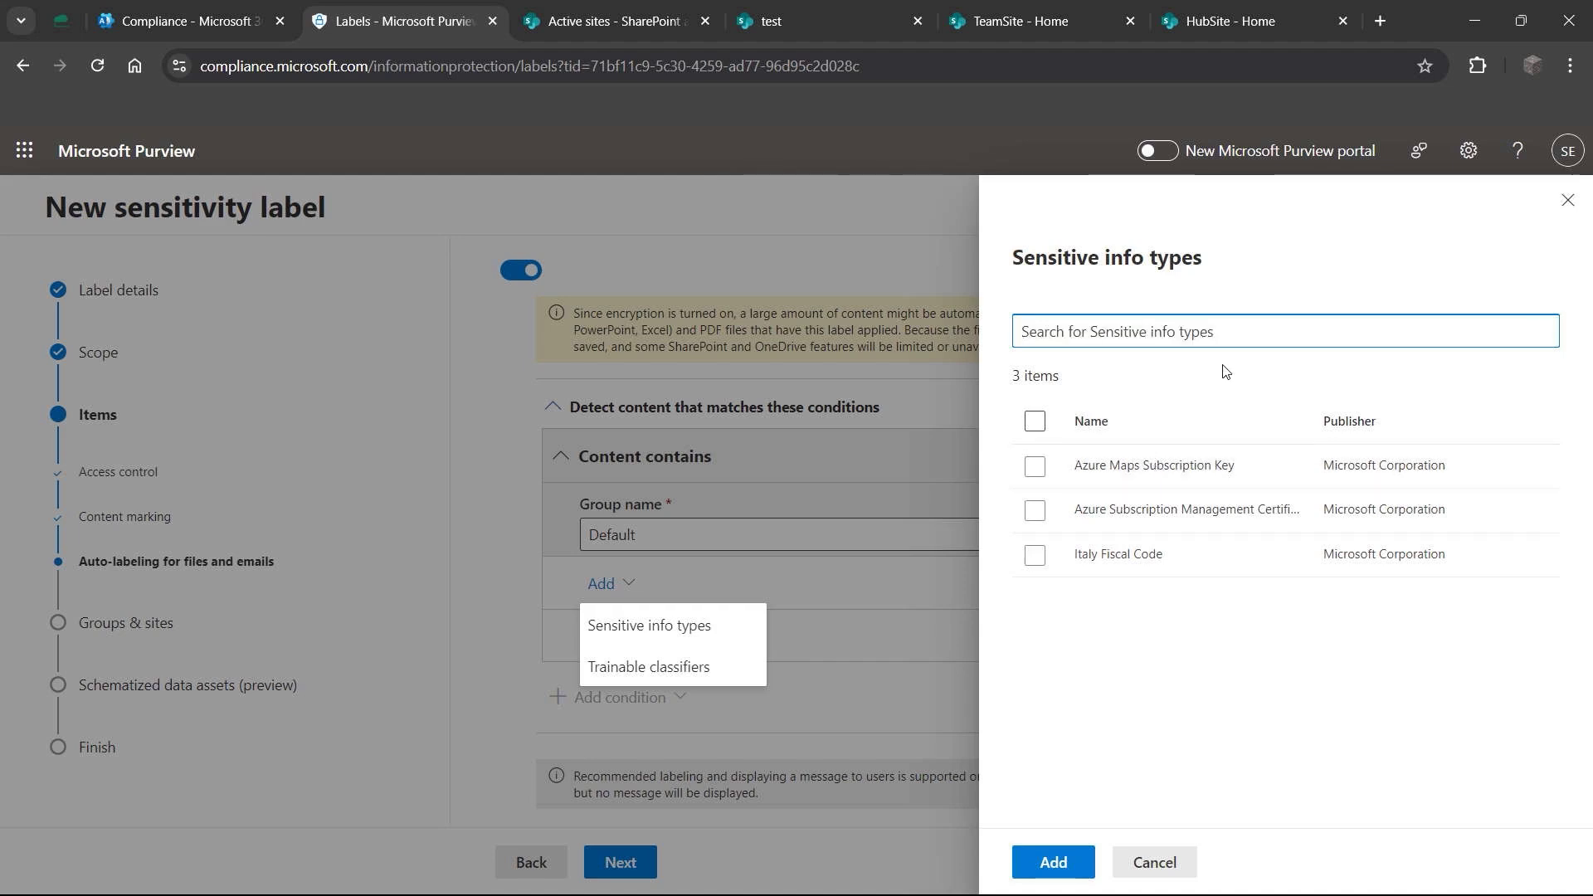
Step: Filter the sensitive info types by "c" and add Azure Storage Account Key to the Default condition group
text(c)
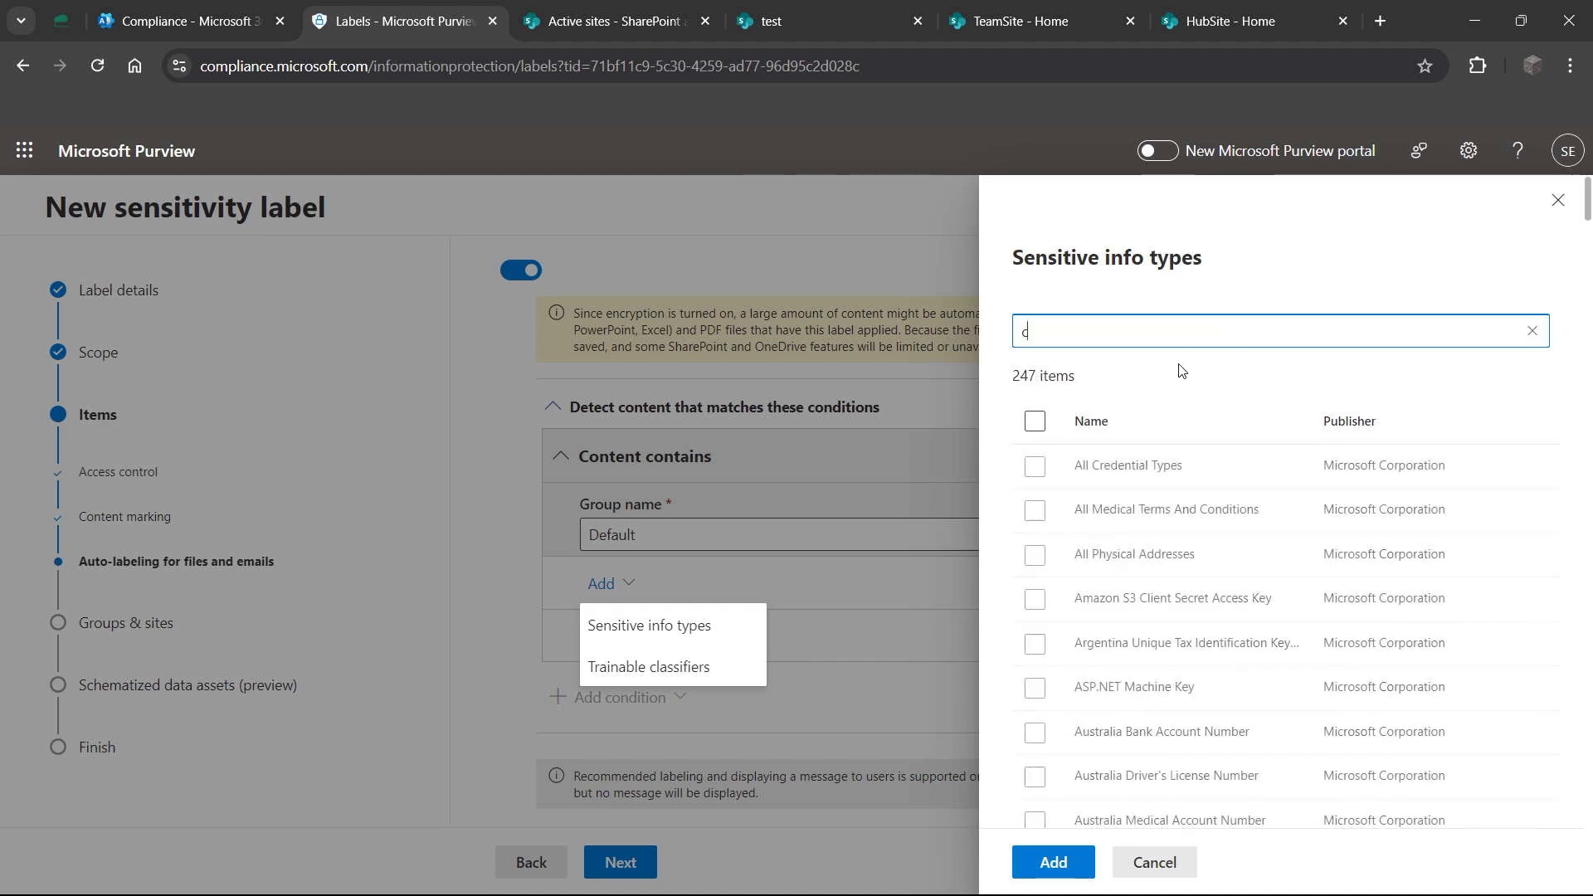
scroll(1252, 501, down, 8)
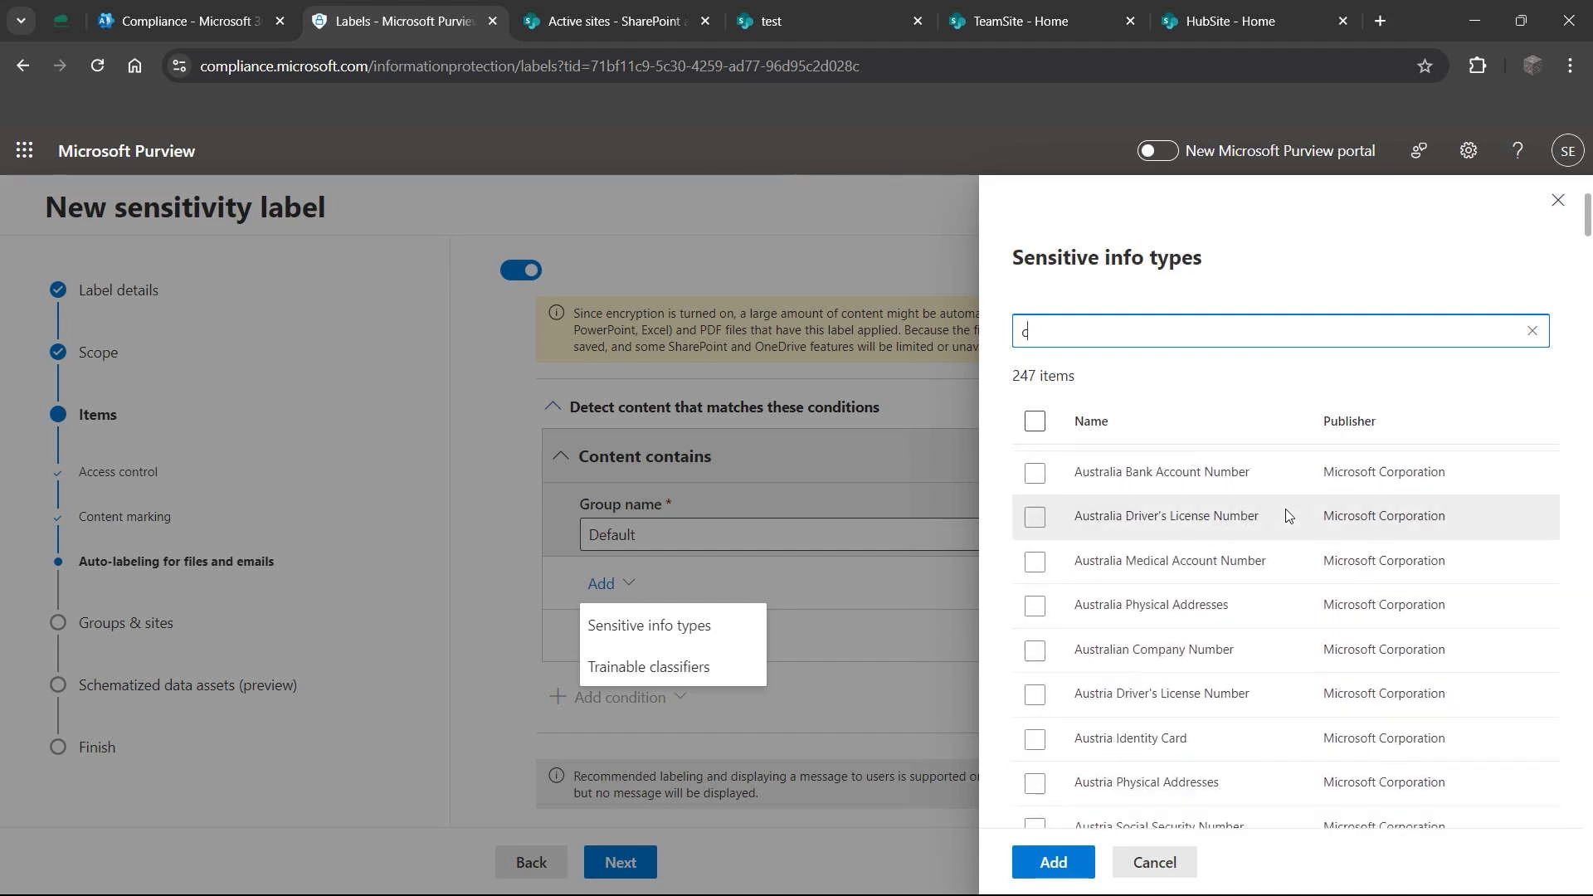
scroll(1259, 515, down, 10)
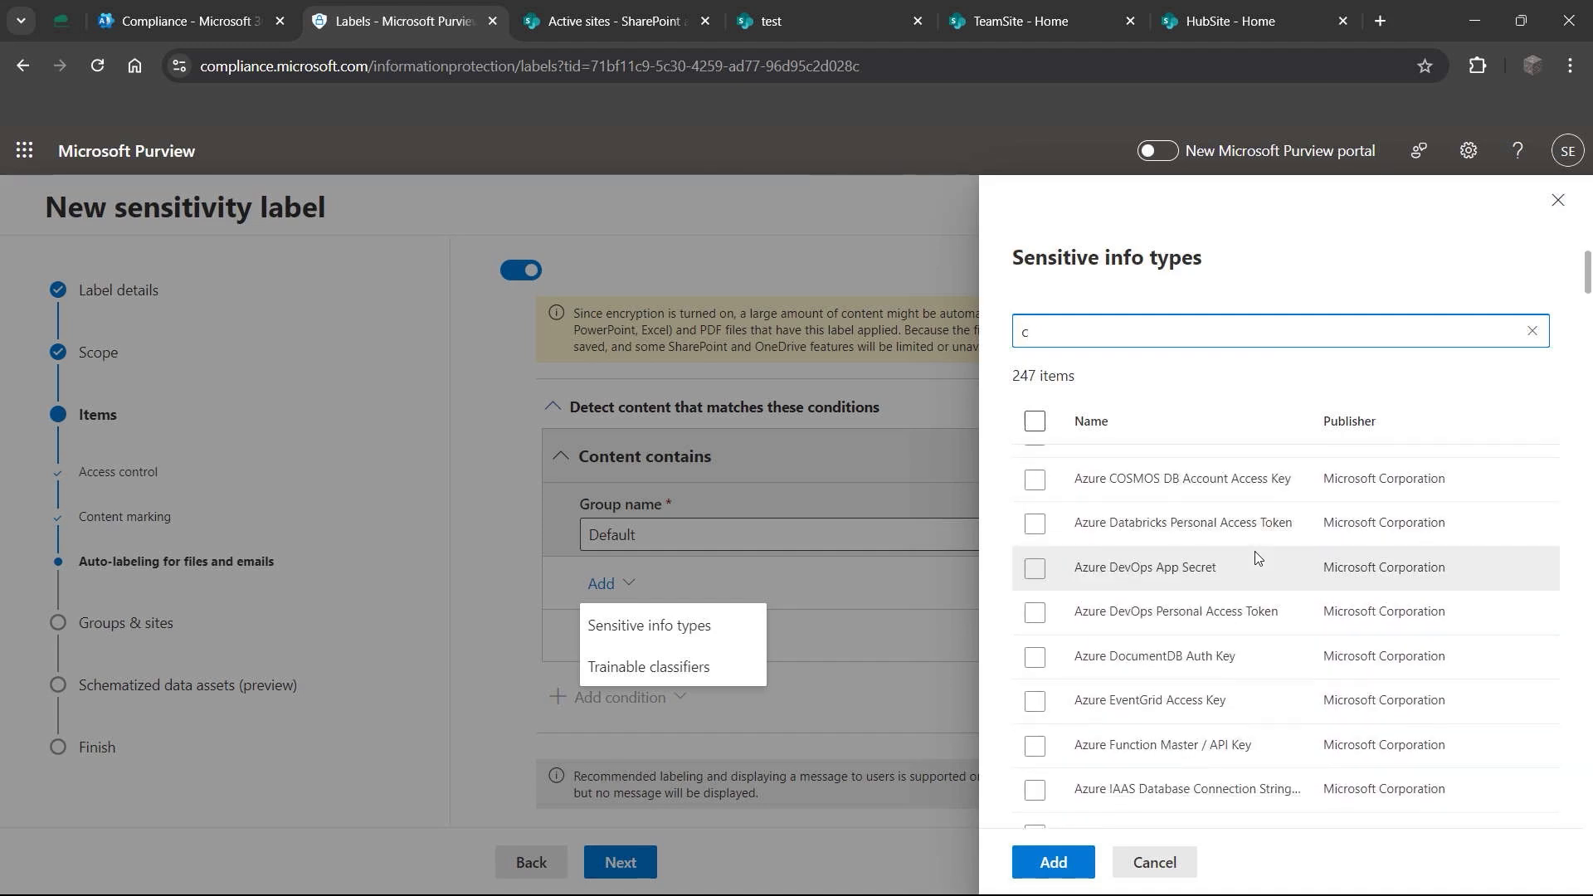
scroll(1256, 558, down, 6)
scroll(1173, 564, up, 3)
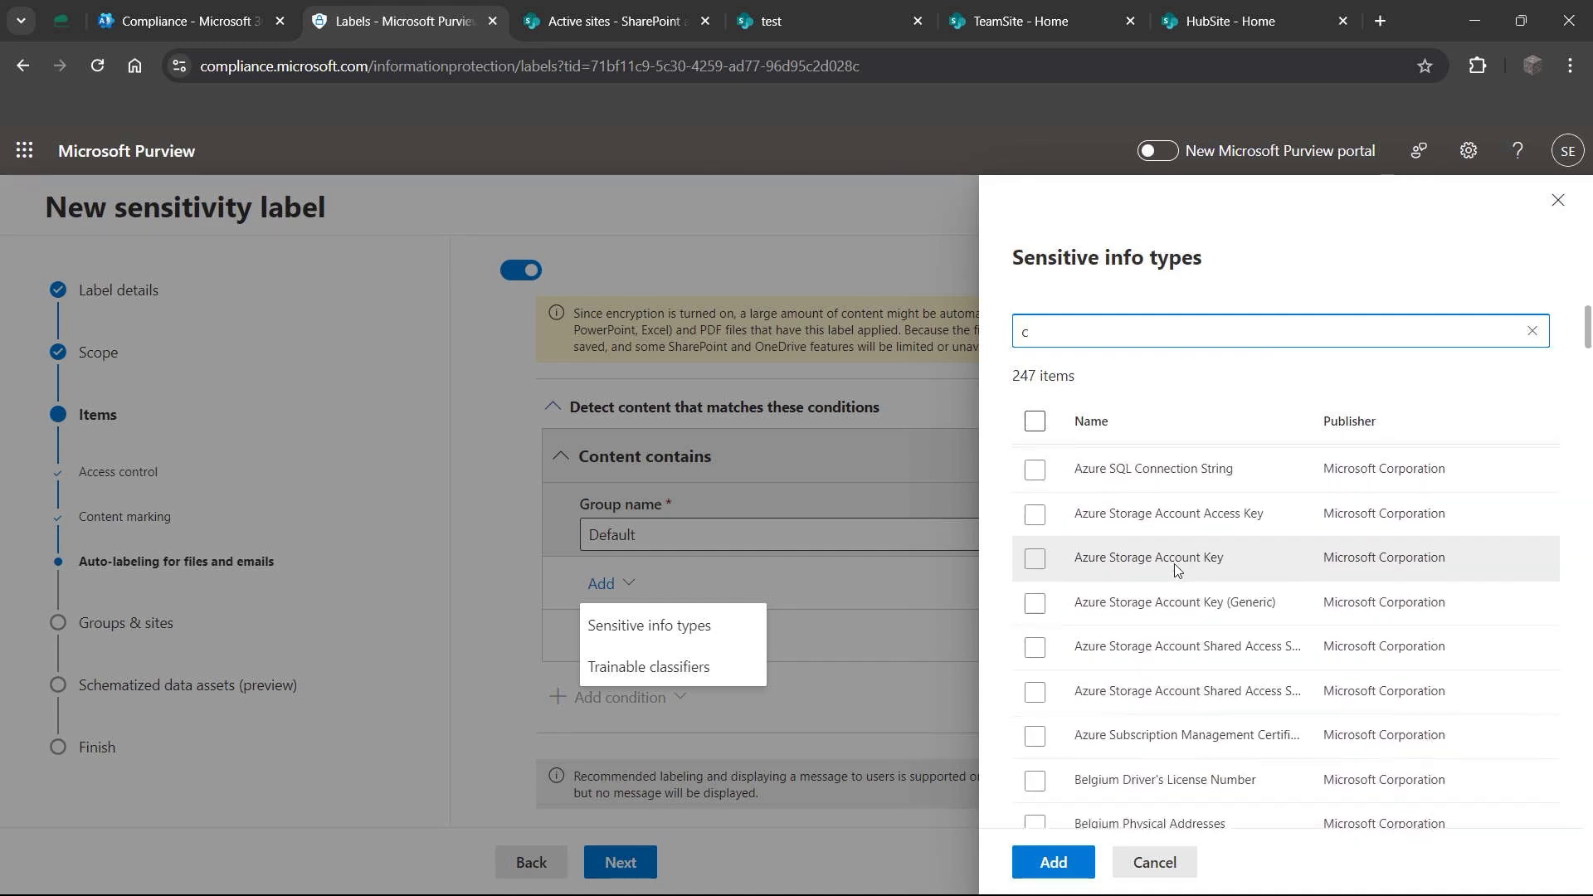
click(1037, 591)
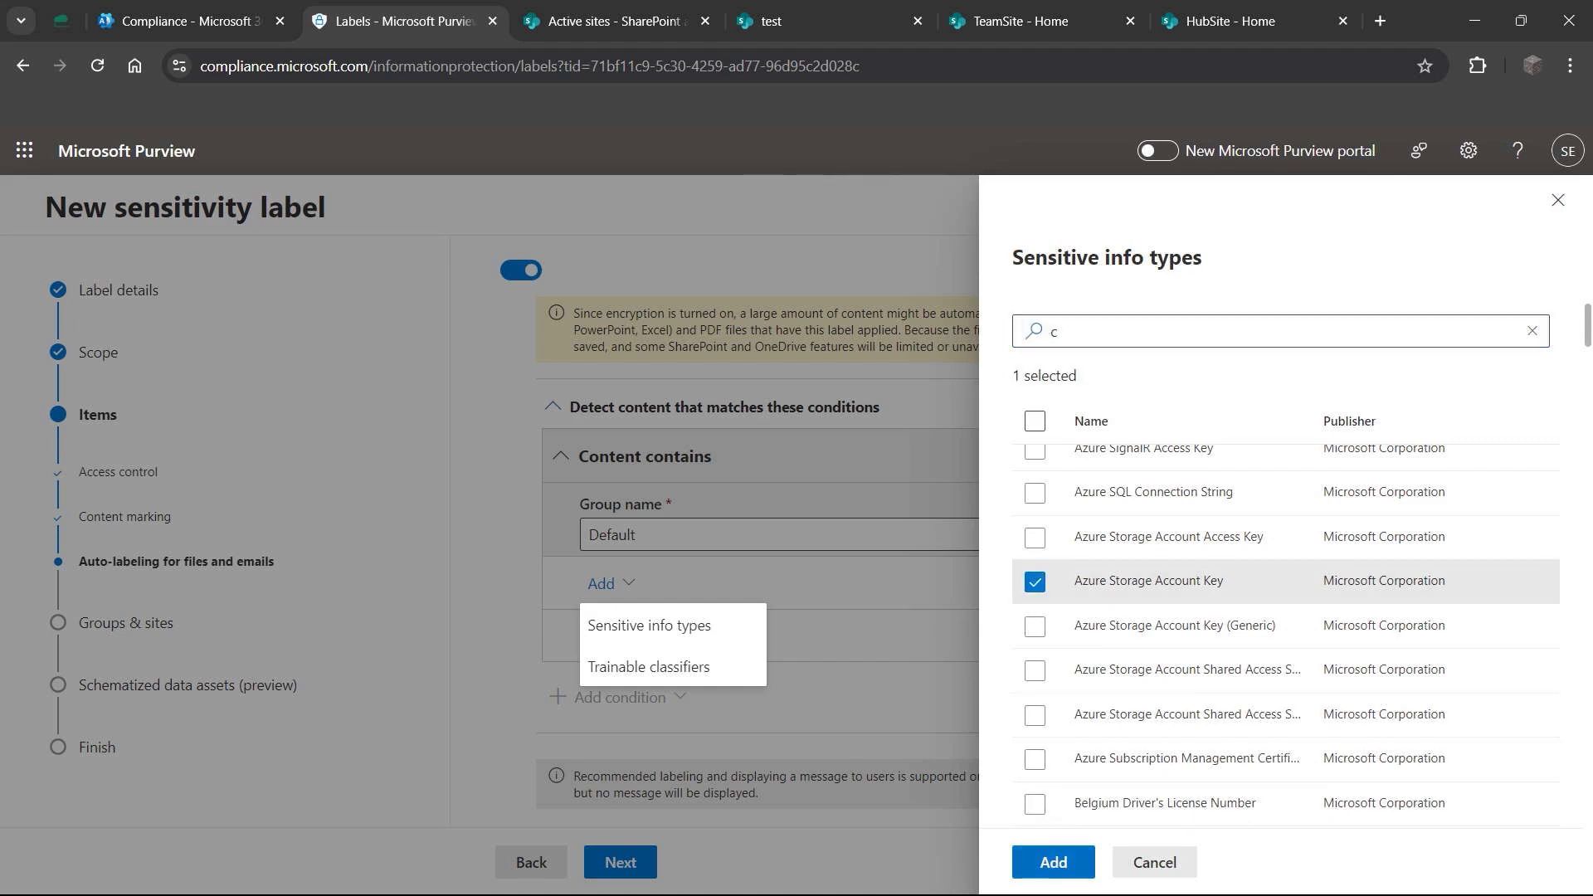
click(1053, 862)
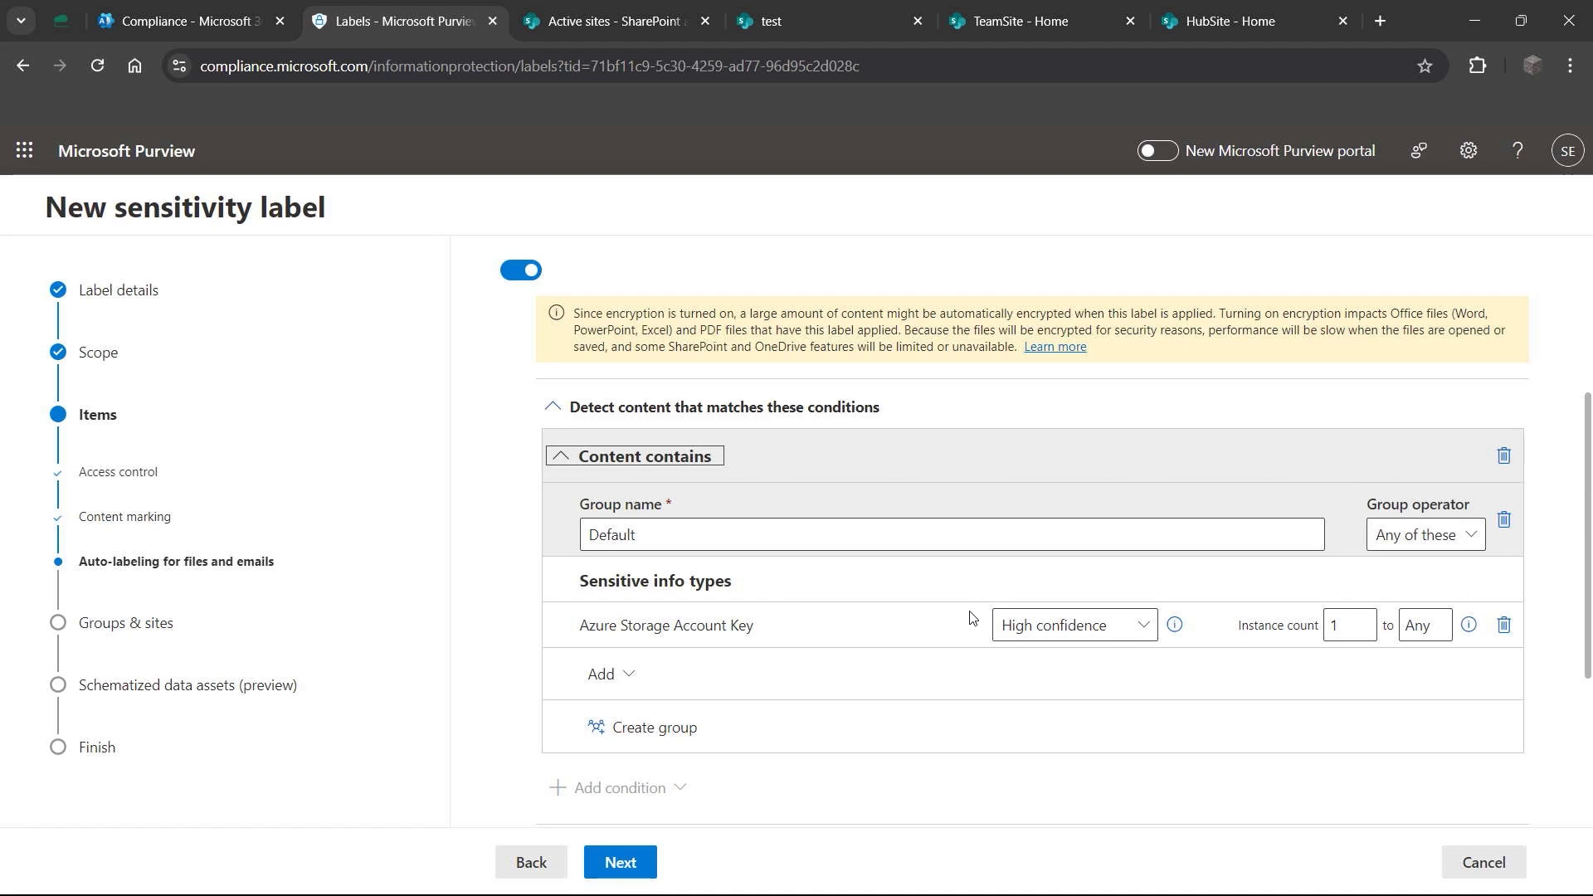
Step: Keep Azure Storage Account Key at High confidence and accept the auto-labeling settings, continuing to Groups & sites
click(1138, 626)
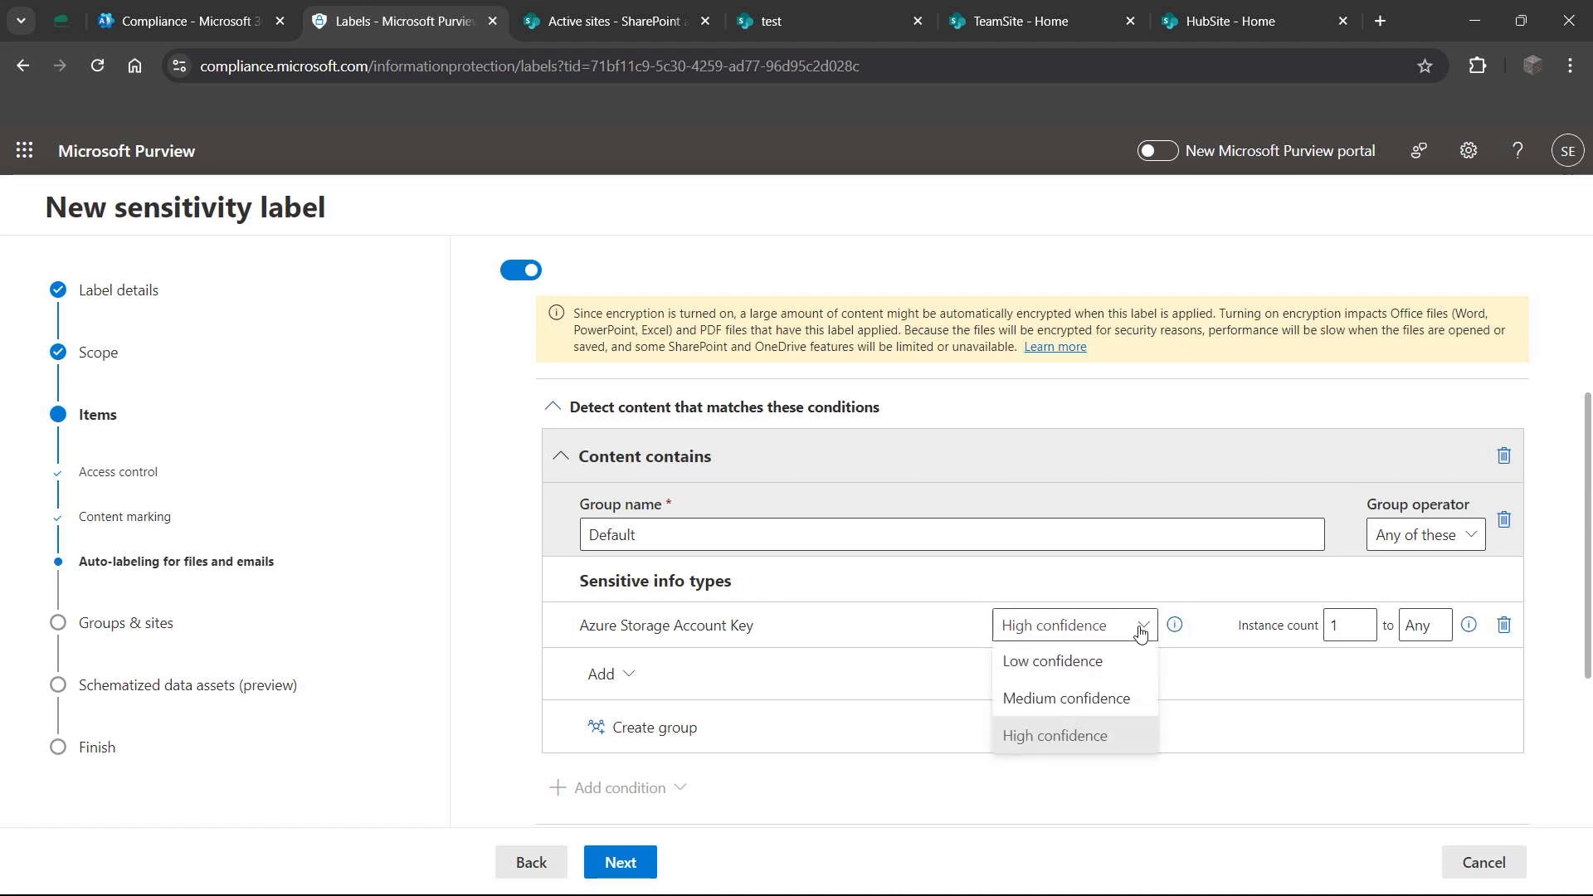
click(1142, 629)
scroll(1142, 630, down, 4)
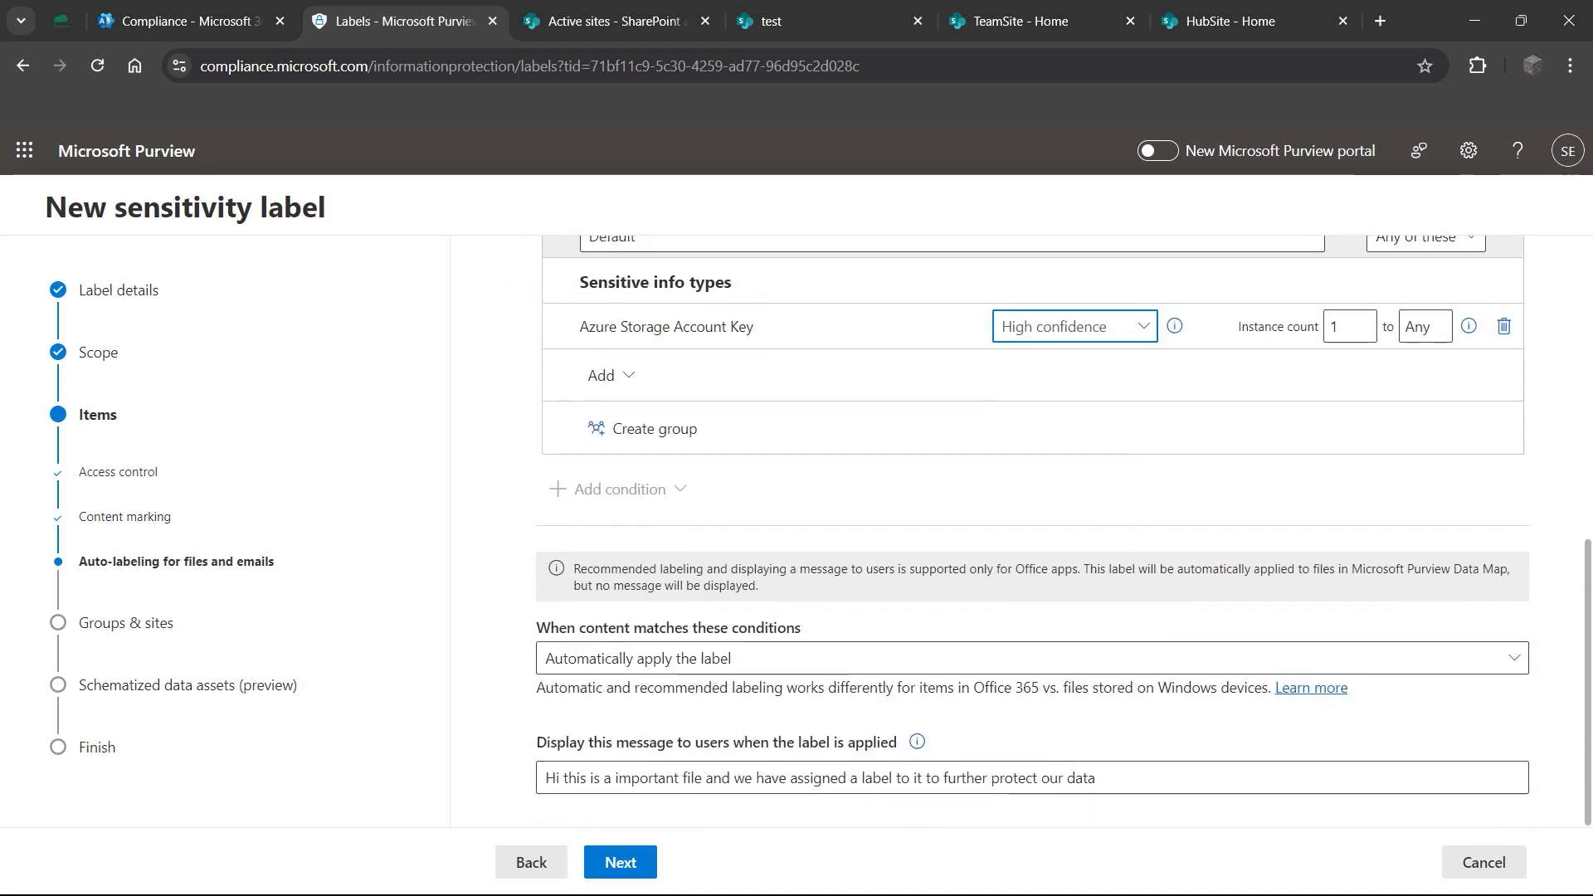
click(624, 854)
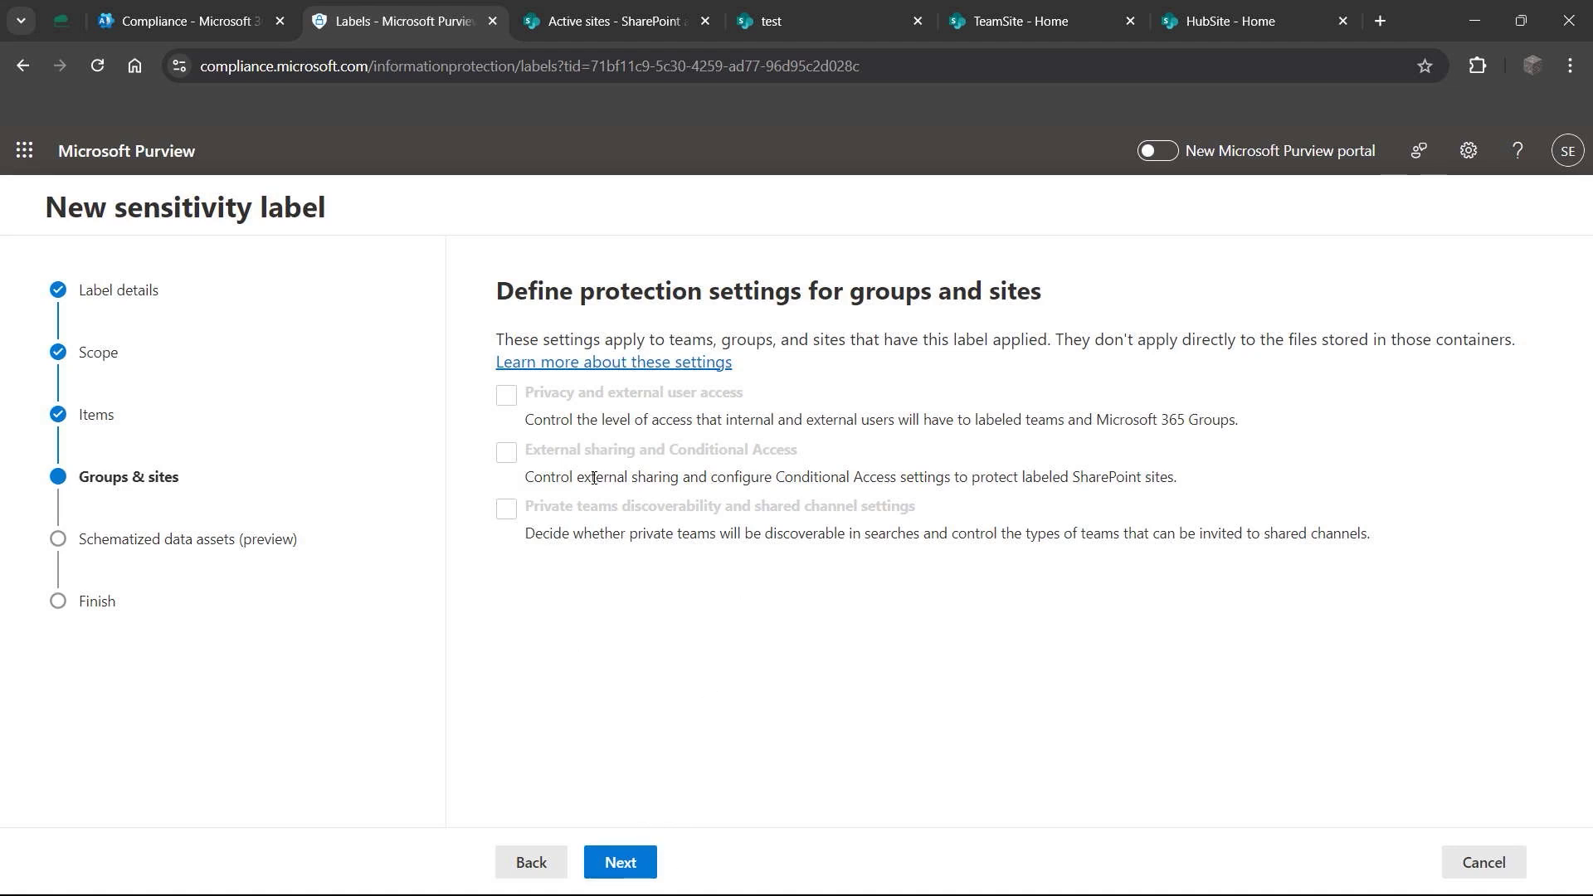
Step: Leave the groups and sites protections and auto-labeling for schematized data assets off, and proceed to the label's final review
click(633, 867)
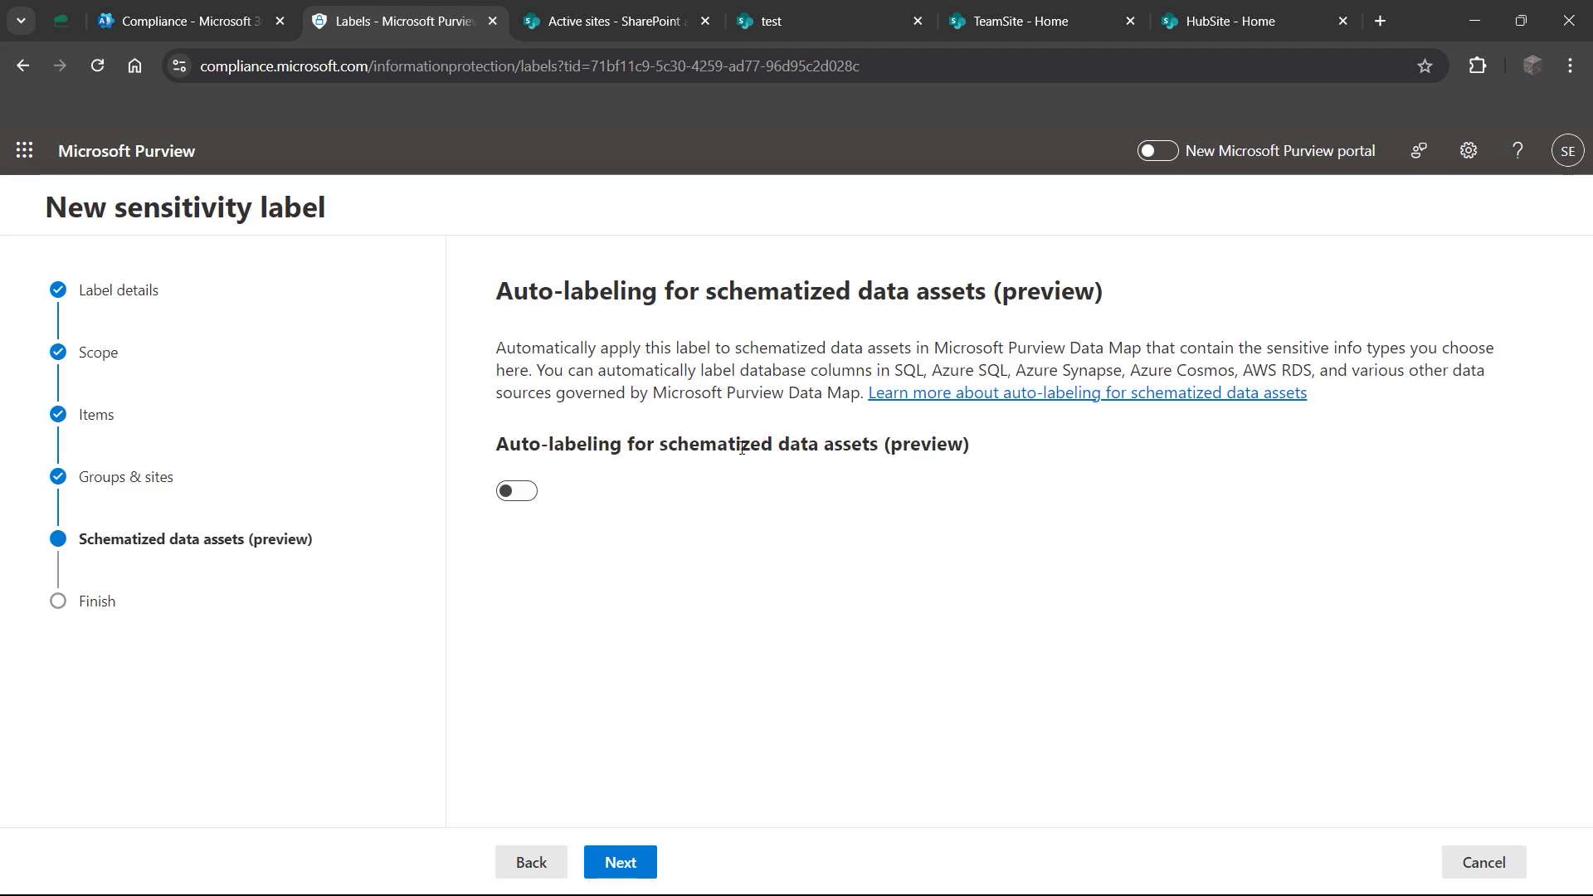
drag(892, 445, 986, 456)
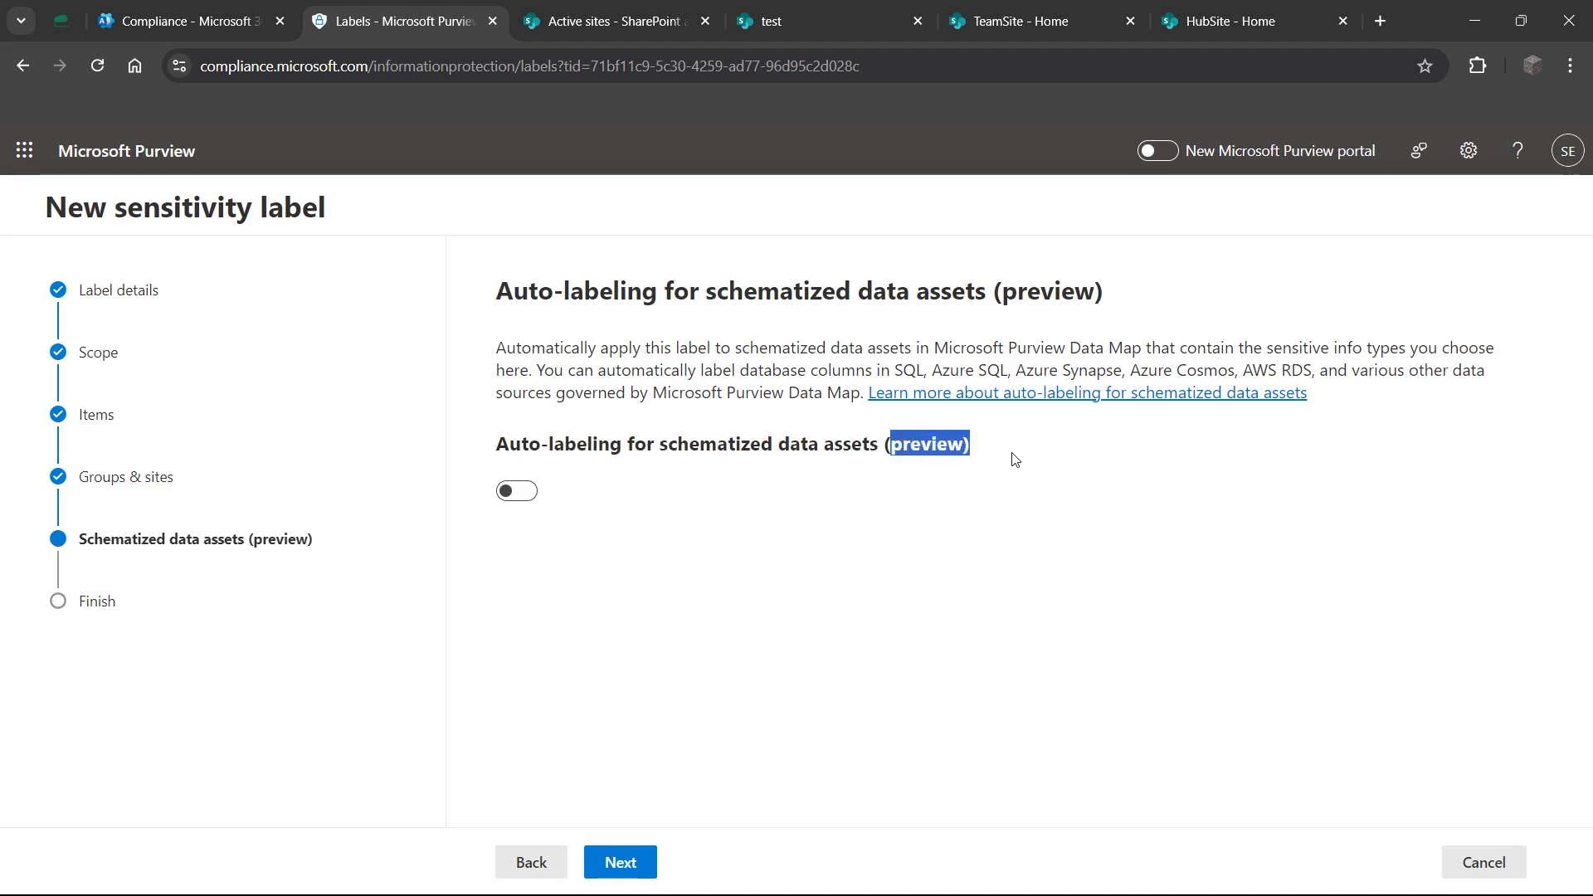
click(1015, 458)
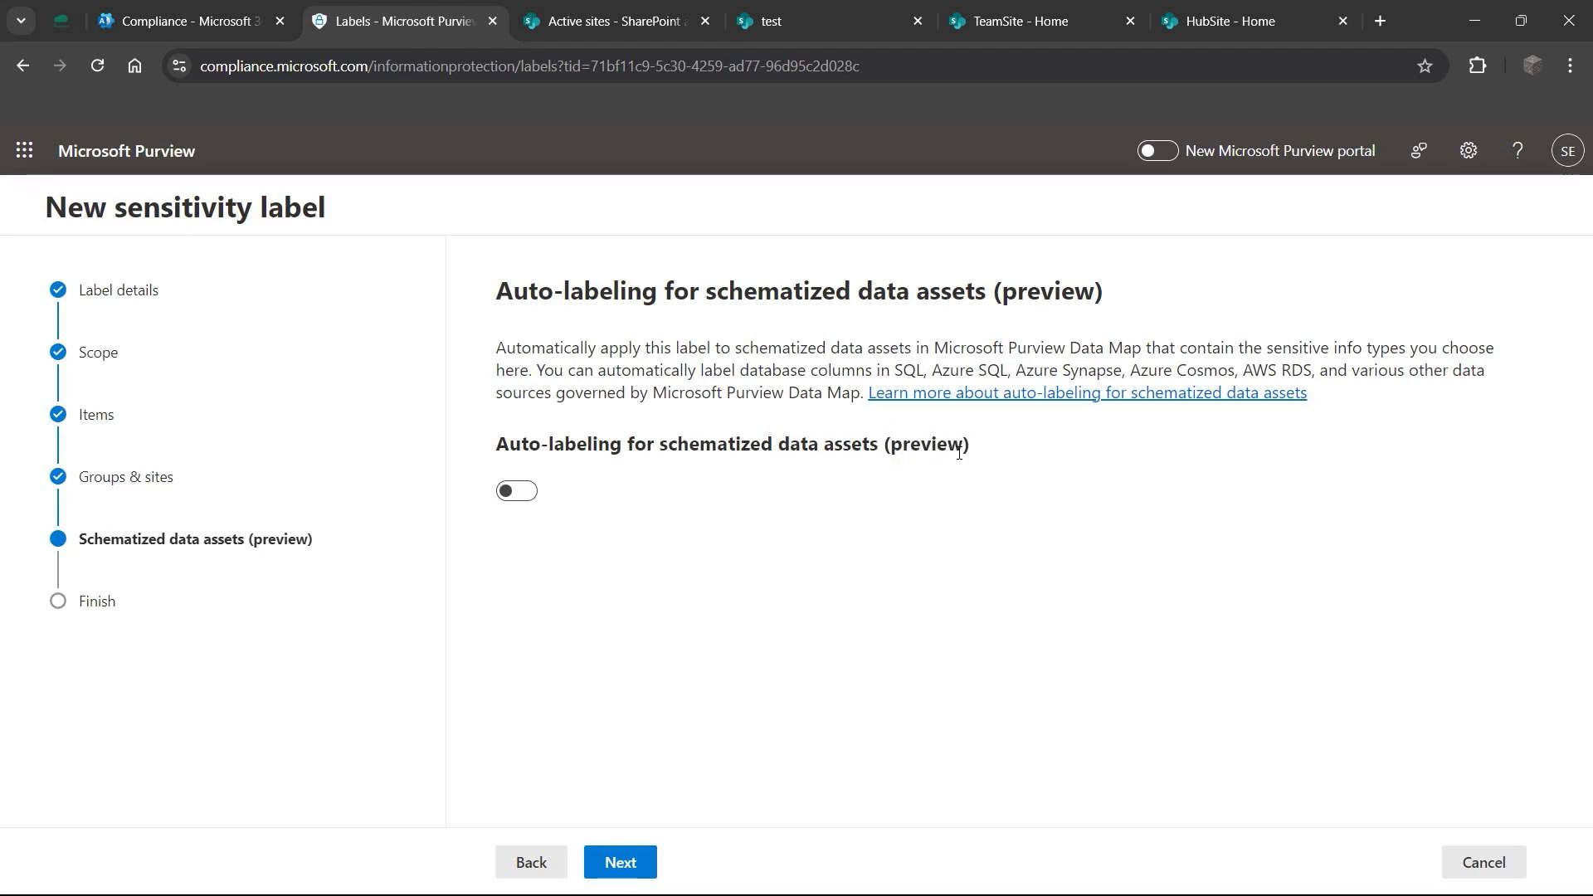
drag(959, 453, 893, 455)
click(979, 456)
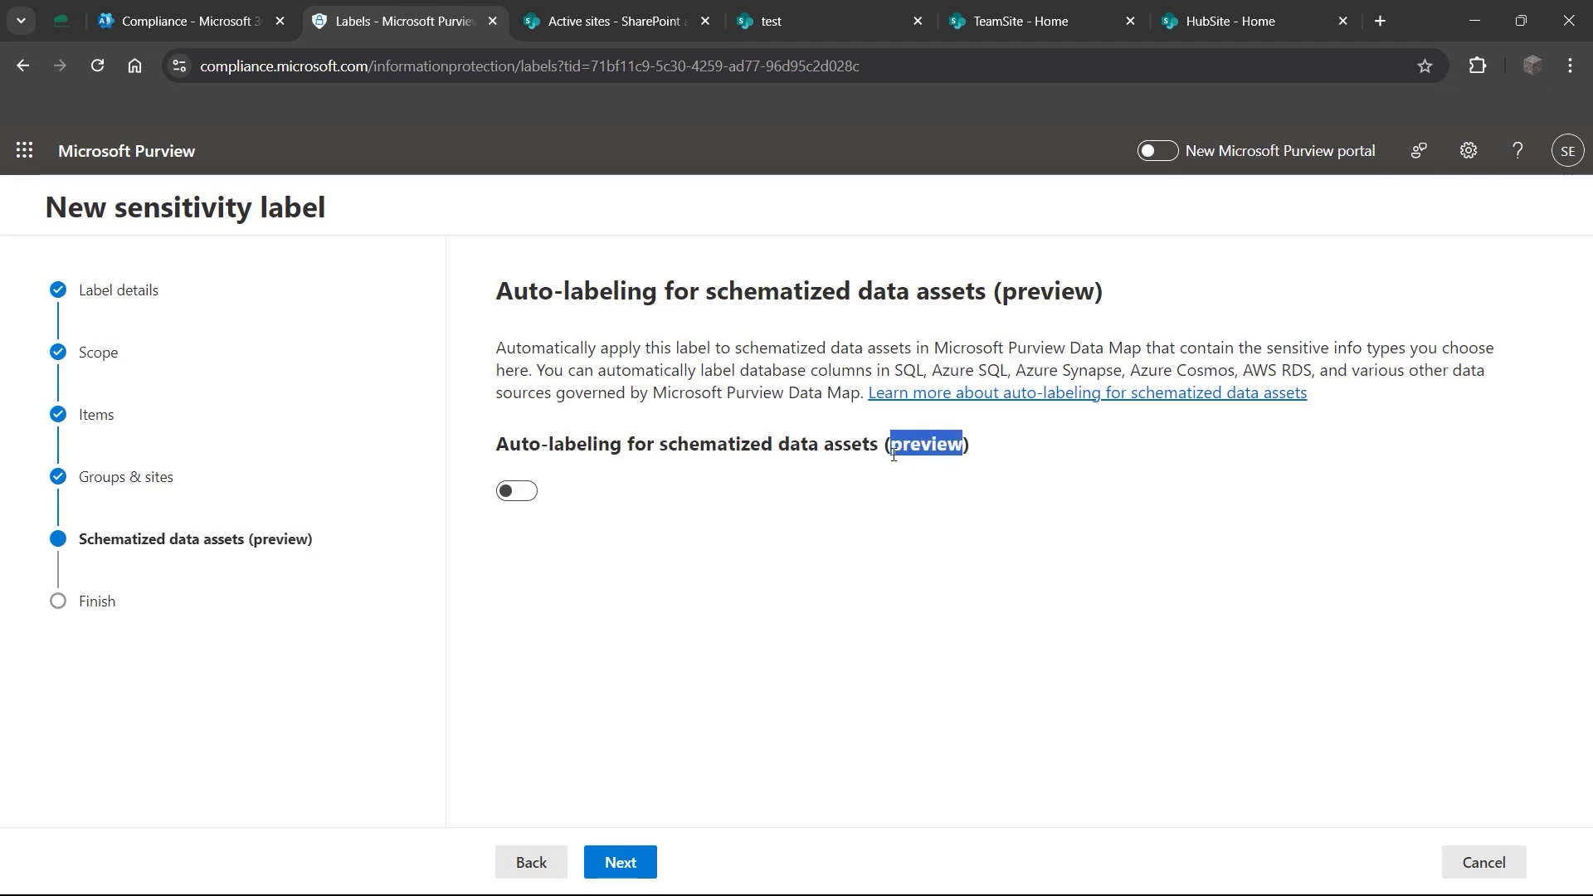
click(990, 448)
click(594, 863)
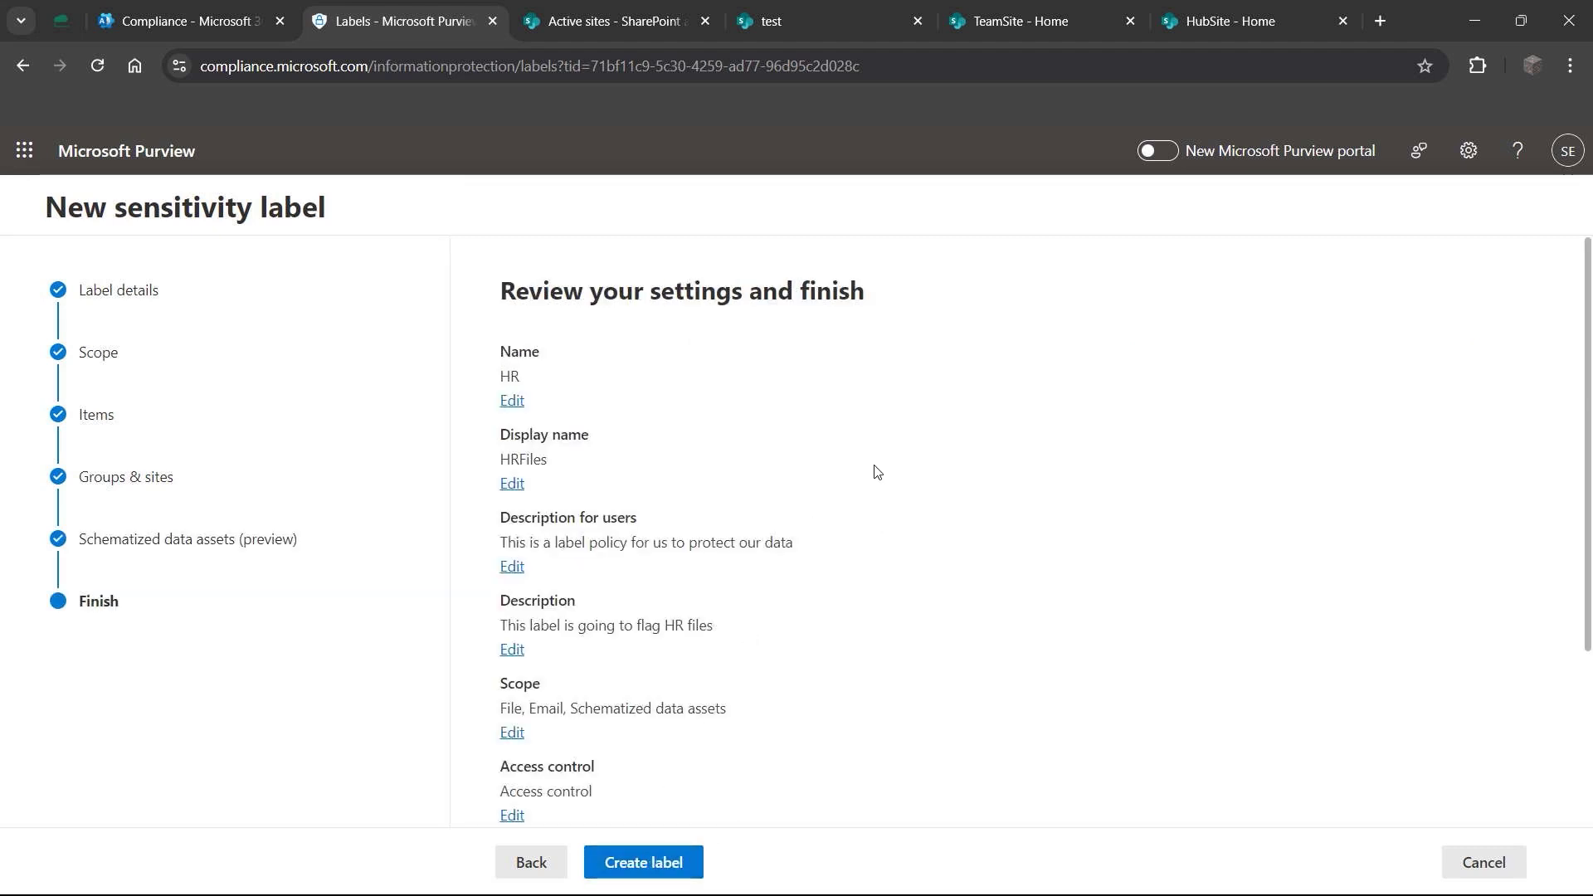
Step: Review the HR label settings, create the label, and finish with Publish label to users' apps selected
scroll(1021, 439, down, 2)
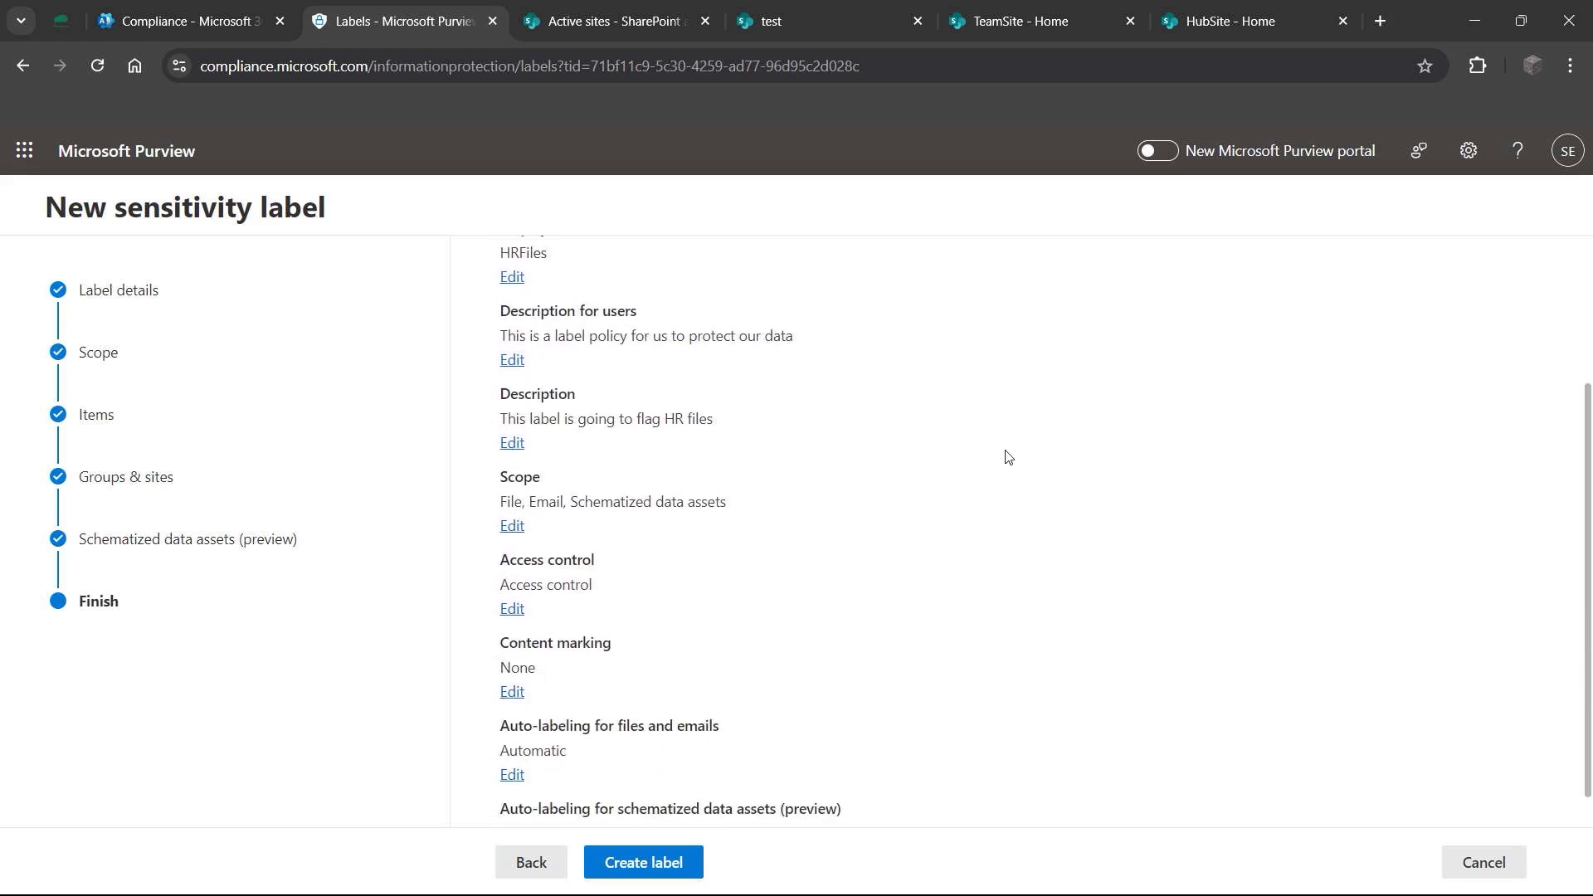
scroll(1002, 448, down, 1)
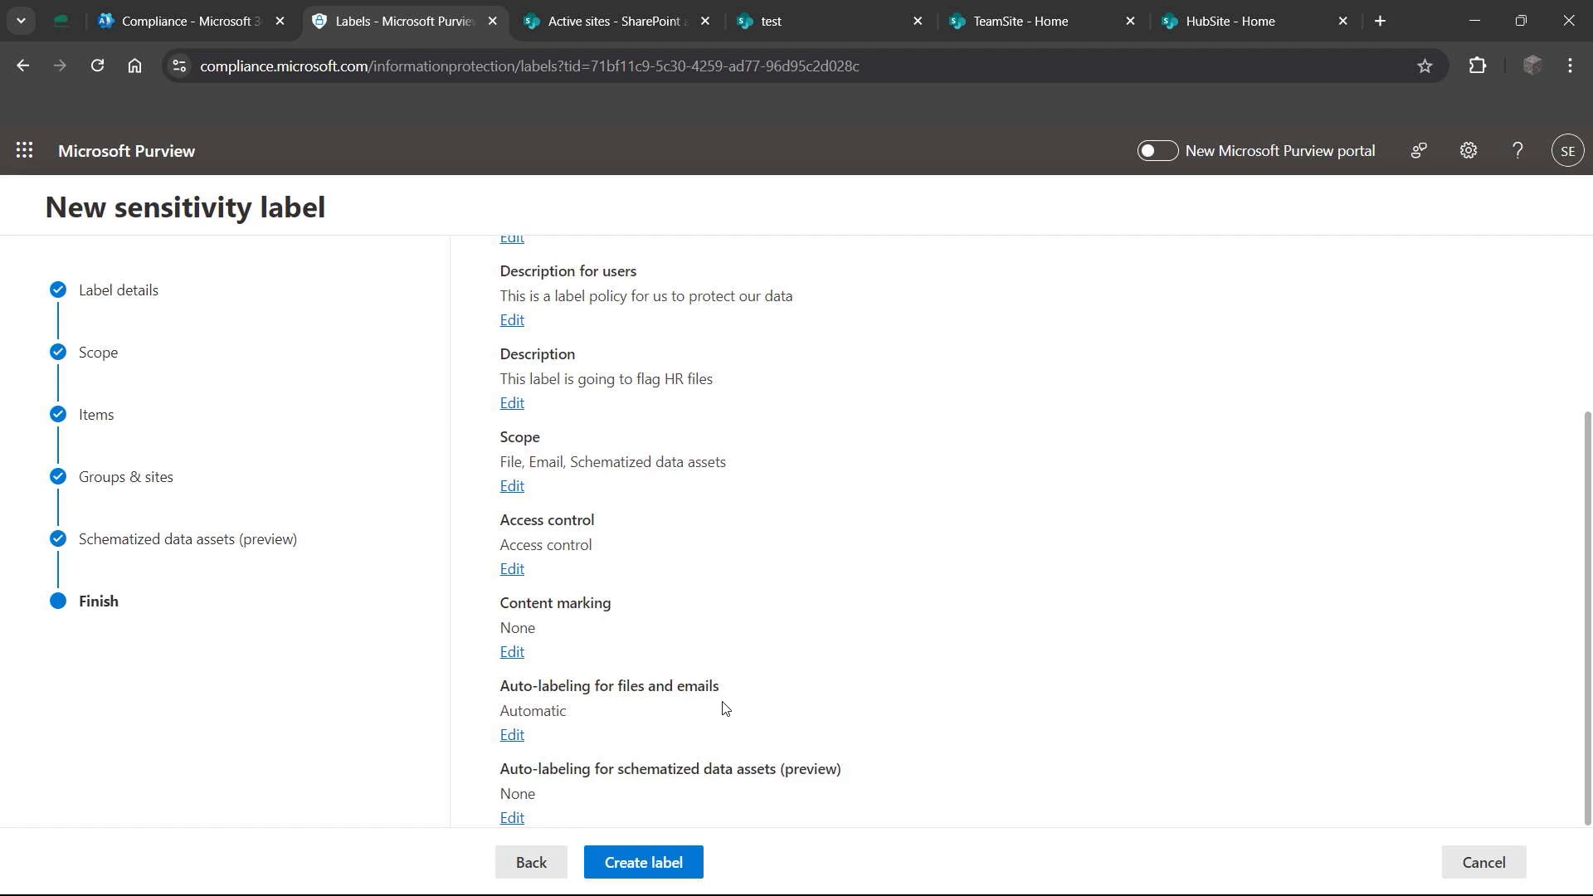
scroll(728, 694, up, 2)
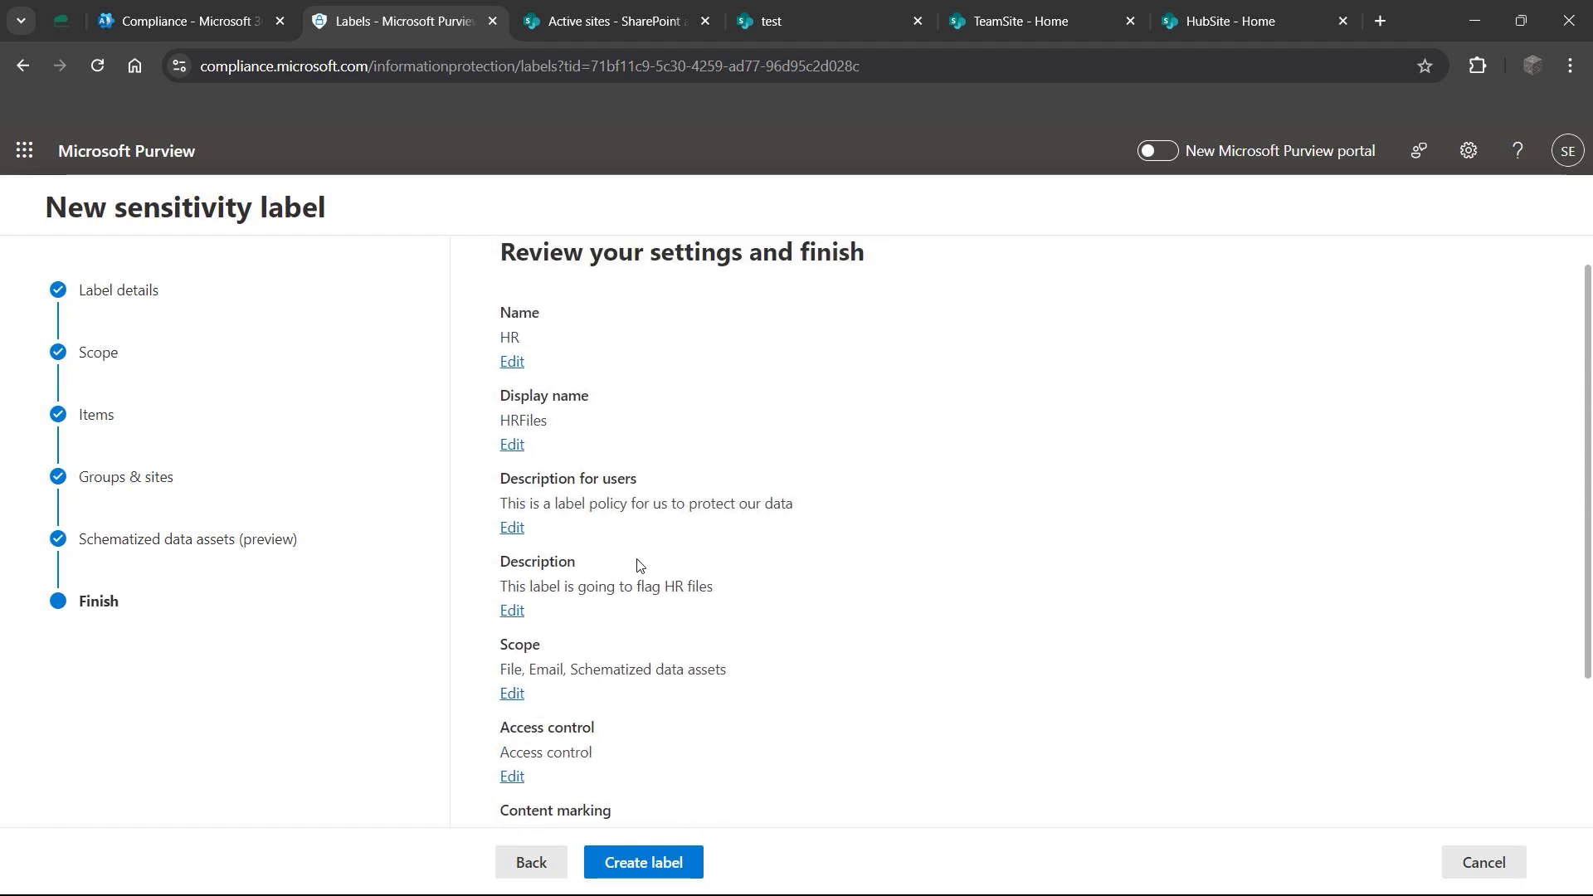
scroll(639, 564, up, 1)
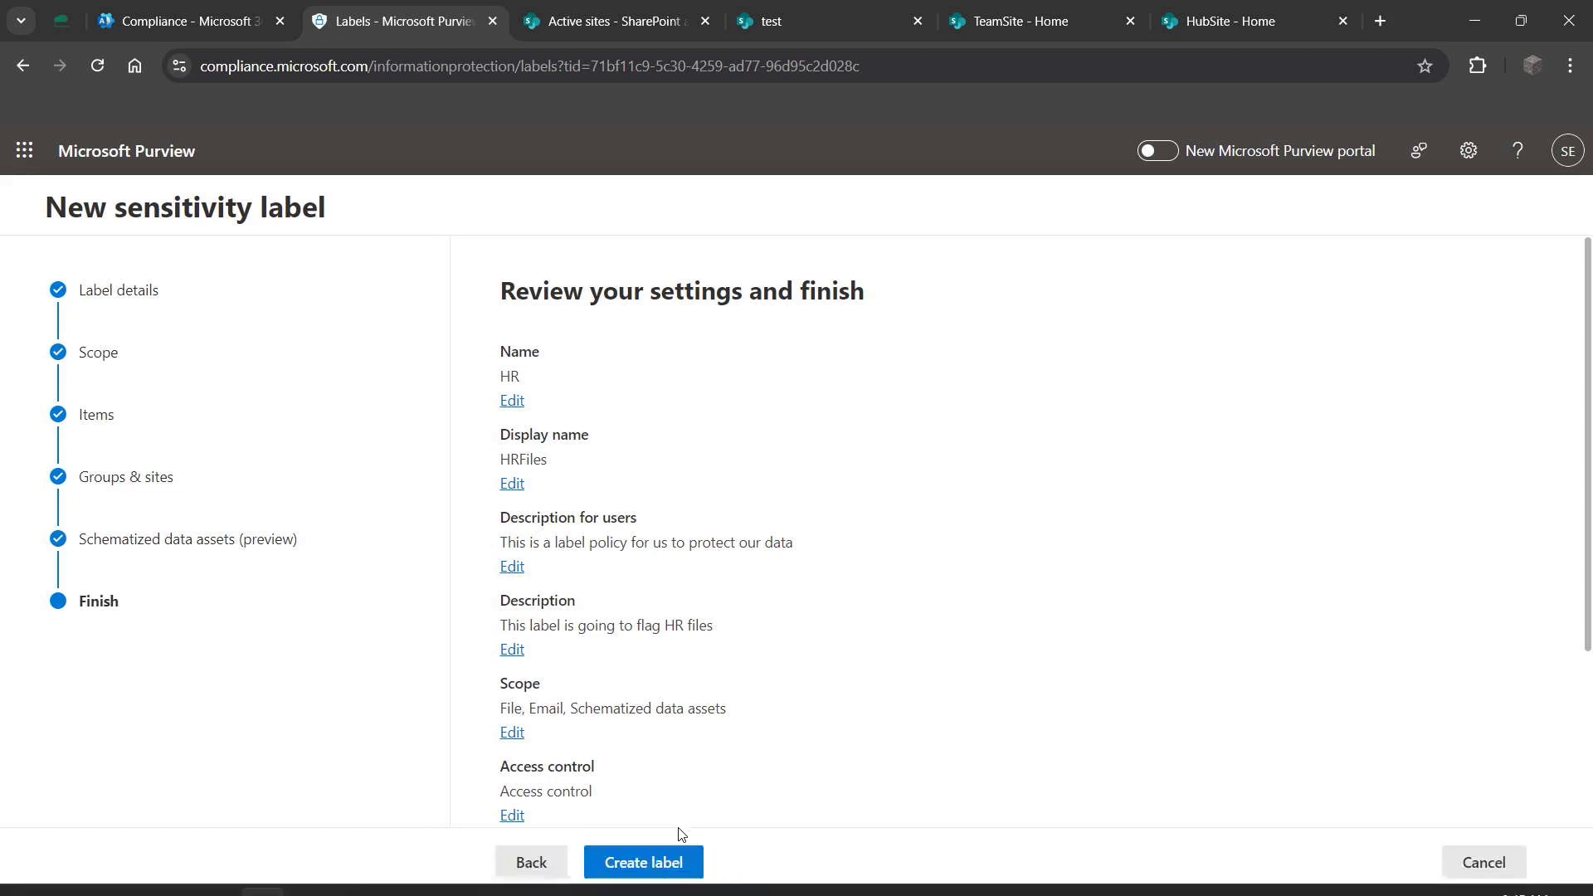
click(674, 861)
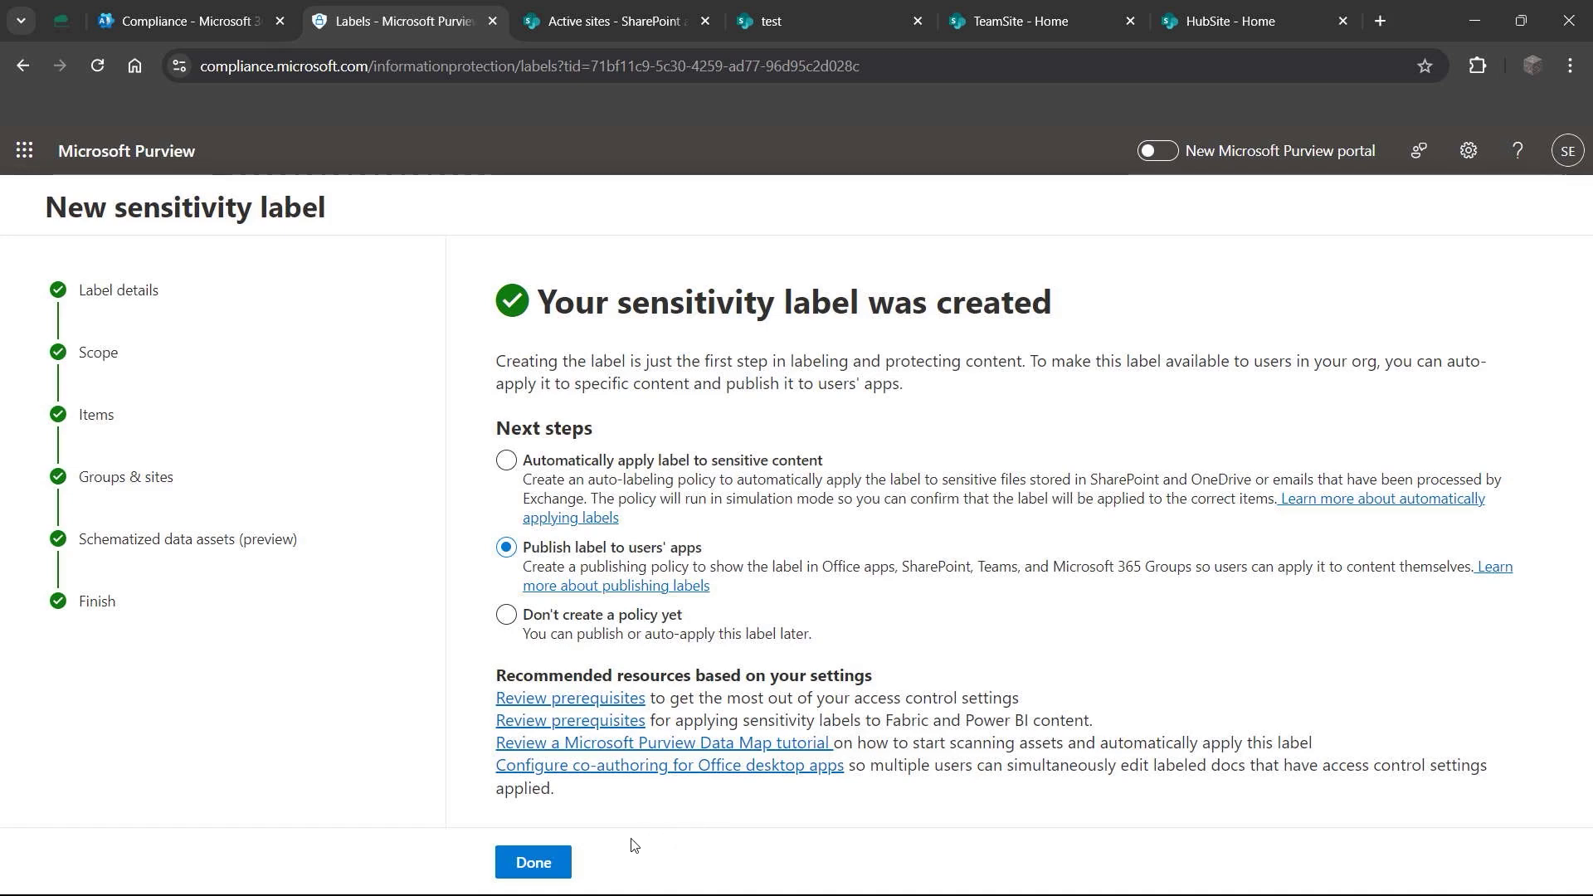
click(538, 861)
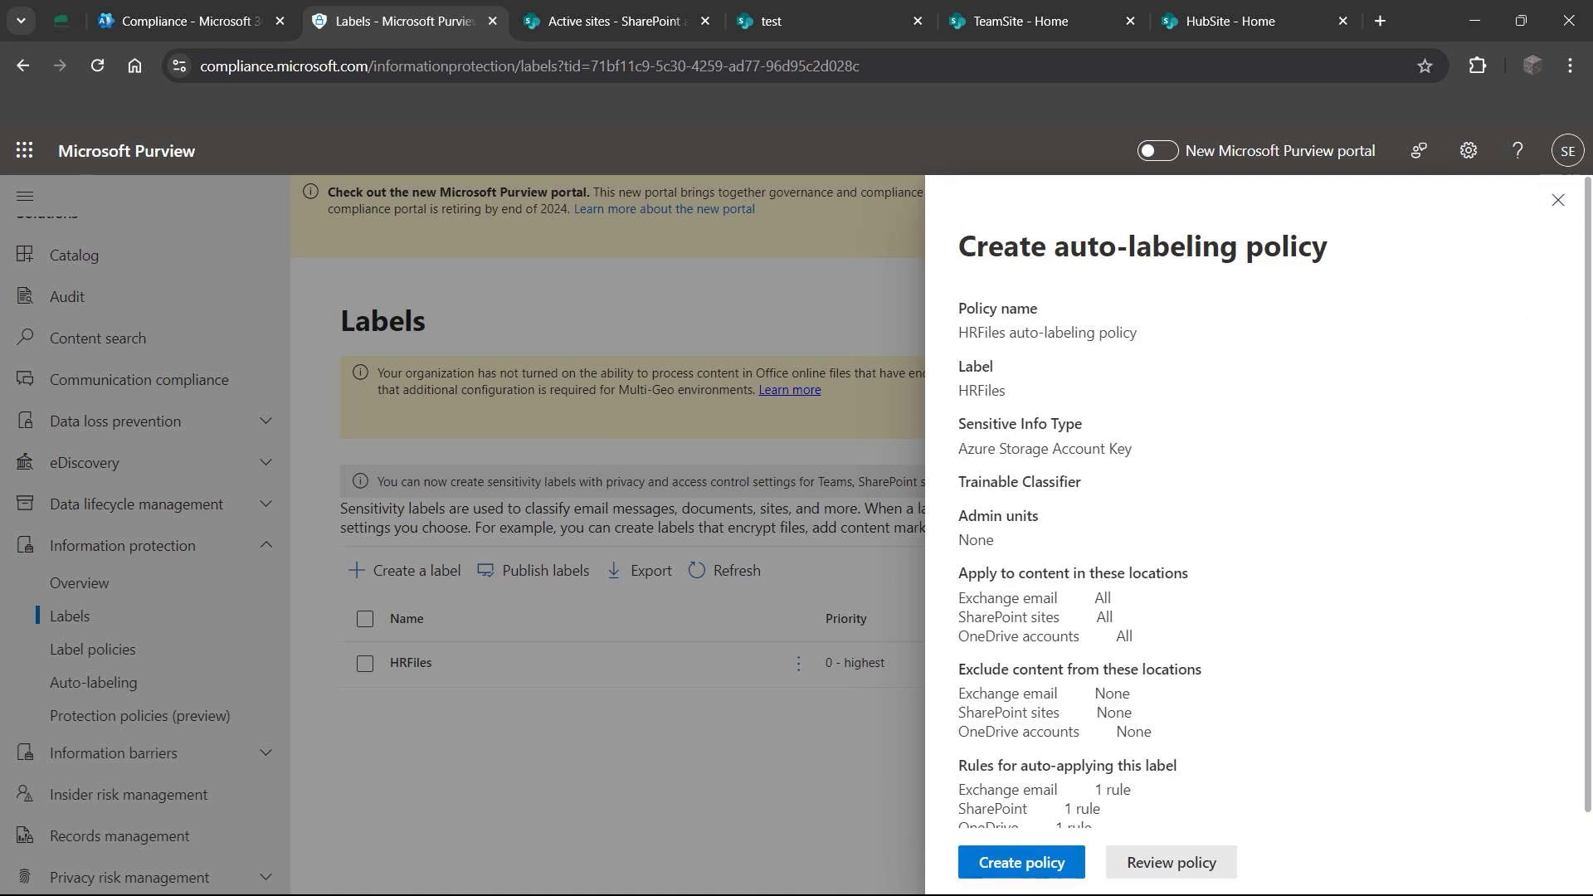
Step: Try to create the suggested HRFiles auto-labeling policy in Simulation mode, and close the policy summary
scroll(1203, 518, down, 1)
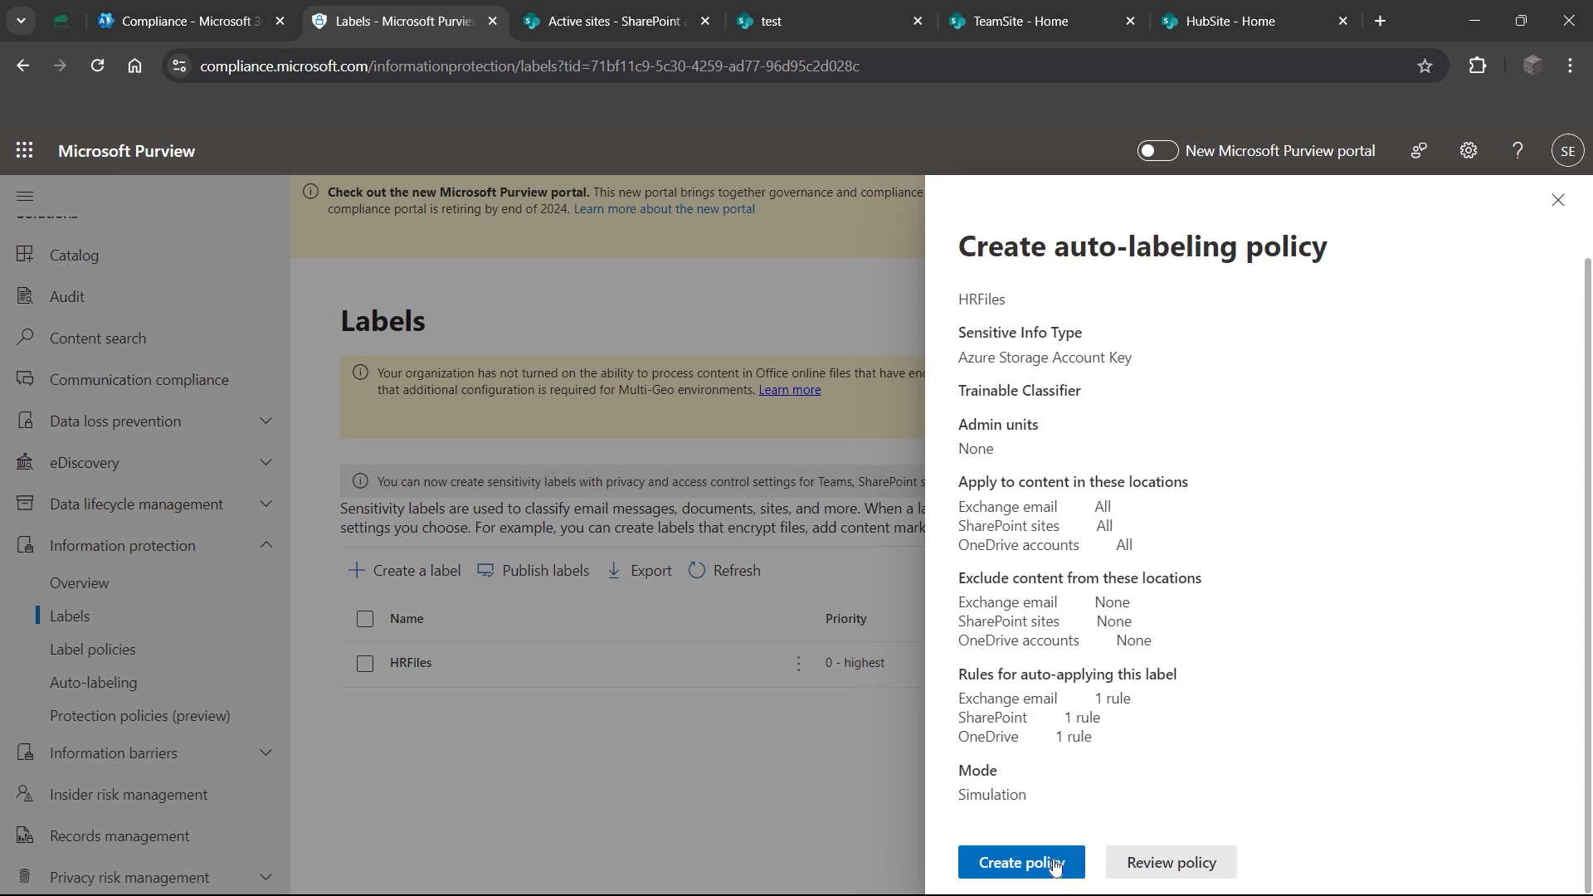
click(1016, 863)
scroll(1130, 693, up, 2)
click(1019, 861)
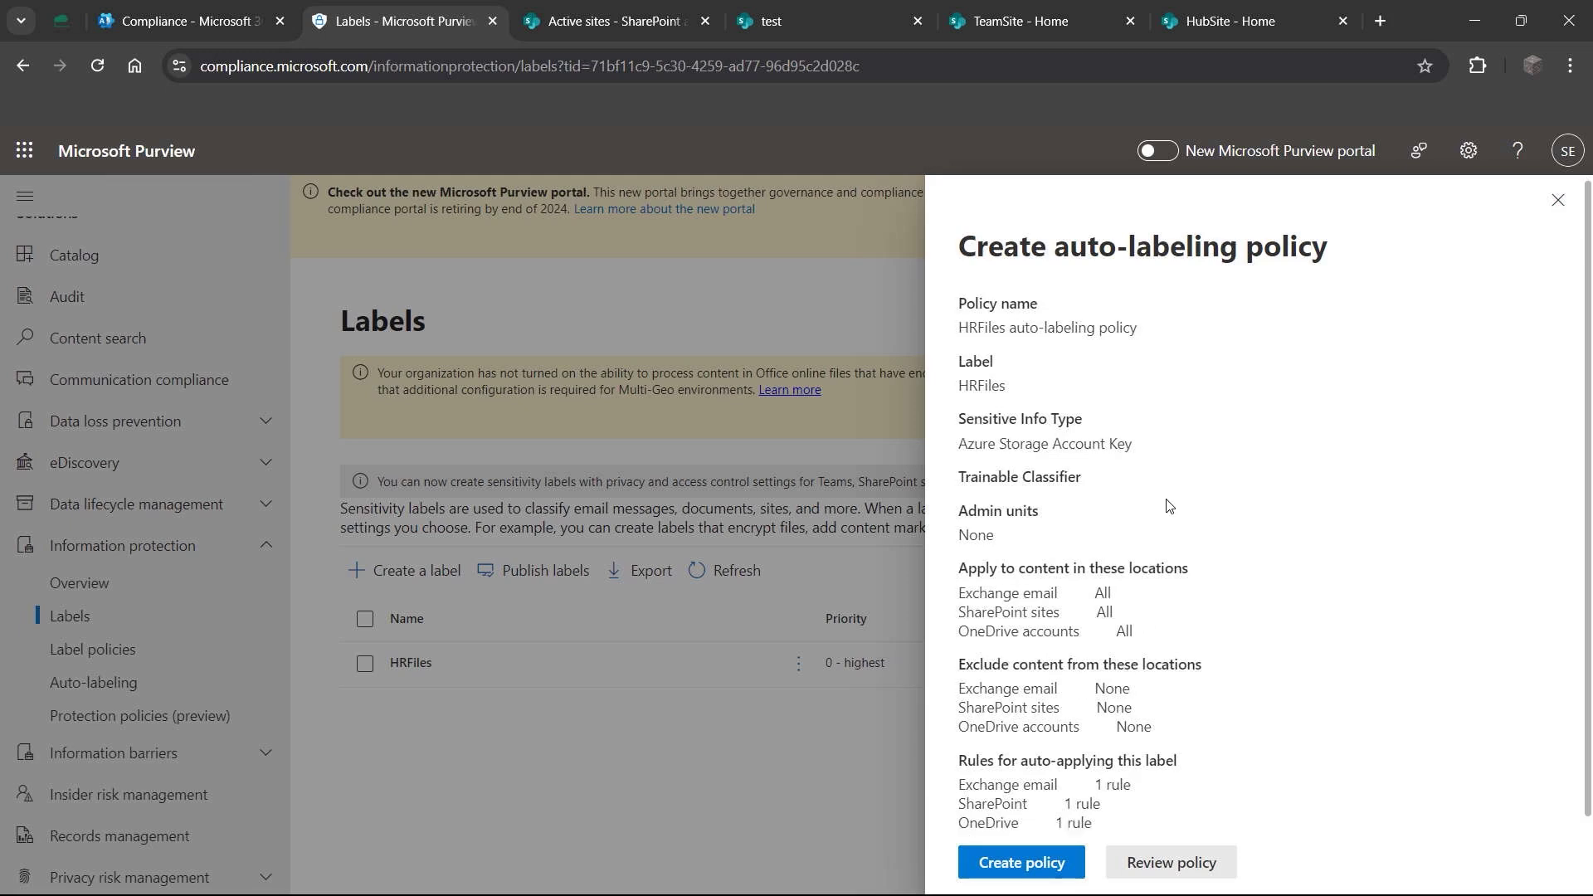
scroll(1051, 797, down, 2)
click(1028, 859)
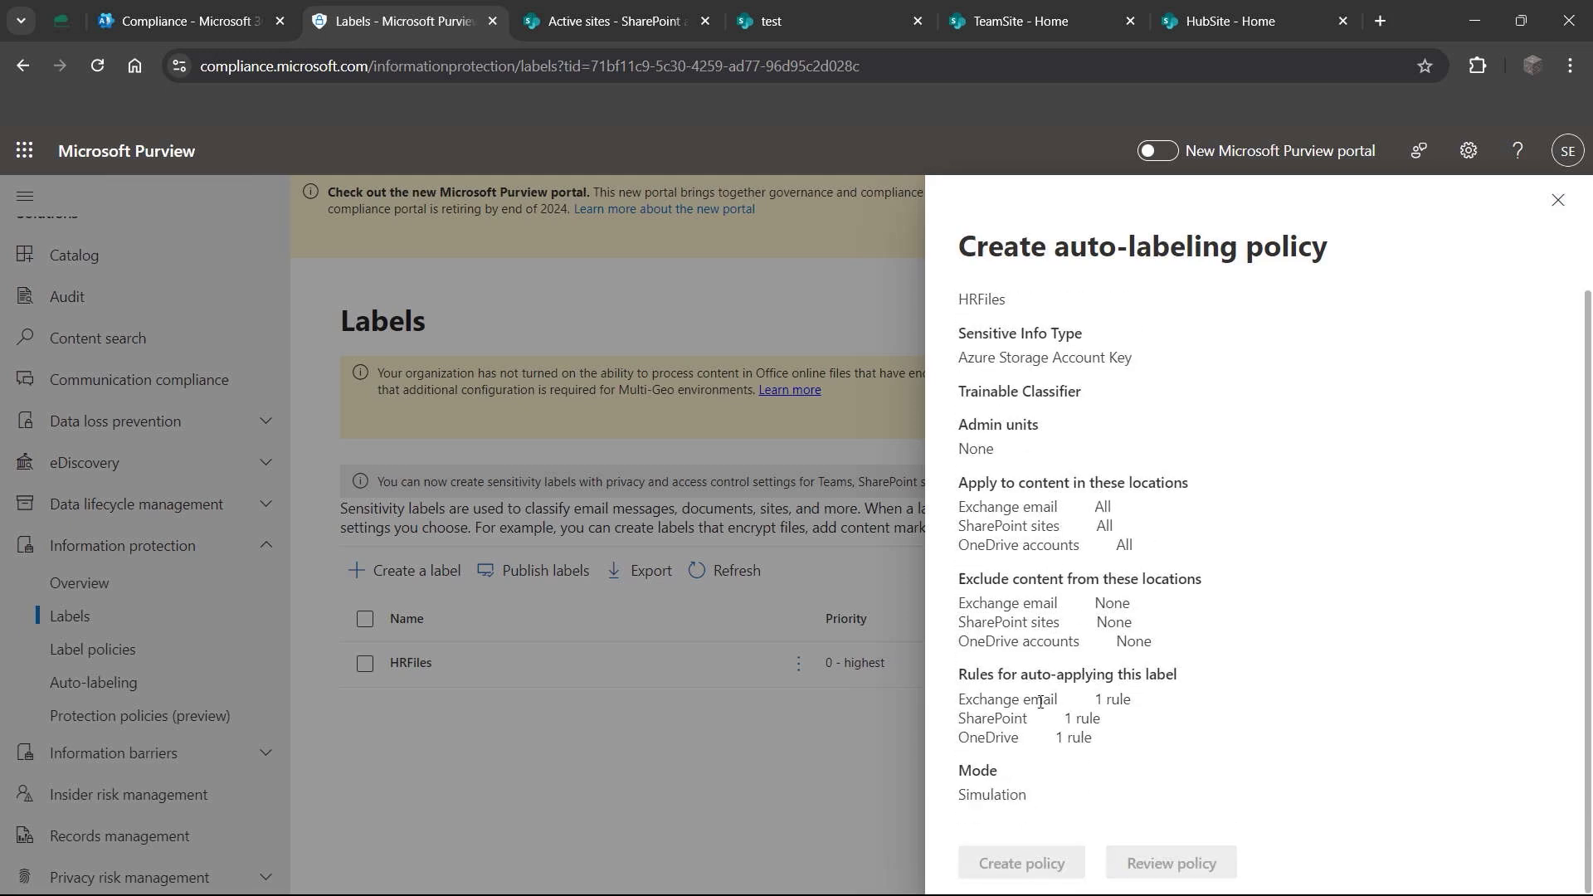
double_click(1012, 796)
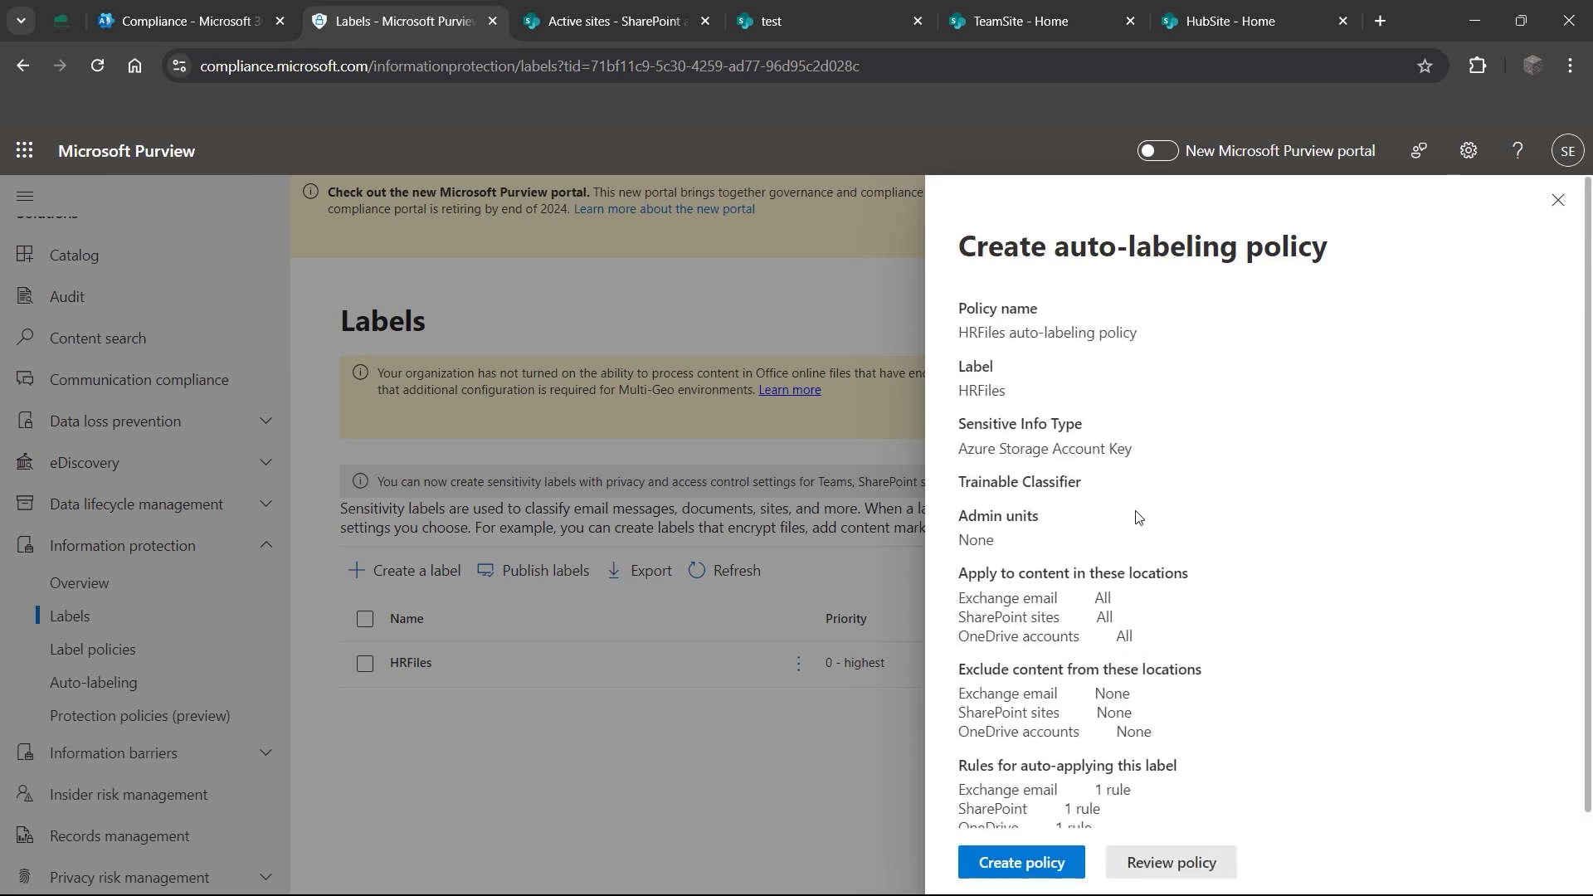
click(1557, 200)
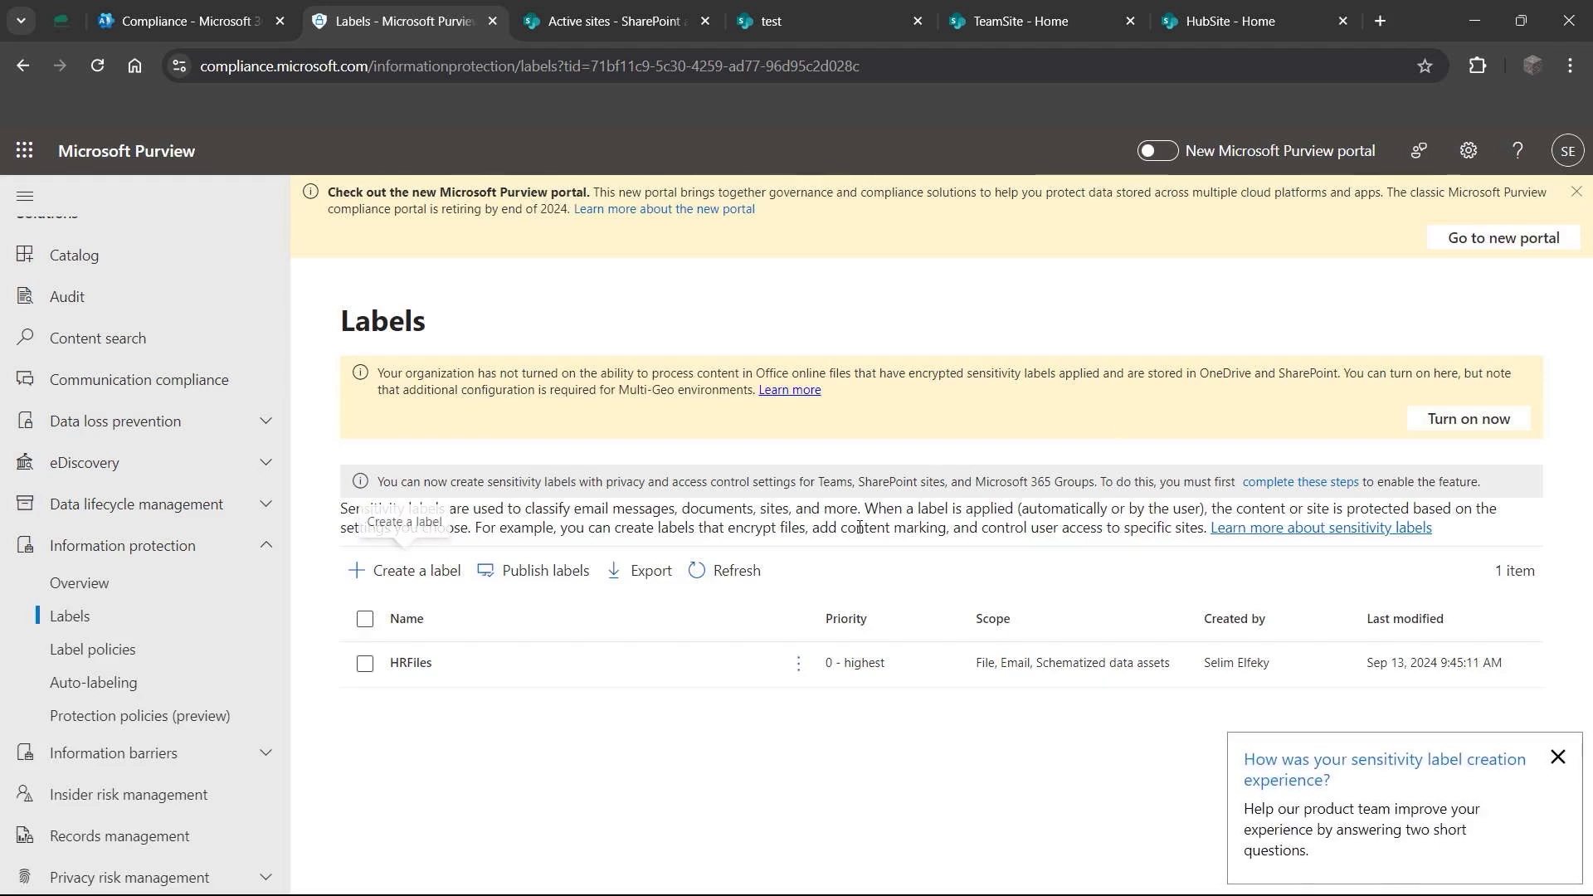
Step: Dismiss the feedback request, reload the portal, and open the Auto-labeling page of Information protection
click(1558, 757)
click(98, 64)
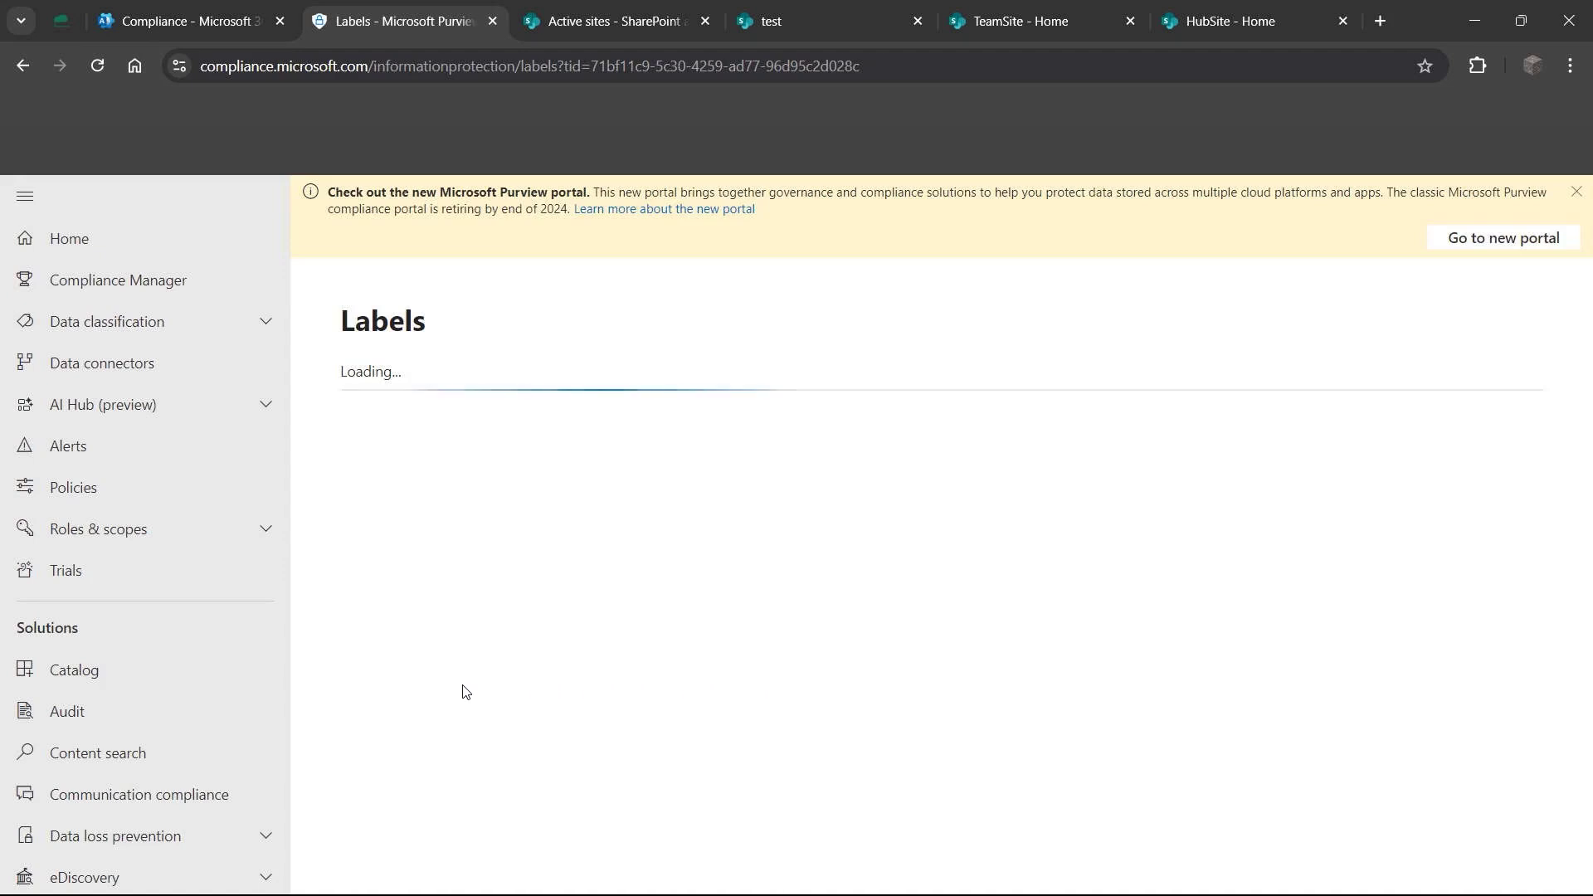
scroll(108, 547, down, 3)
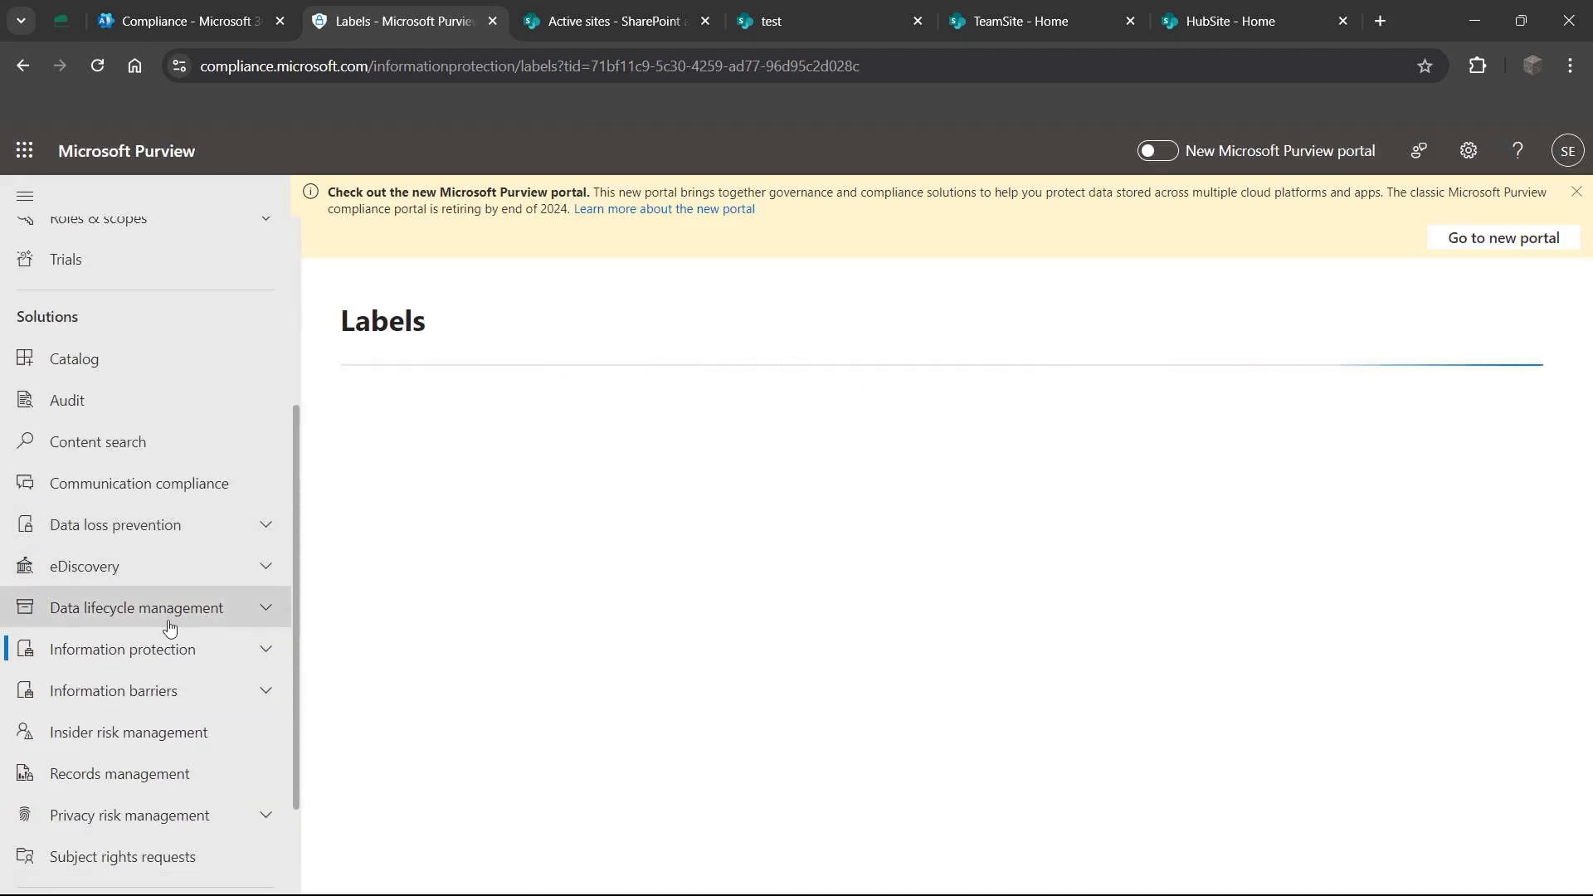
click(218, 651)
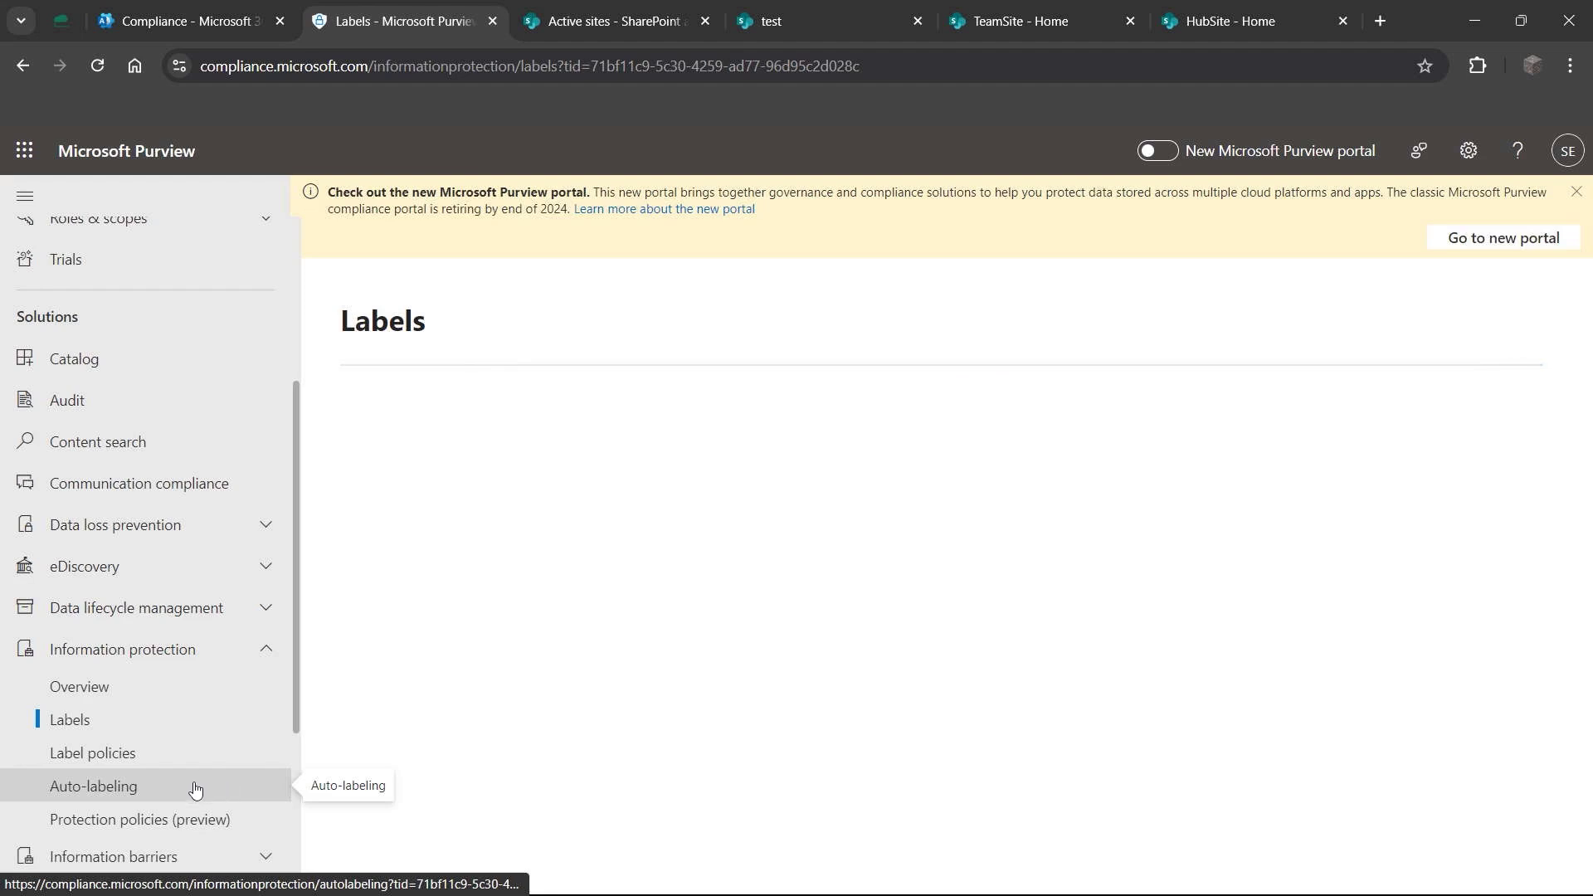
click(105, 796)
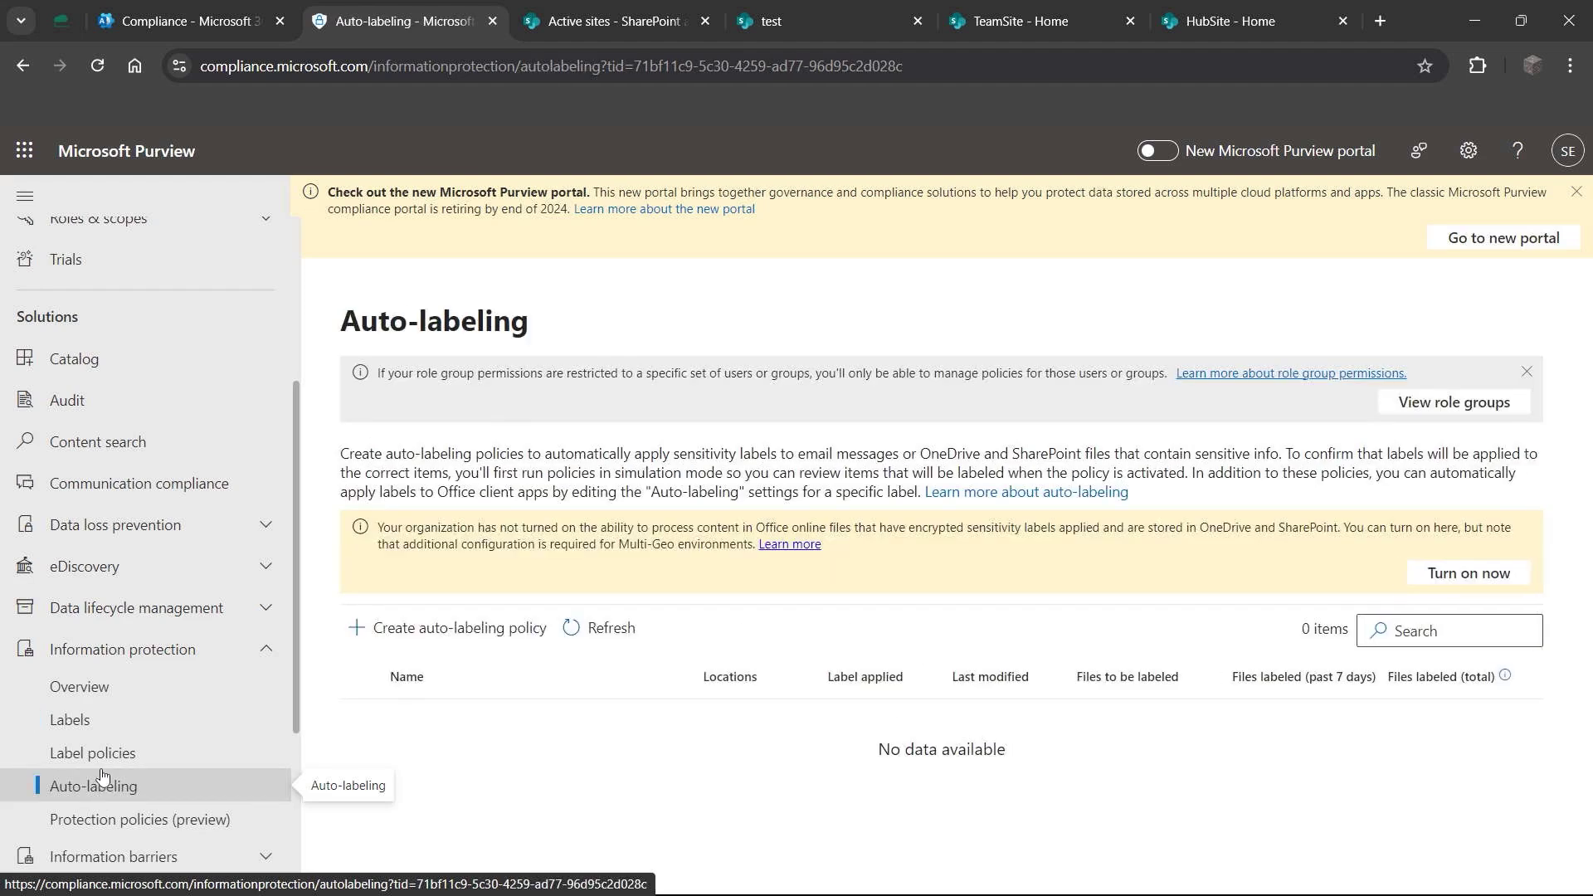
Step: Start a new auto-labeling policy based on the Financial template PCI Data Security Standard (PCI DSS)
scroll(456, 670, down, 1)
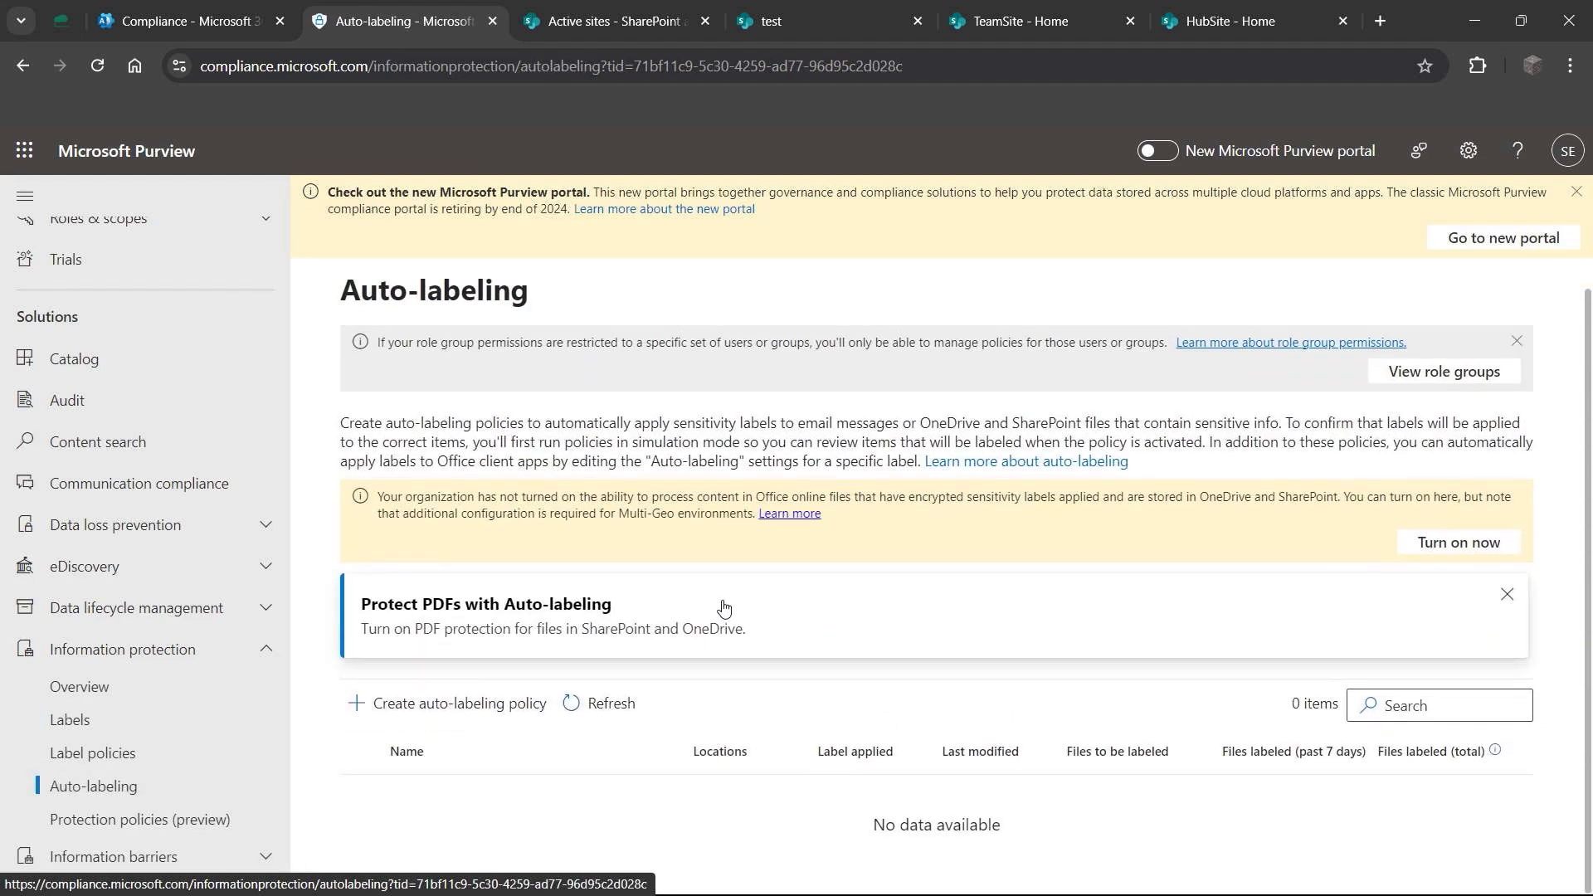
click(445, 701)
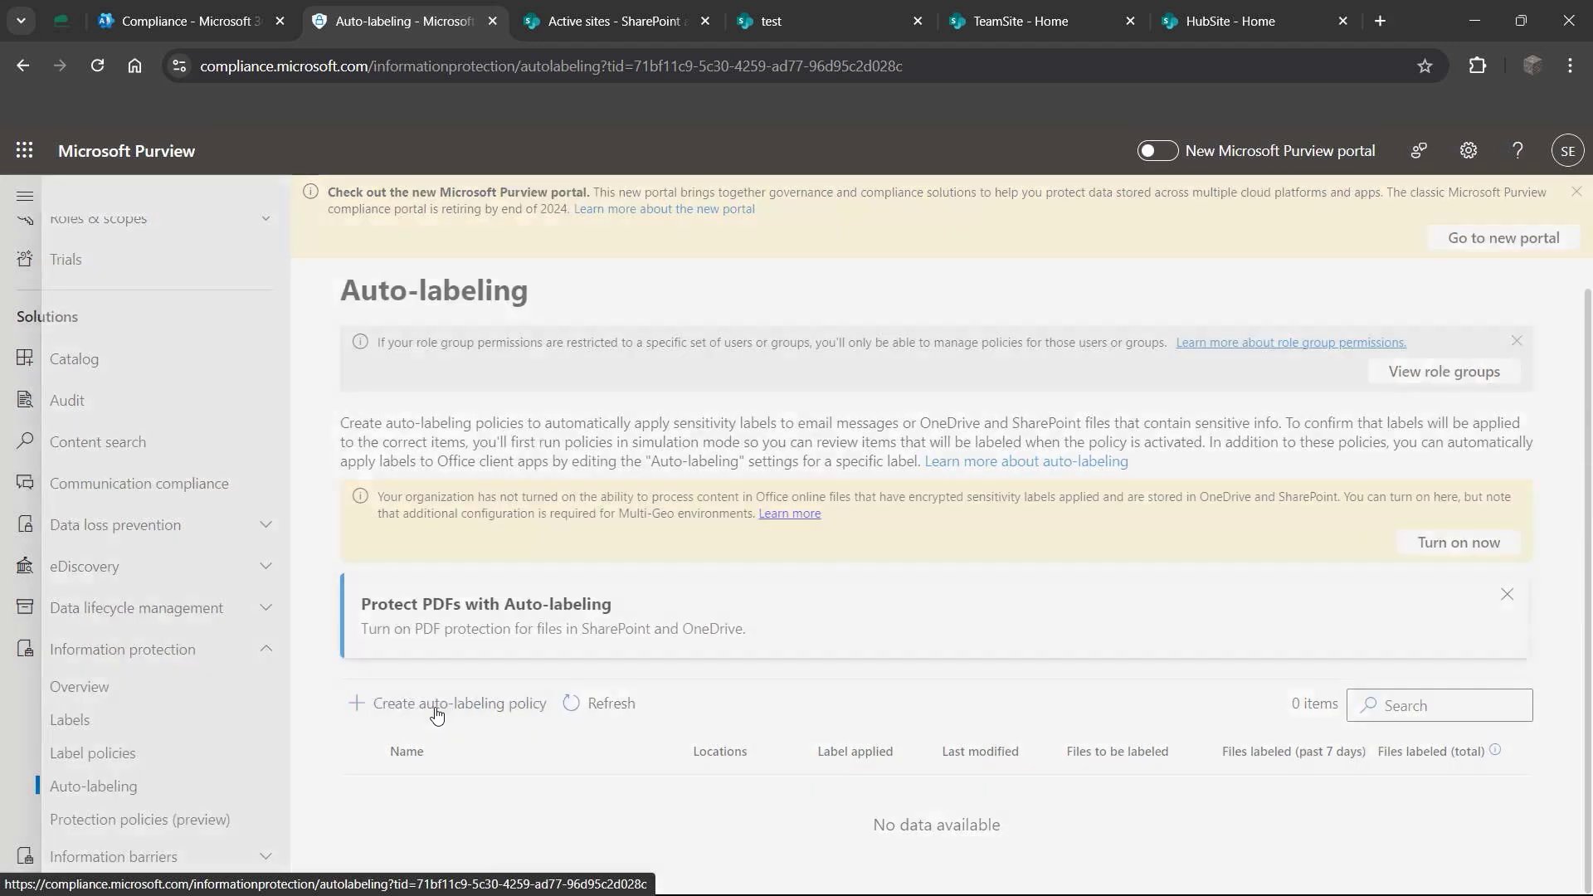
click(562, 860)
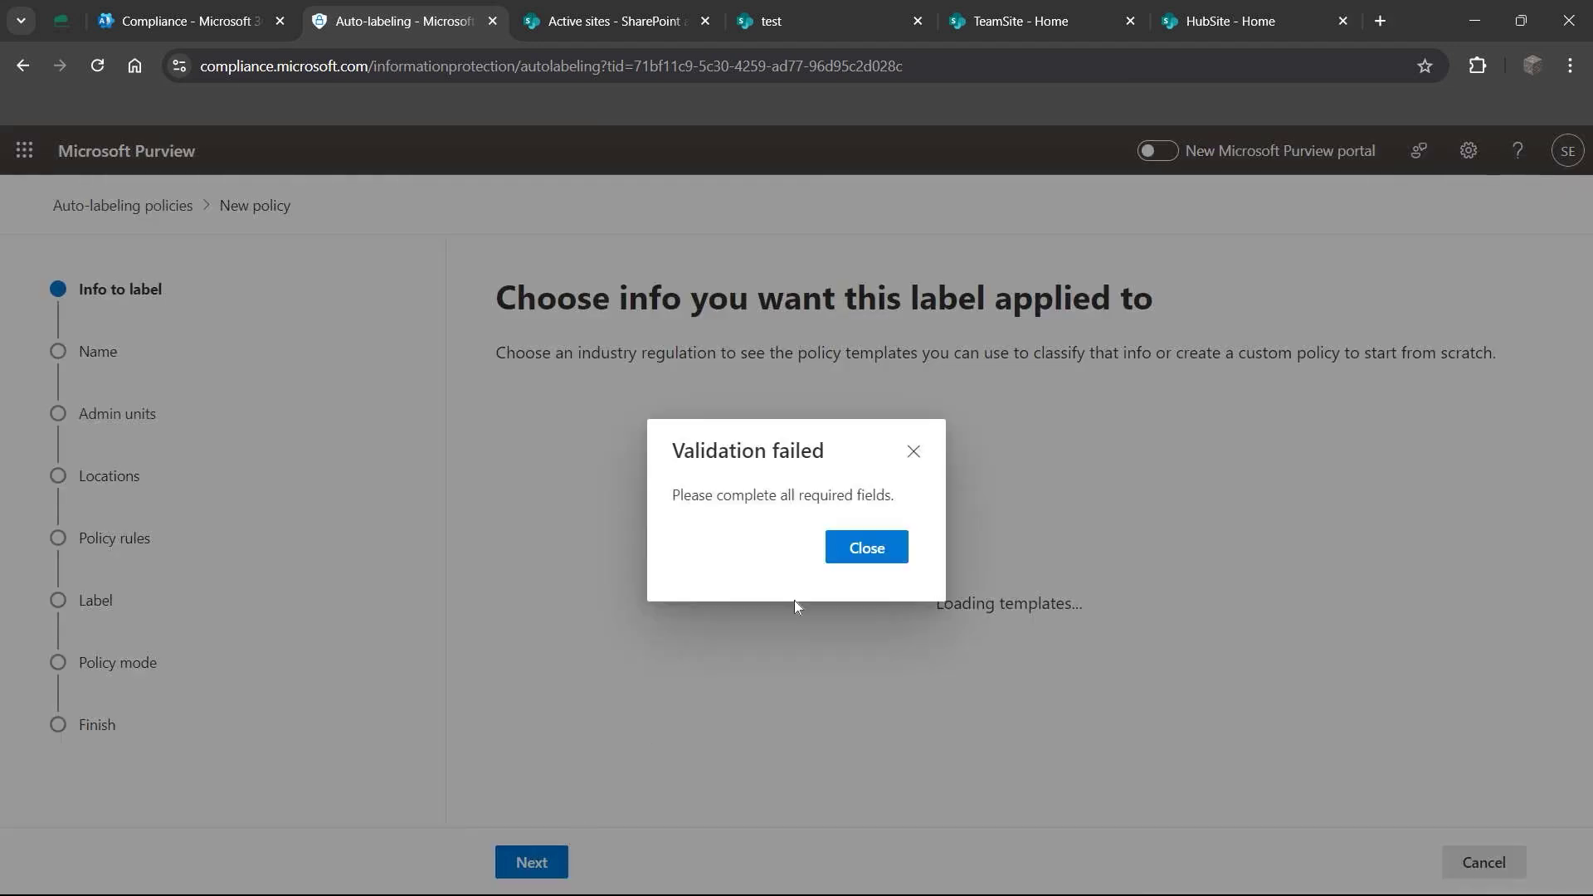
click(871, 554)
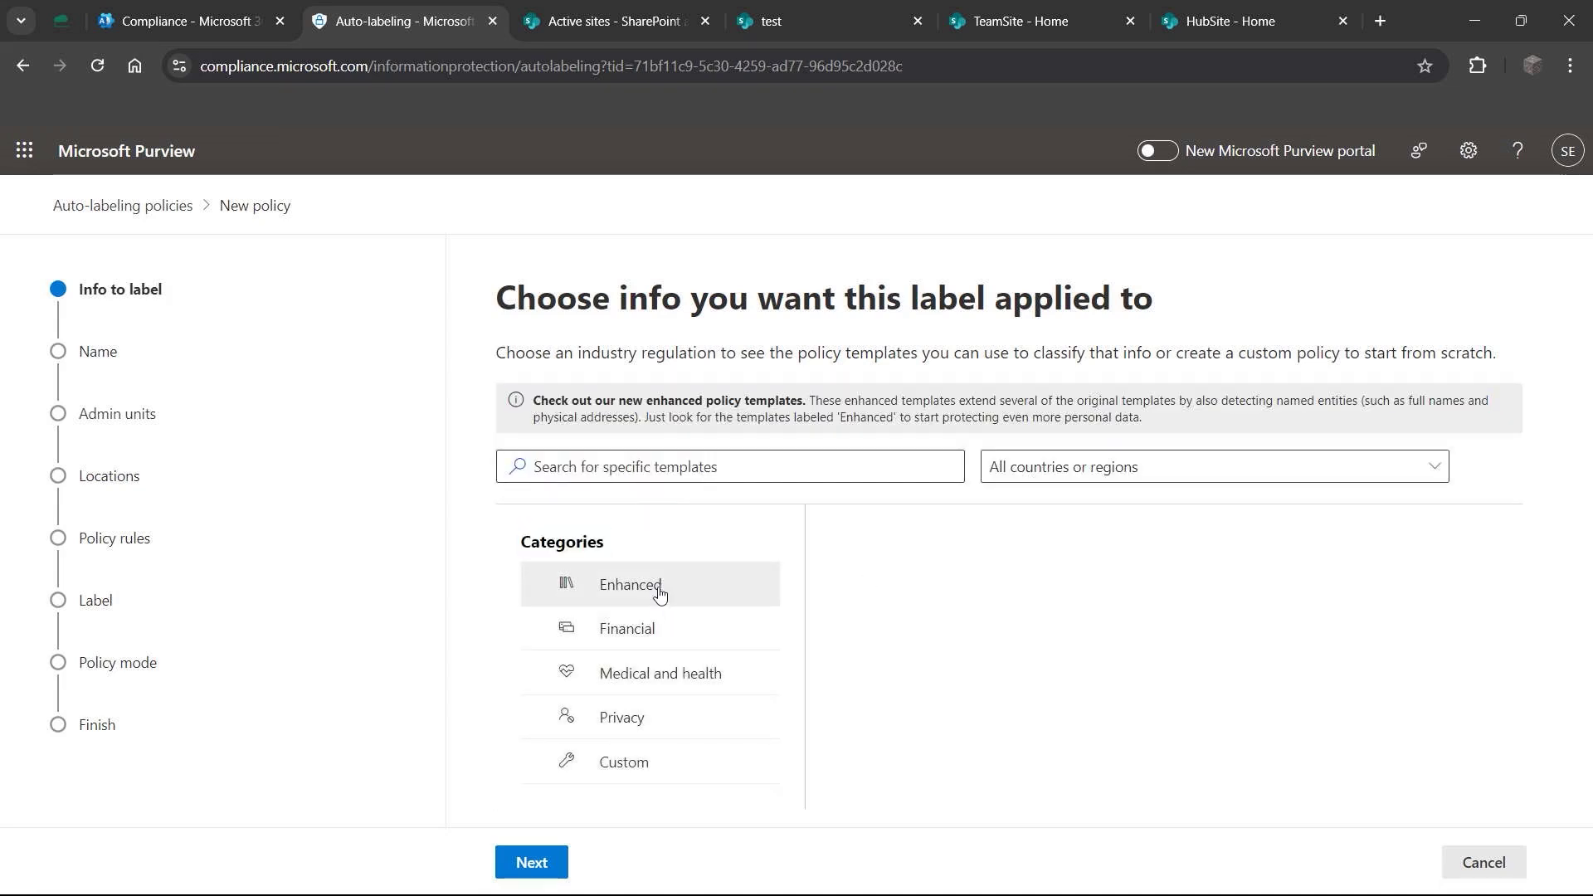
click(647, 629)
scroll(701, 668, down, 3)
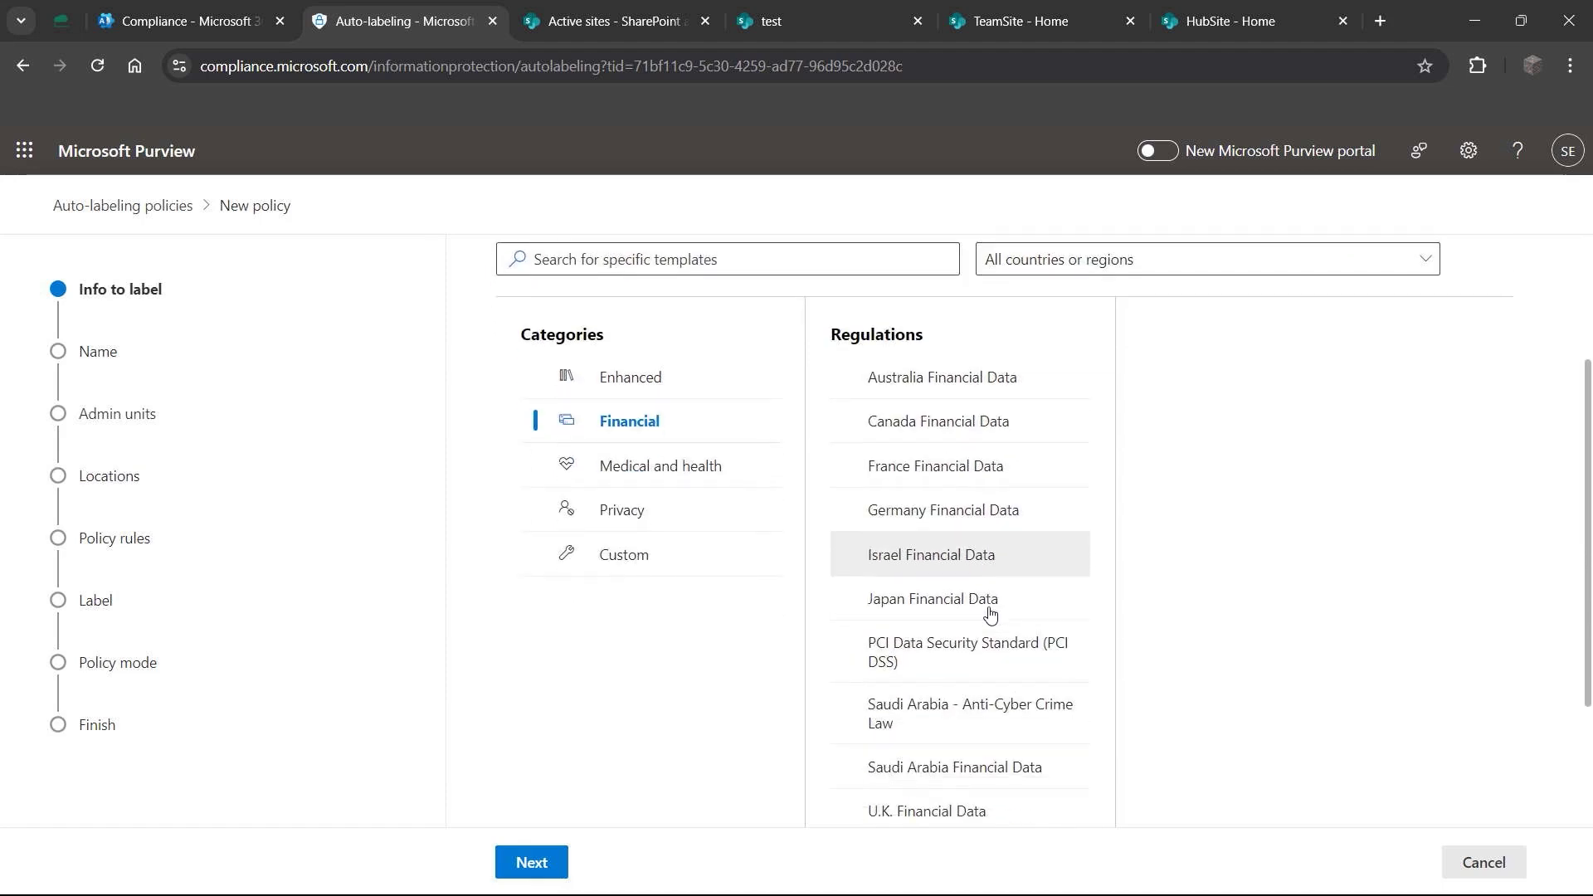
scroll(990, 614, down, 3)
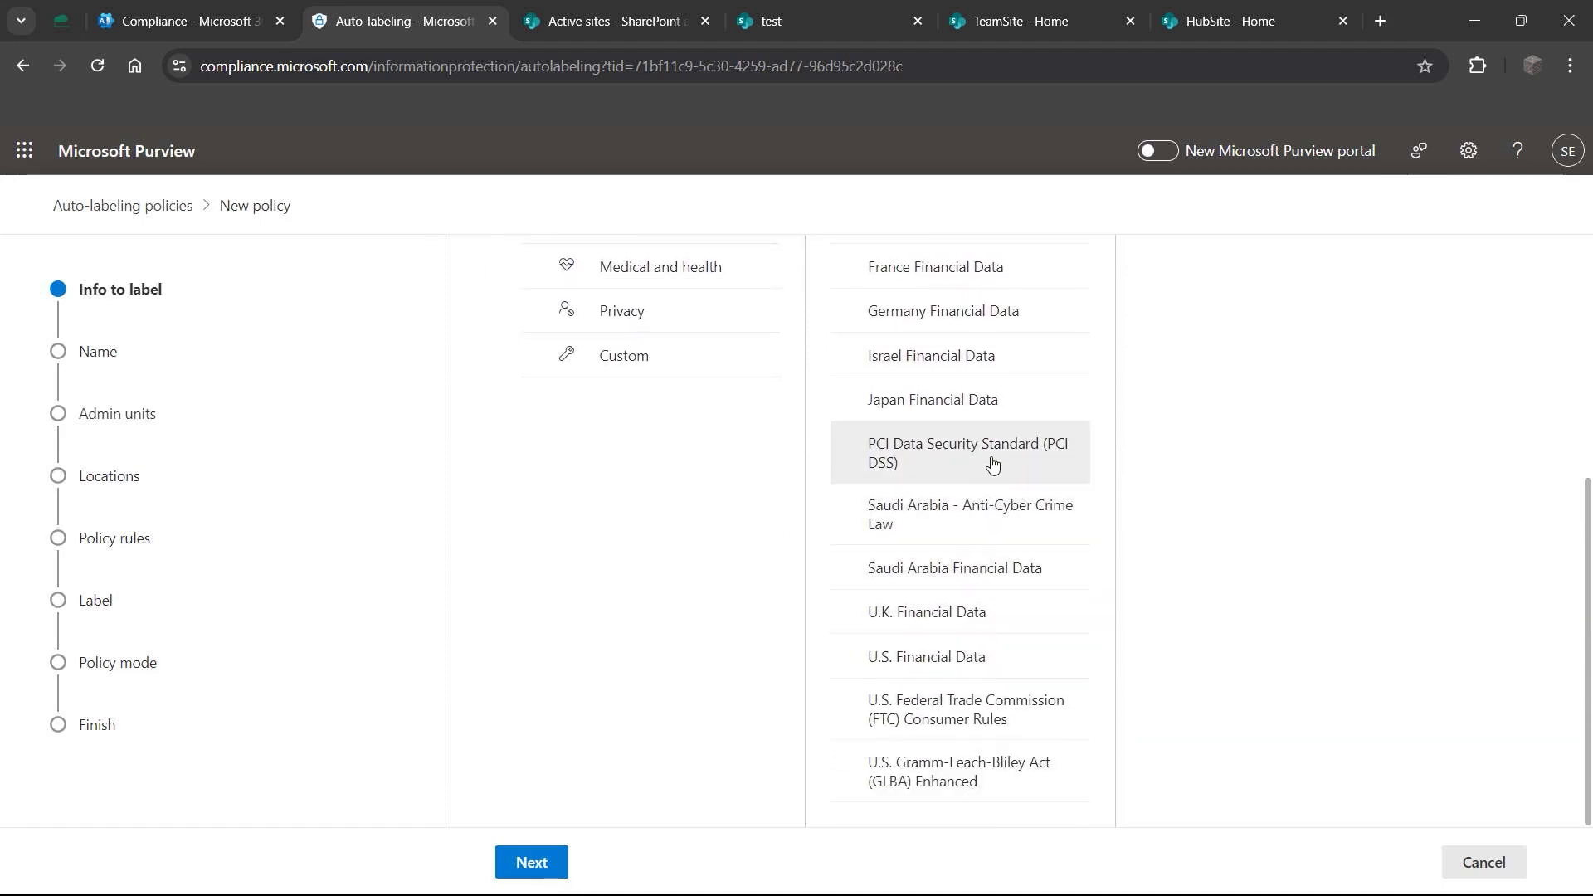
click(954, 461)
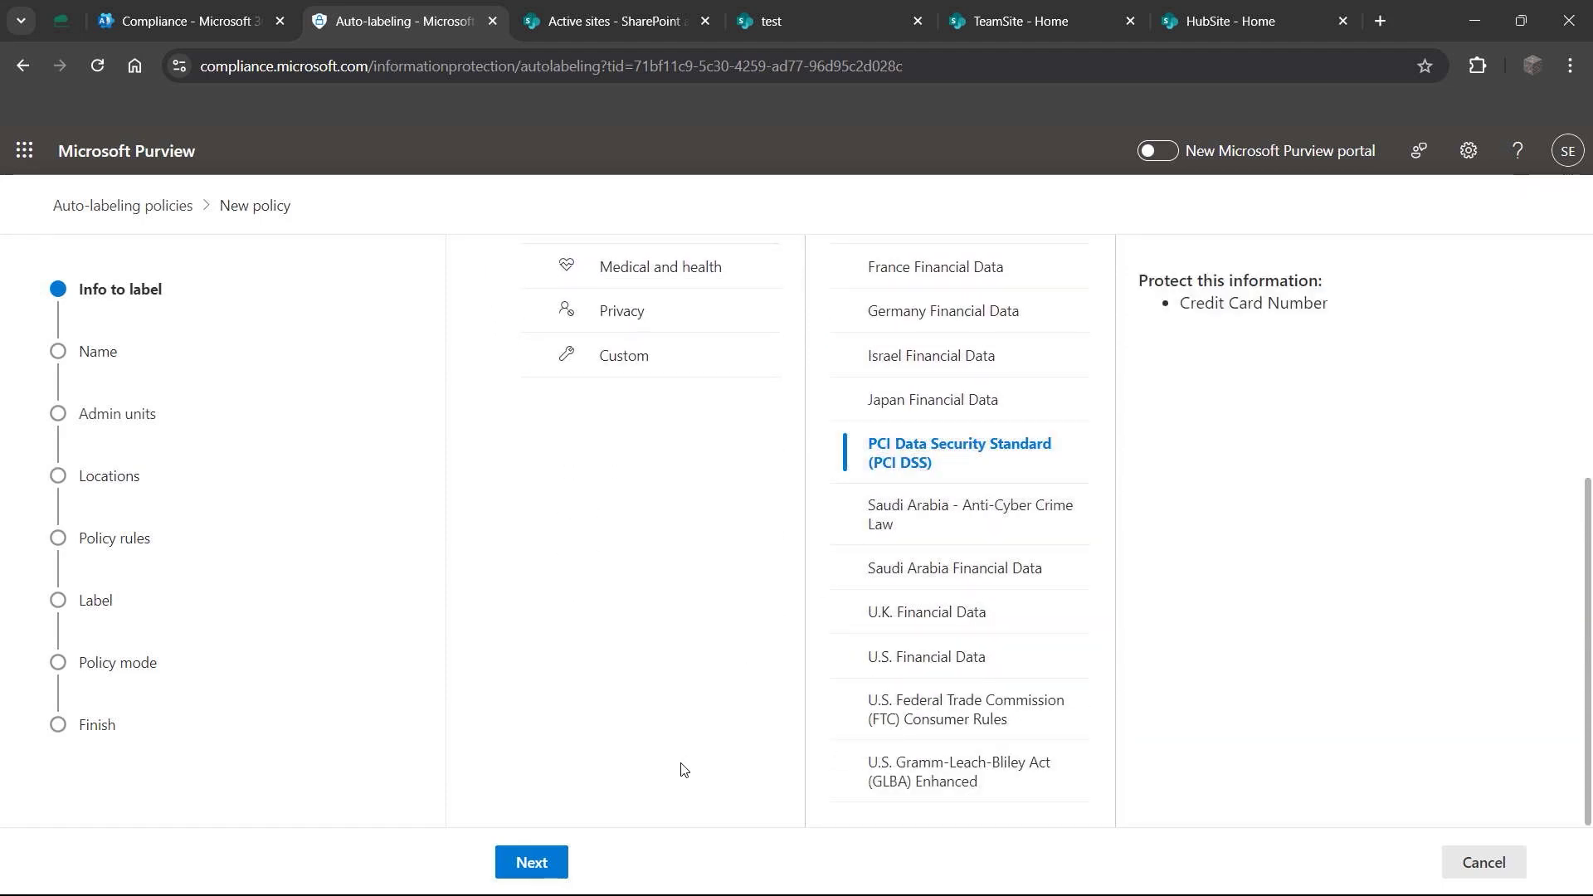
click(529, 861)
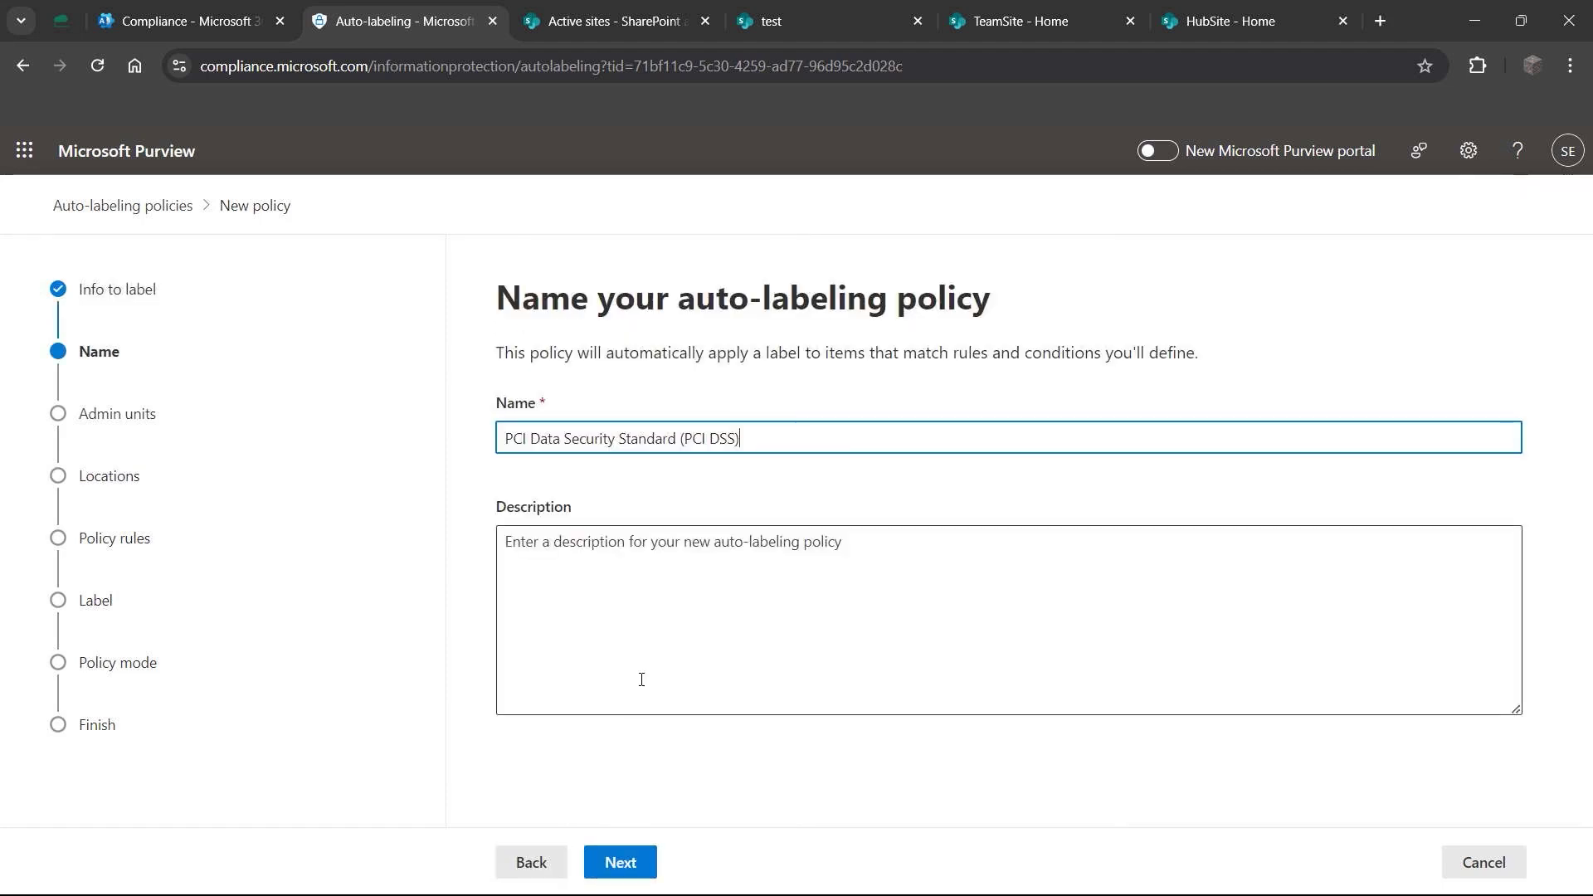
Step: Accept the suggested policy name, Full directory admin units, and the Exchange email, SharePoint sites and OneDrive accounts locations
click(640, 860)
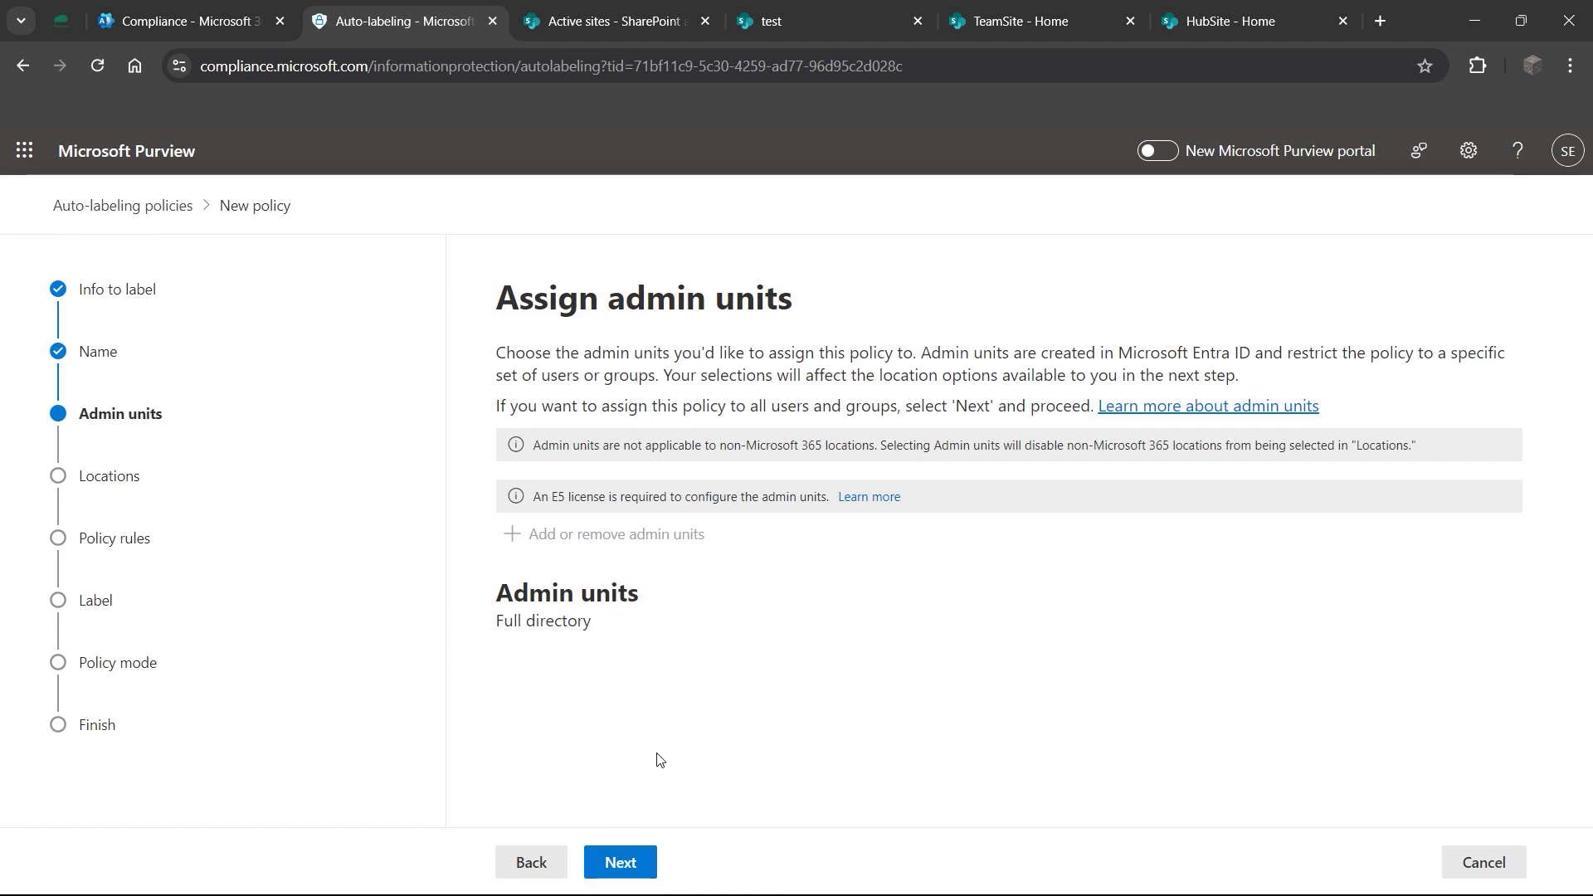
click(639, 861)
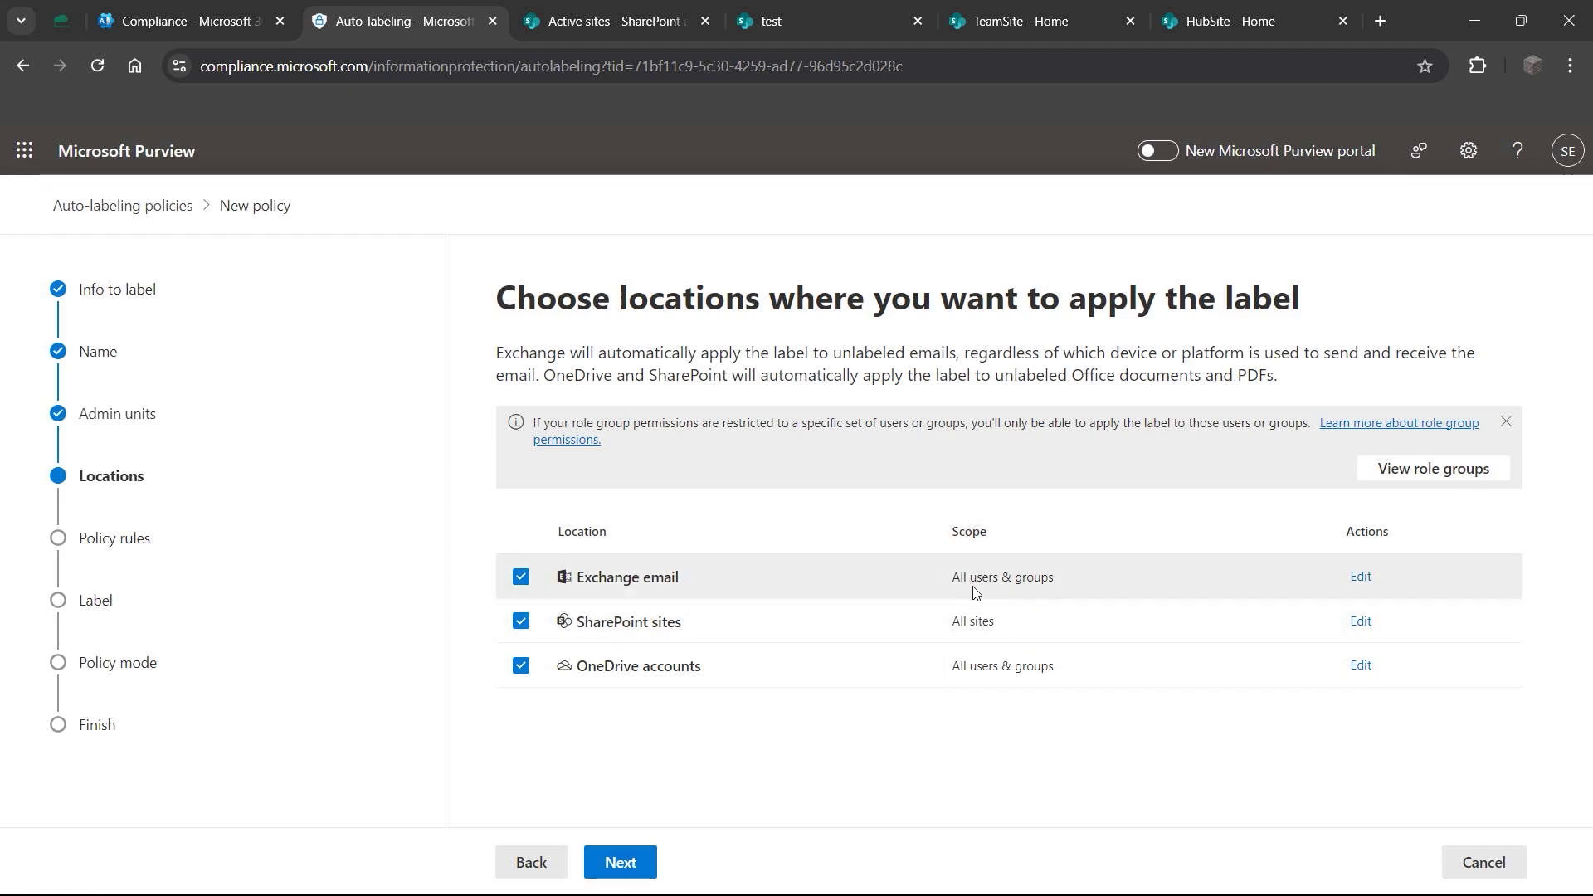
click(622, 860)
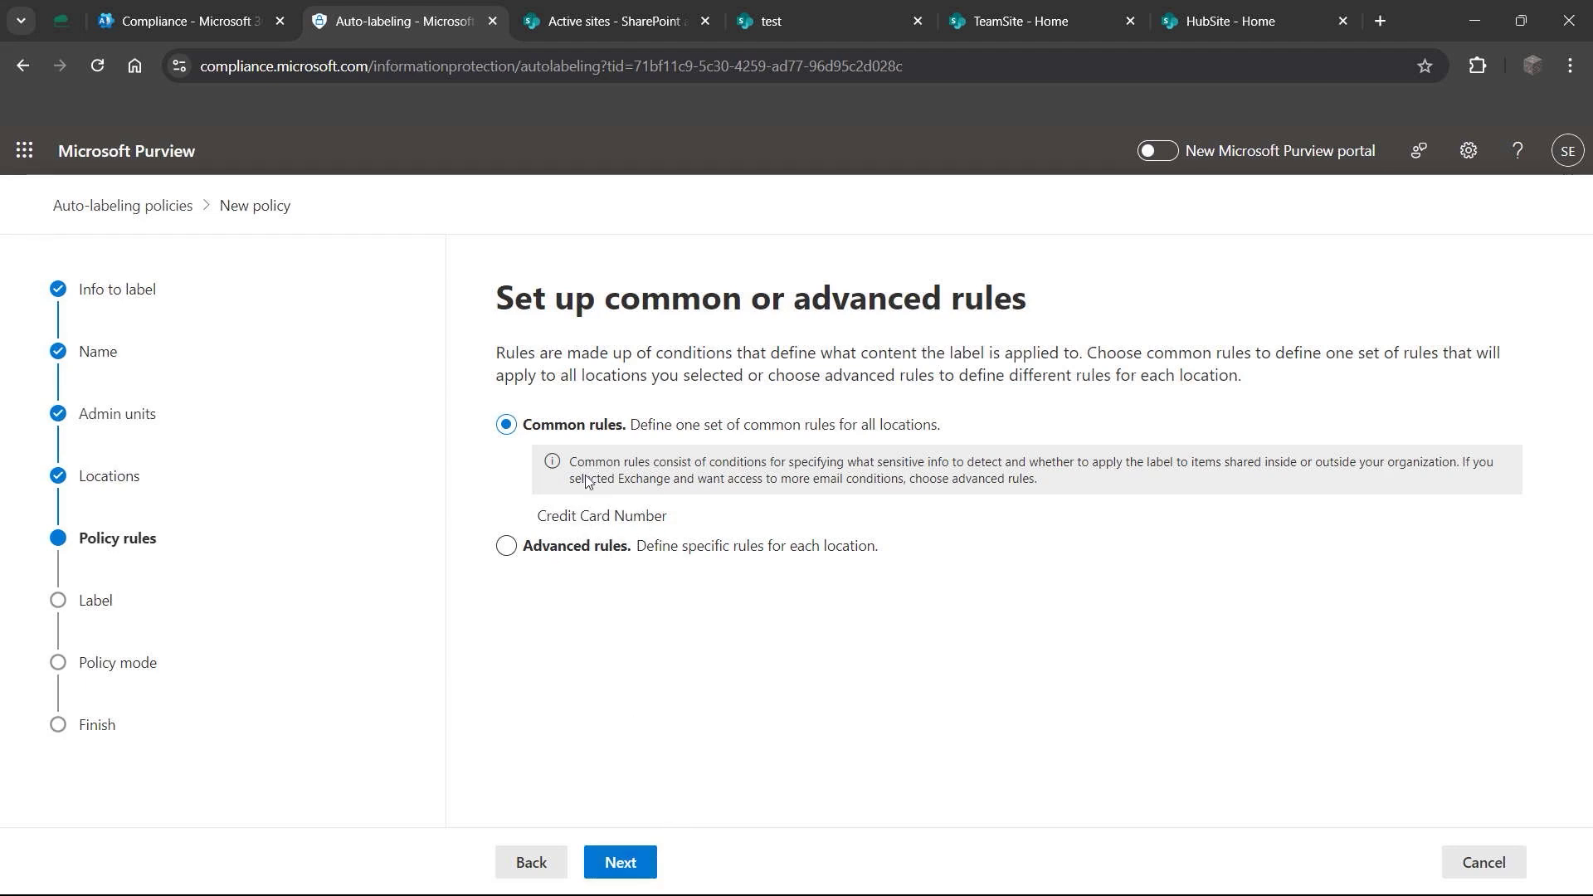
Step: Use Common rules for all locations and accept the enabled PCI Data Security Standard (PCI DSS) rule
click(507, 549)
click(506, 423)
click(649, 860)
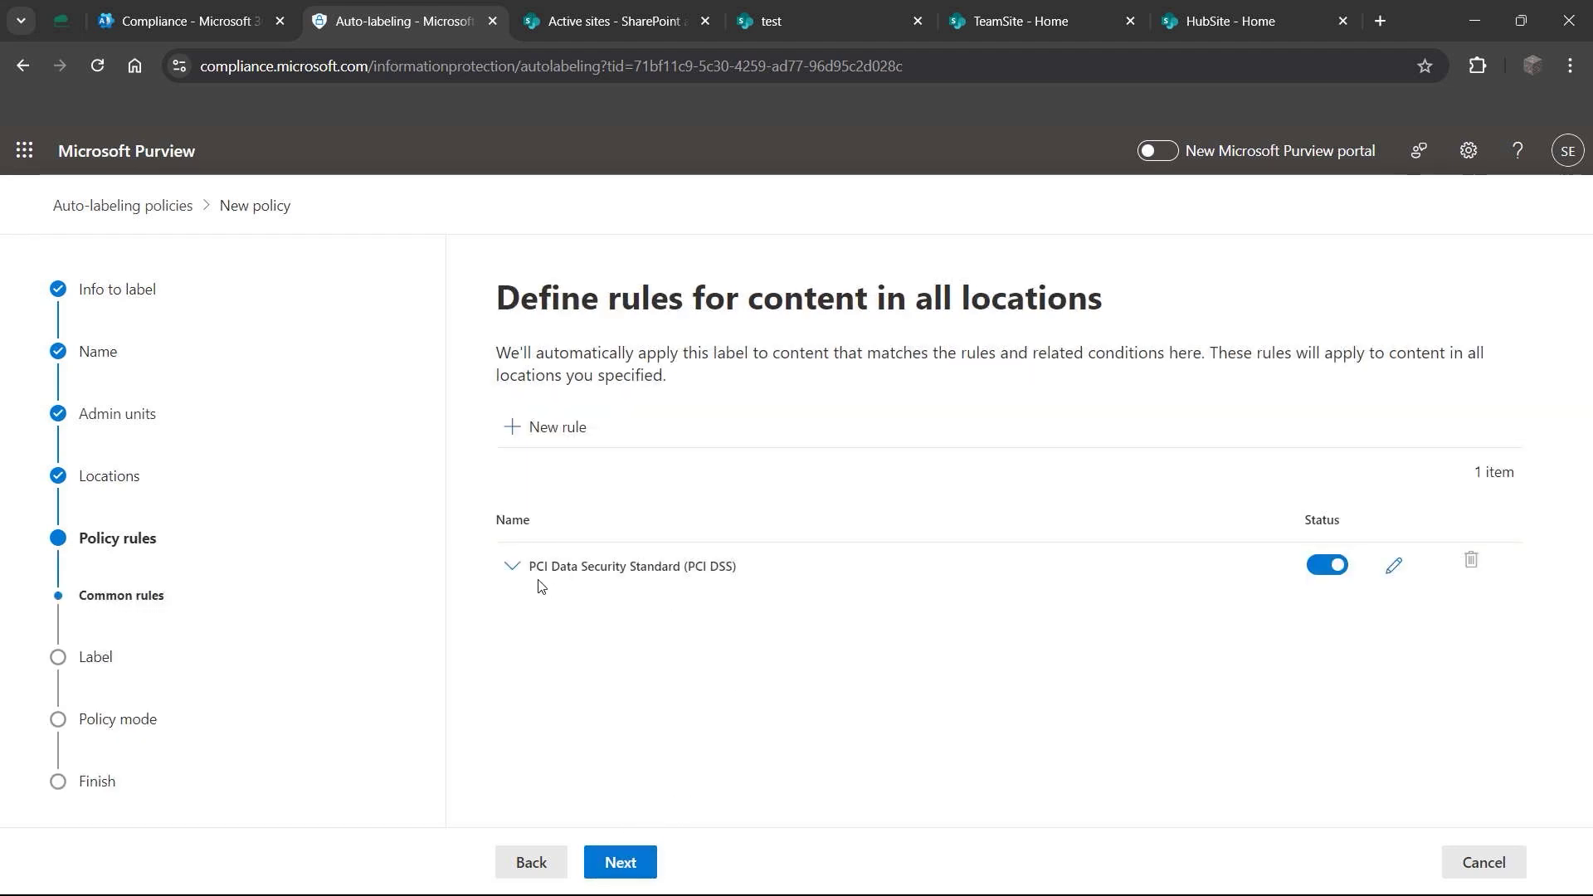
click(620, 863)
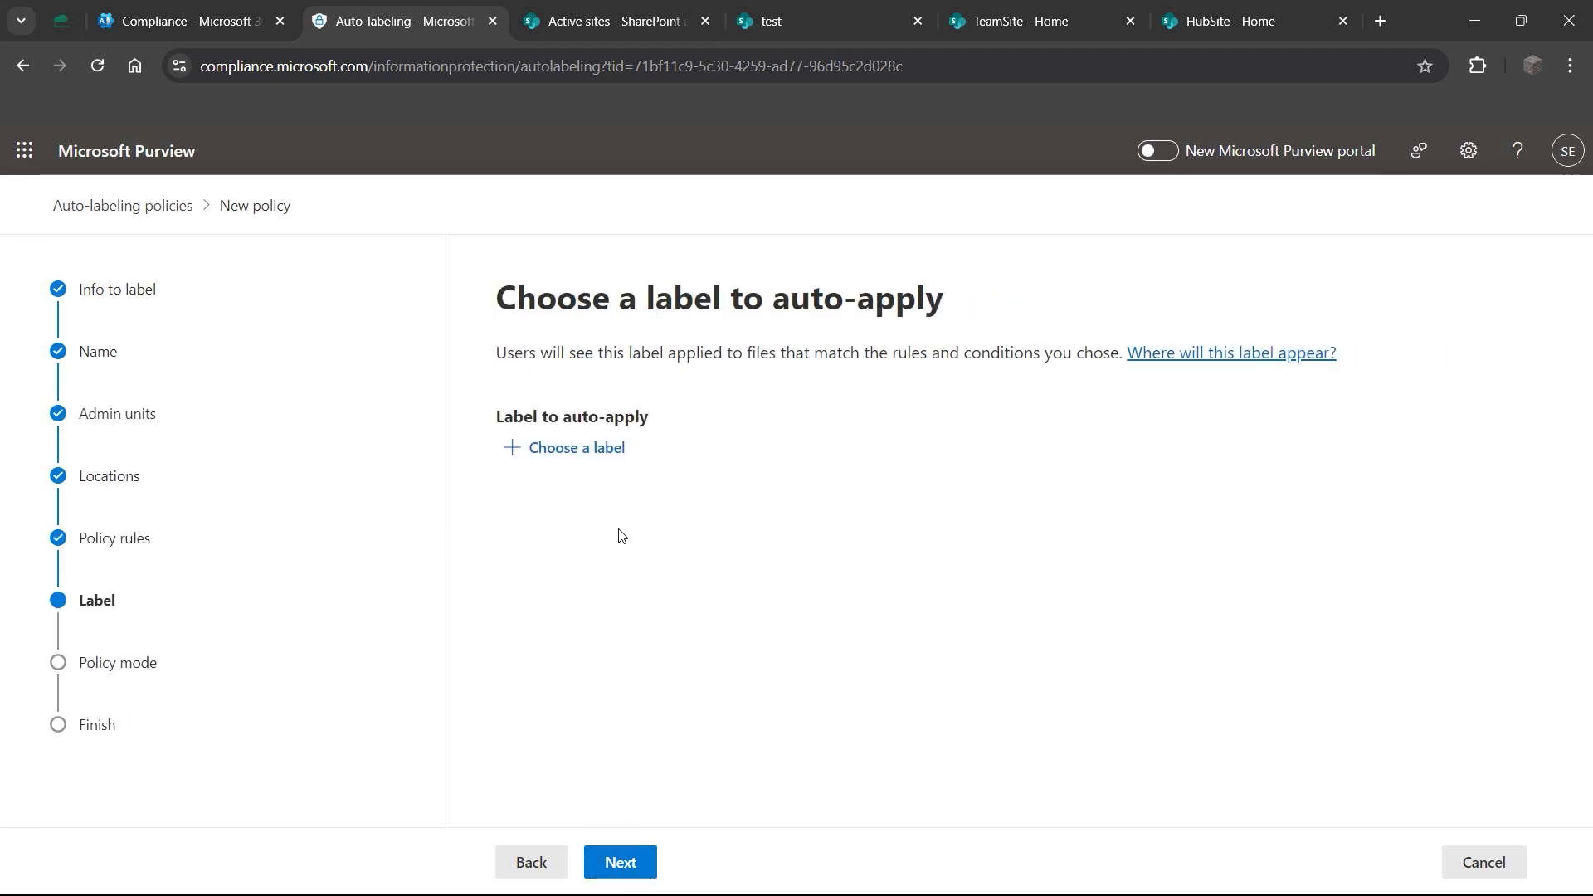
Step: Add HRFiles as the sensitivity label to auto-apply in the new policy
click(604, 453)
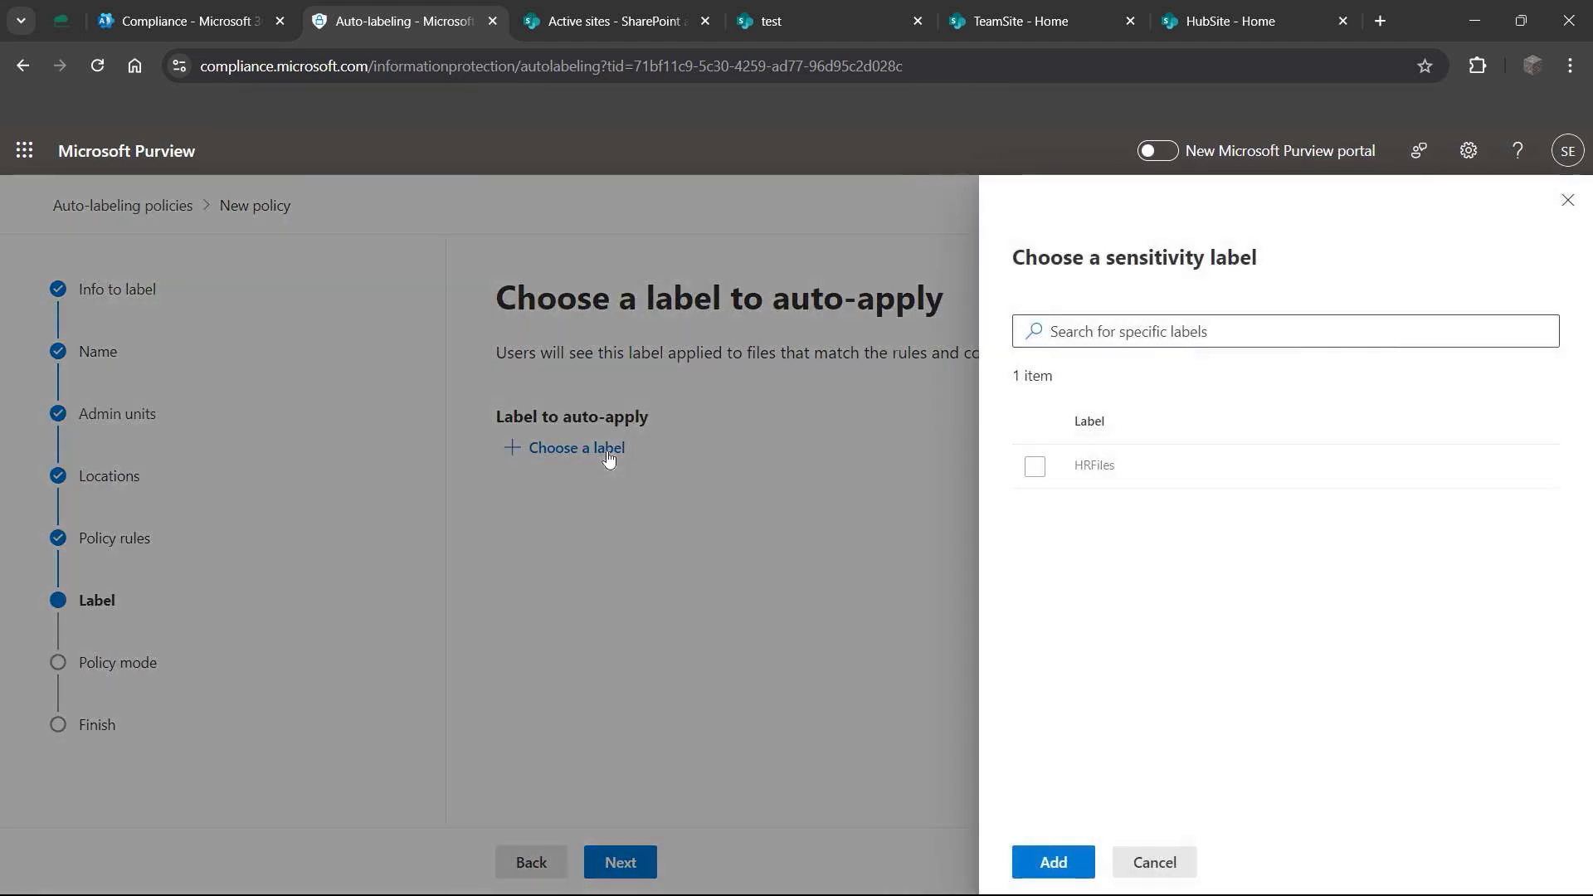
click(1033, 466)
click(1052, 861)
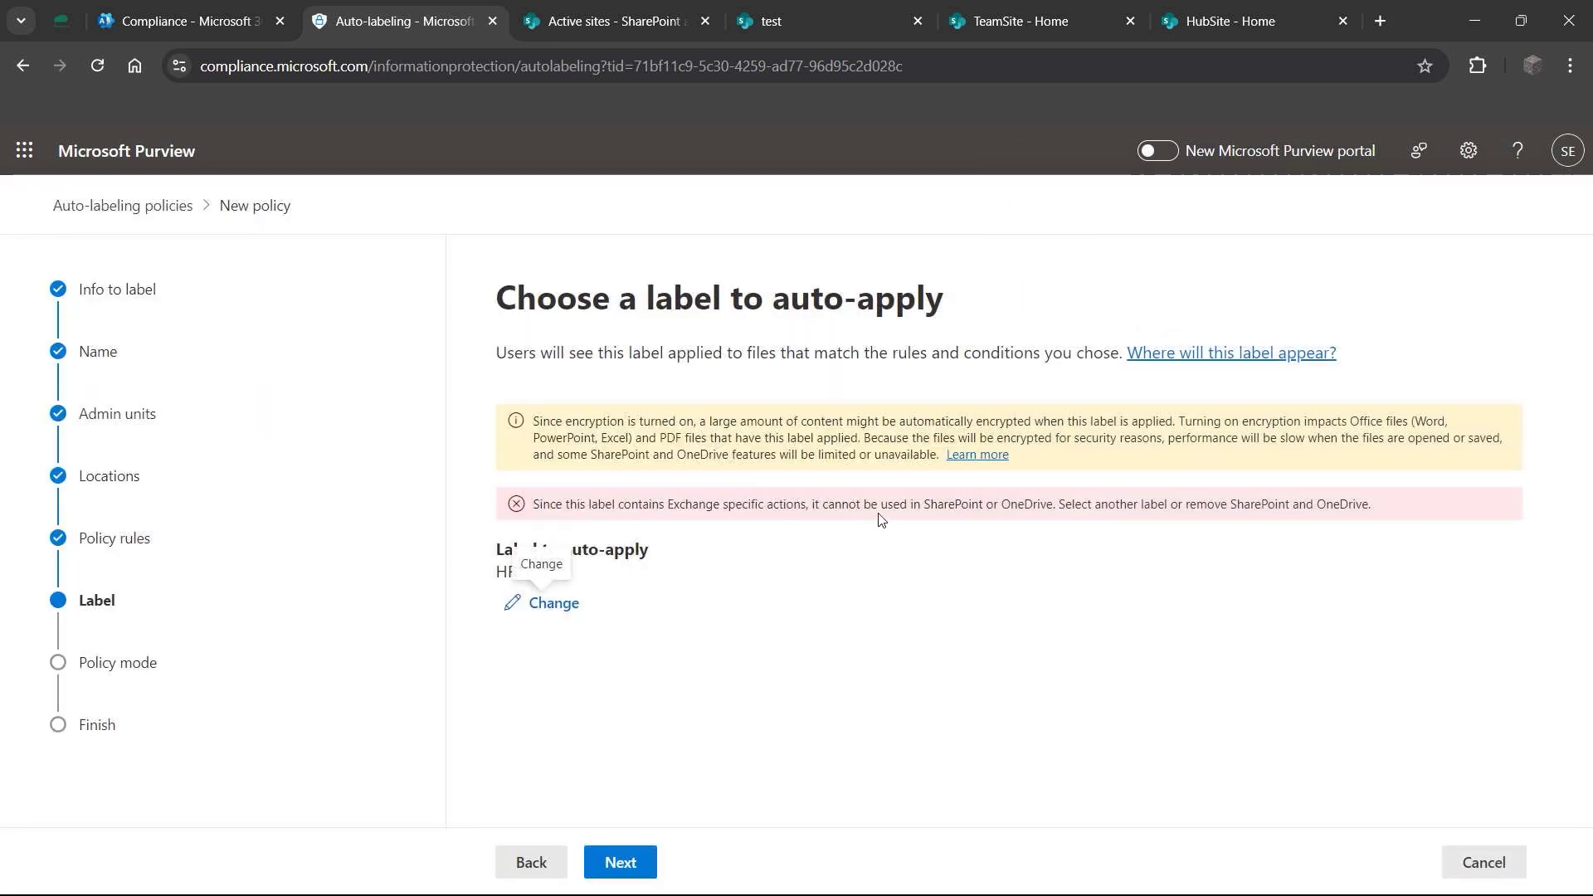
Step: Exclude SharePoint sites and OneDrive accounts from the policy's locations, leaving only Exchange email, and keep Common rules for all locations
drag(963, 512, 1006, 512)
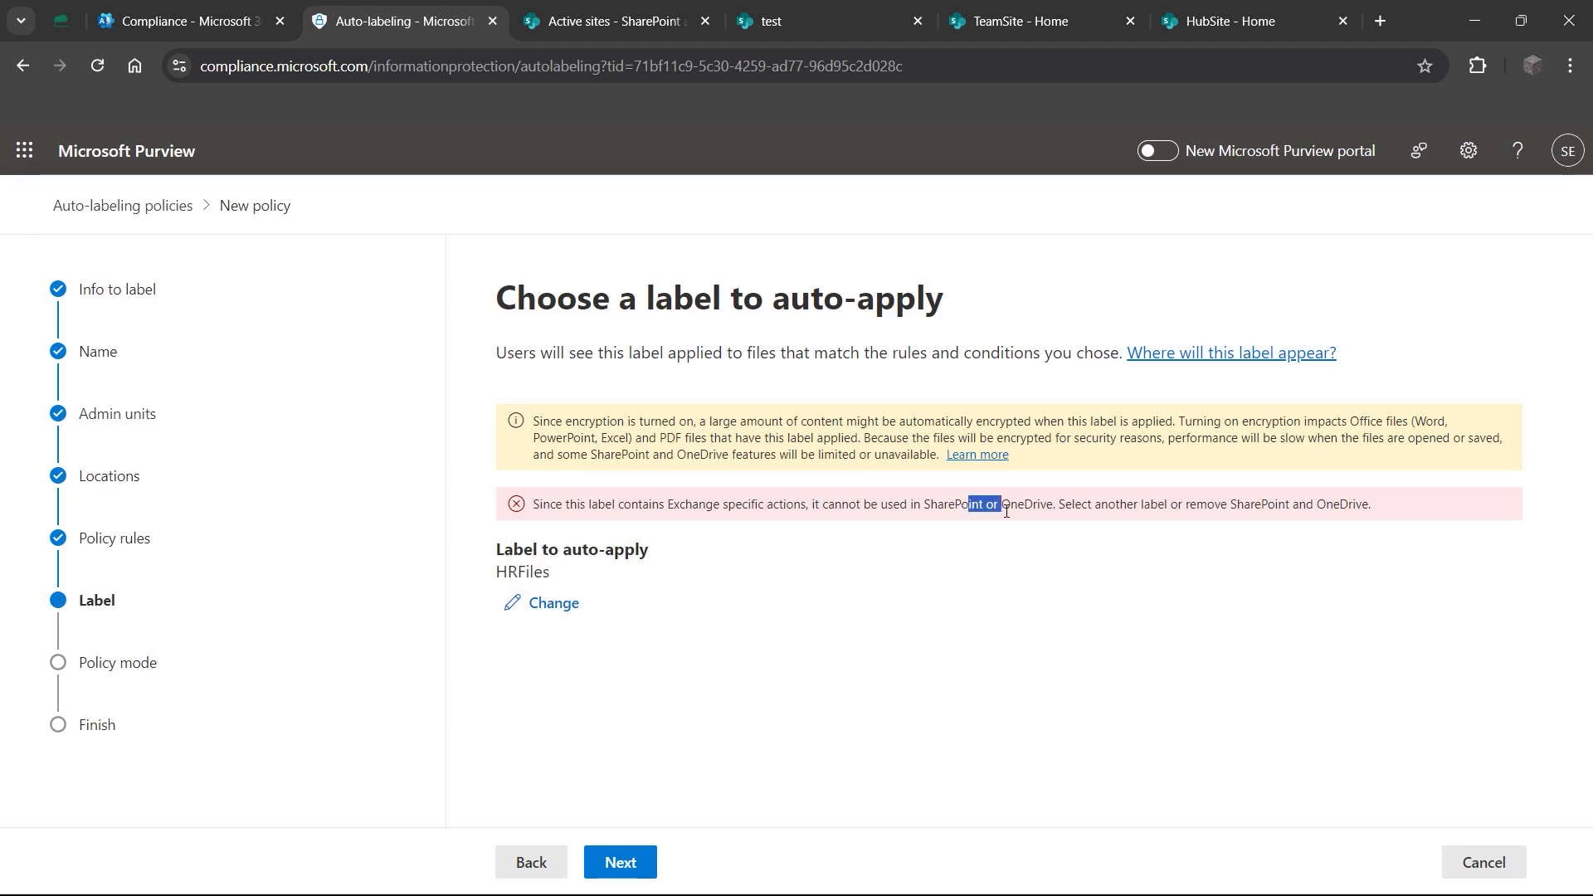
click(1139, 512)
click(116, 475)
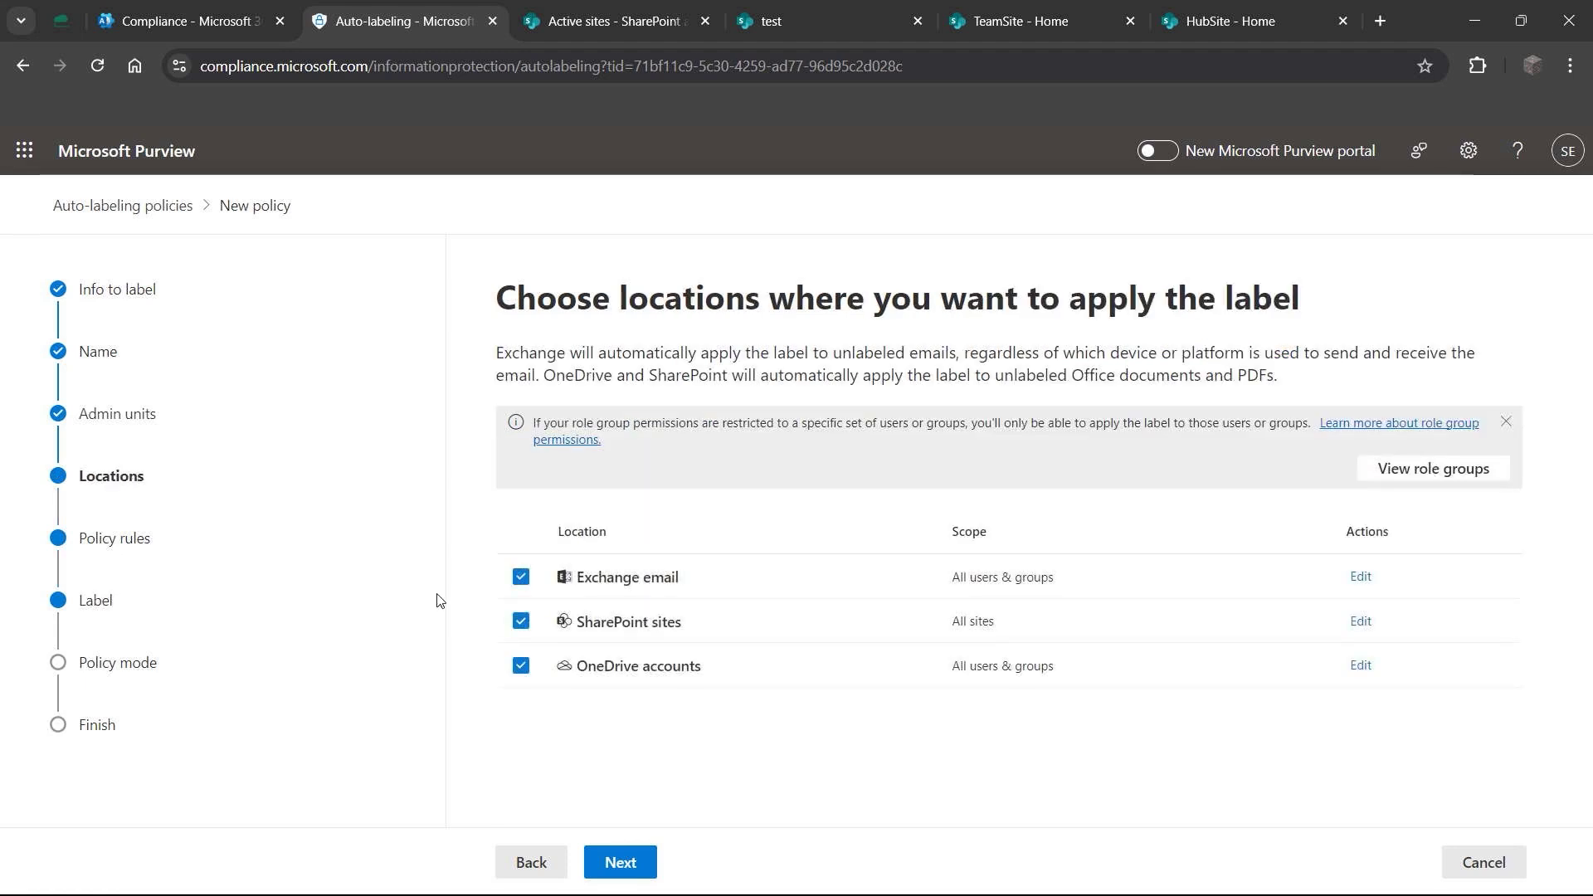
click(521, 622)
click(521, 665)
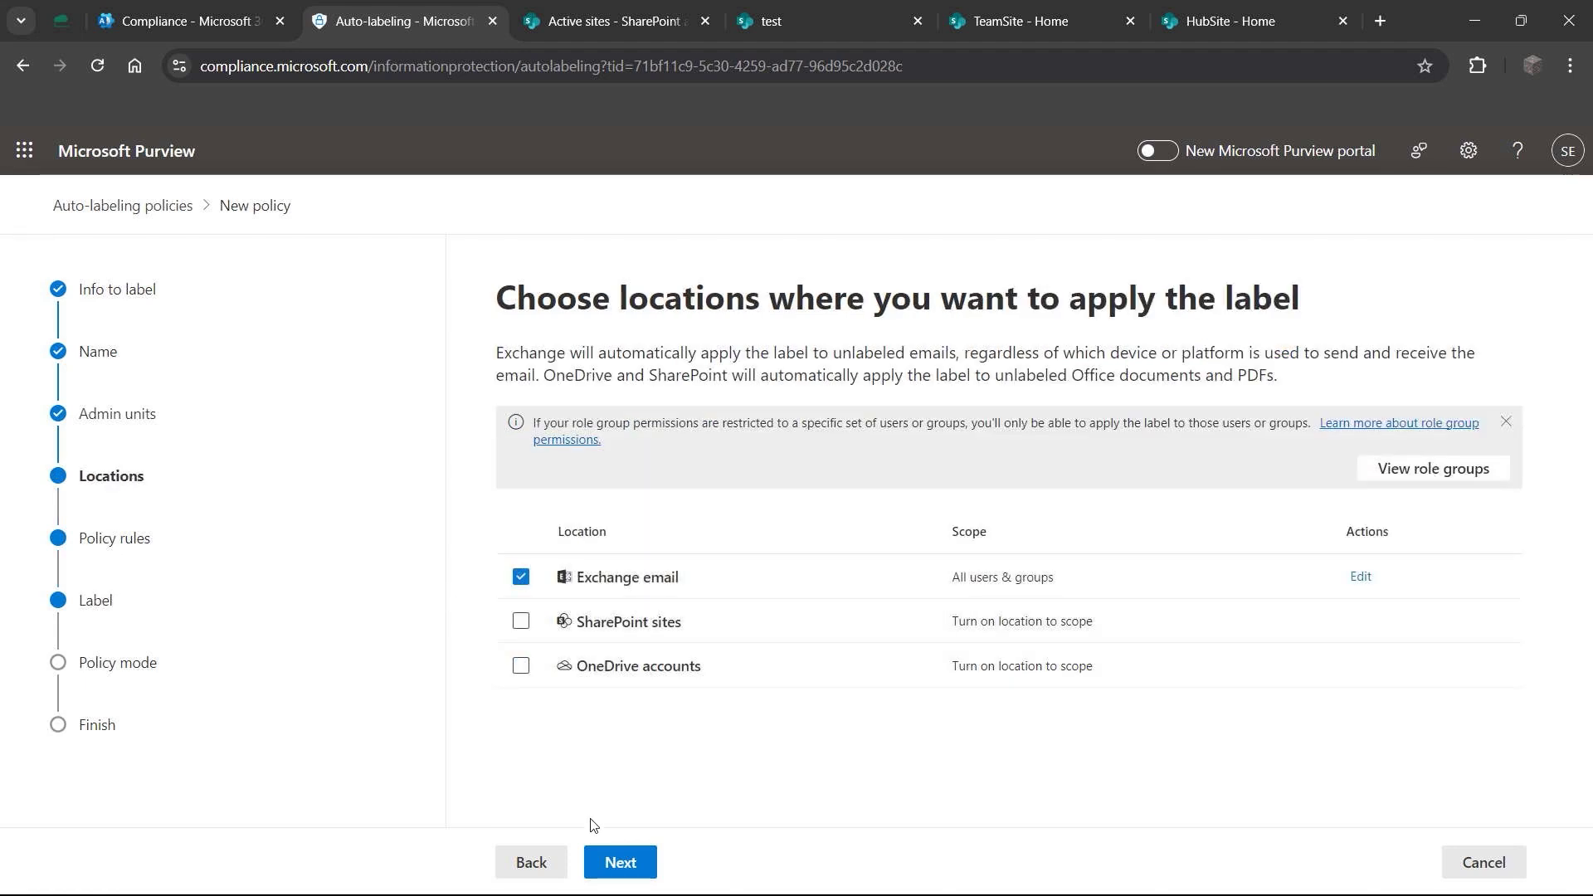
click(610, 862)
click(612, 864)
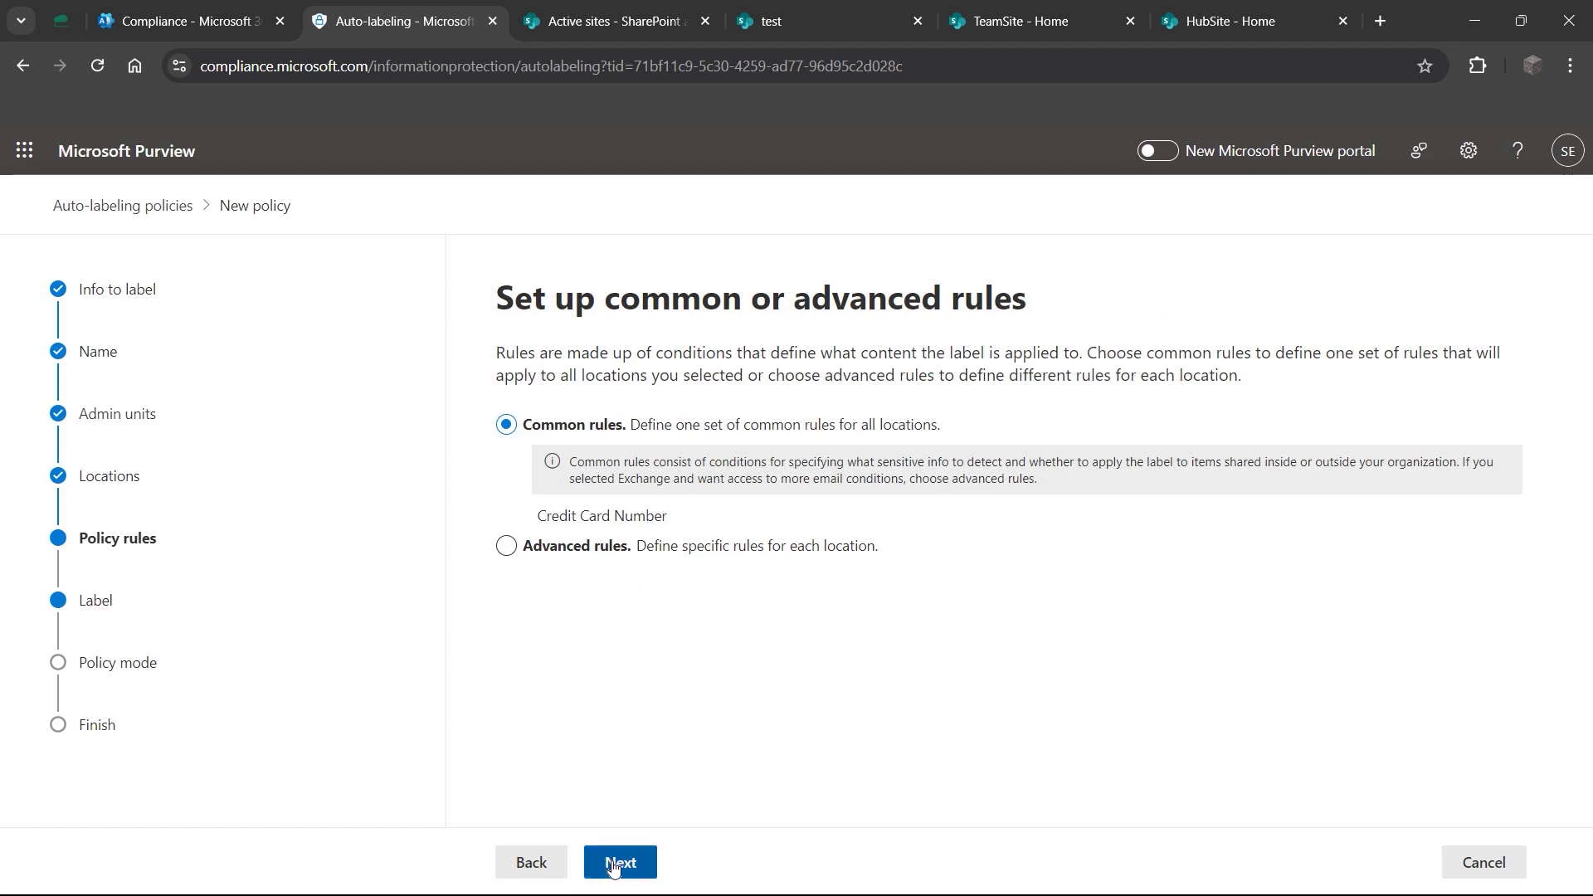
click(612, 864)
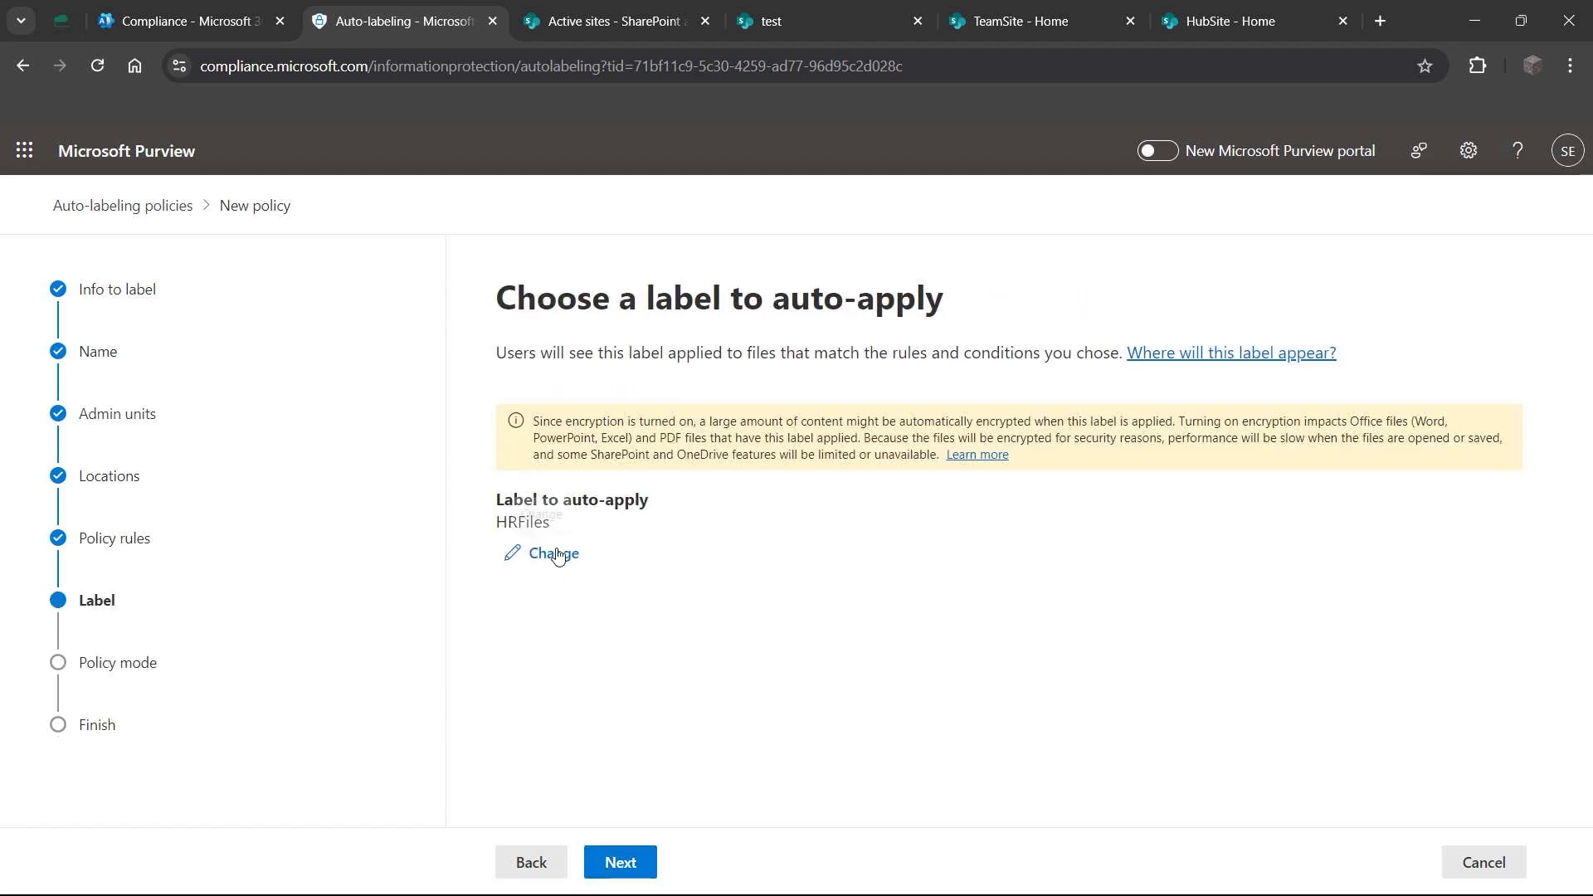
Step: Keep HRFiles as the label to auto-apply and enable automatic replacement of existing email labels with the same or lower priority
click(628, 863)
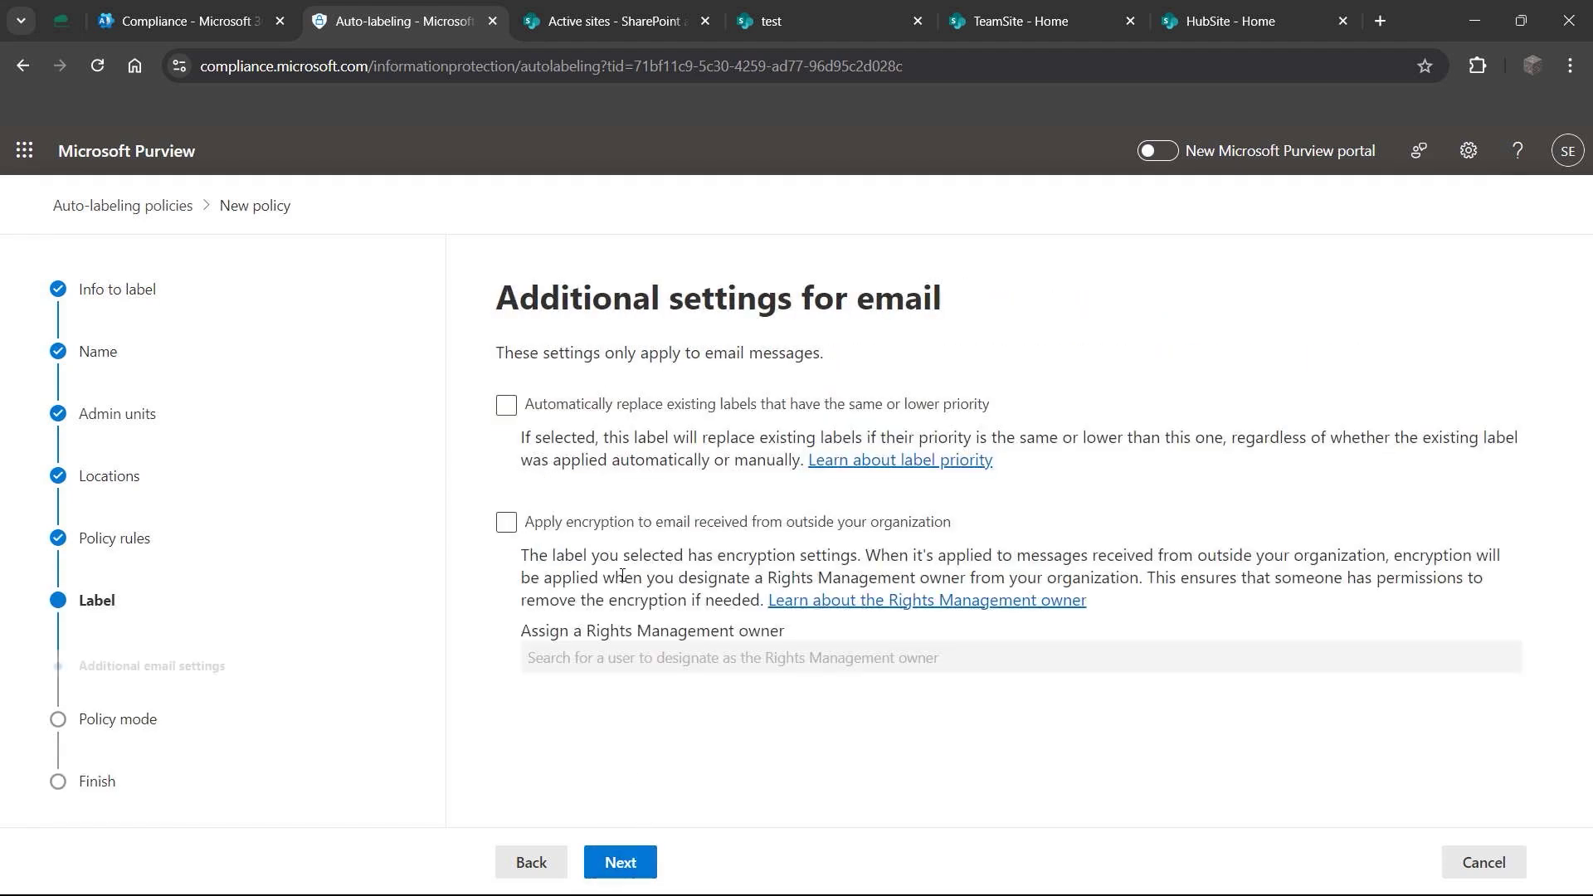
click(537, 408)
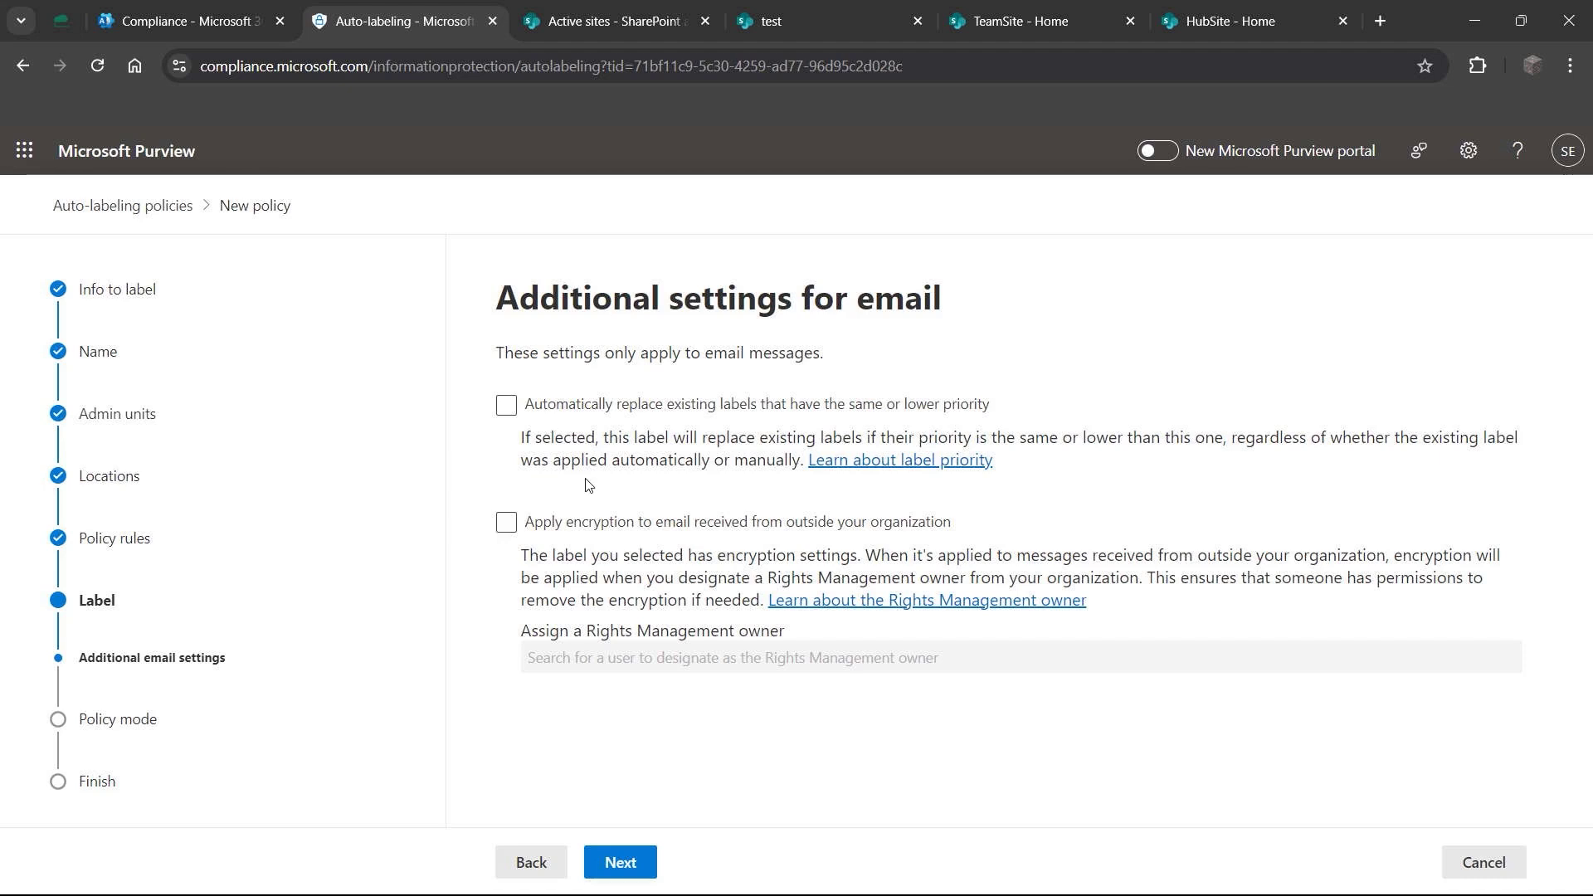
click(558, 405)
click(505, 405)
click(643, 861)
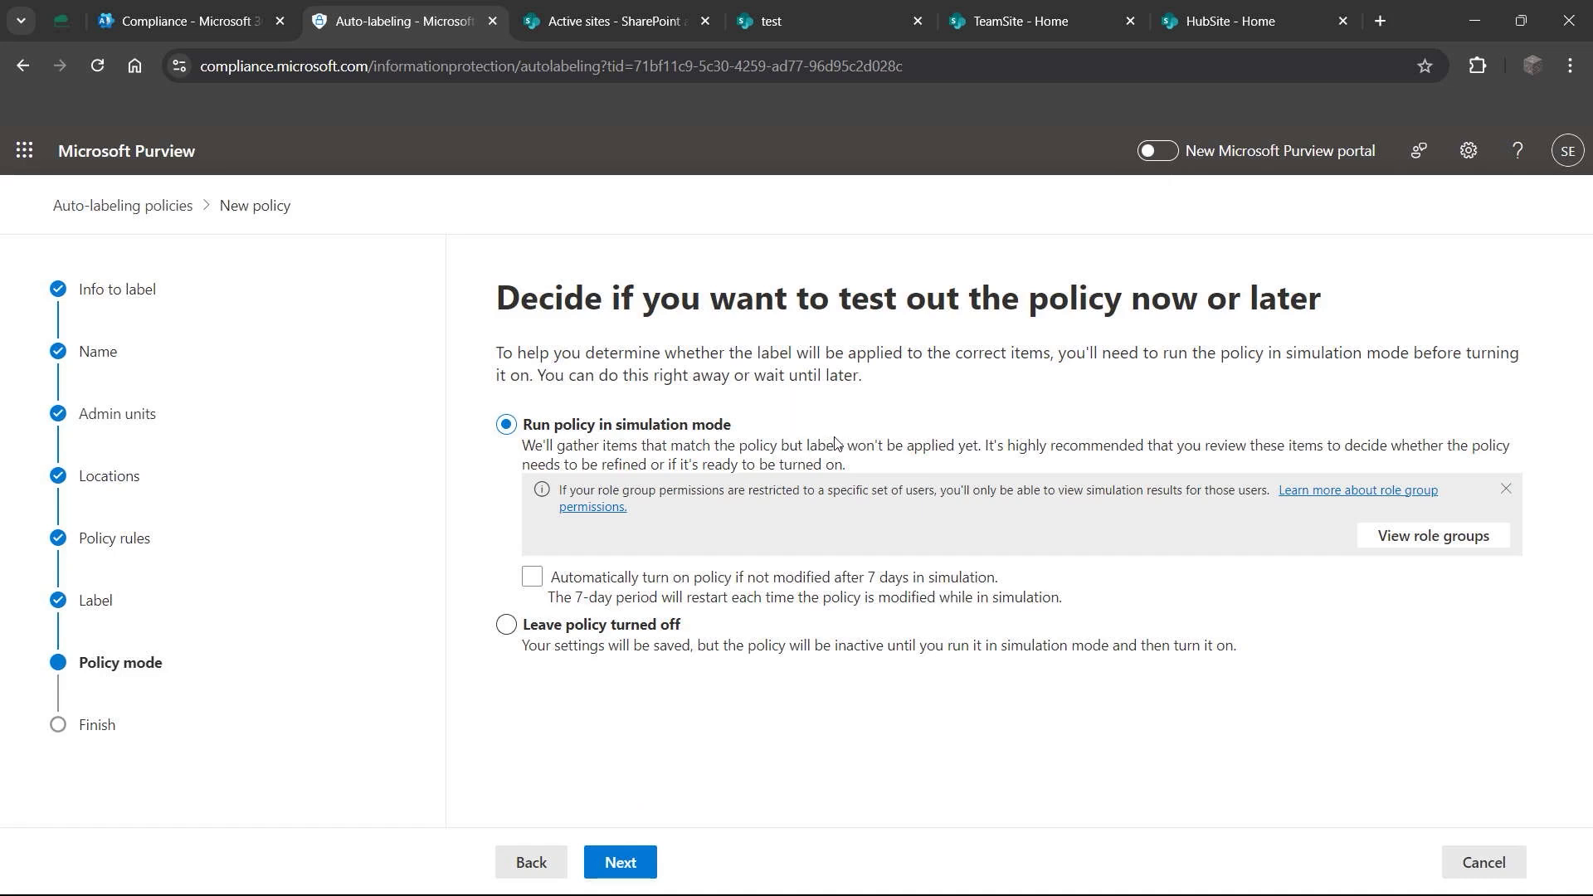
Step: Keep the policy in simulation mode and try to create the auto-labeling policy
click(635, 863)
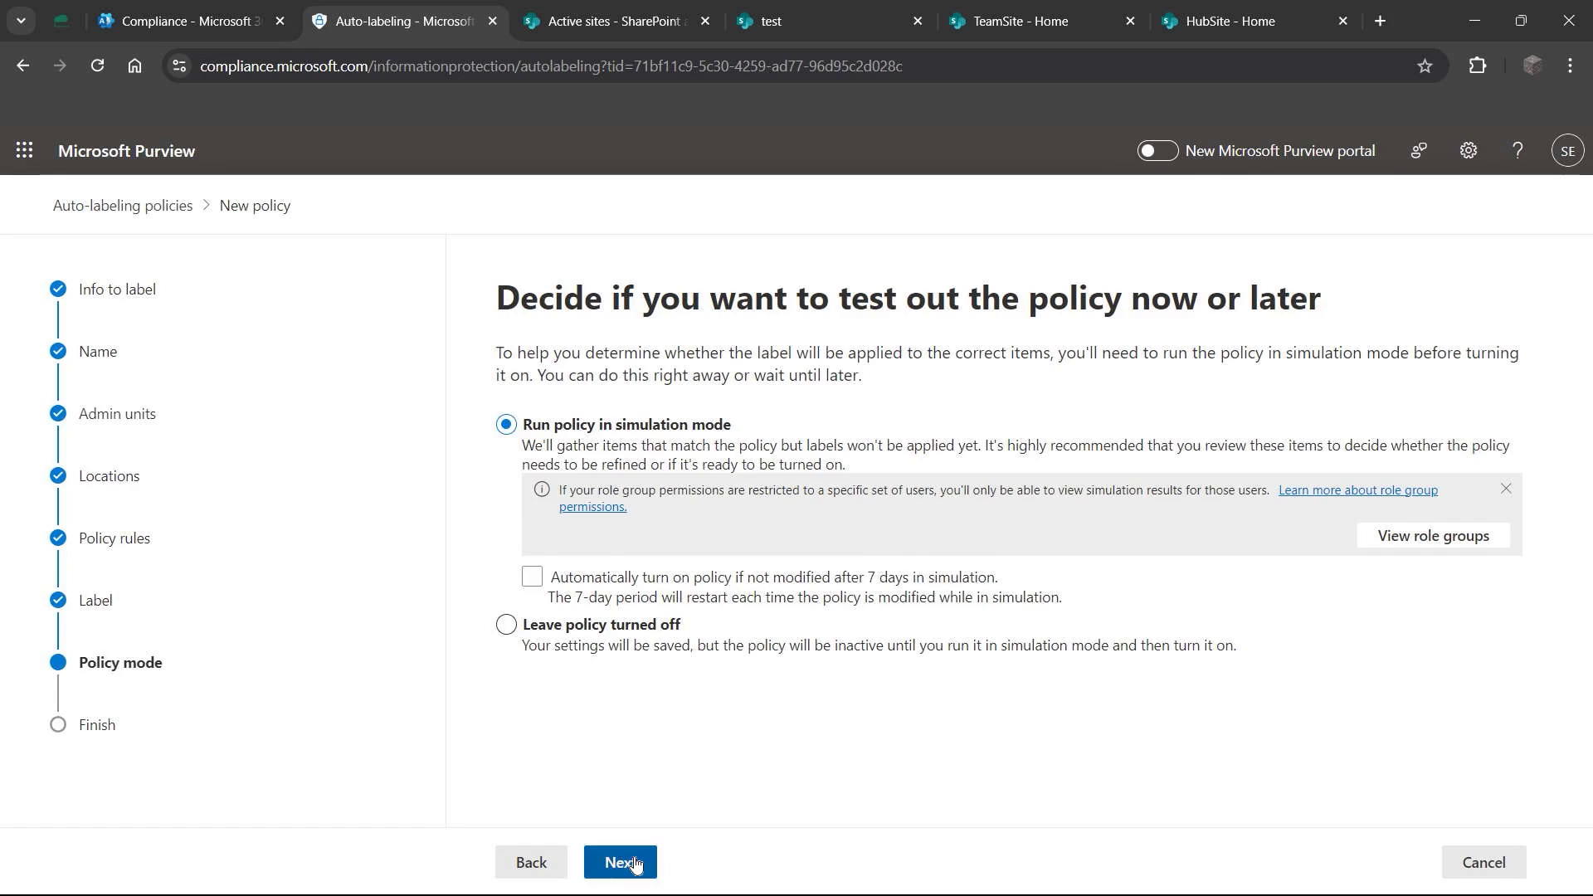
click(660, 862)
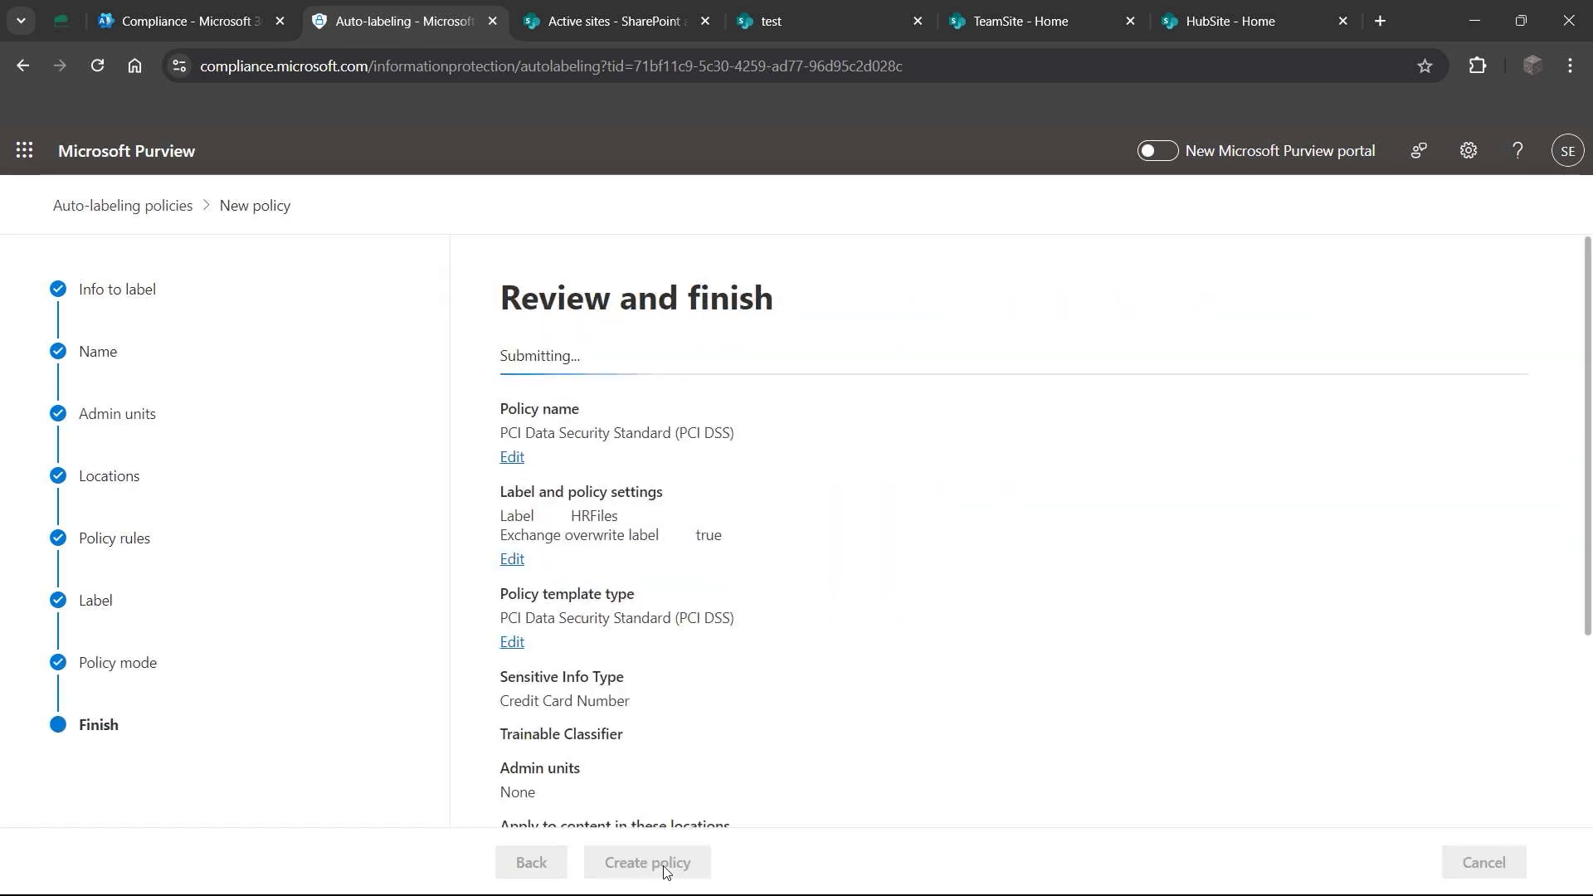
scroll(687, 566, down, 3)
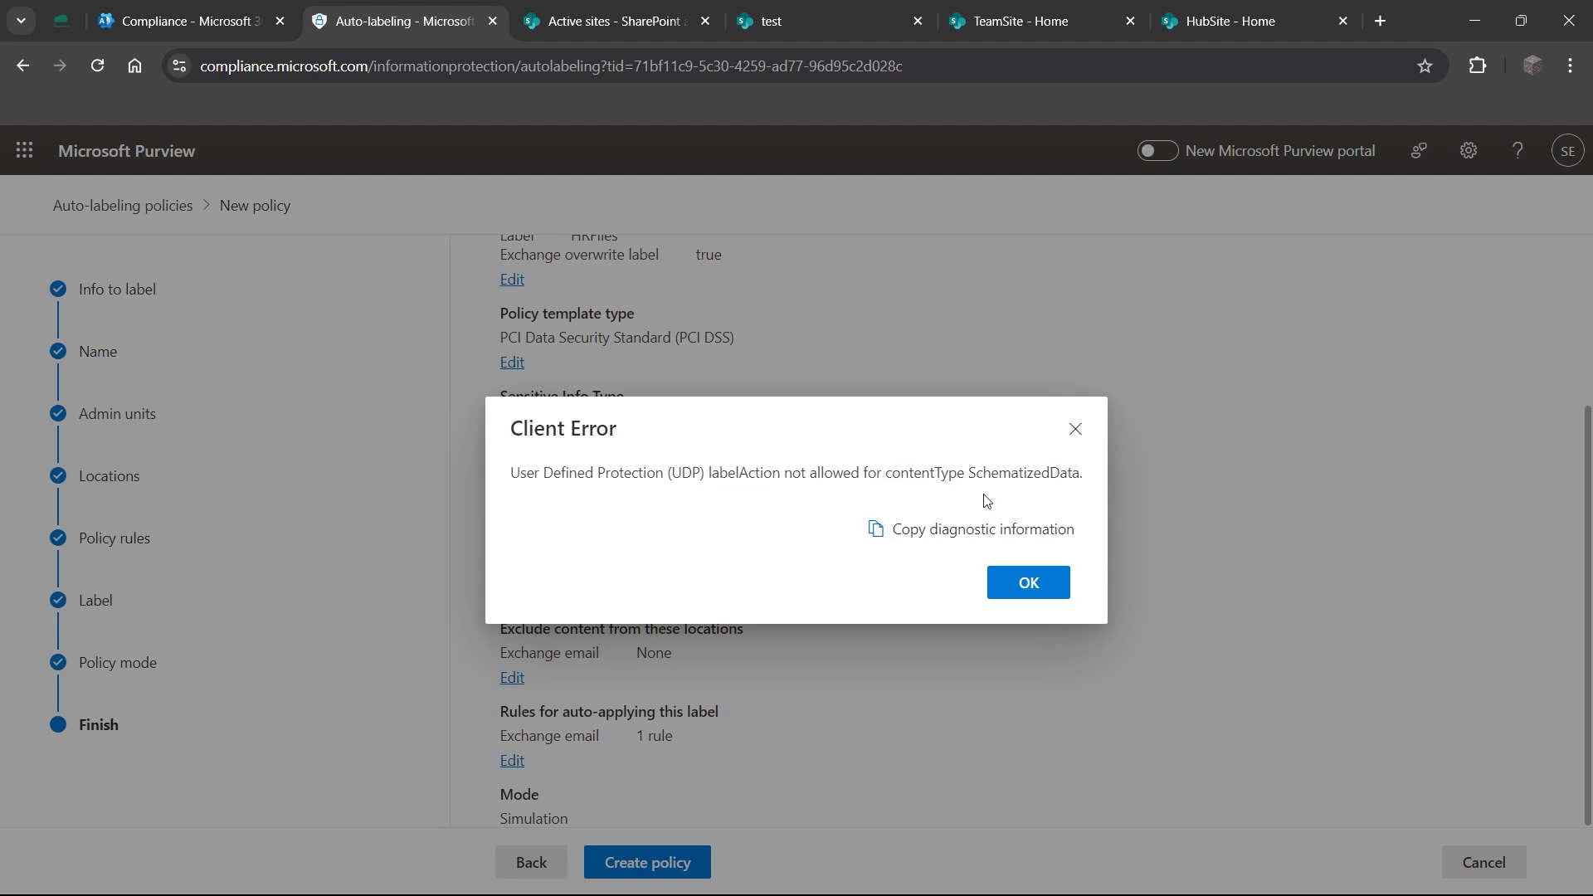
click(1029, 582)
Step: Review the policy's summary settings and try again to create the policy
scroll(700, 531, up, 3)
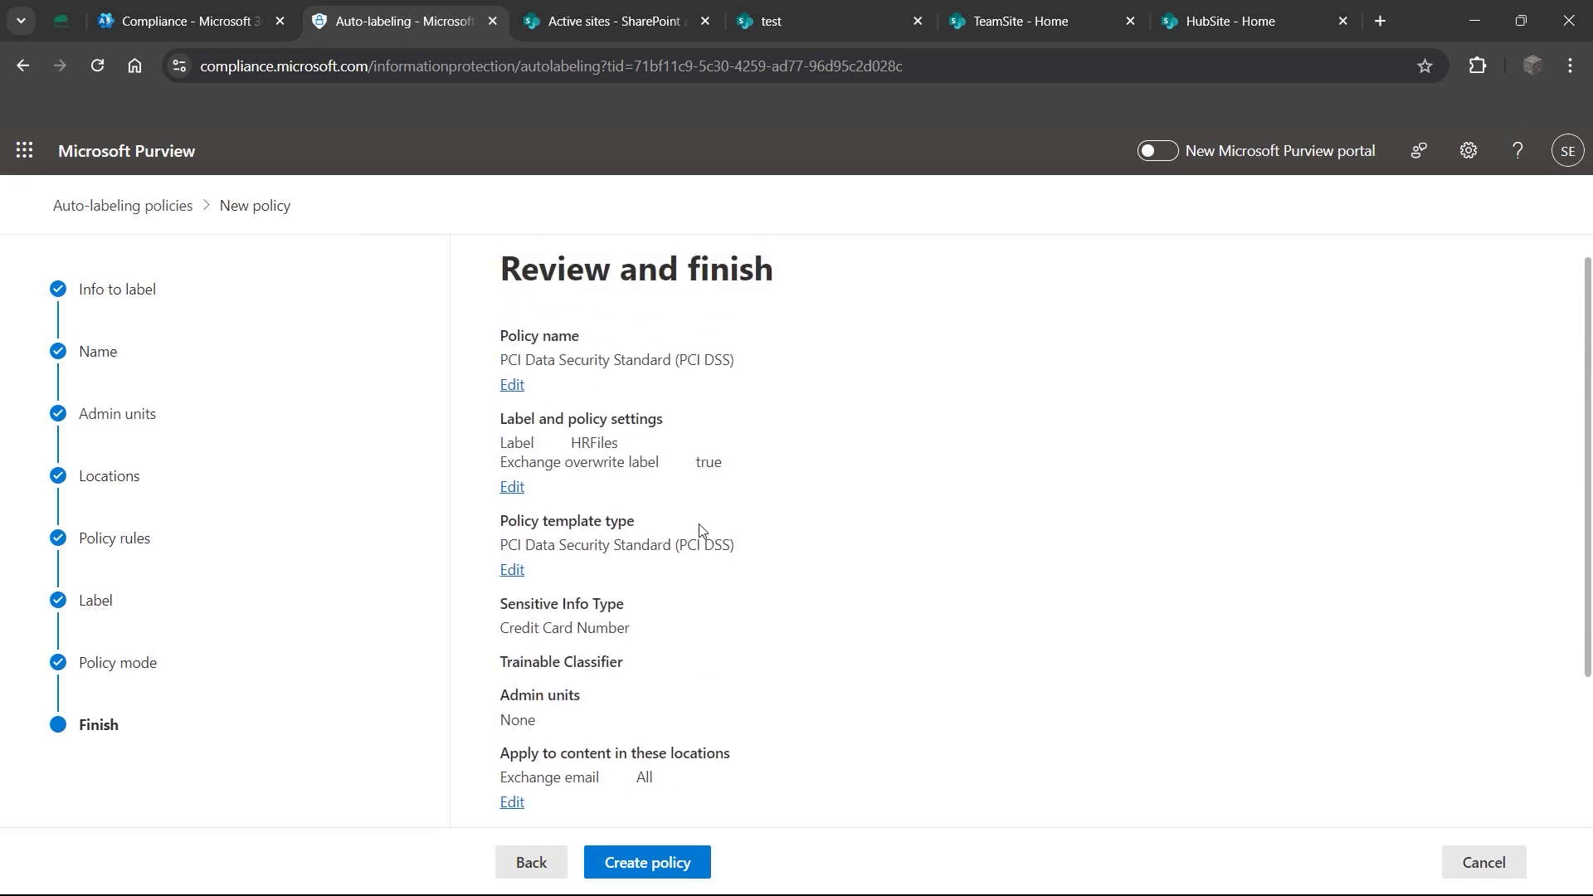
scroll(699, 531, down, 3)
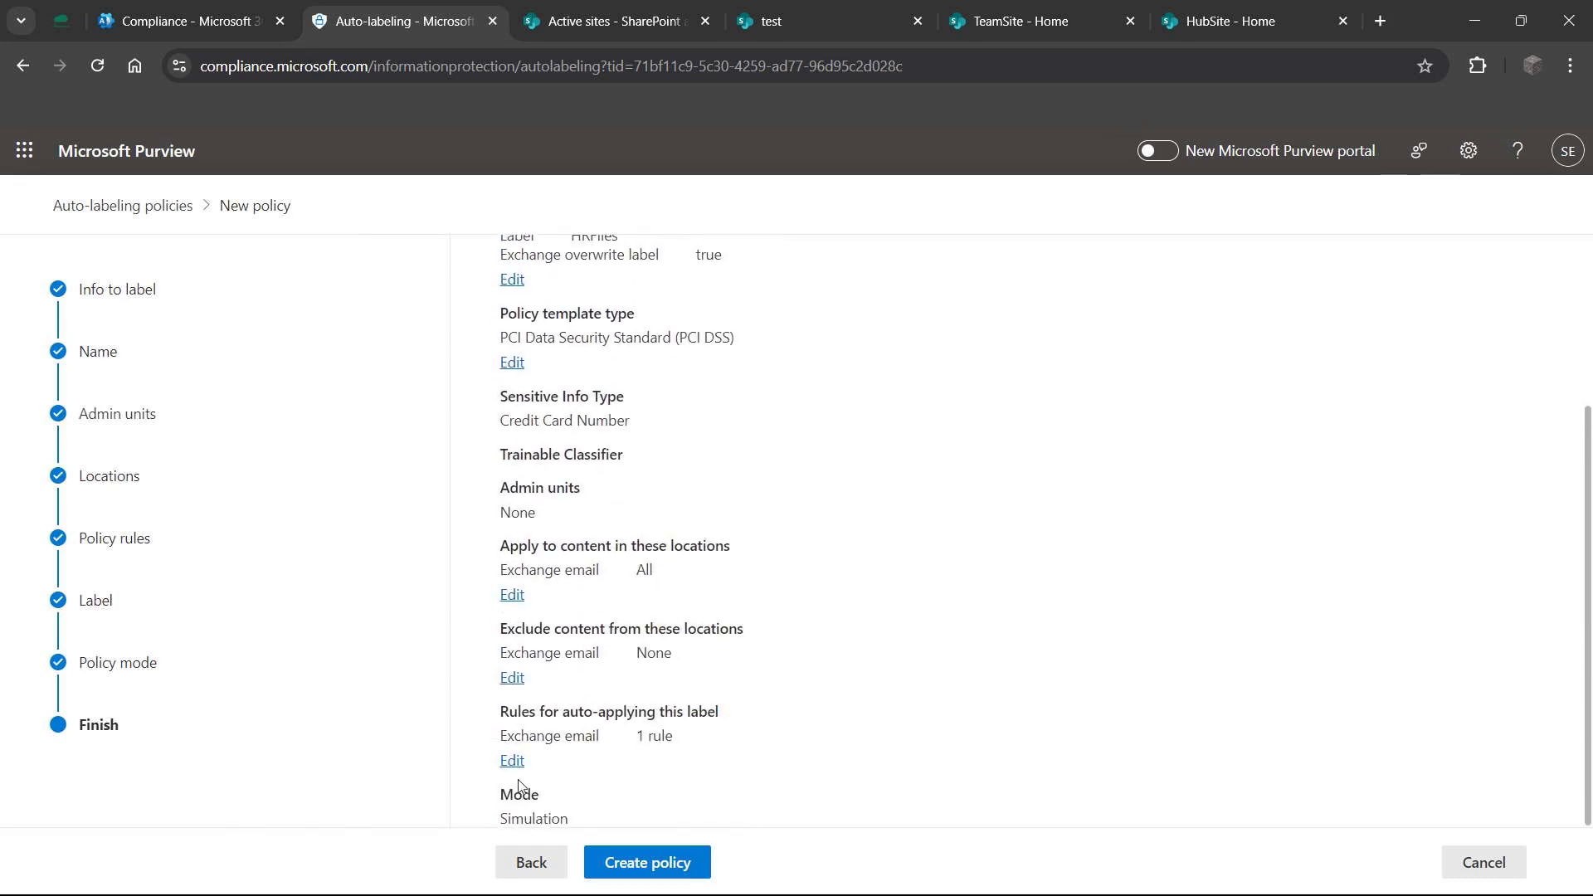
click(624, 864)
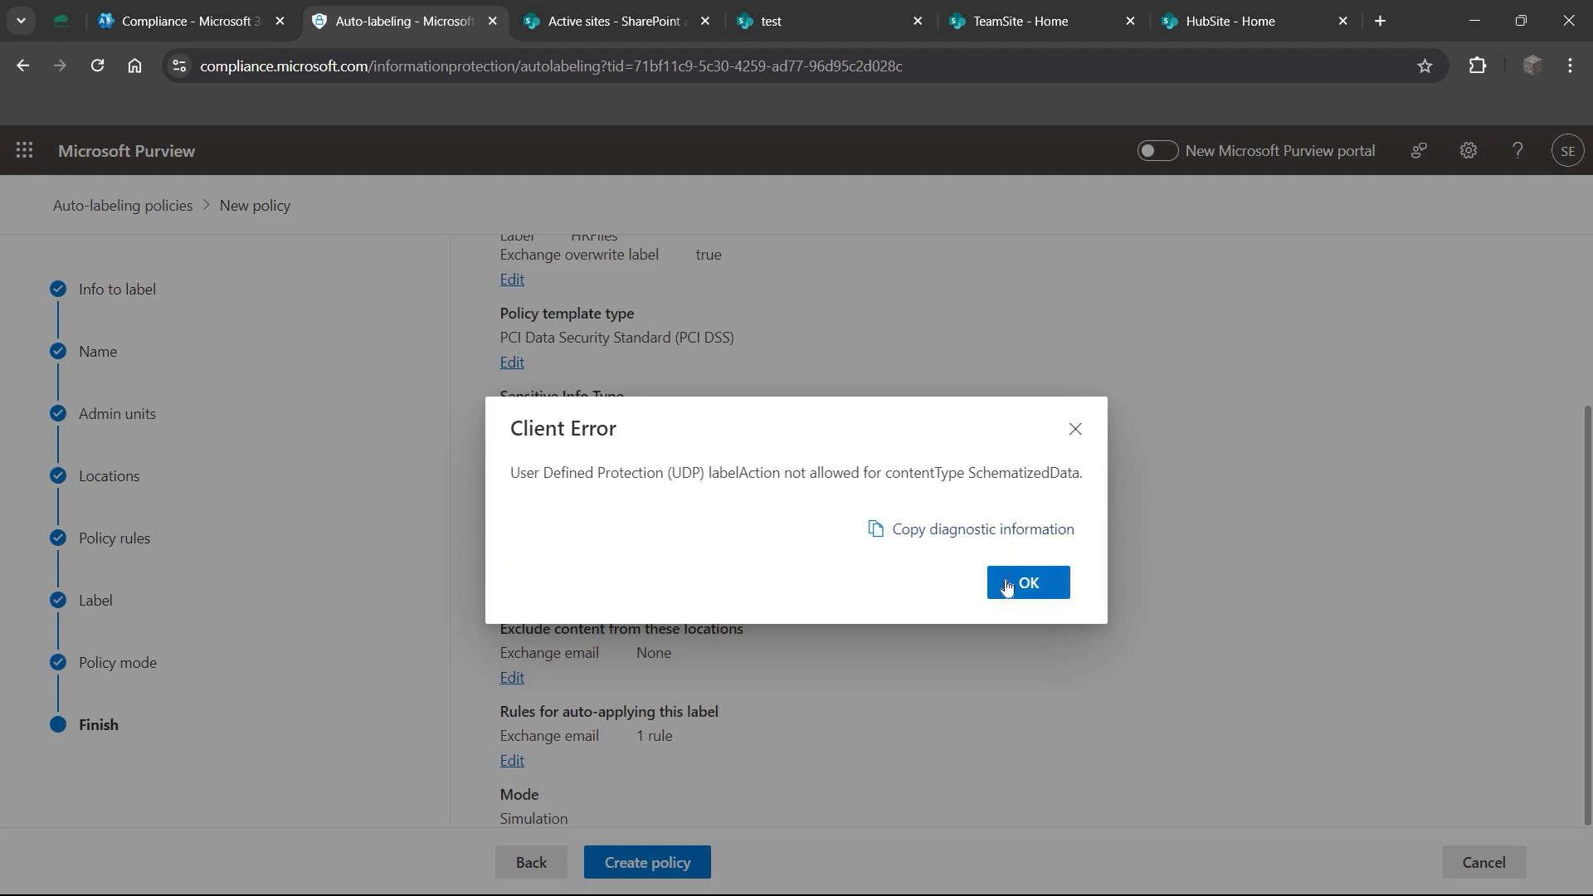
click(1028, 583)
scroll(510, 699, up, 3)
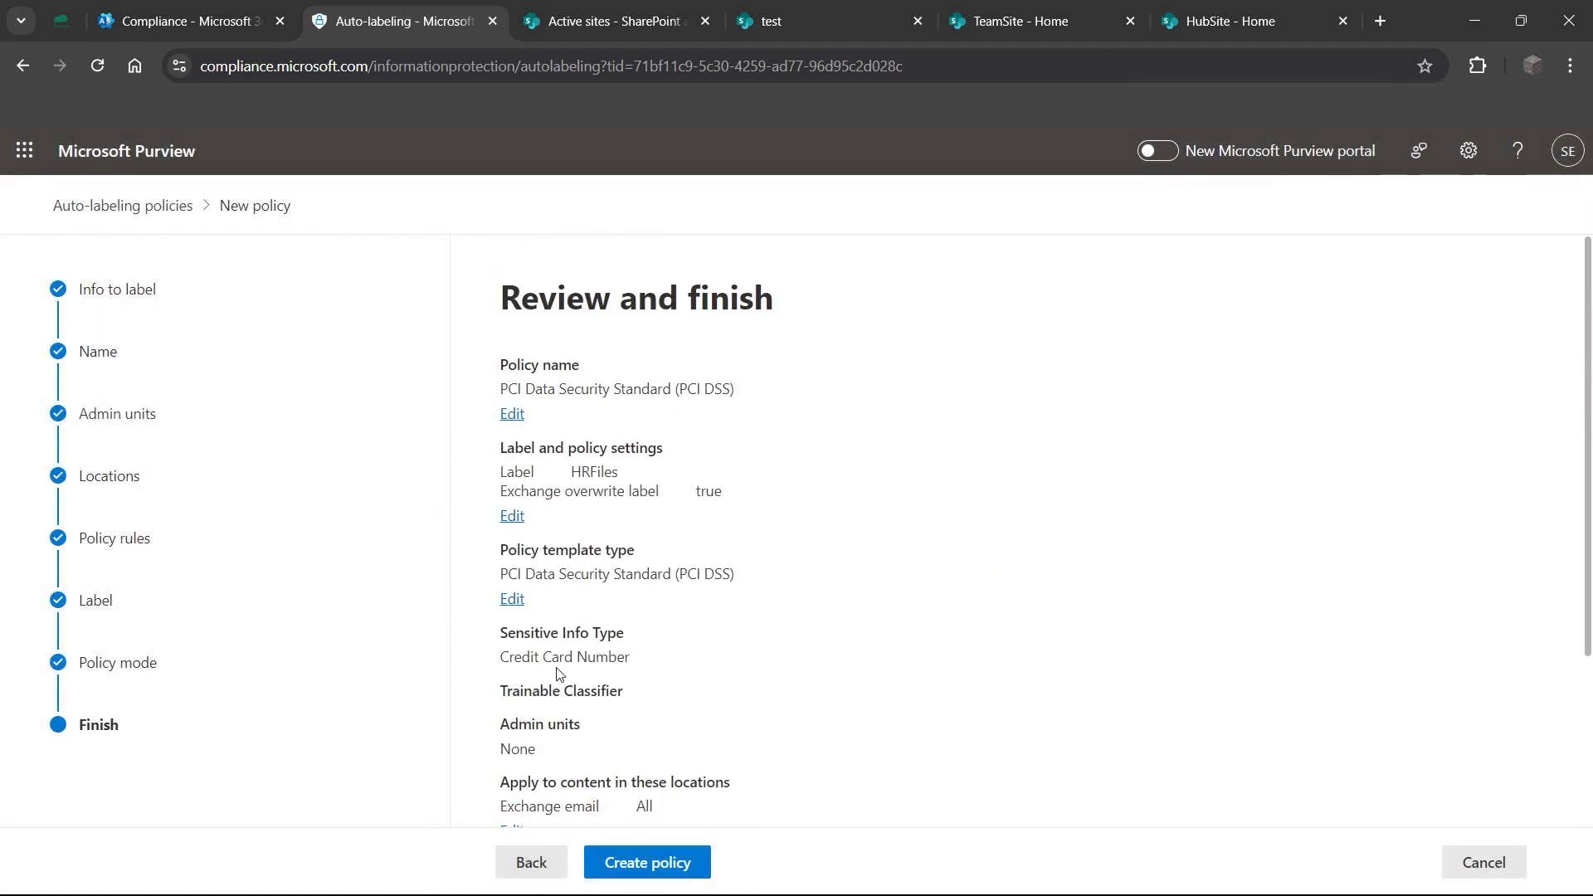
Step: Recheck the policy setup from the template choice onward, keeping its name, Full directory admin units and the Exchange email location
click(140, 292)
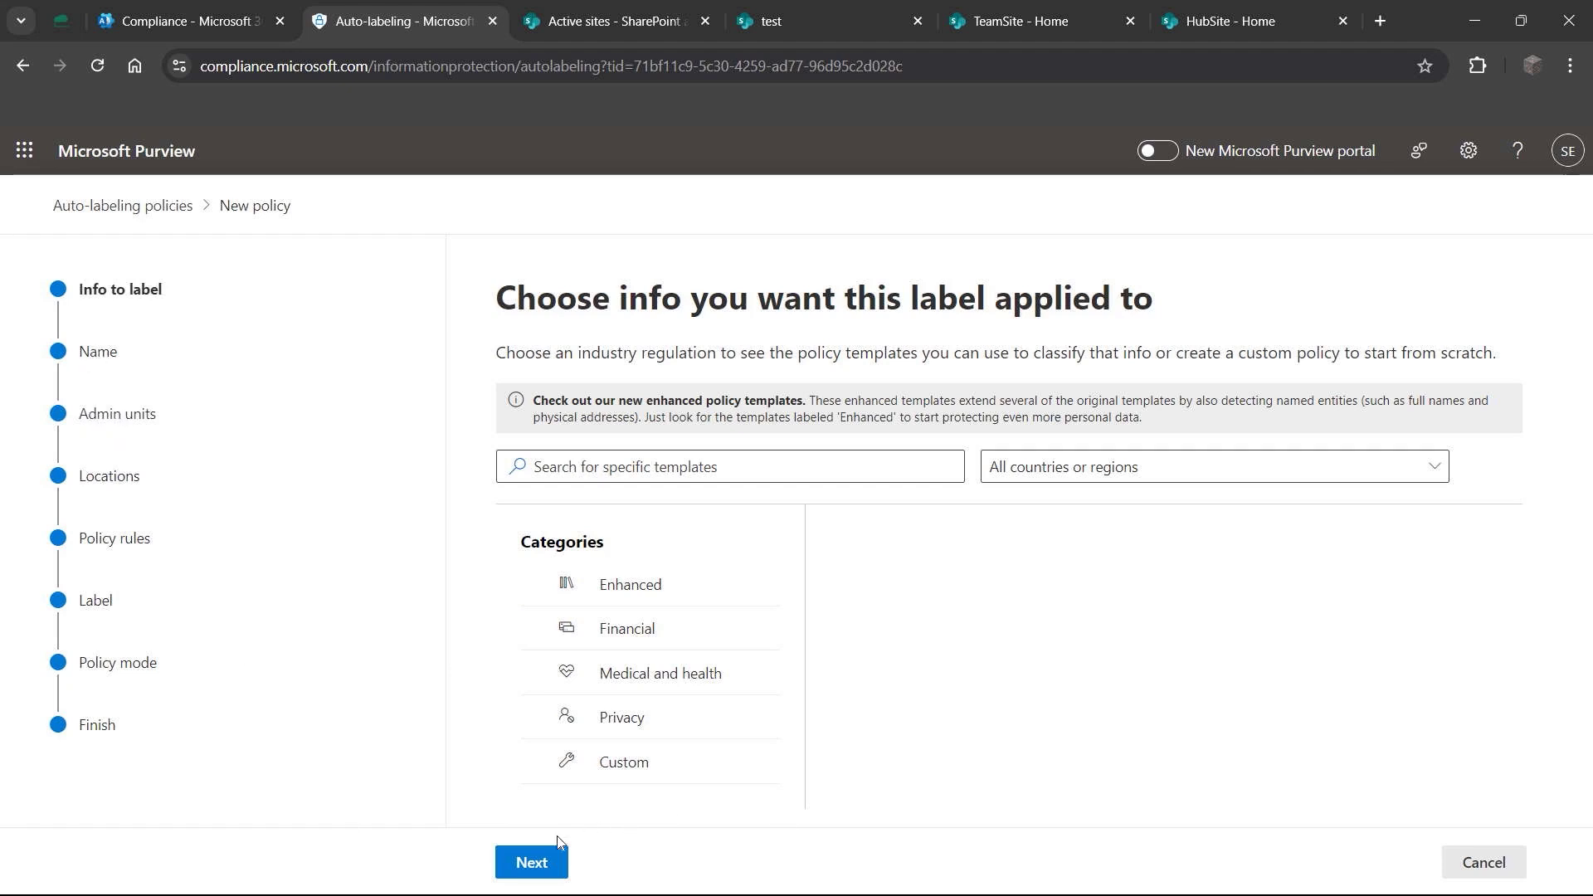
click(533, 860)
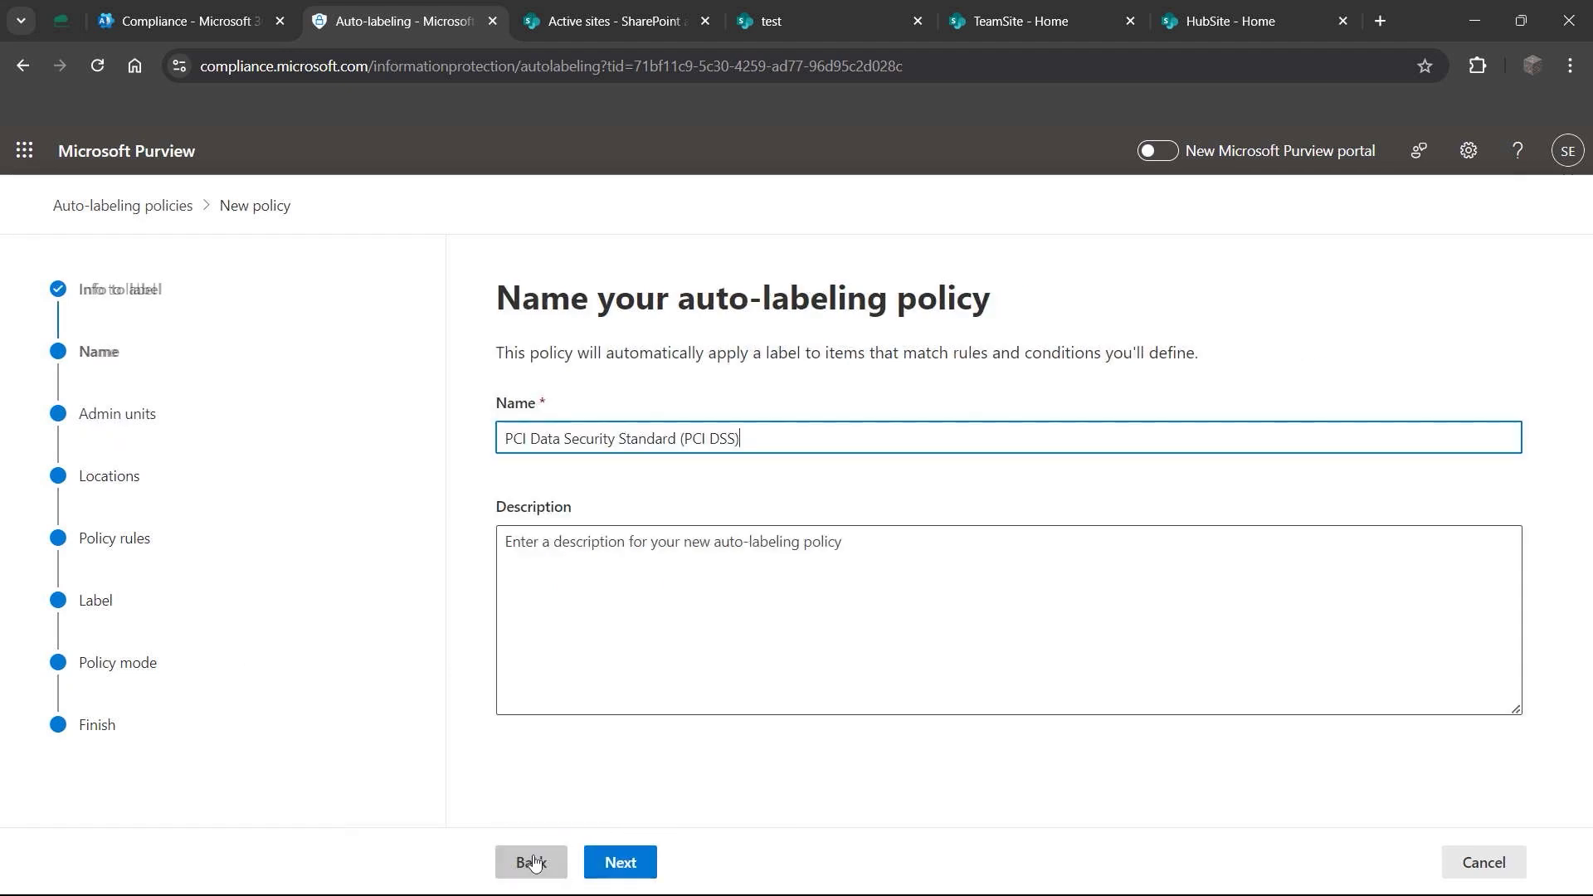
click(619, 861)
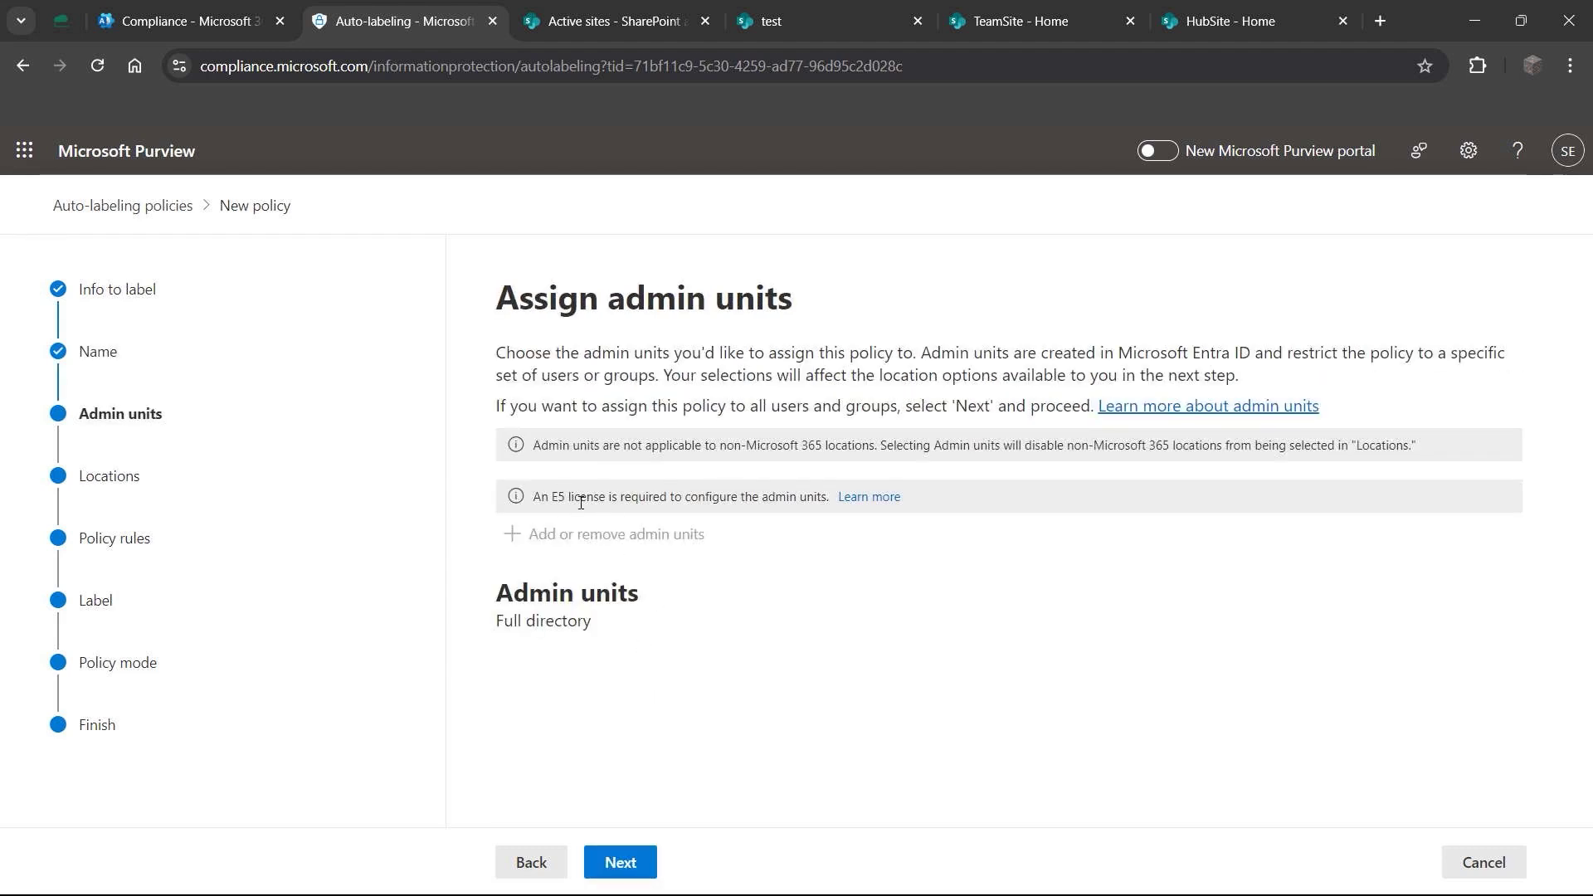
drag(540, 496, 826, 497)
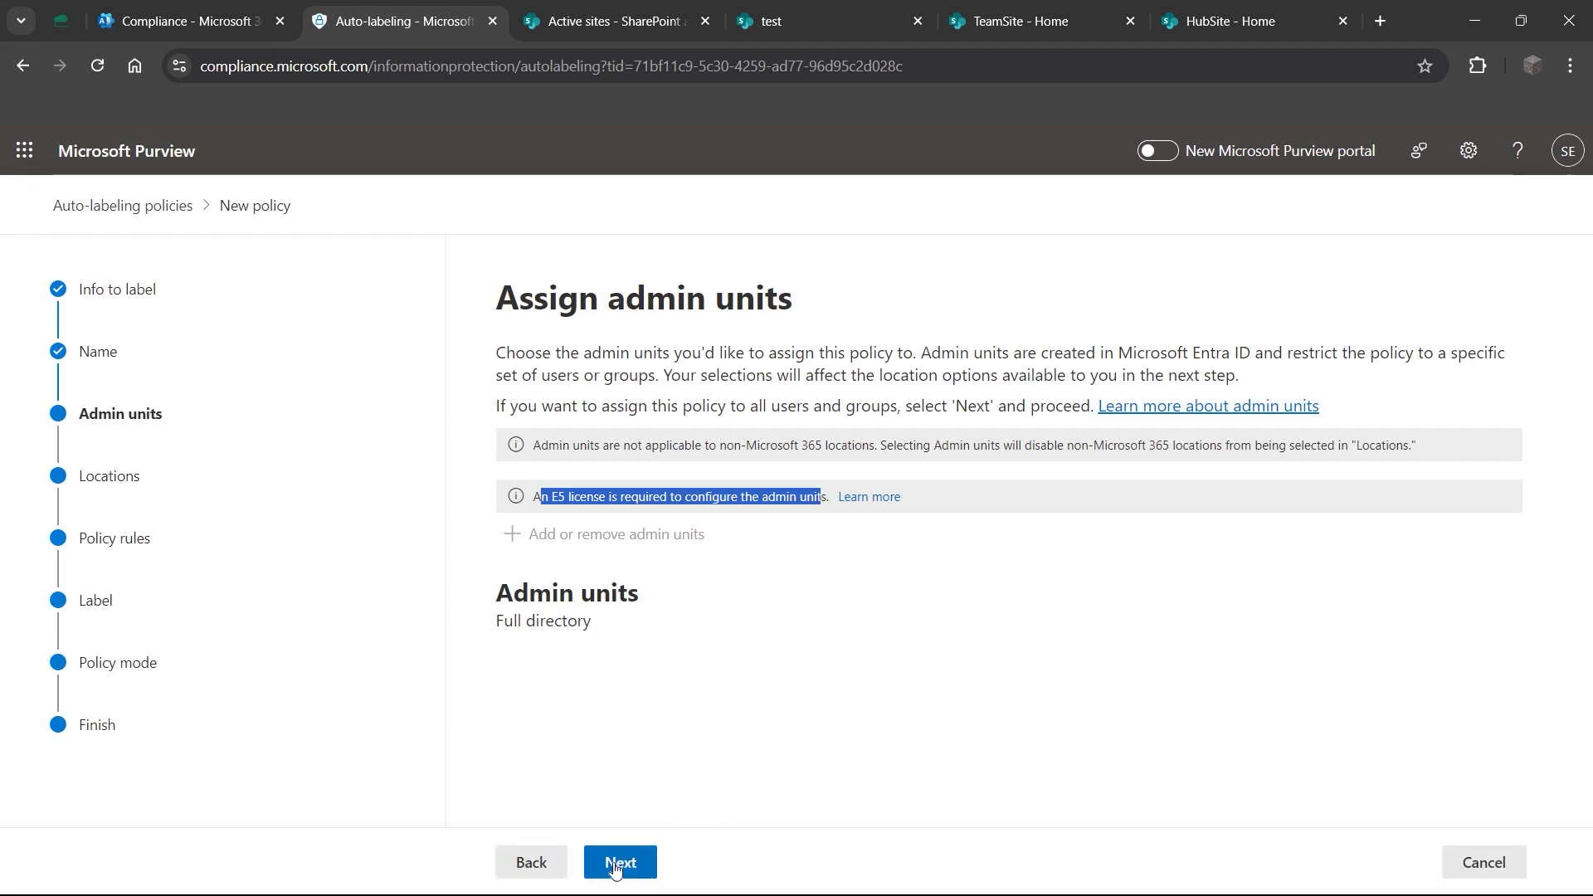
click(627, 866)
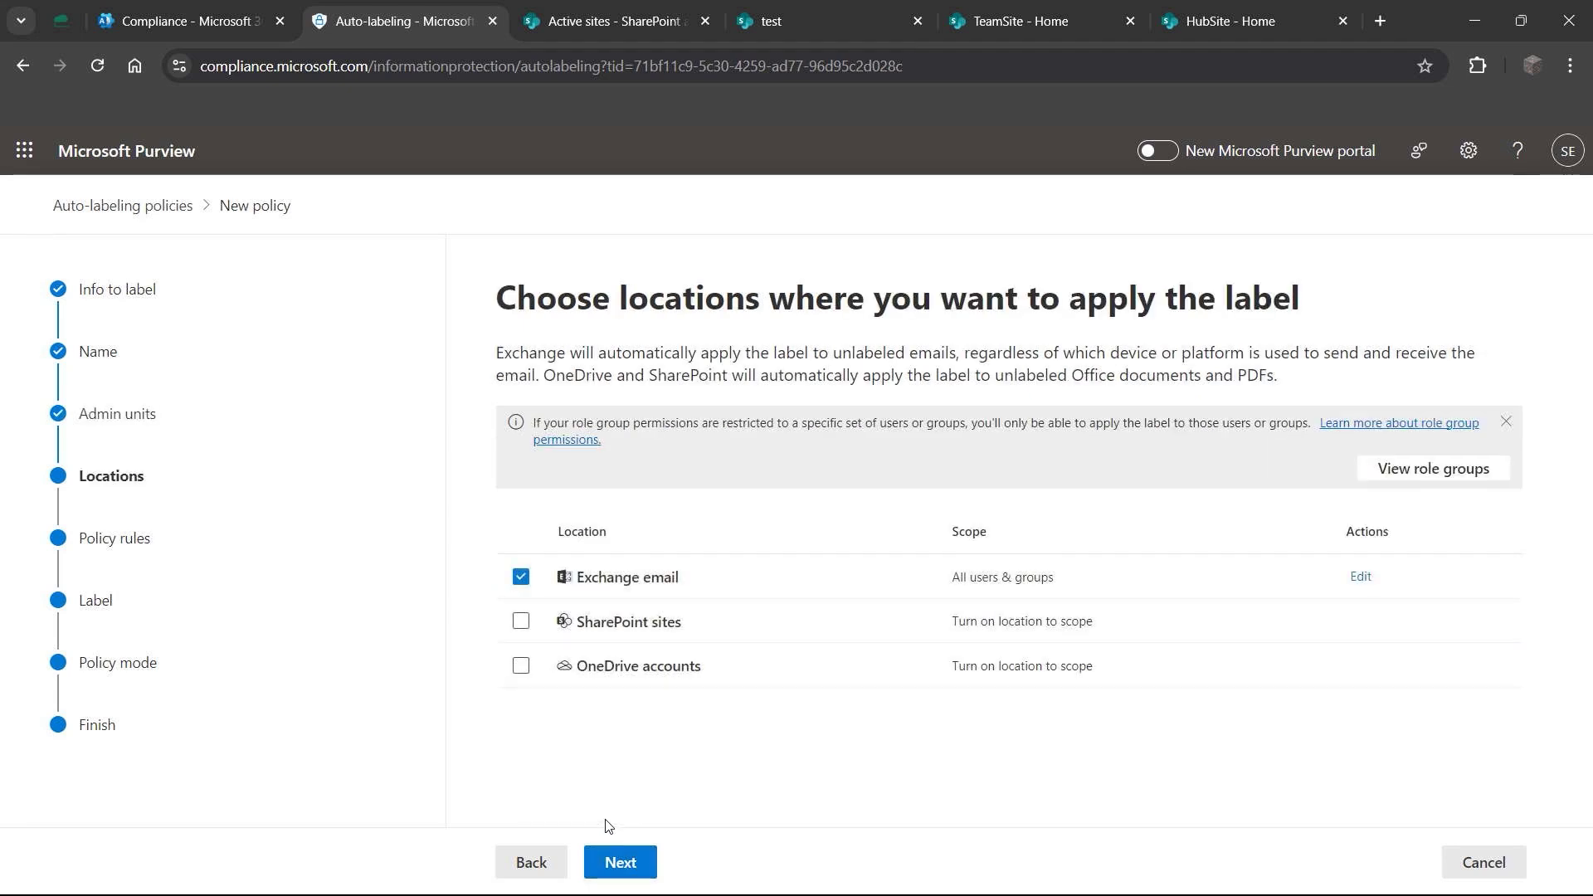
click(633, 867)
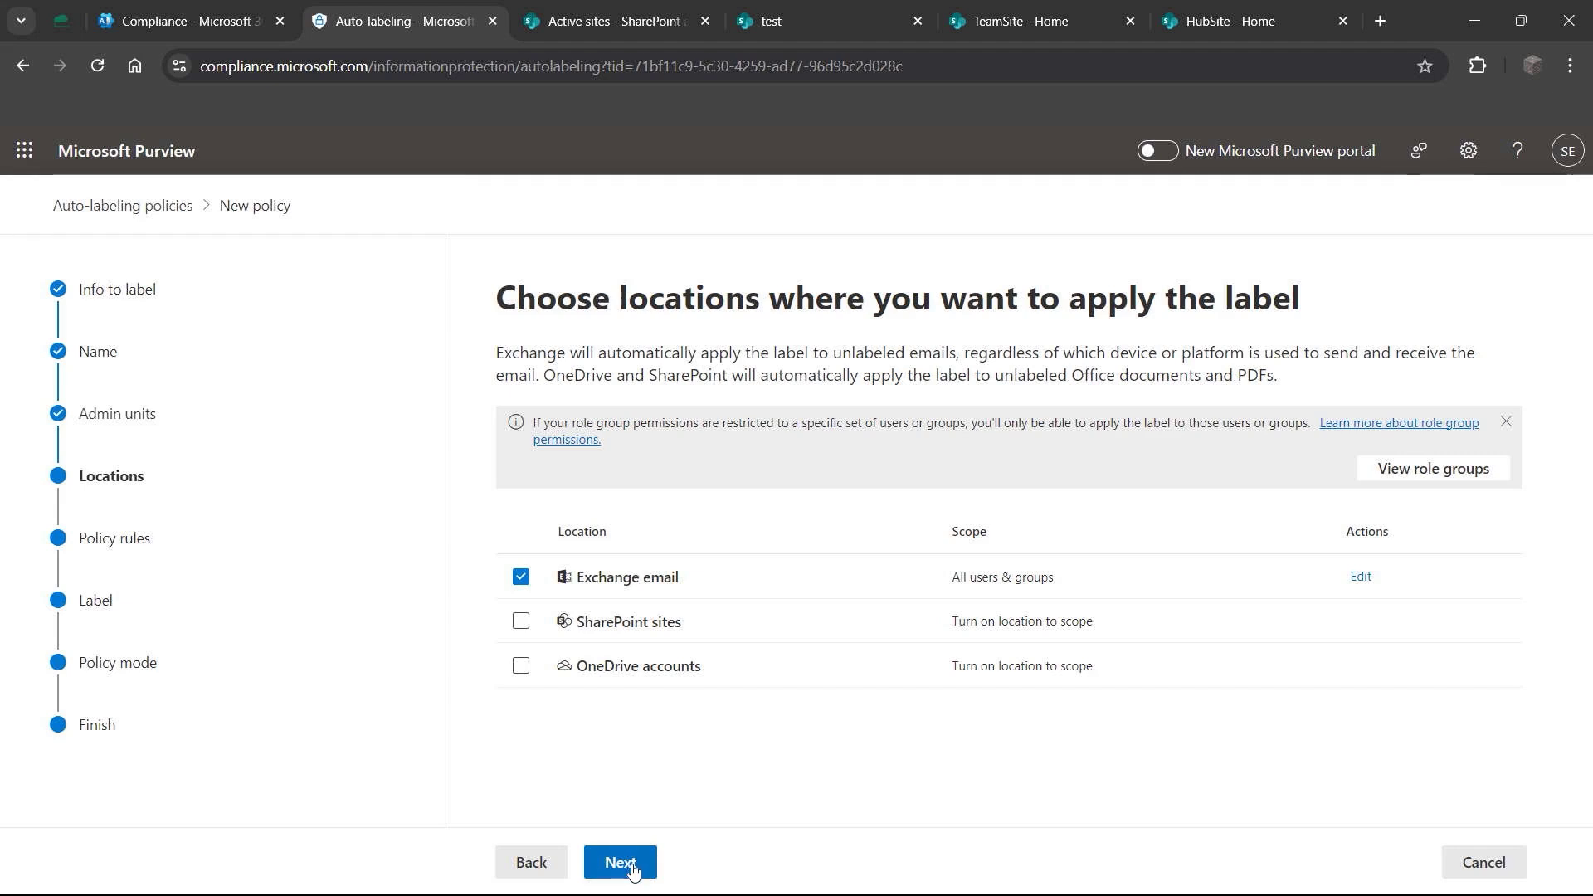
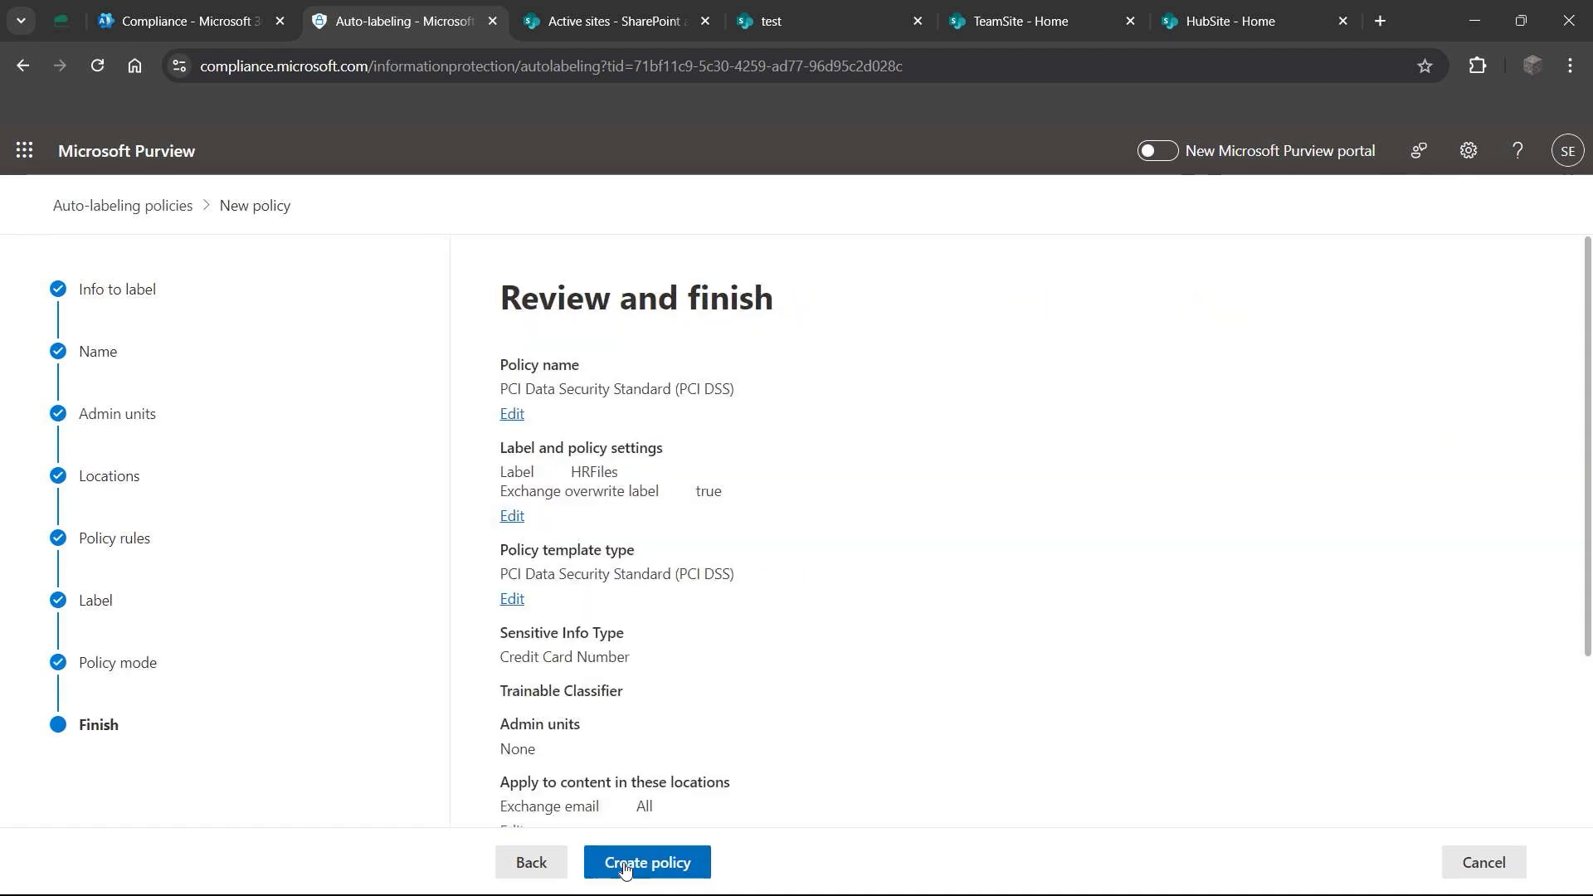
Step: Try once more to create the auto-labeling policy, and discard the unsaved policy
click(628, 861)
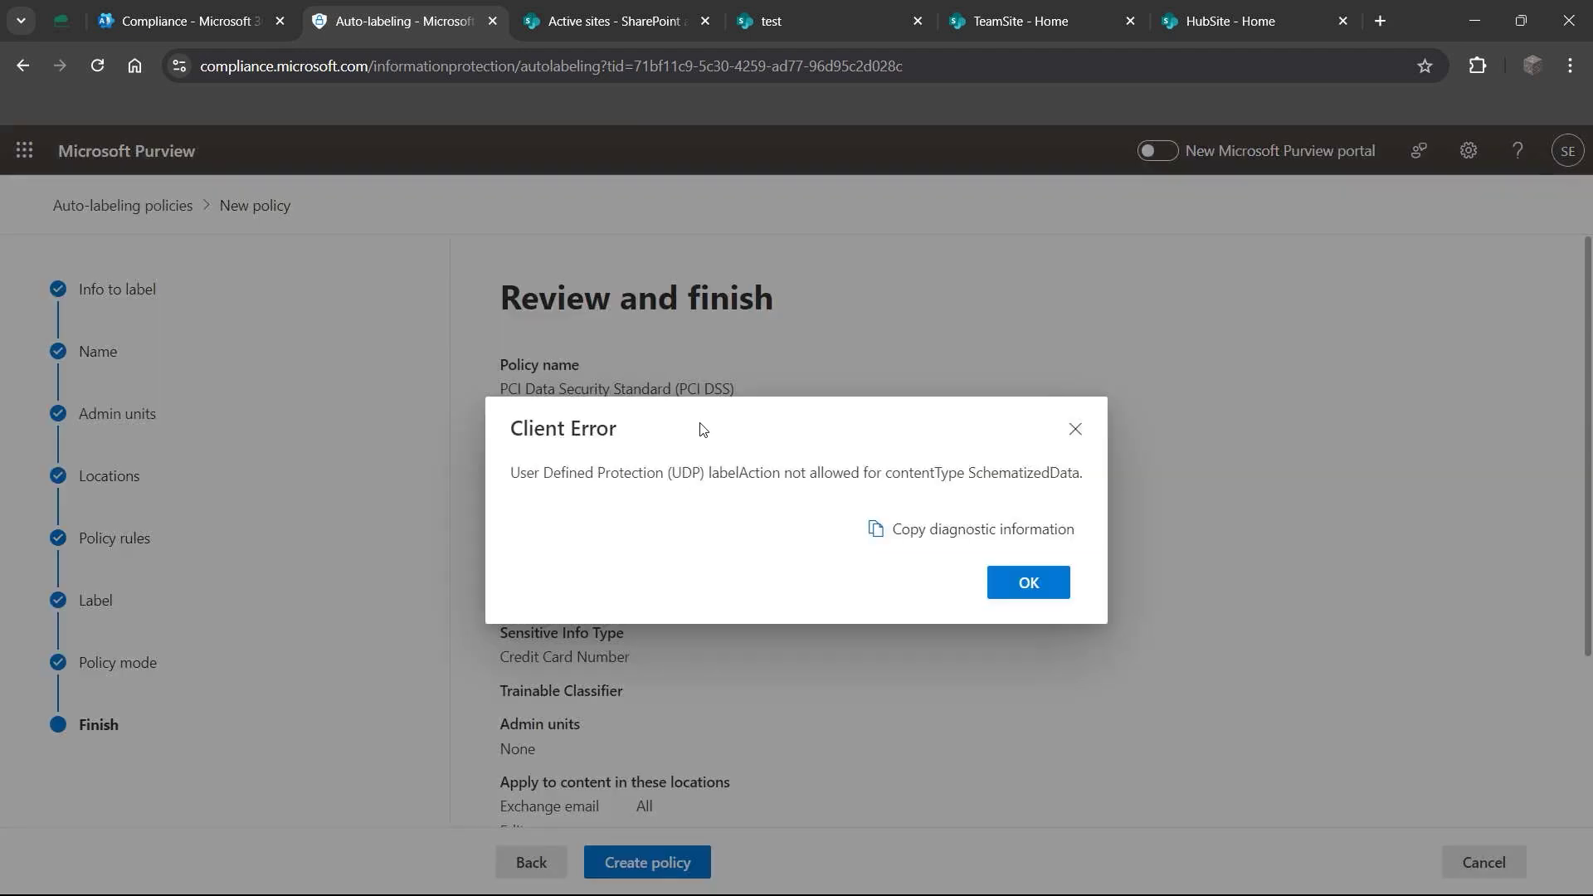
click(1029, 581)
click(1464, 865)
click(786, 564)
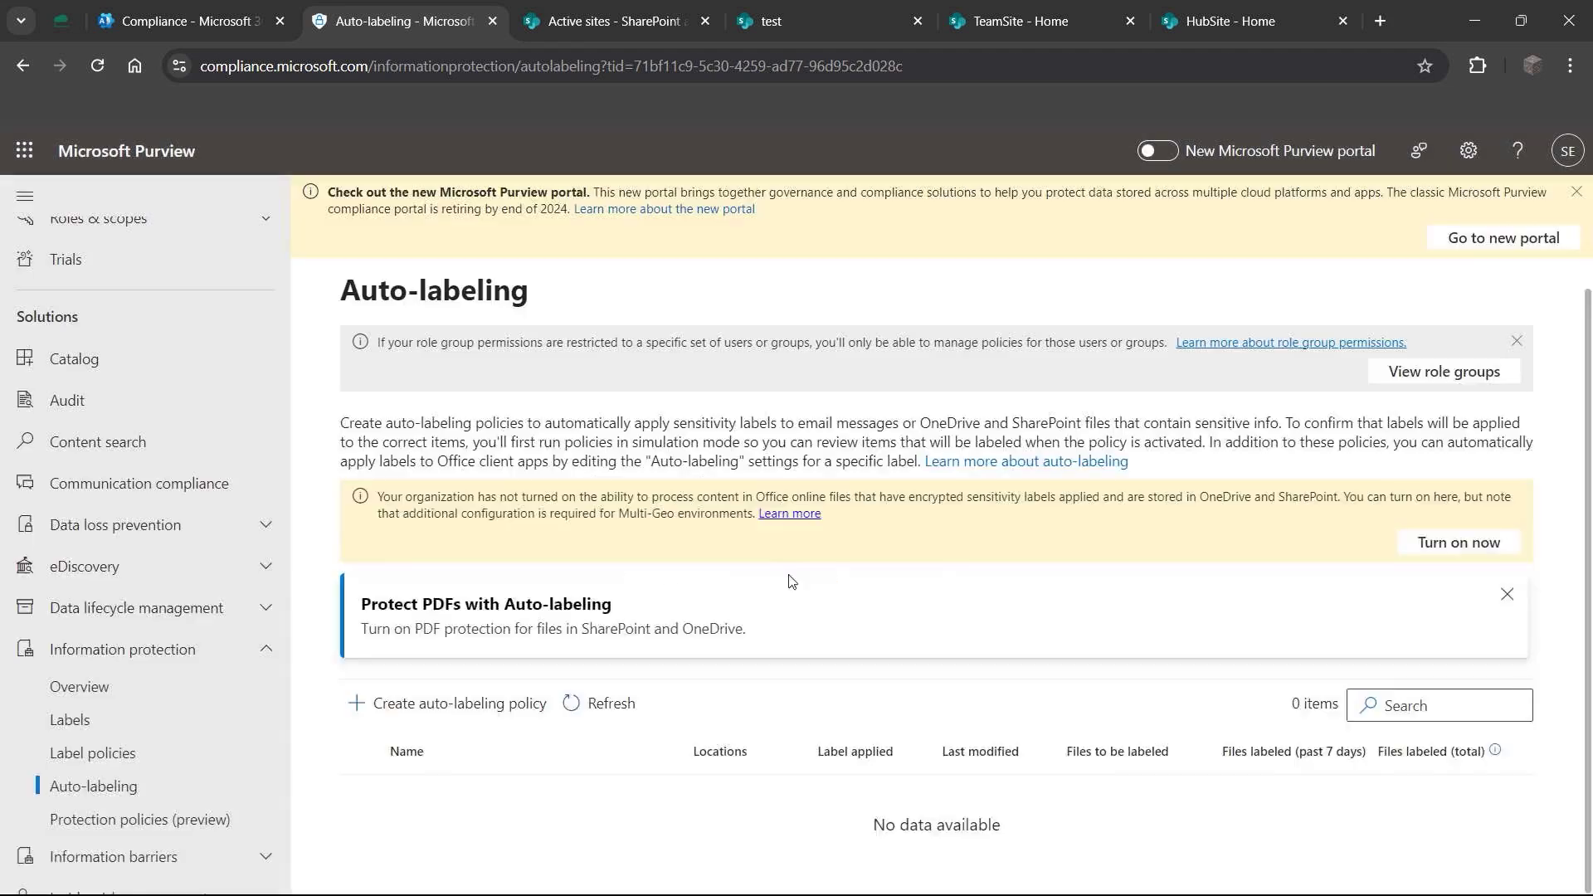
Step: Edit the HRFiles sensitivity label and remove Schematized data assets (preview) from its scope
click(125, 720)
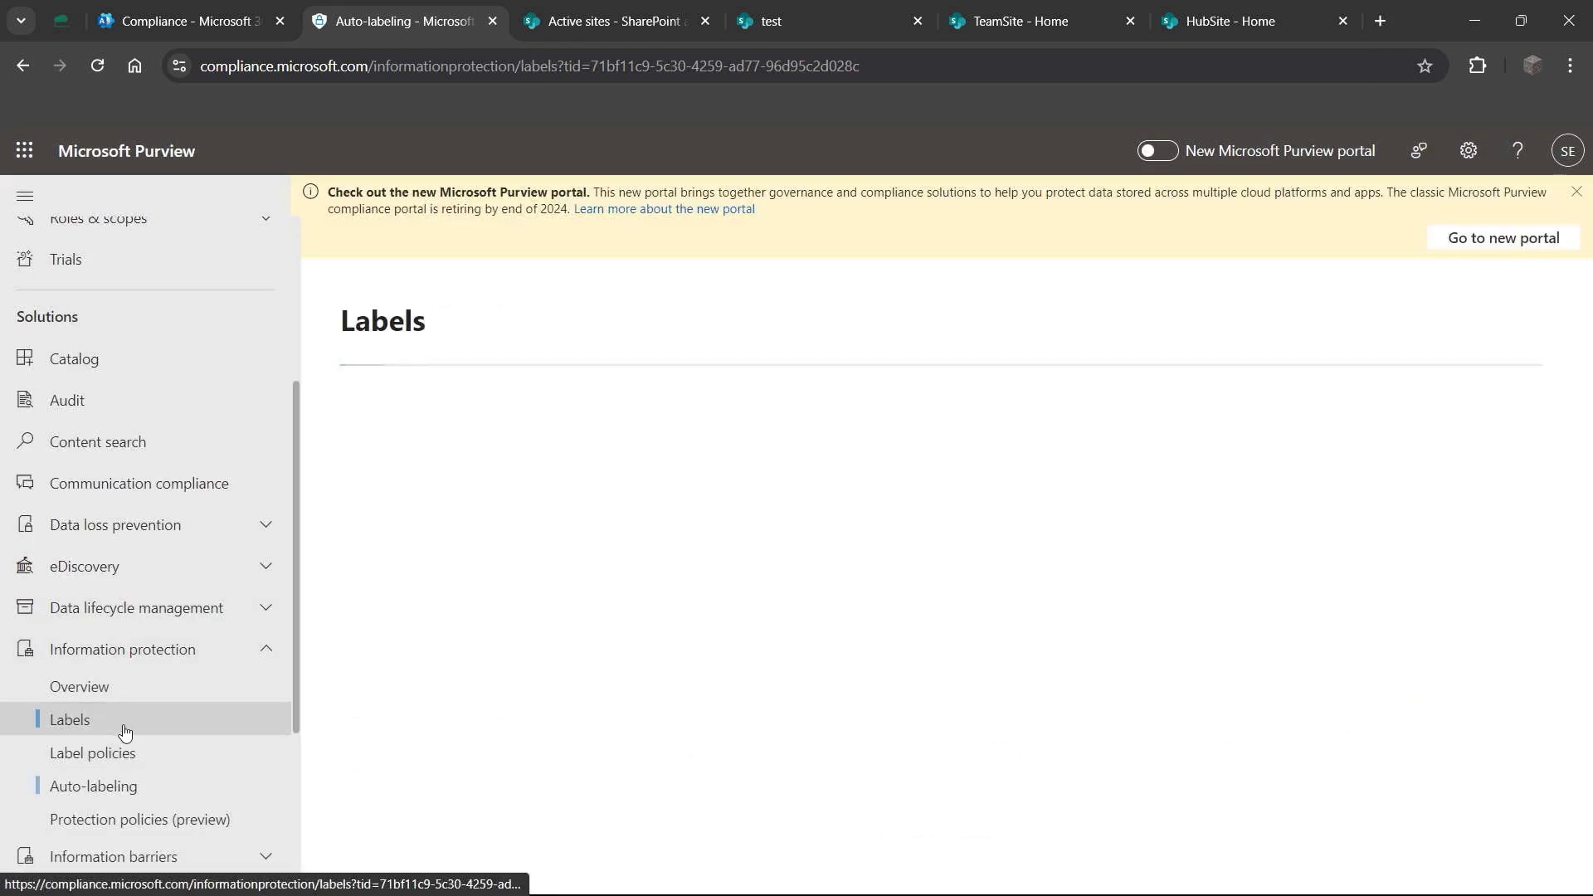
click(418, 668)
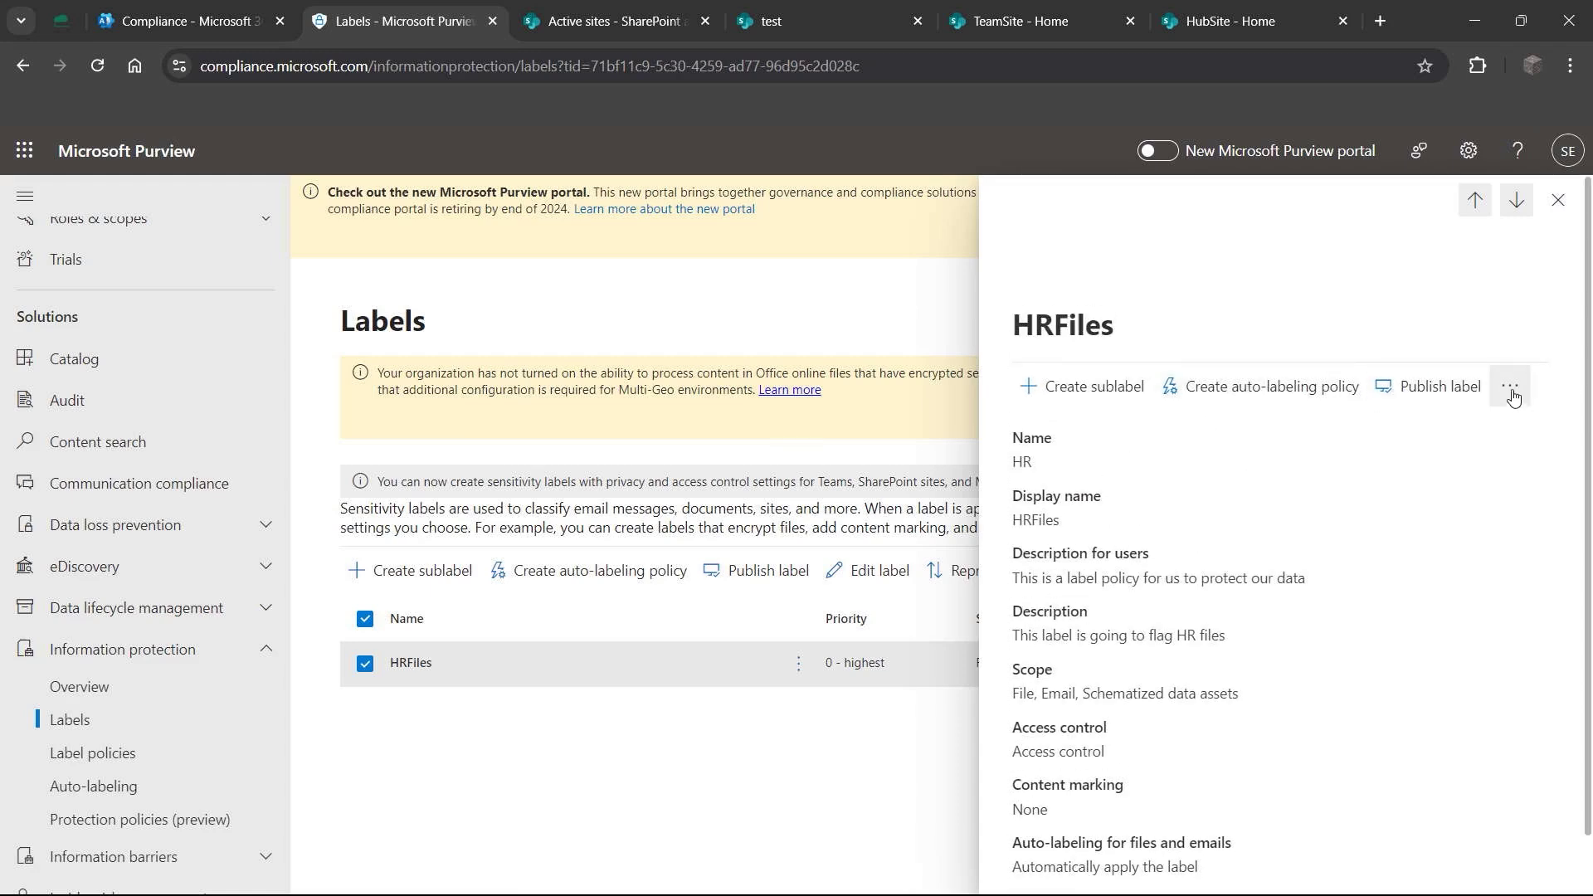
click(1510, 387)
click(1499, 427)
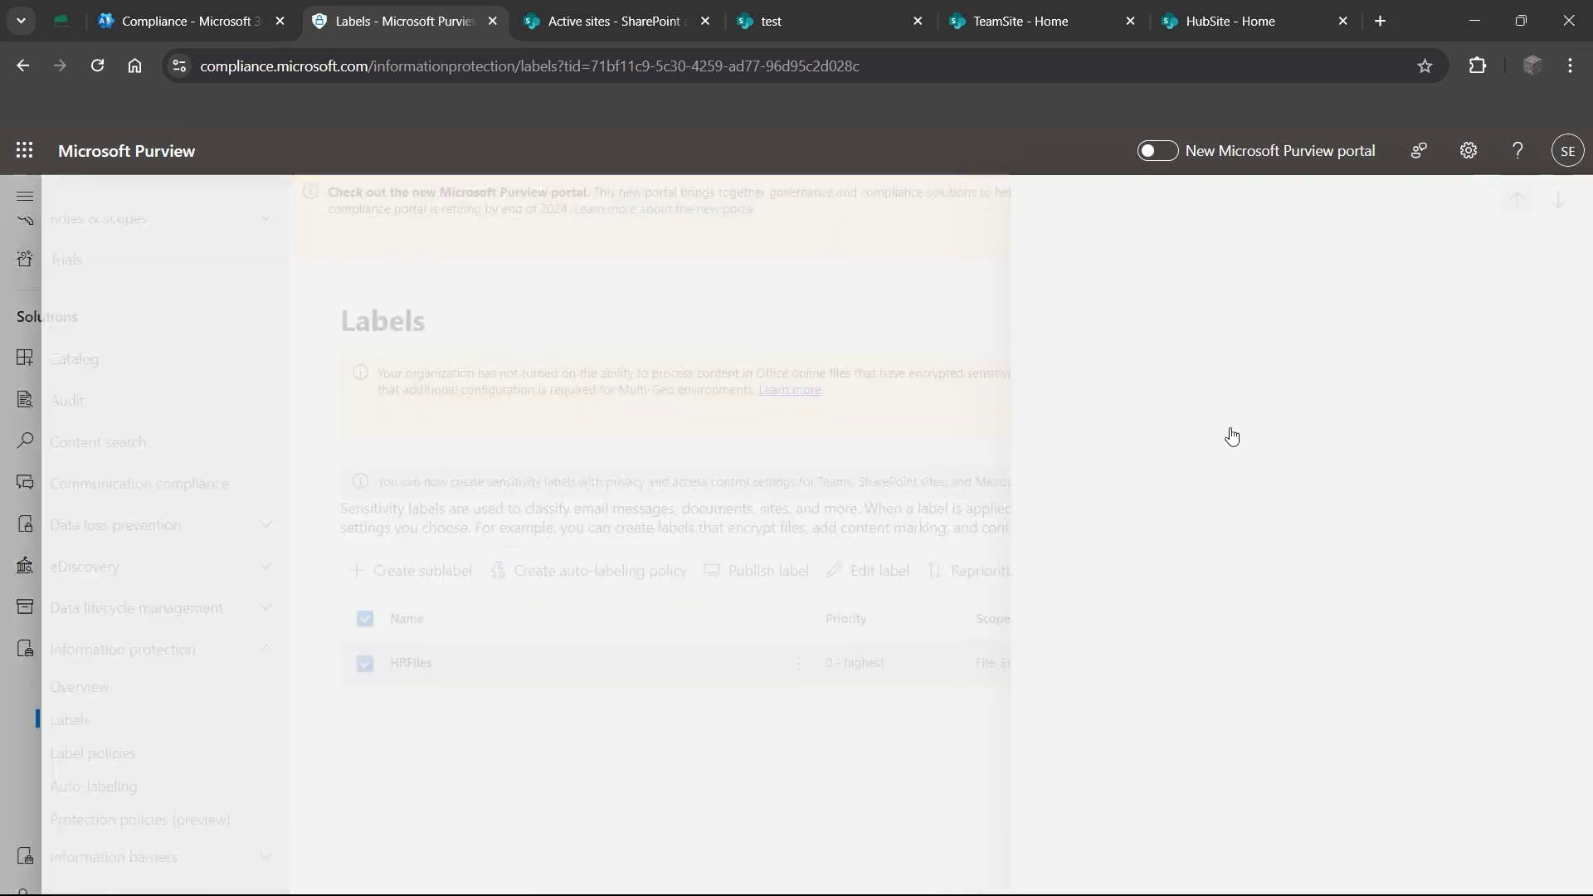
scroll(890, 467, down, 4)
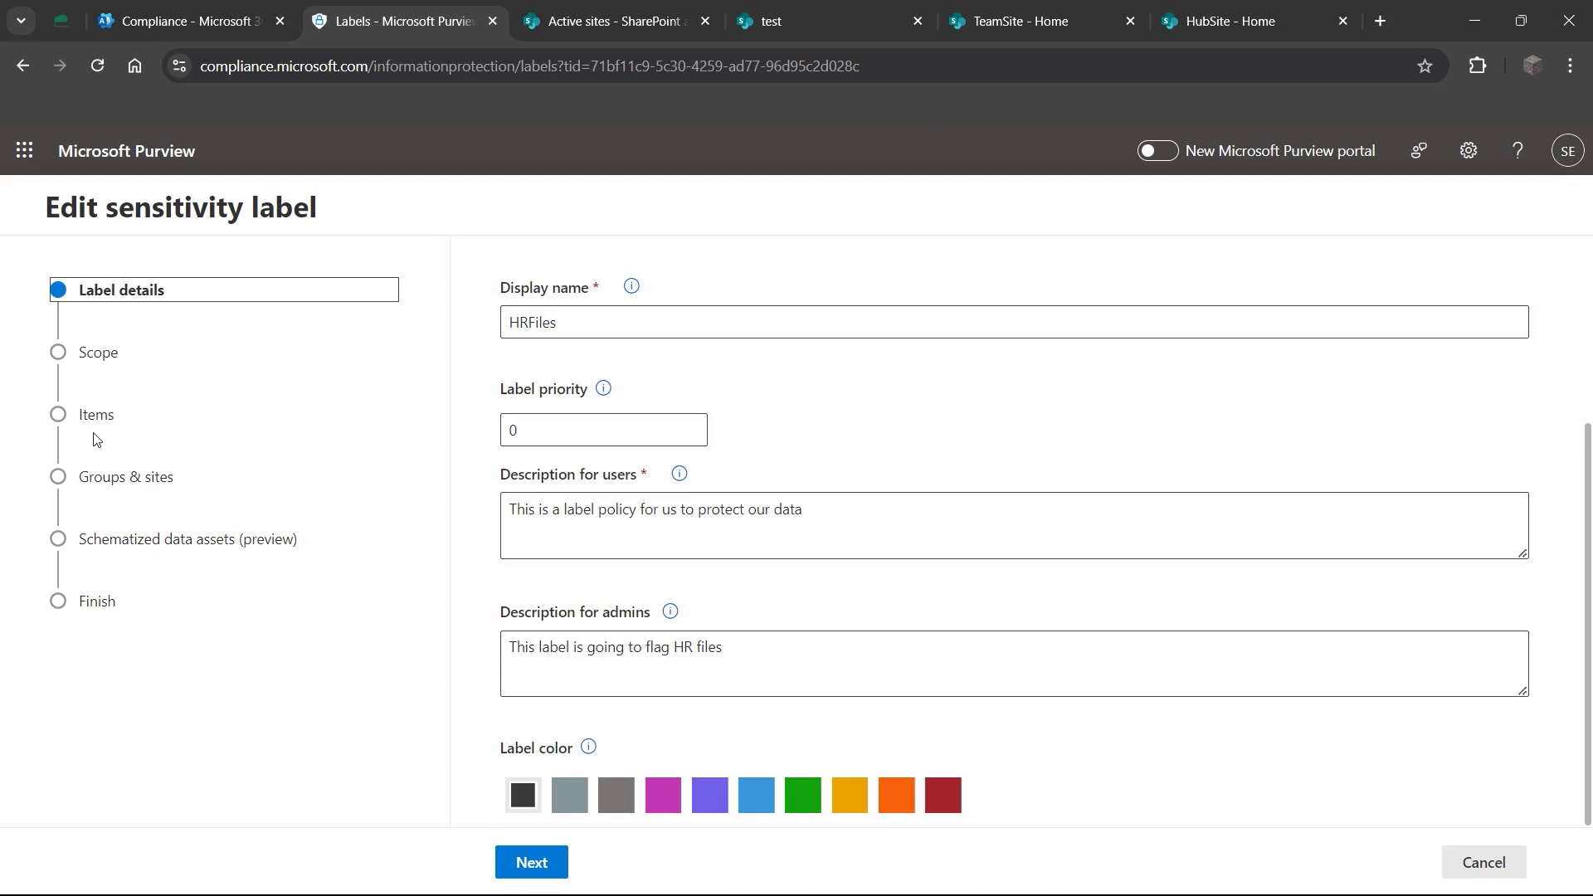
click(560, 859)
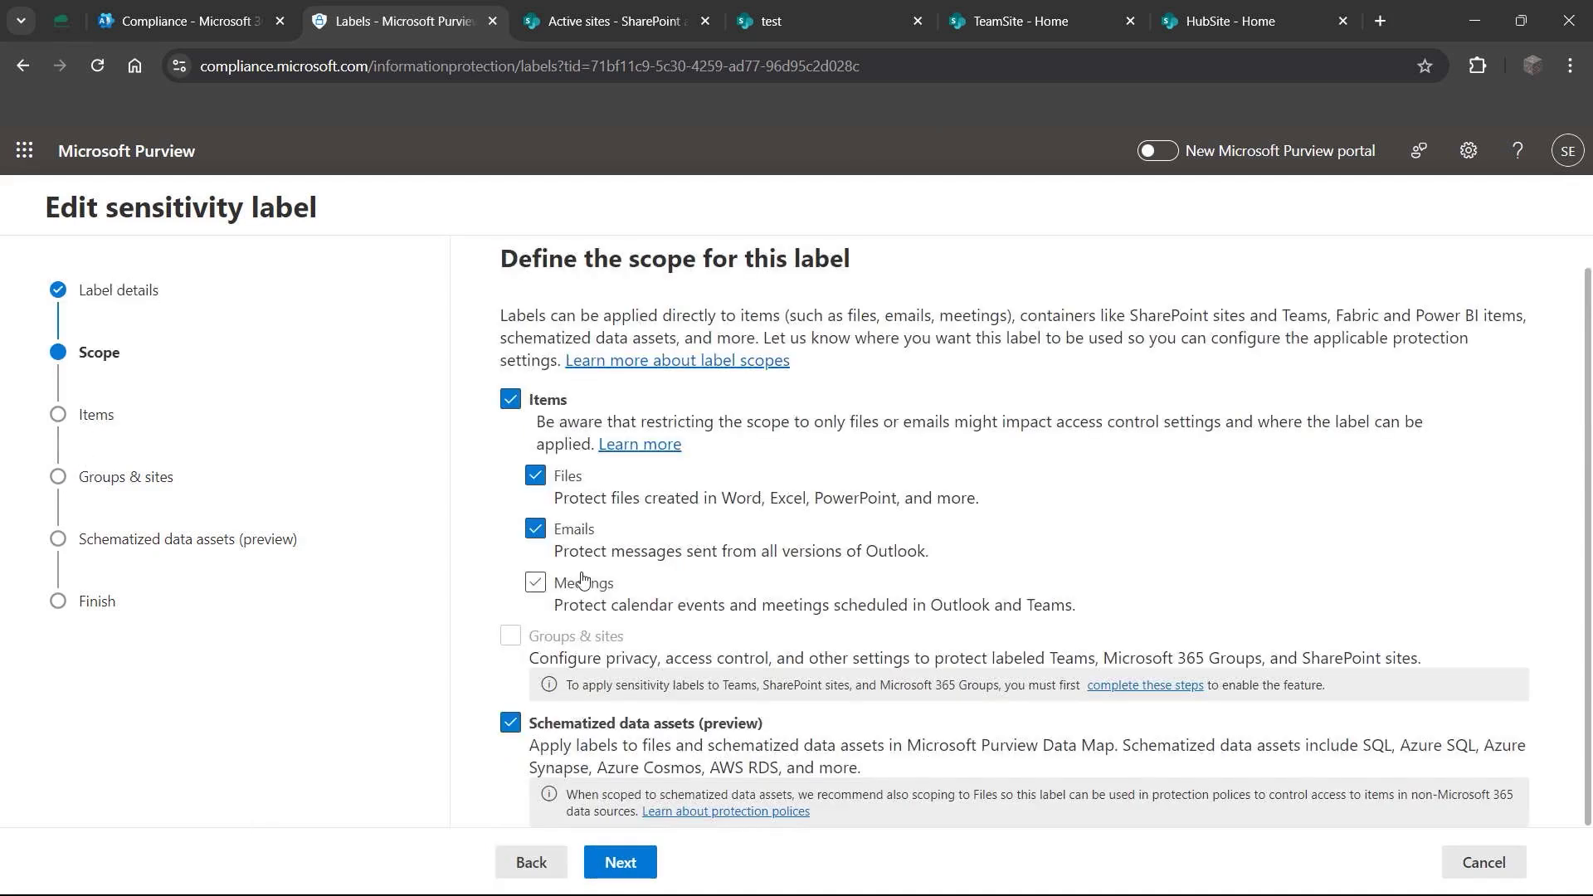
click(511, 721)
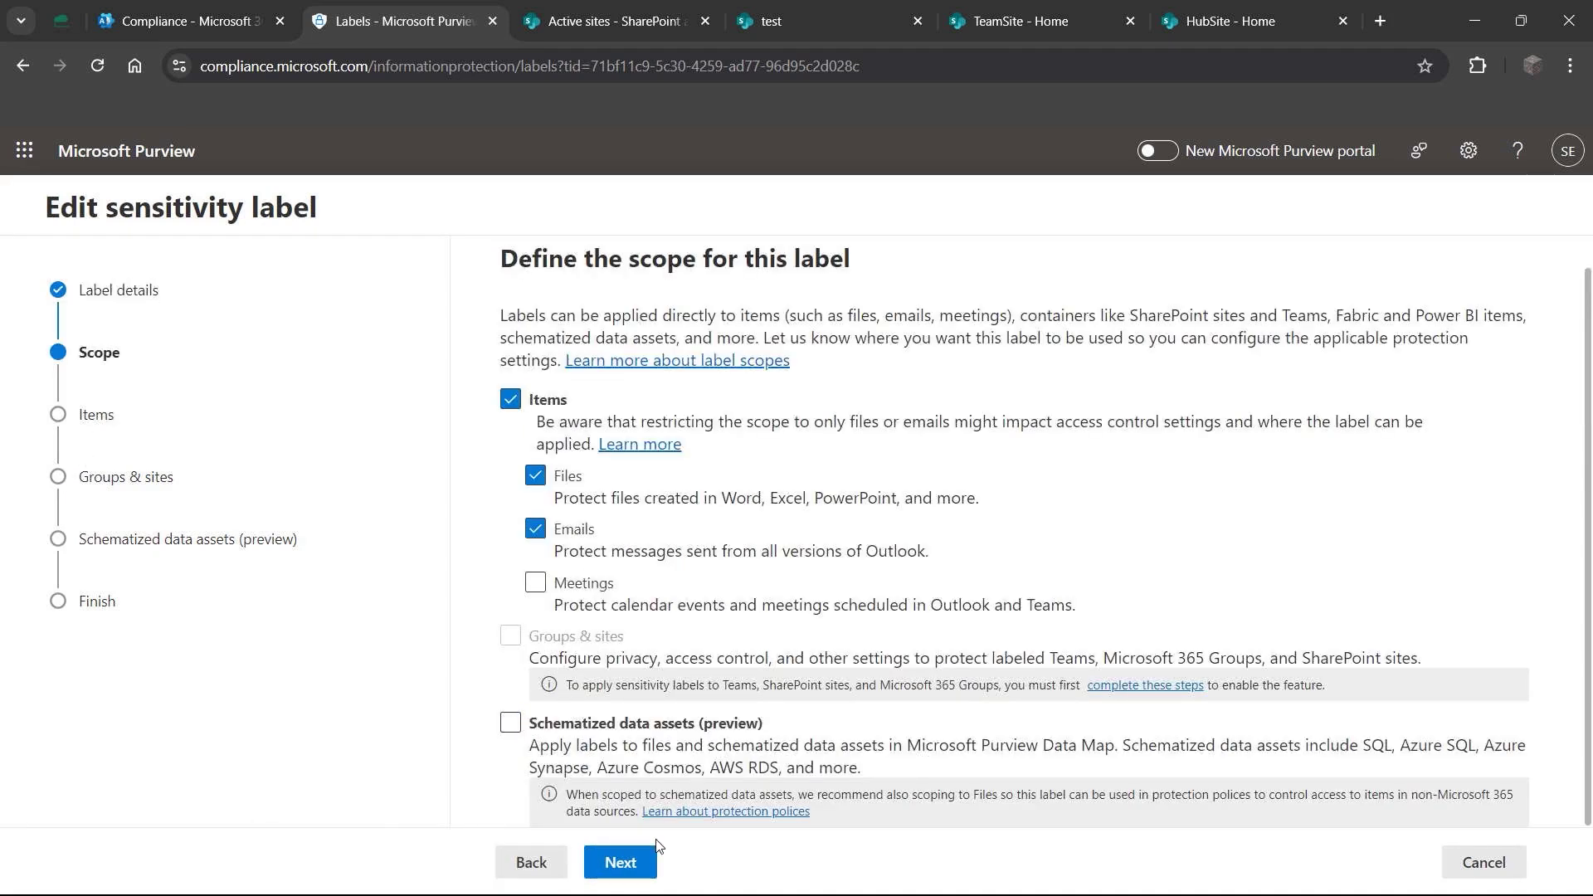
Step: Keep the HRFiles label's remaining settings, save the label, and return to the auto-labeling policies
click(612, 870)
click(619, 863)
click(618, 863)
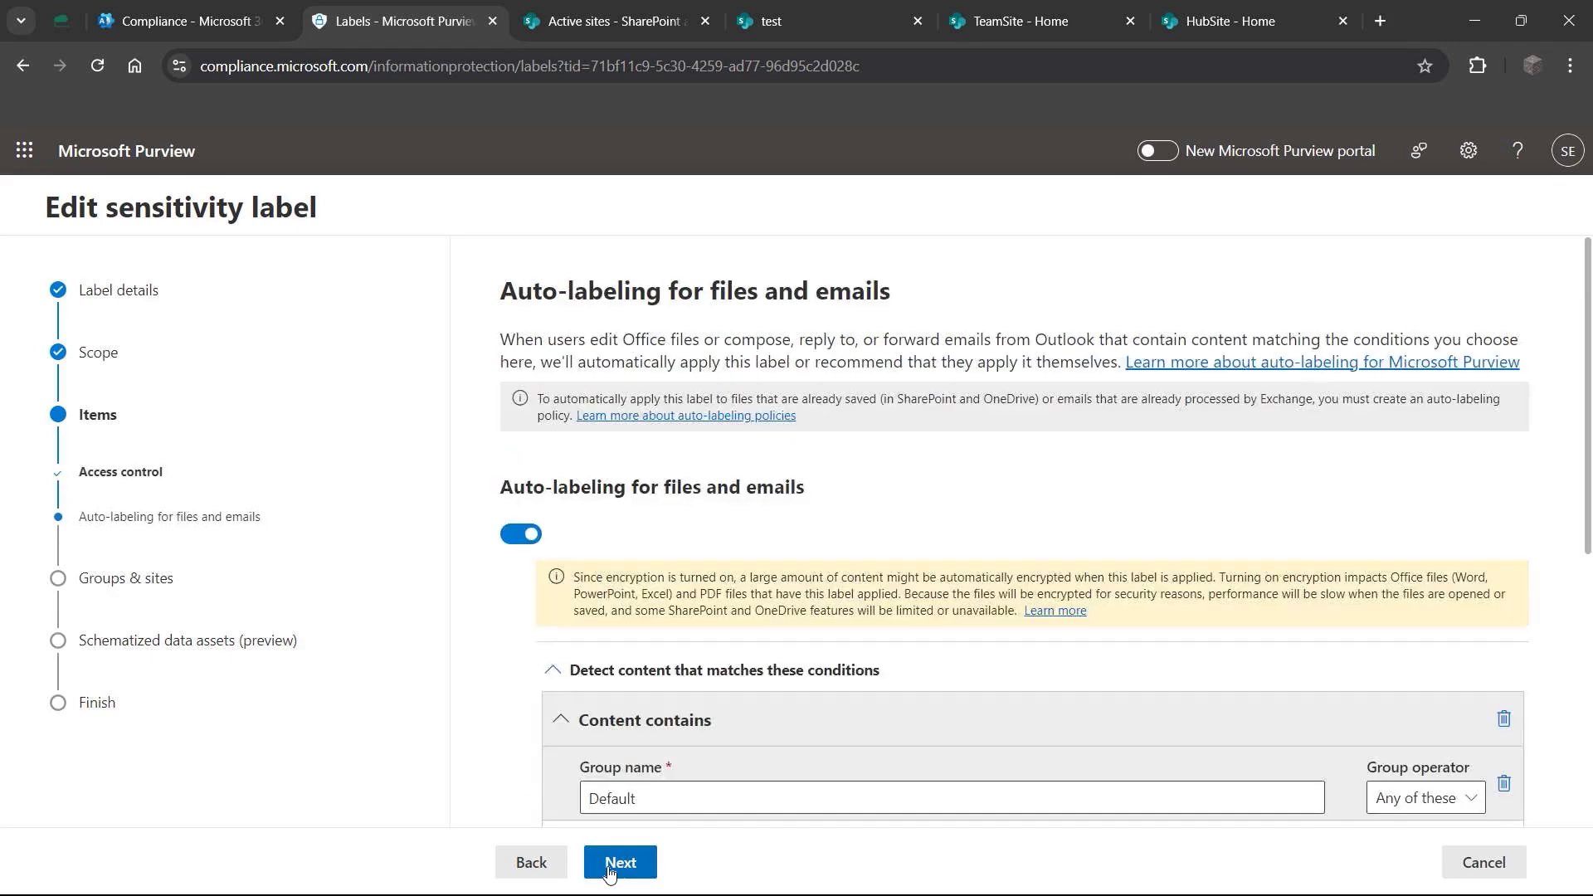
click(619, 863)
click(610, 867)
click(611, 867)
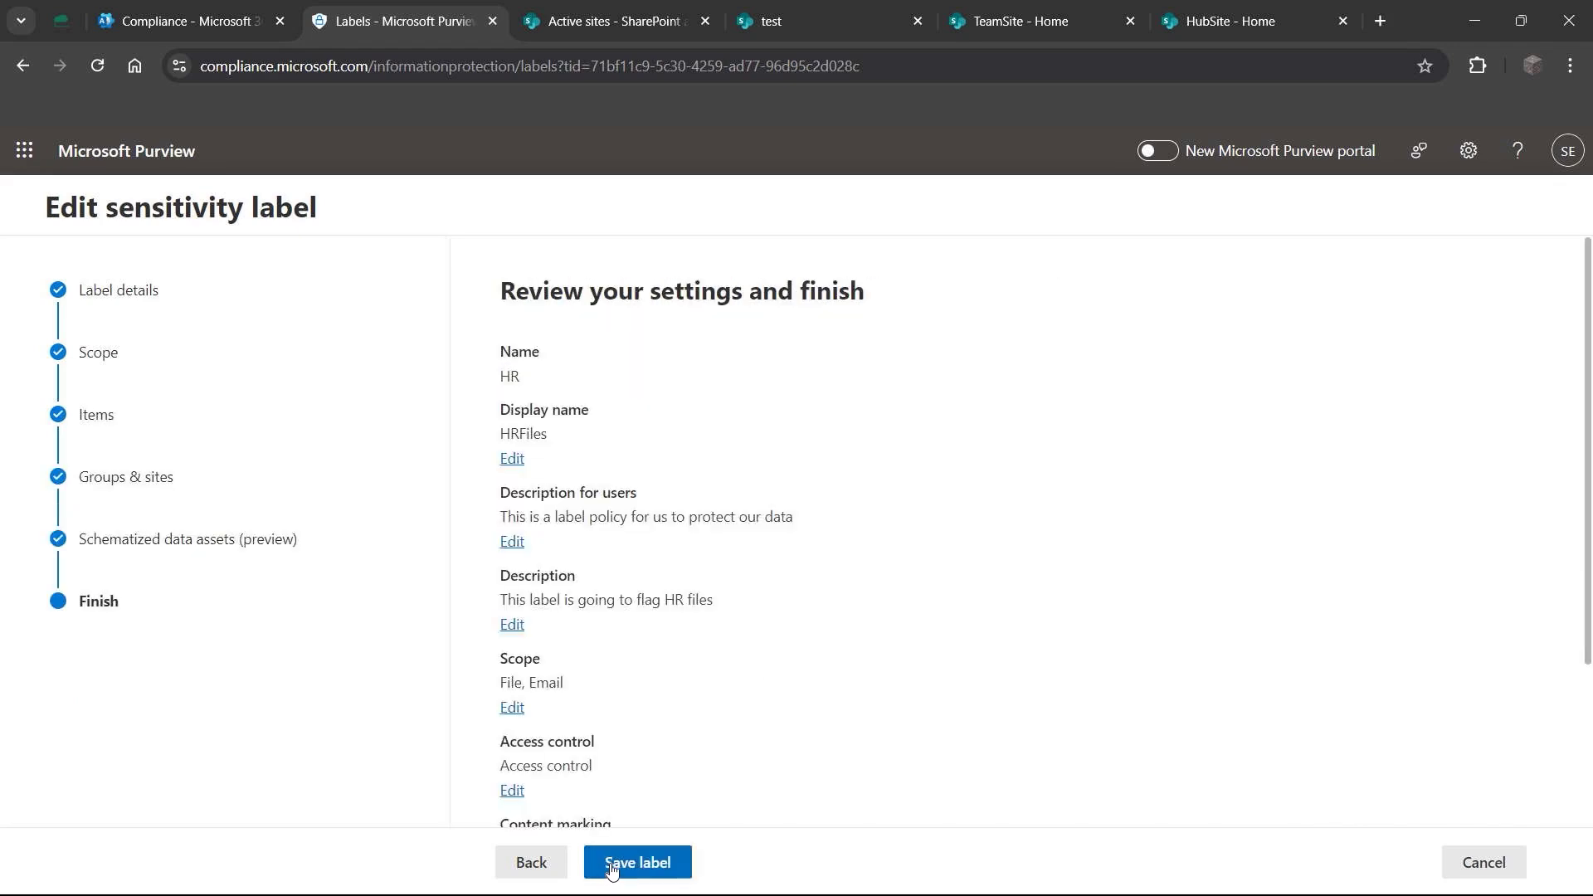
click(613, 867)
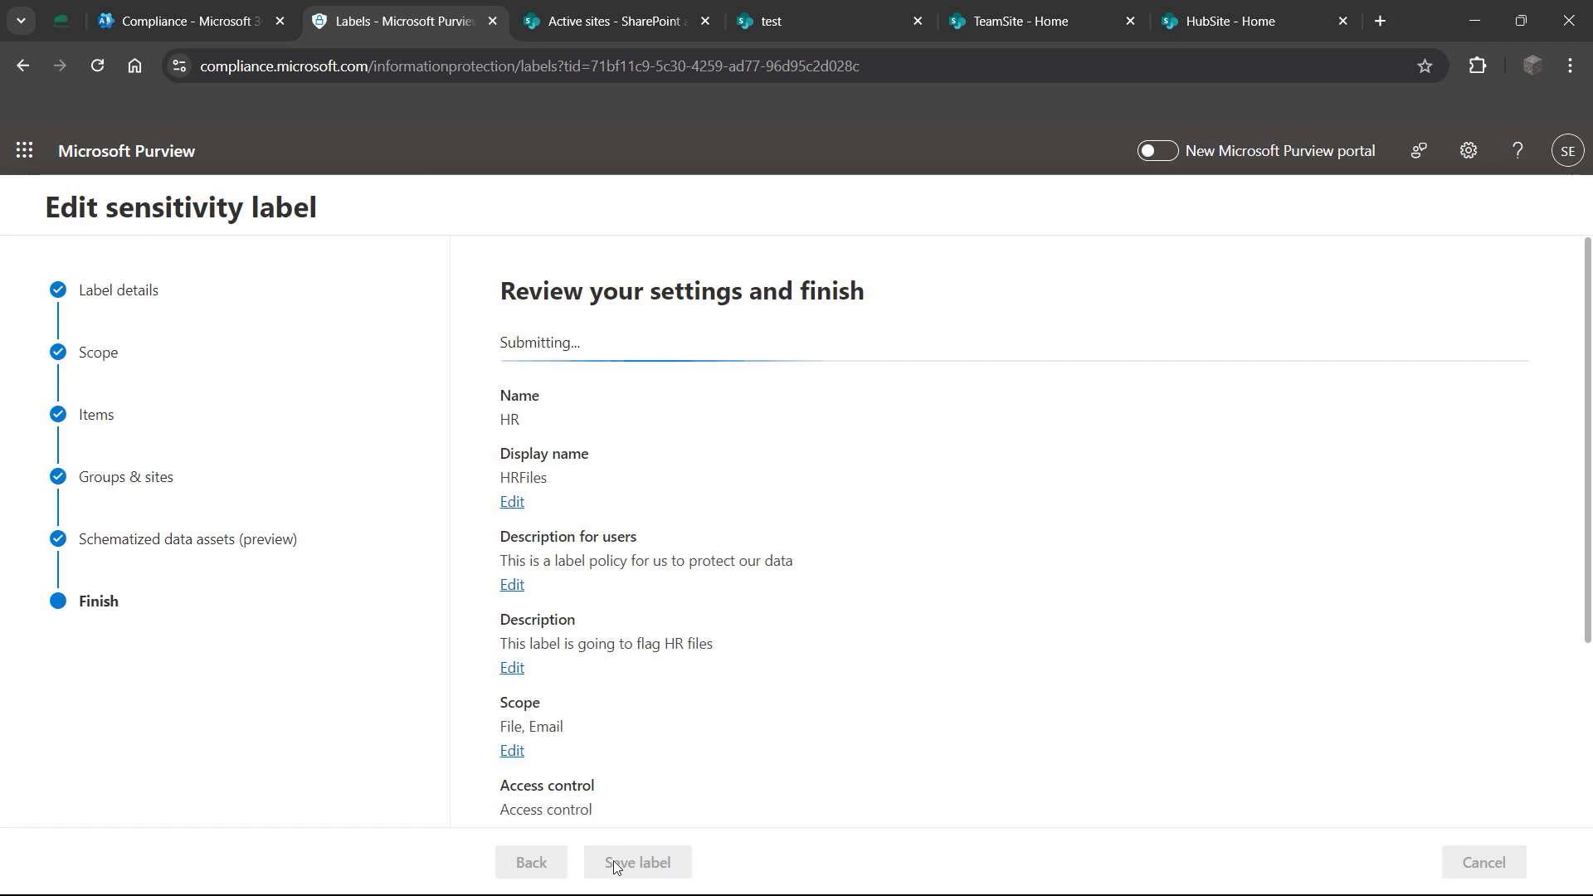
click(569, 865)
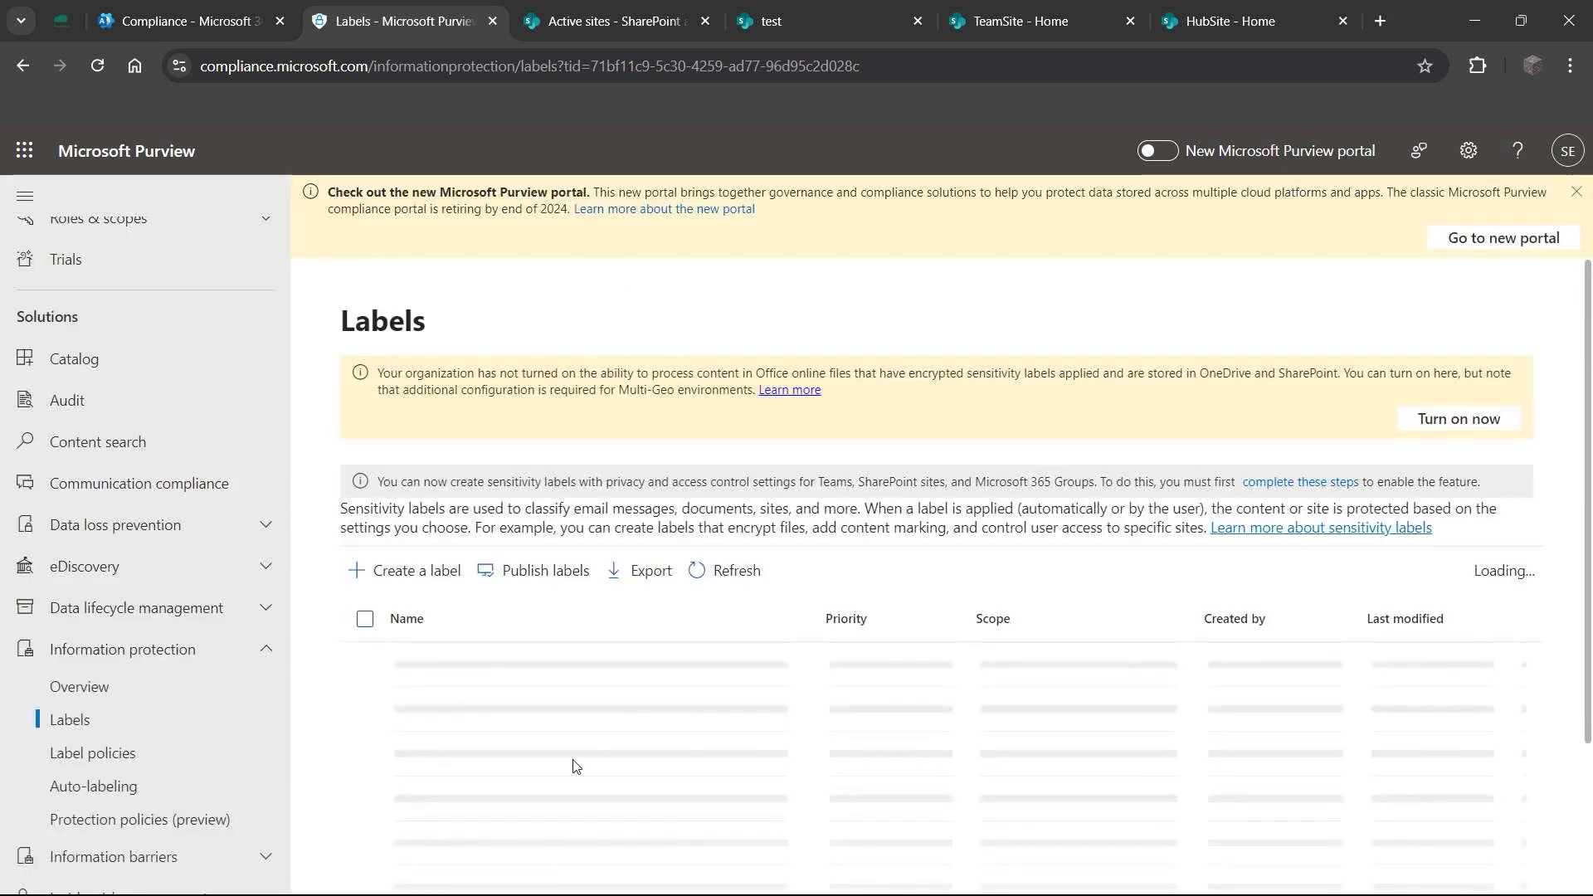
click(133, 786)
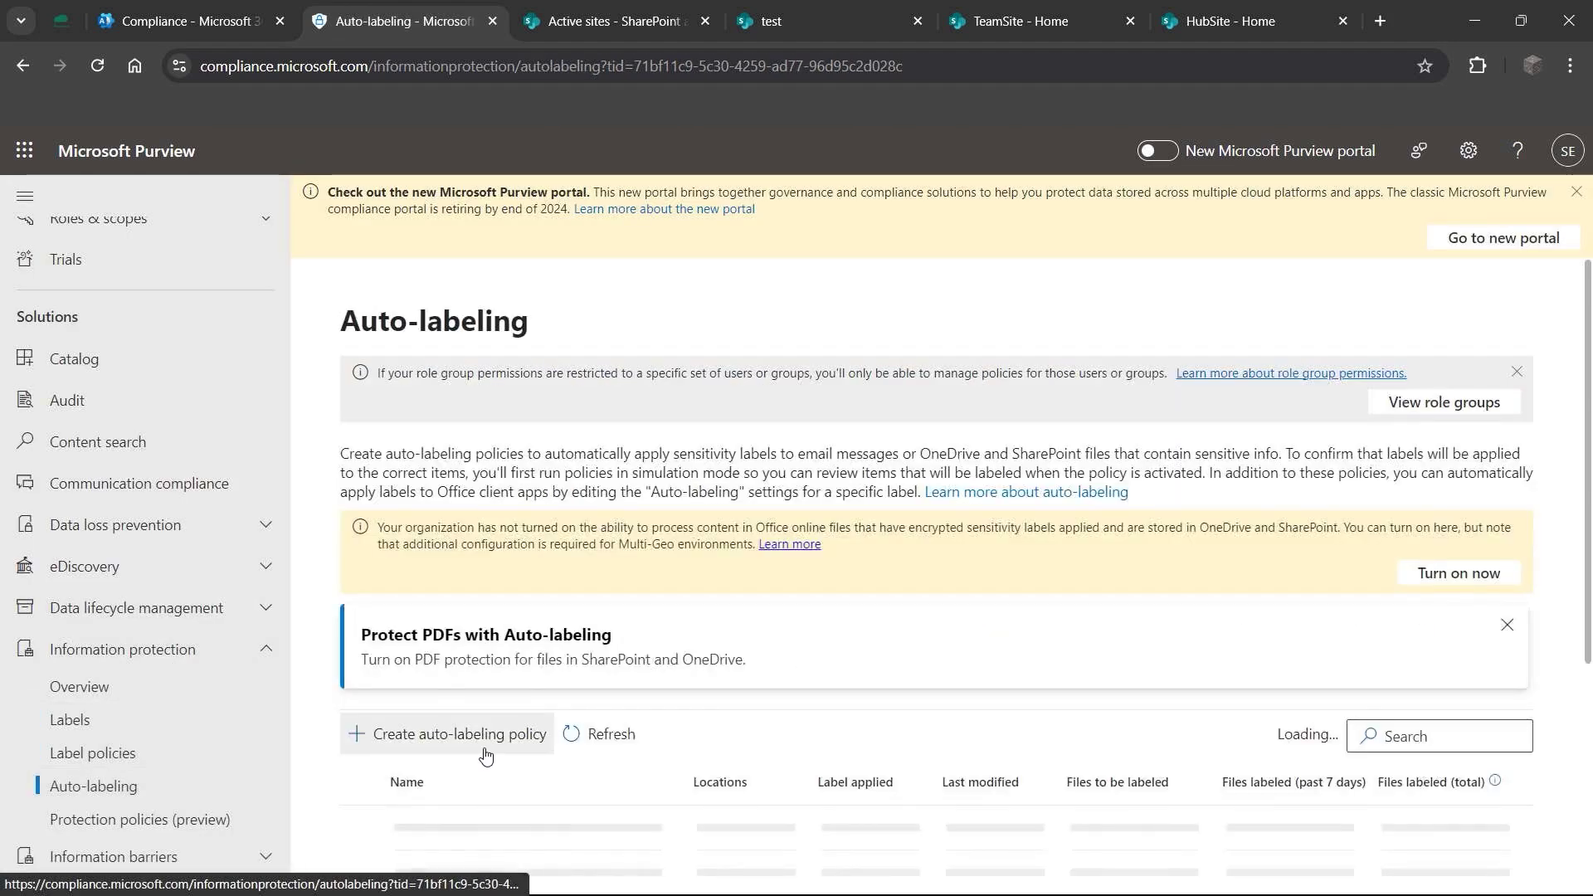
Step: Start a new auto-labeling policy from the Financial template PCI Data Security Standard (PCI DSS)
click(521, 698)
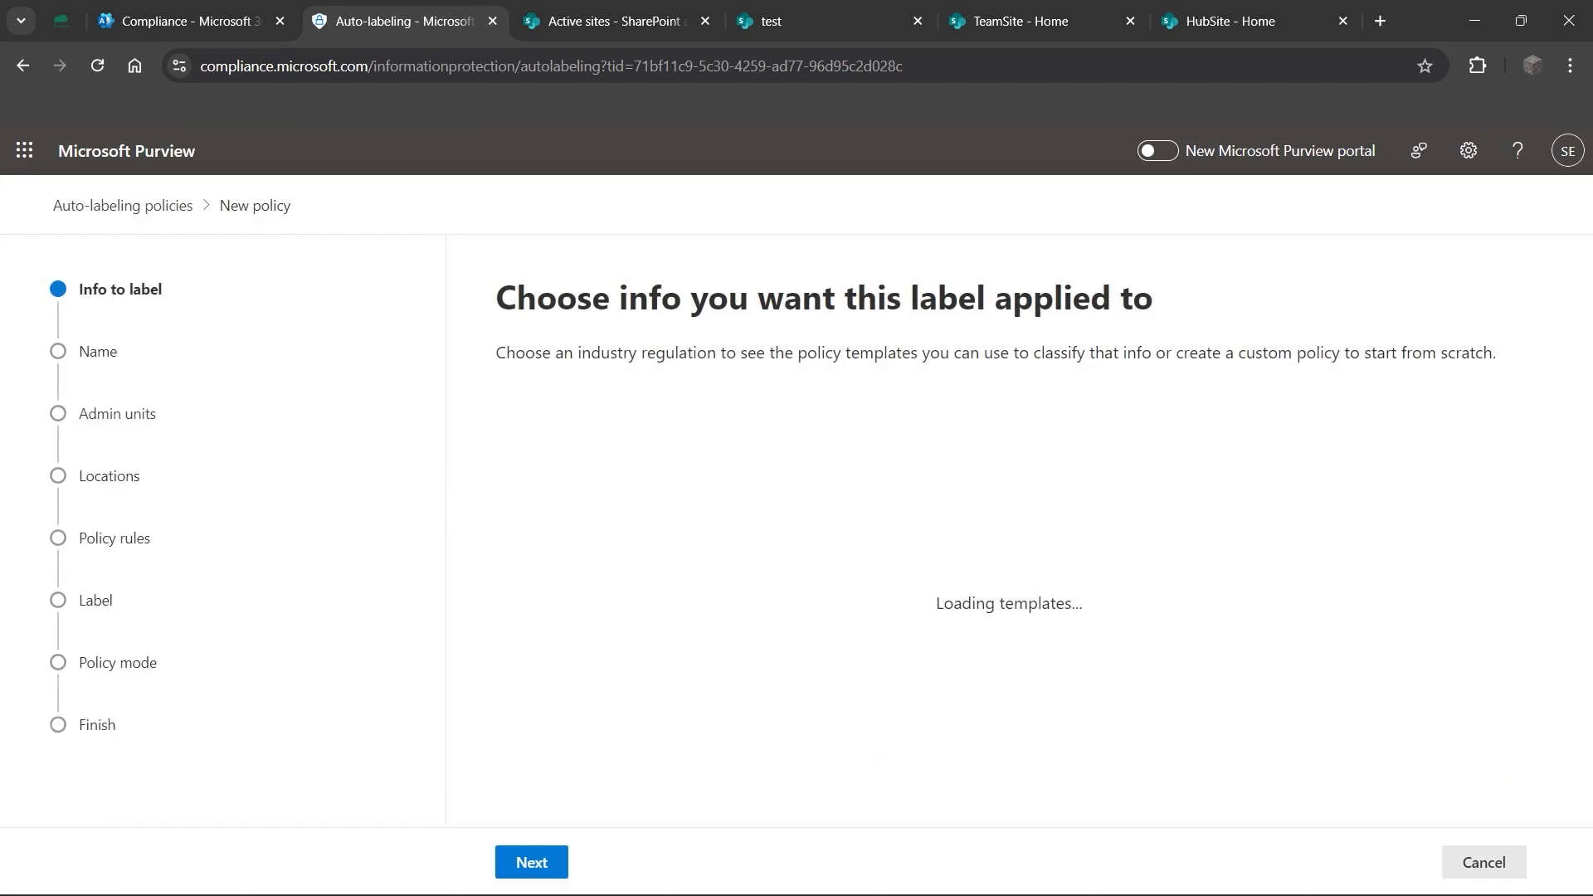
click(541, 863)
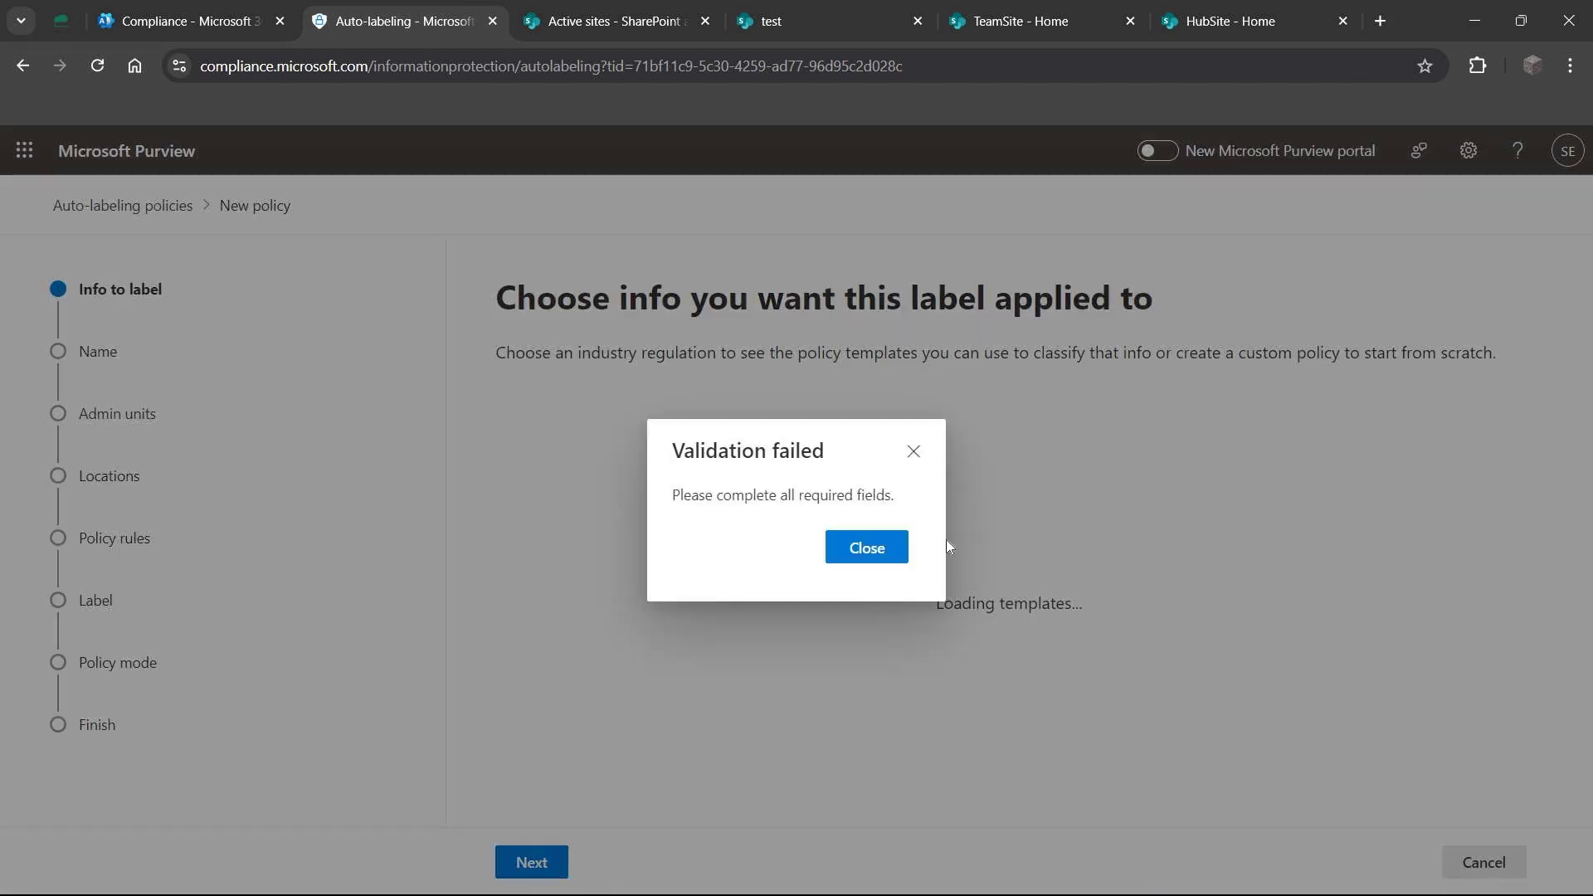
click(886, 549)
click(641, 629)
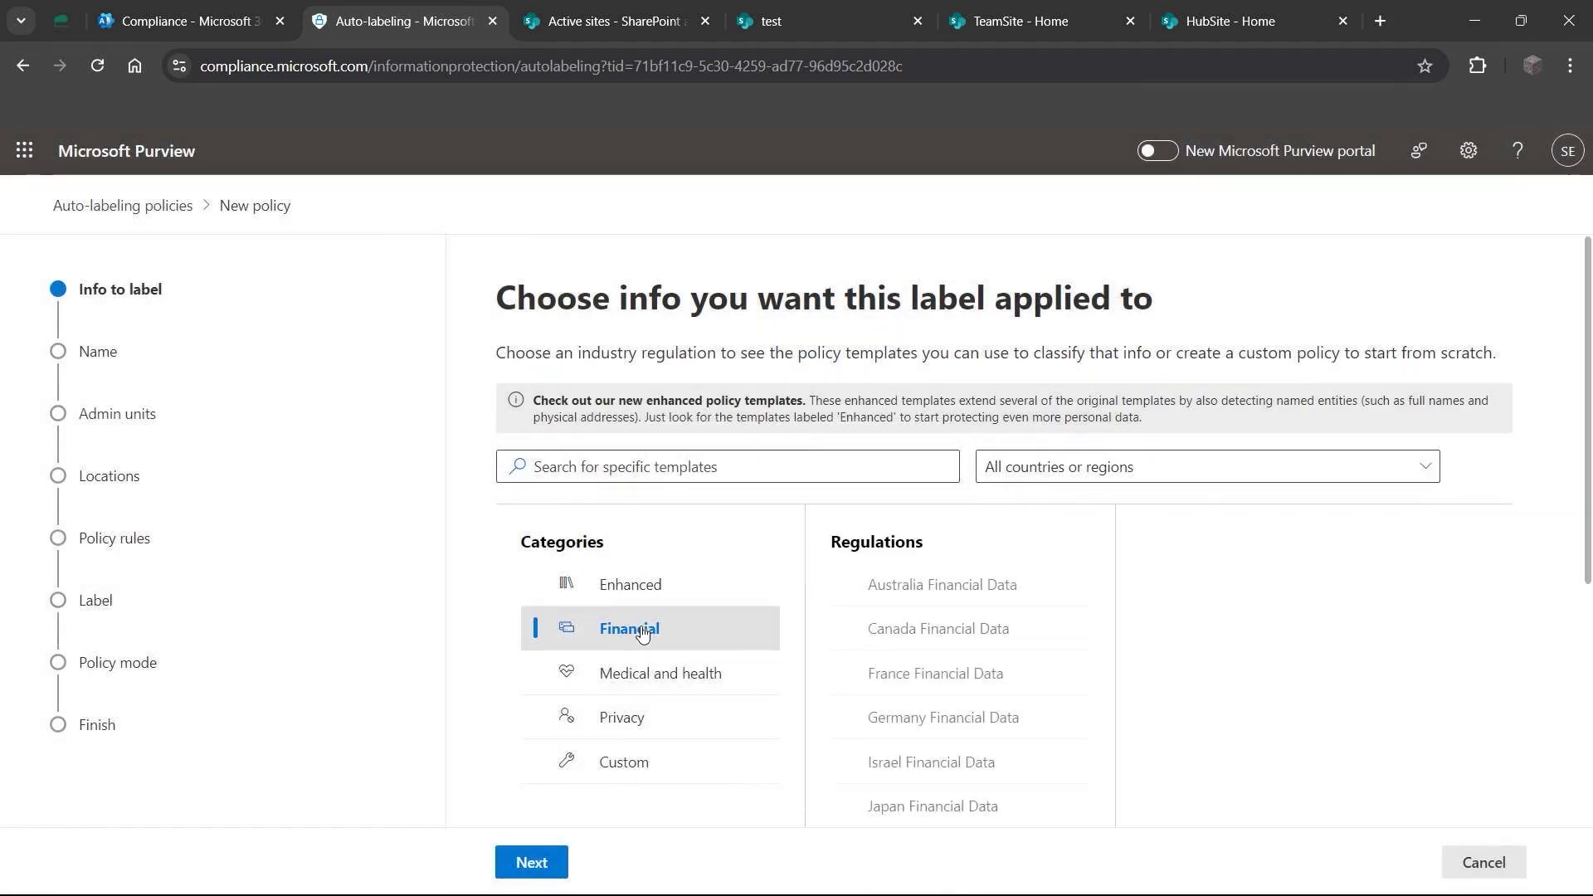
scroll(1082, 711, down, 1)
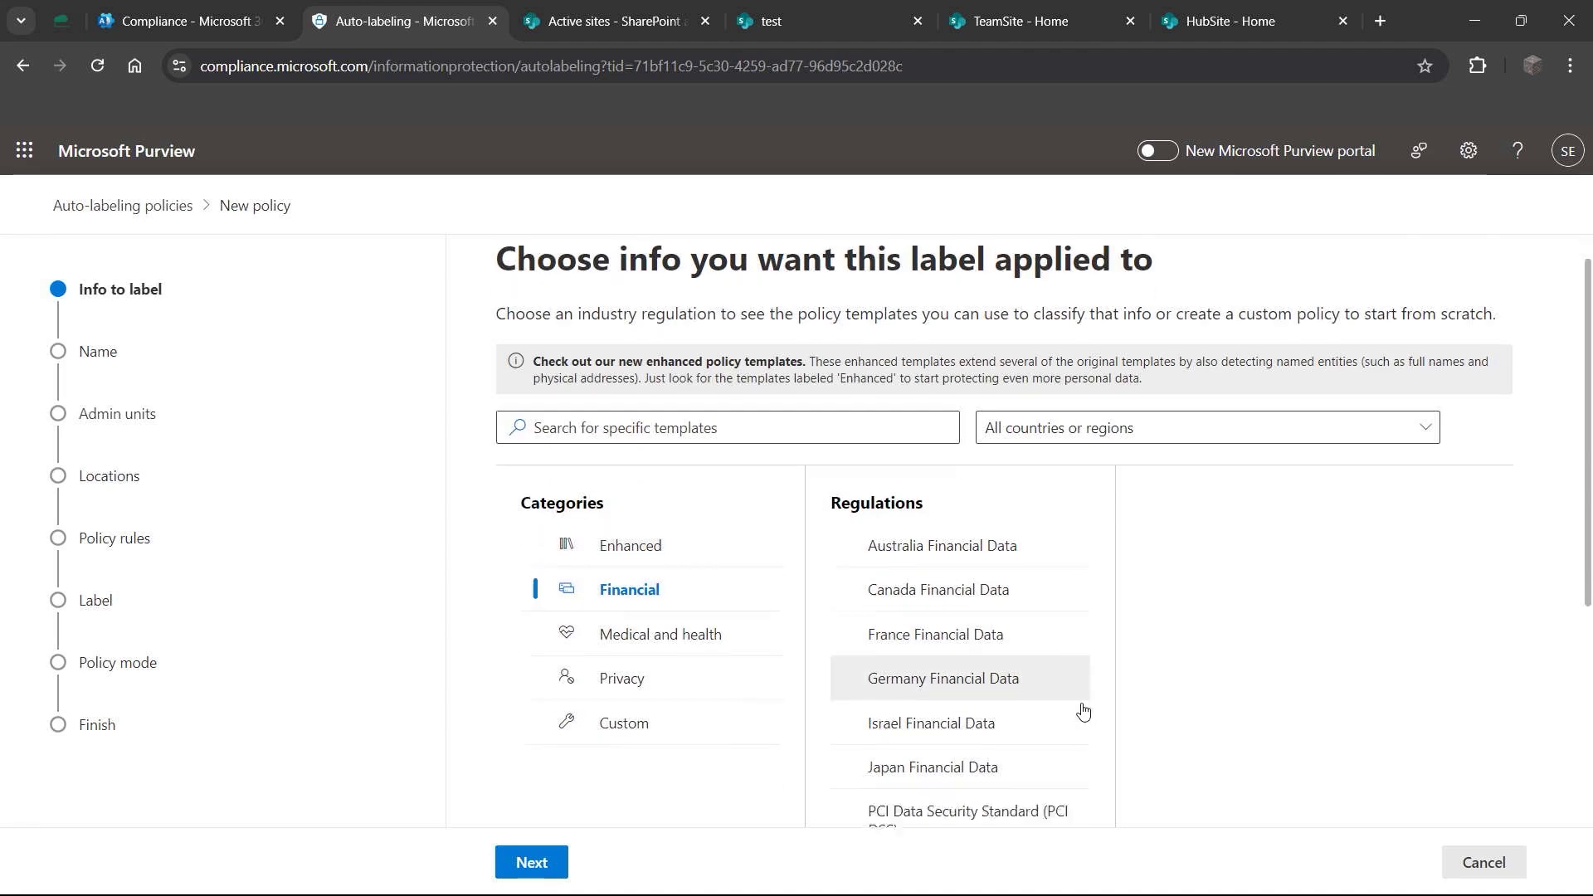
scroll(1082, 710, down, 2)
click(987, 652)
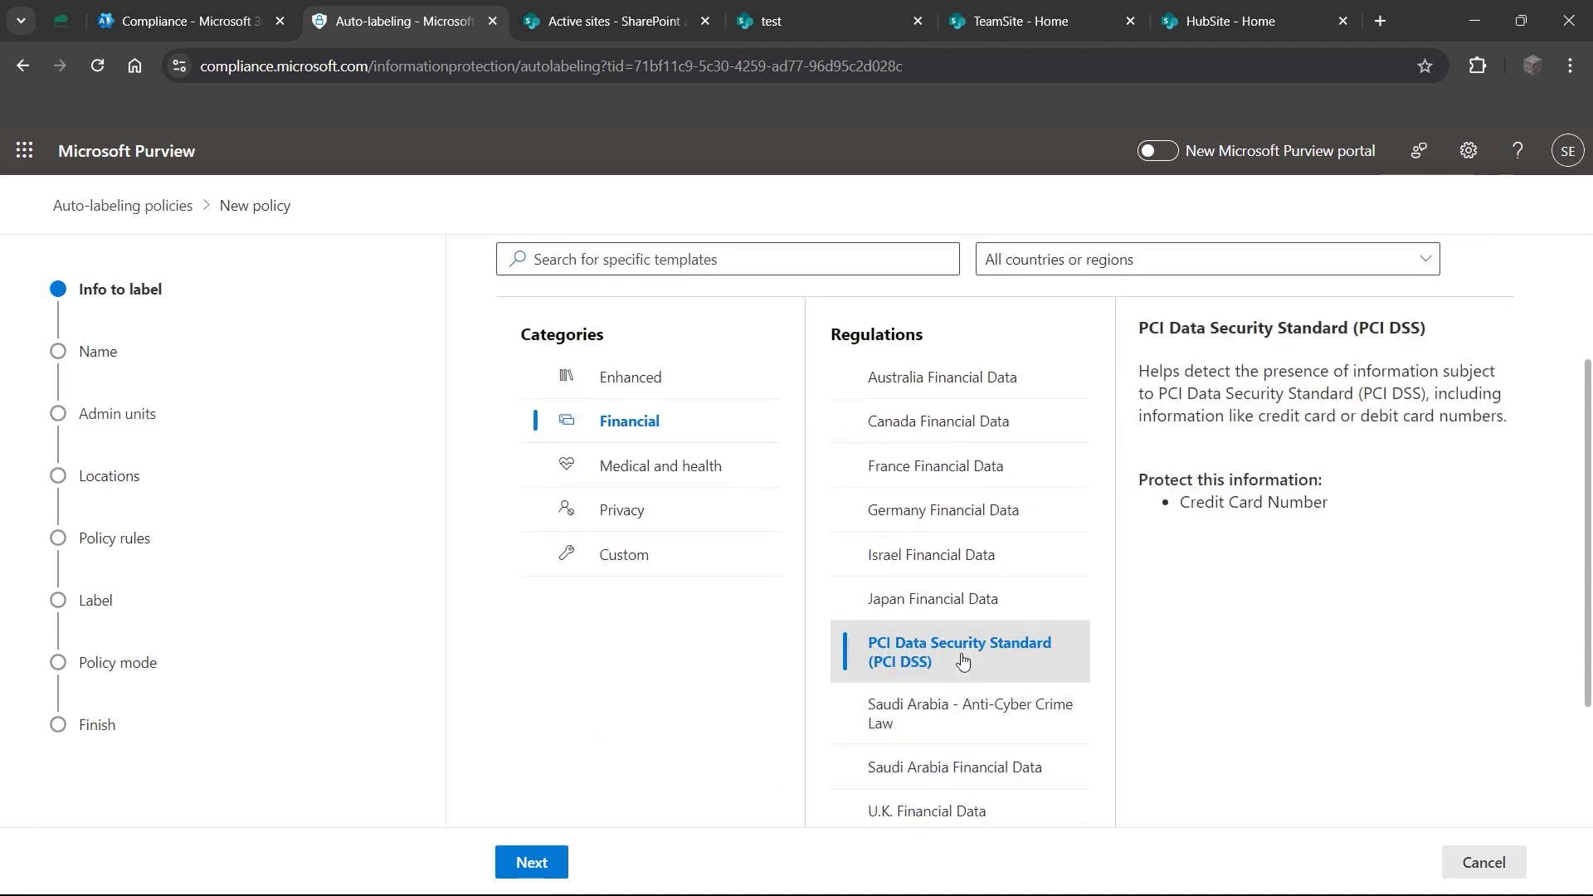
click(517, 858)
Step: Keep the policy's suggested name and admin units, and limit its locations to Exchange email by excluding SharePoint sites and OneDrive accounts
click(654, 861)
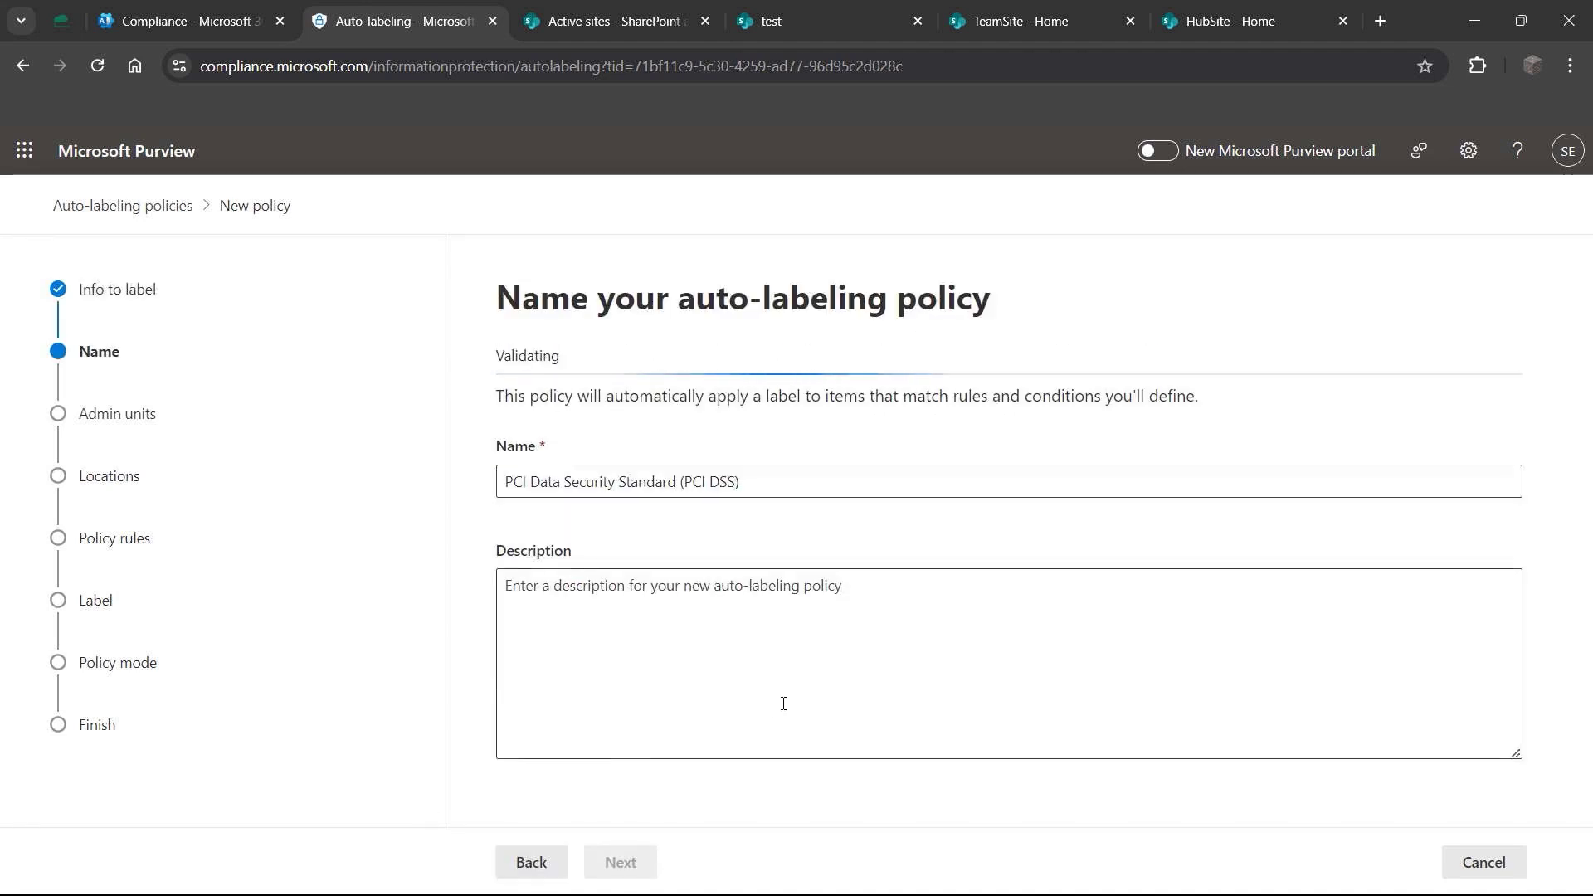
click(637, 863)
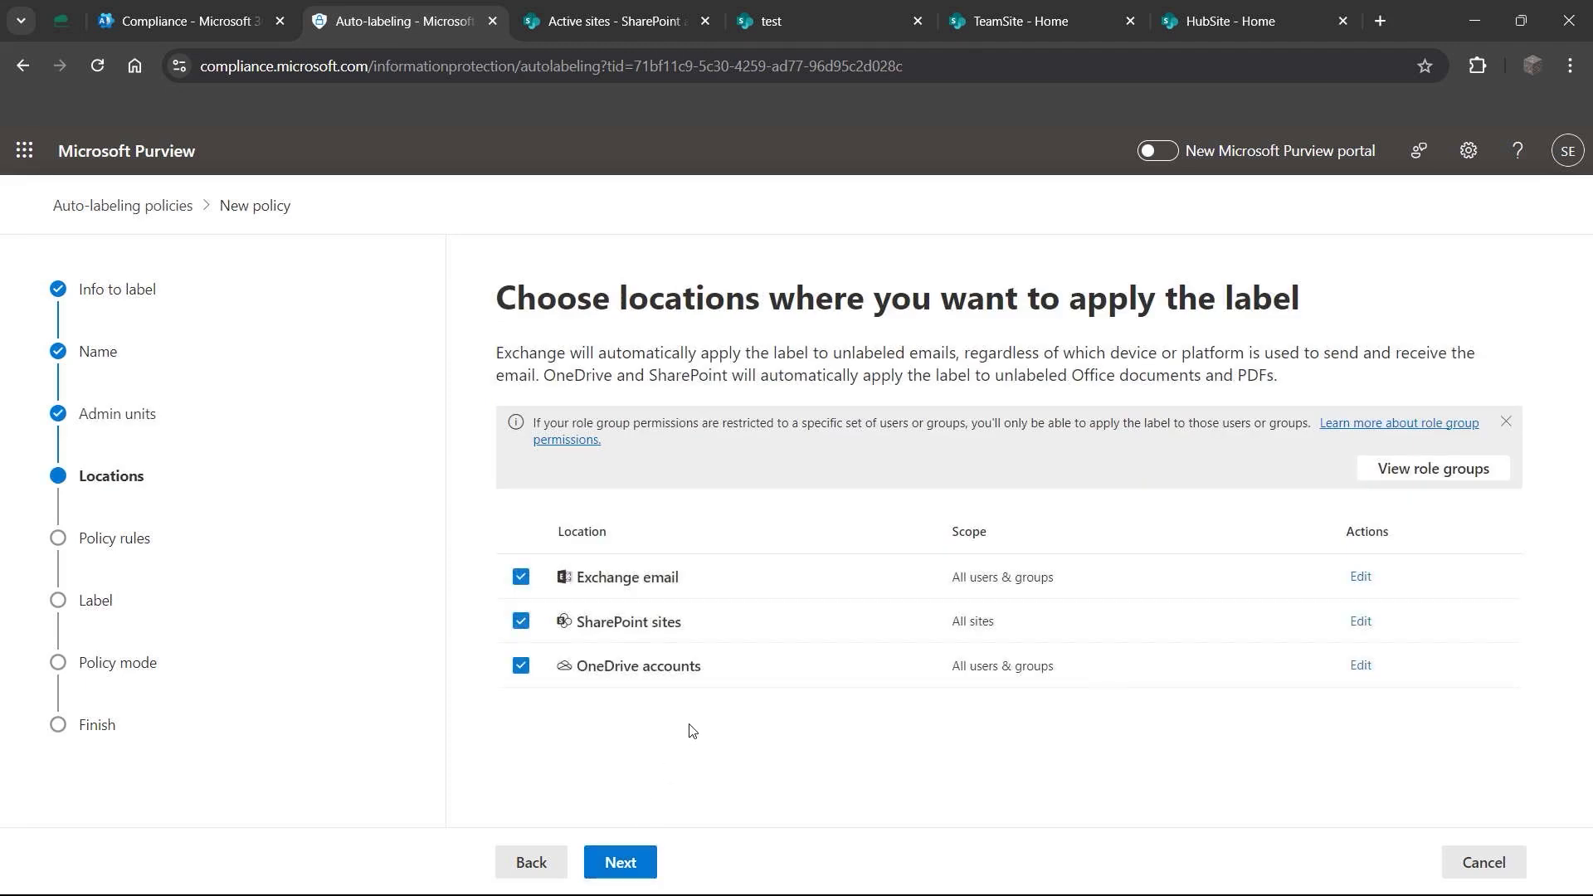
click(521, 622)
click(521, 665)
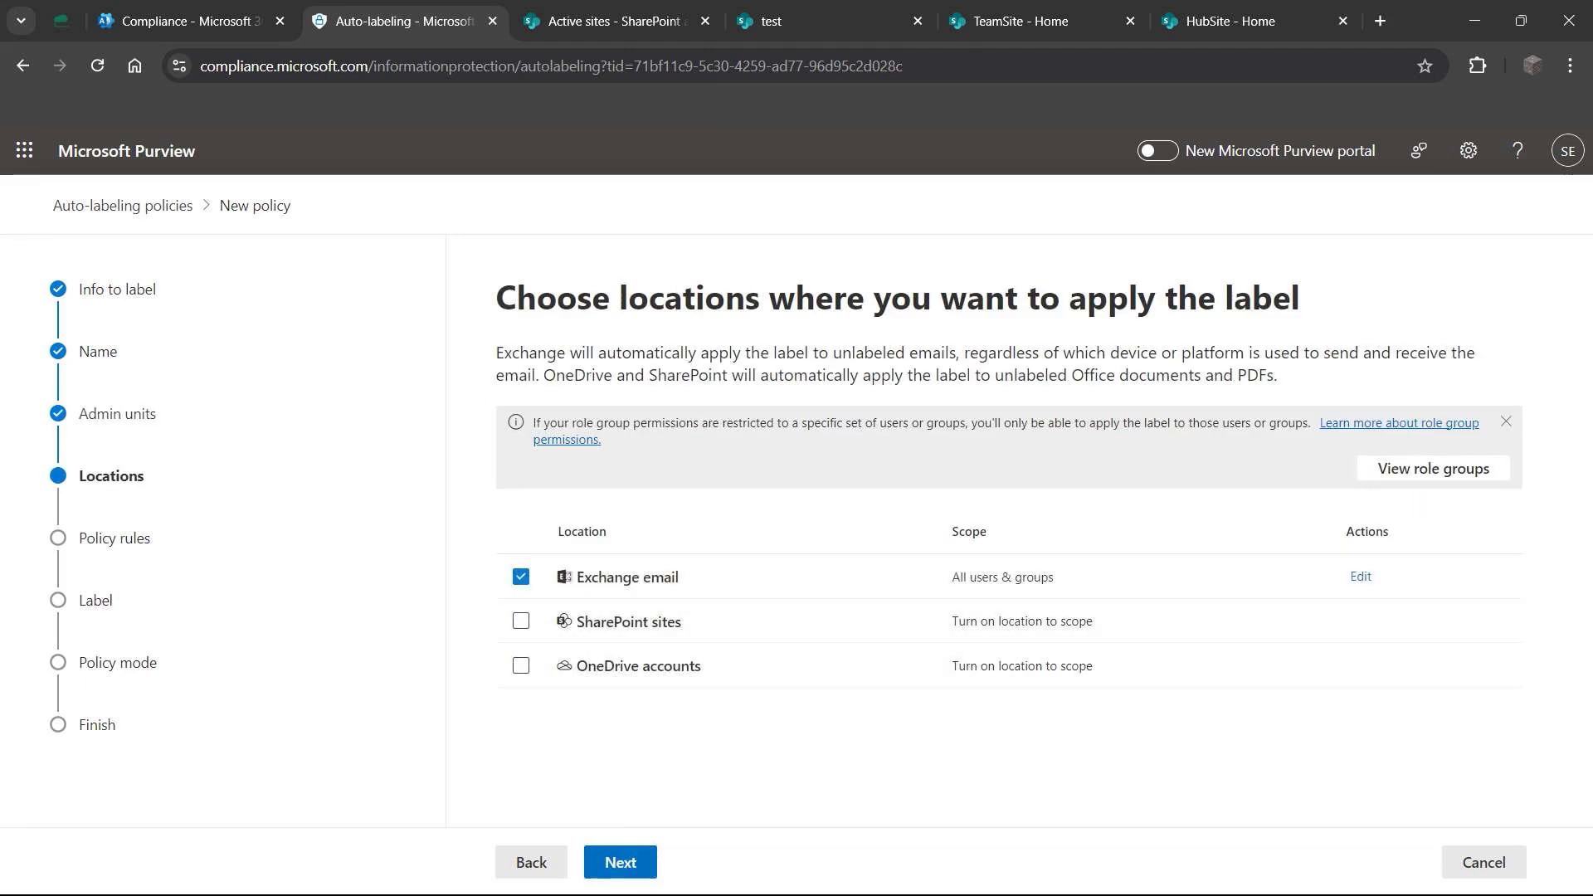
click(616, 873)
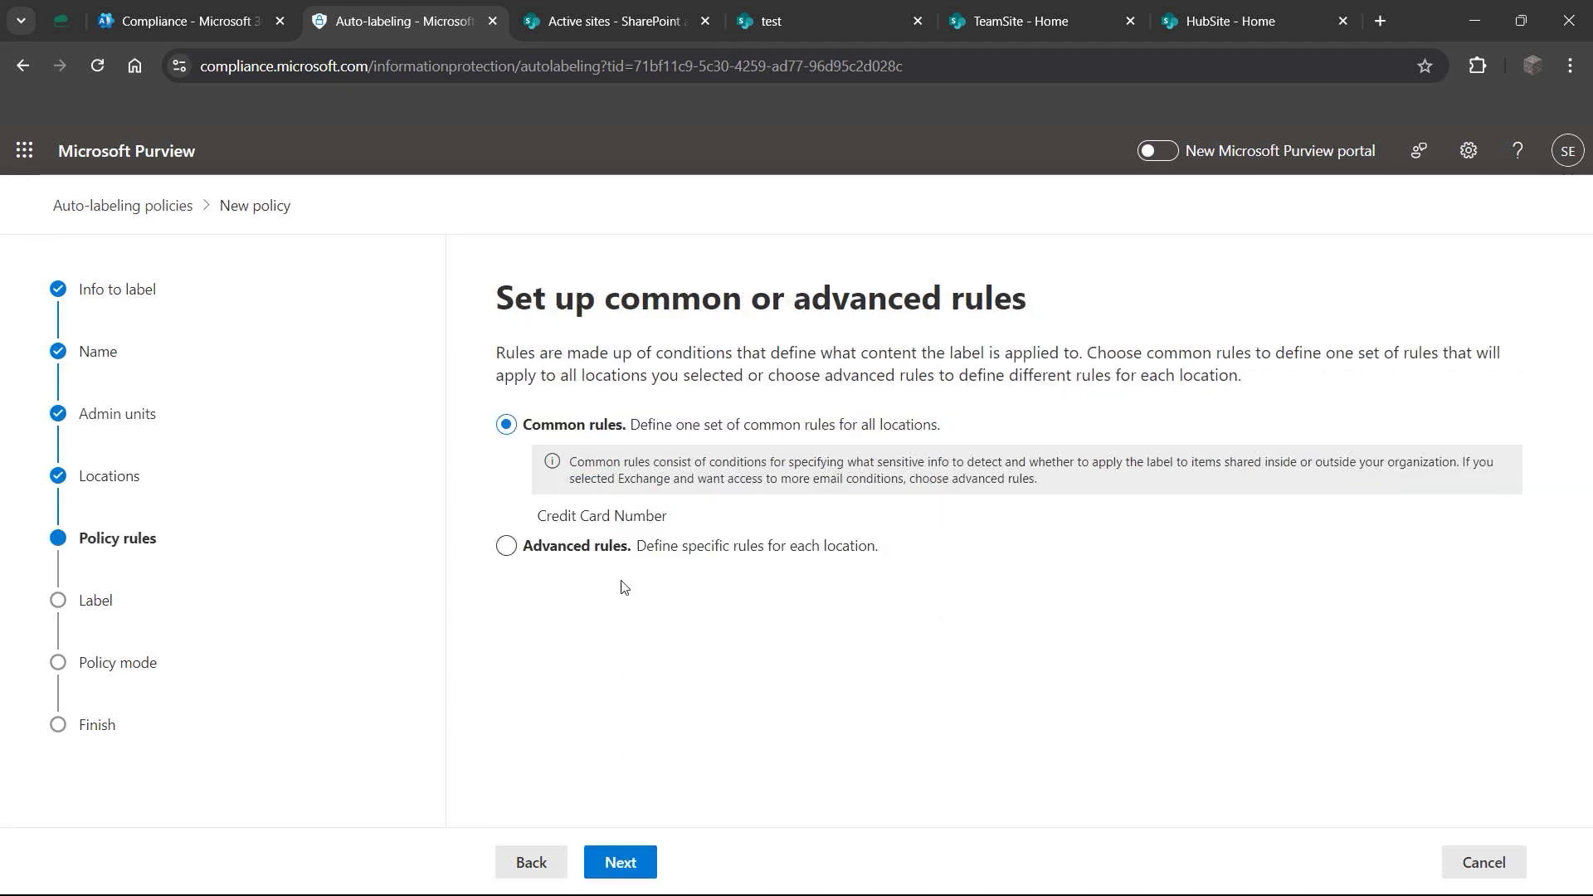
Step: Keep the common PCI DSS rule for all locations and choose HRFiles as the label to auto-apply
click(621, 863)
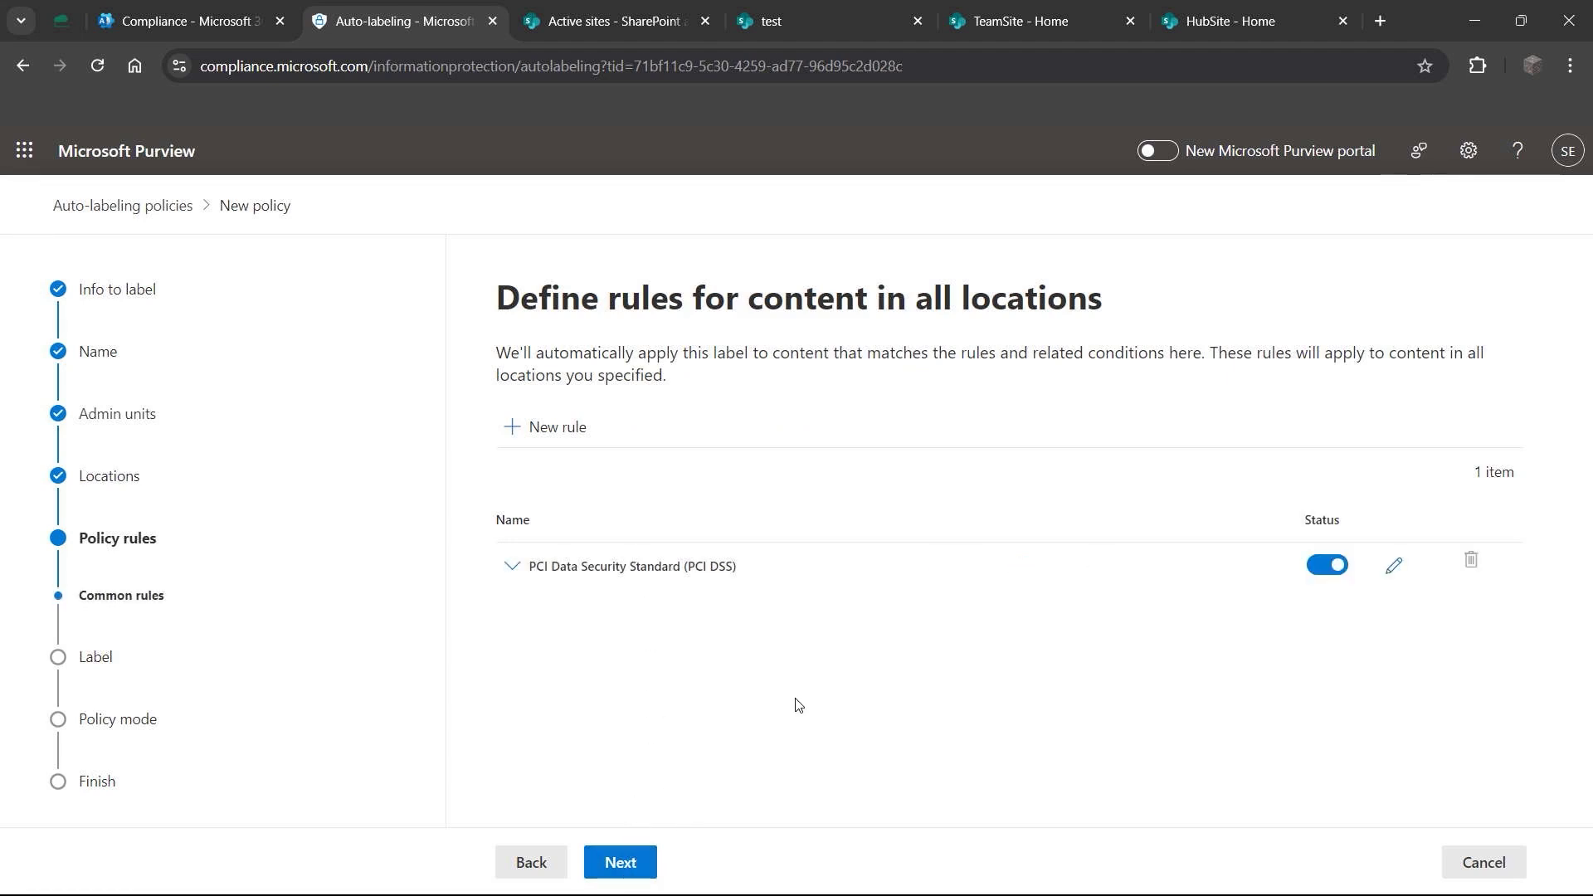
click(620, 863)
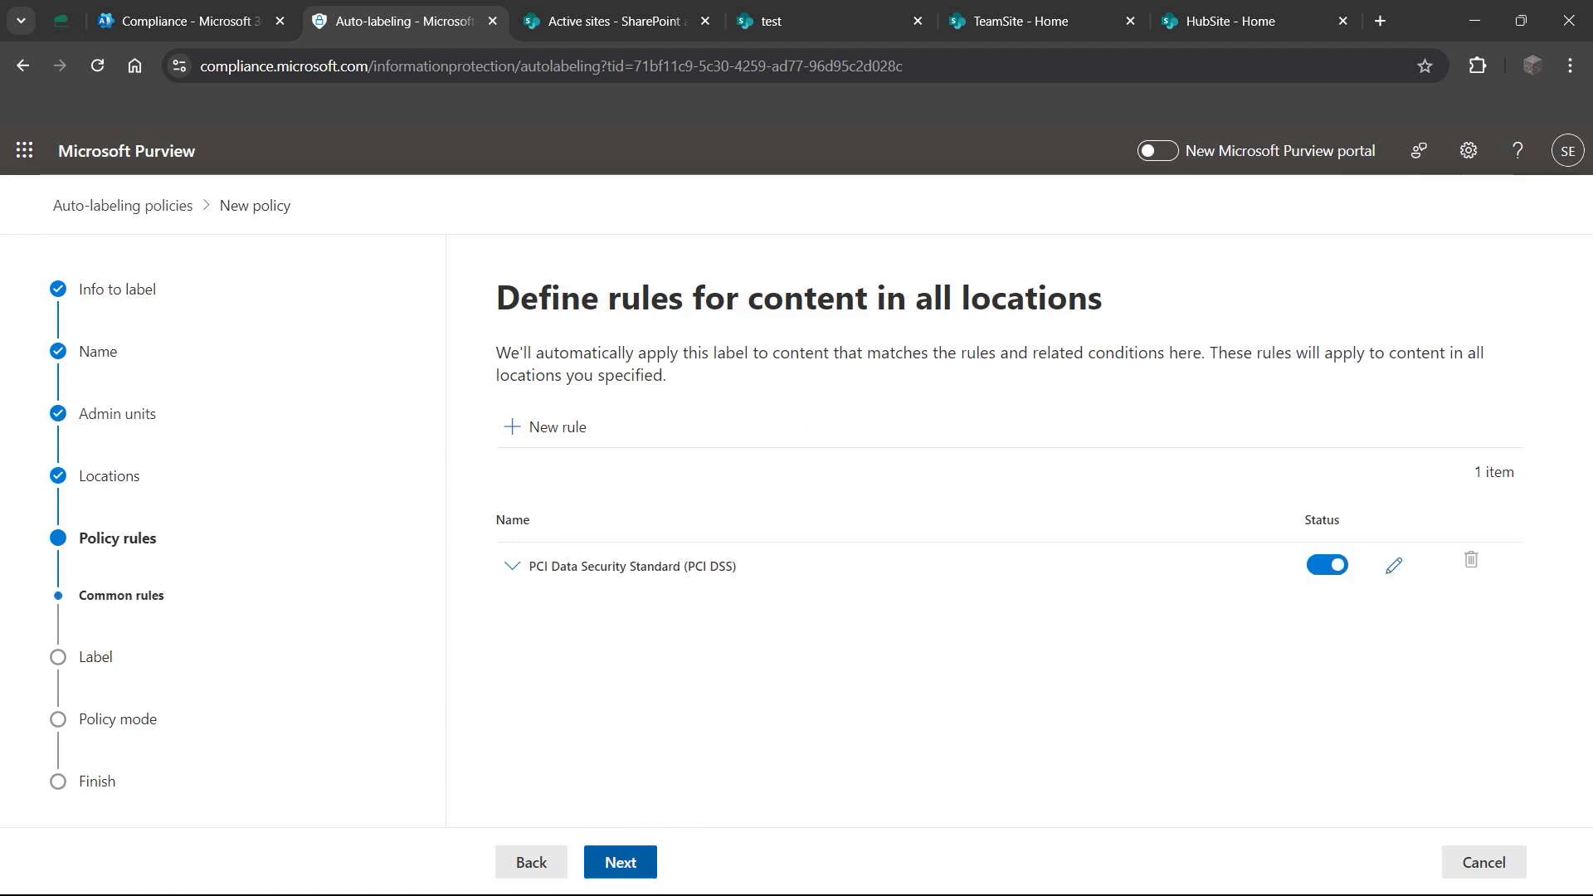
click(610, 448)
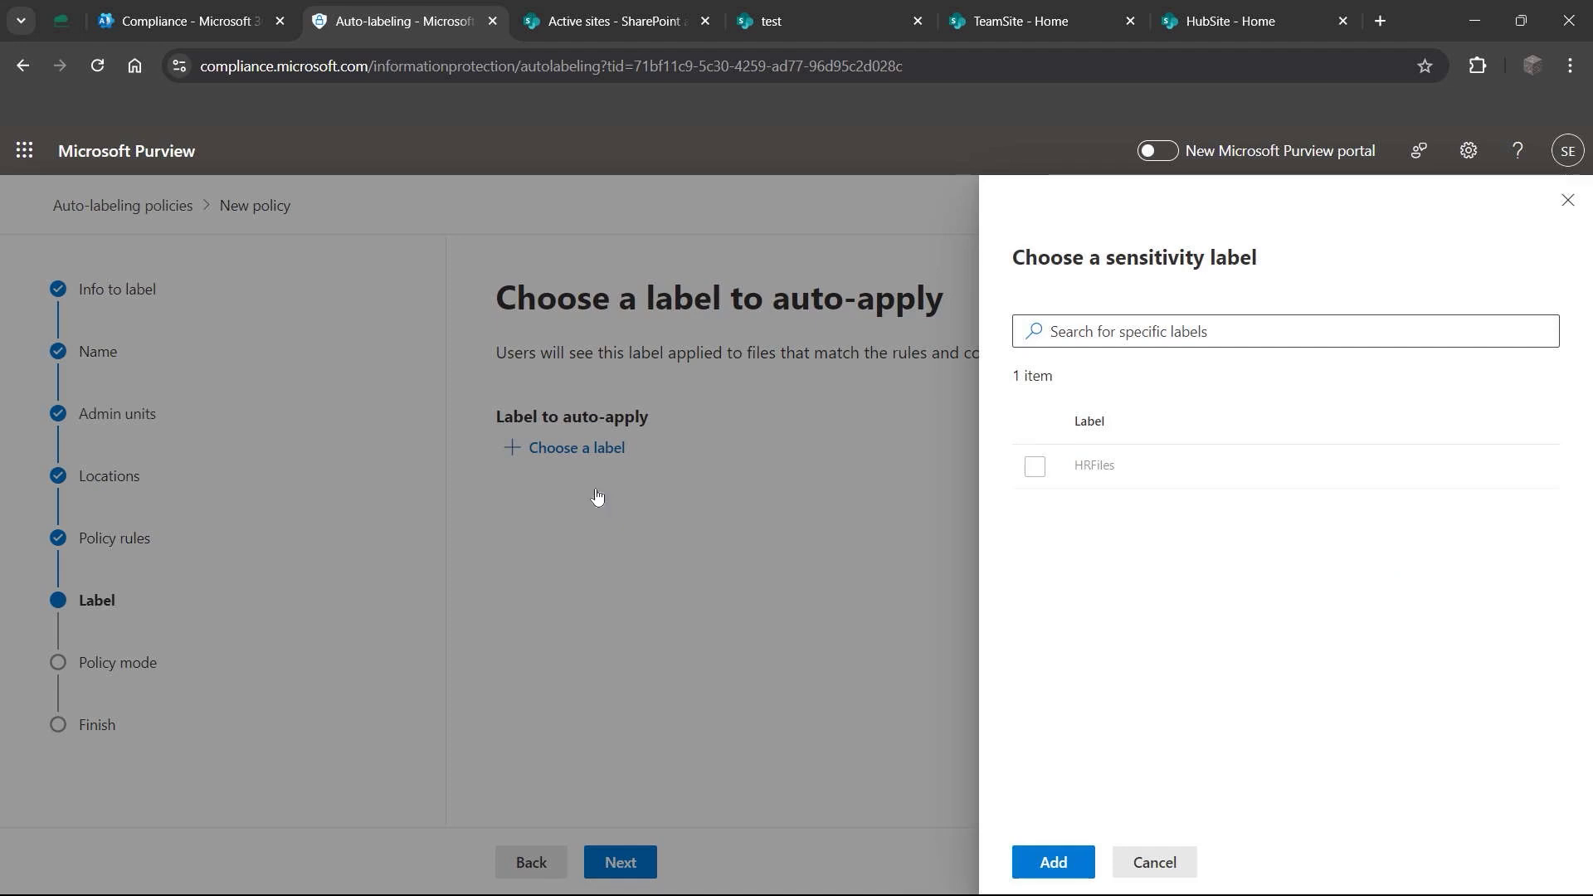
click(1050, 470)
click(1049, 863)
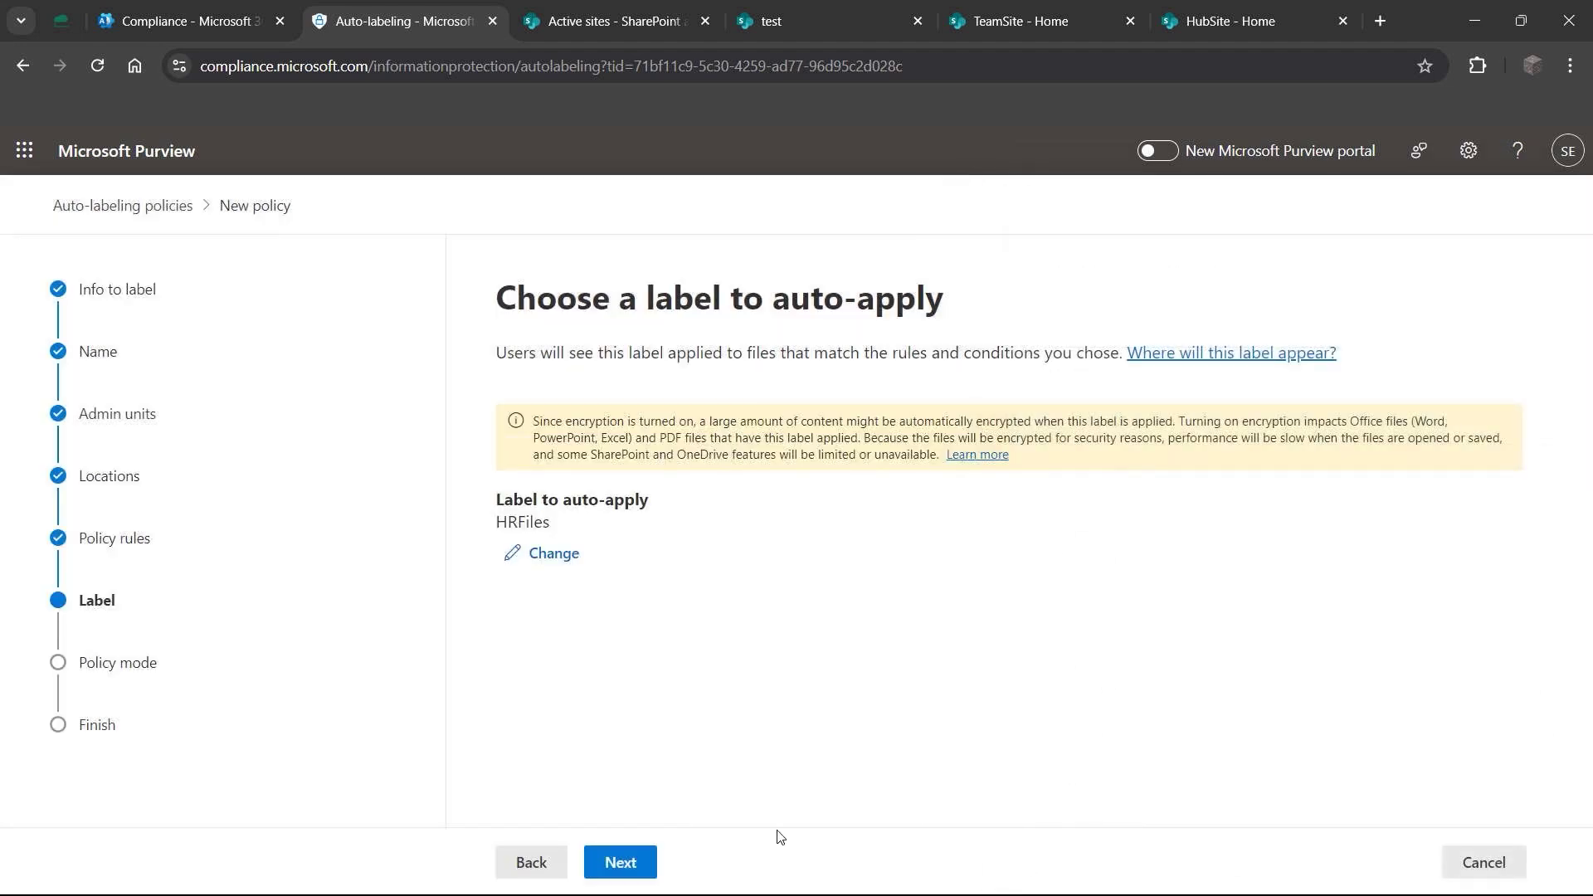
click(622, 861)
Step: Allow automatic replacement of existing email labels with the same or lower priority, and keep the policy in simulation mode
click(506, 404)
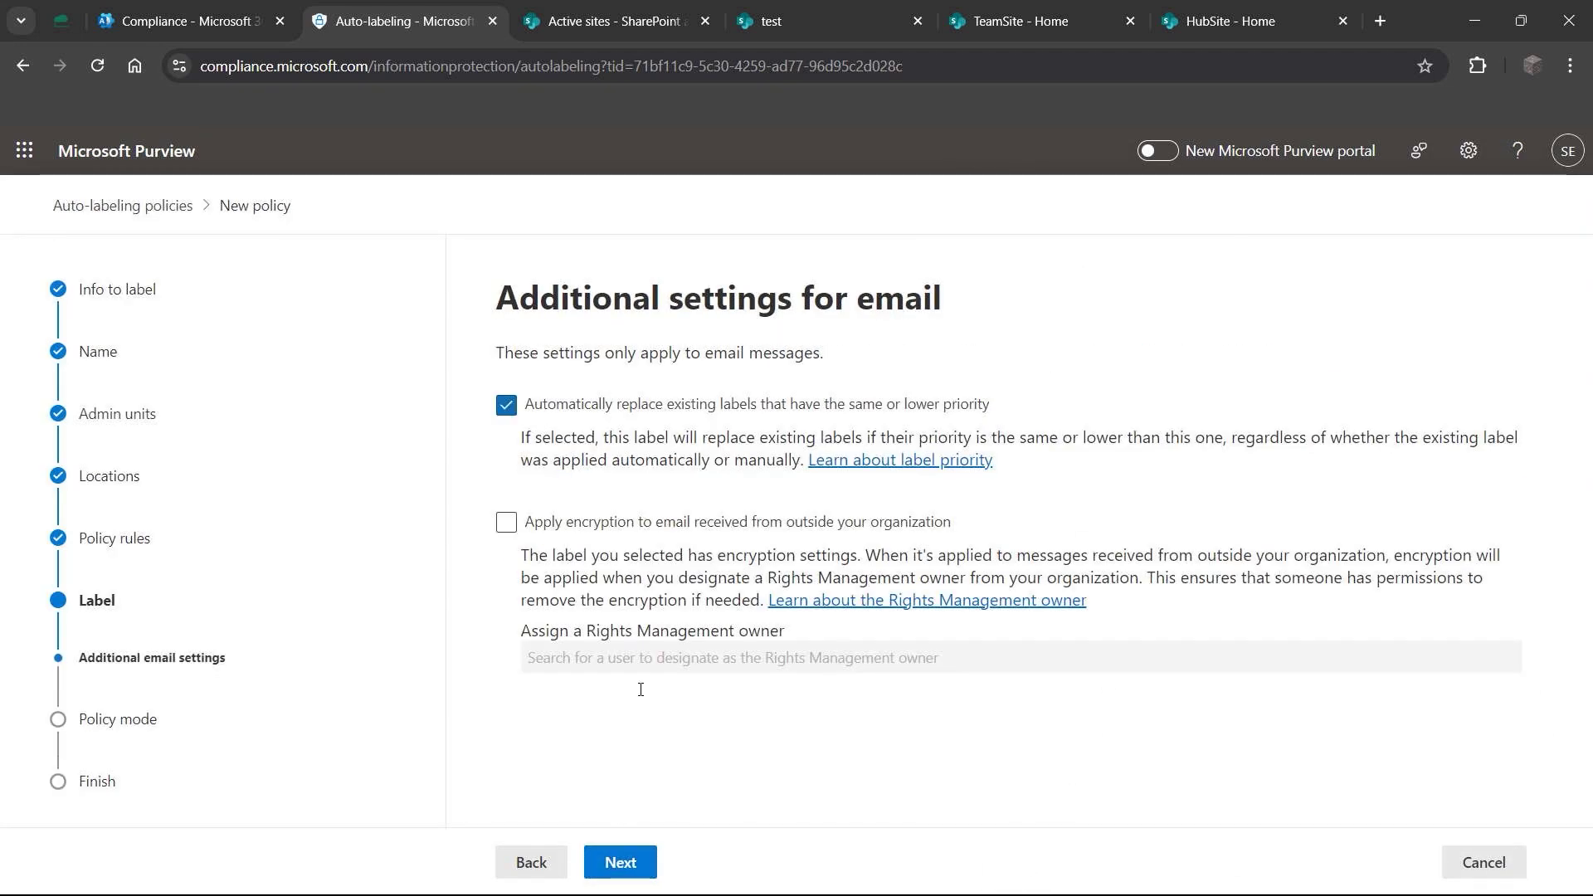
click(613, 861)
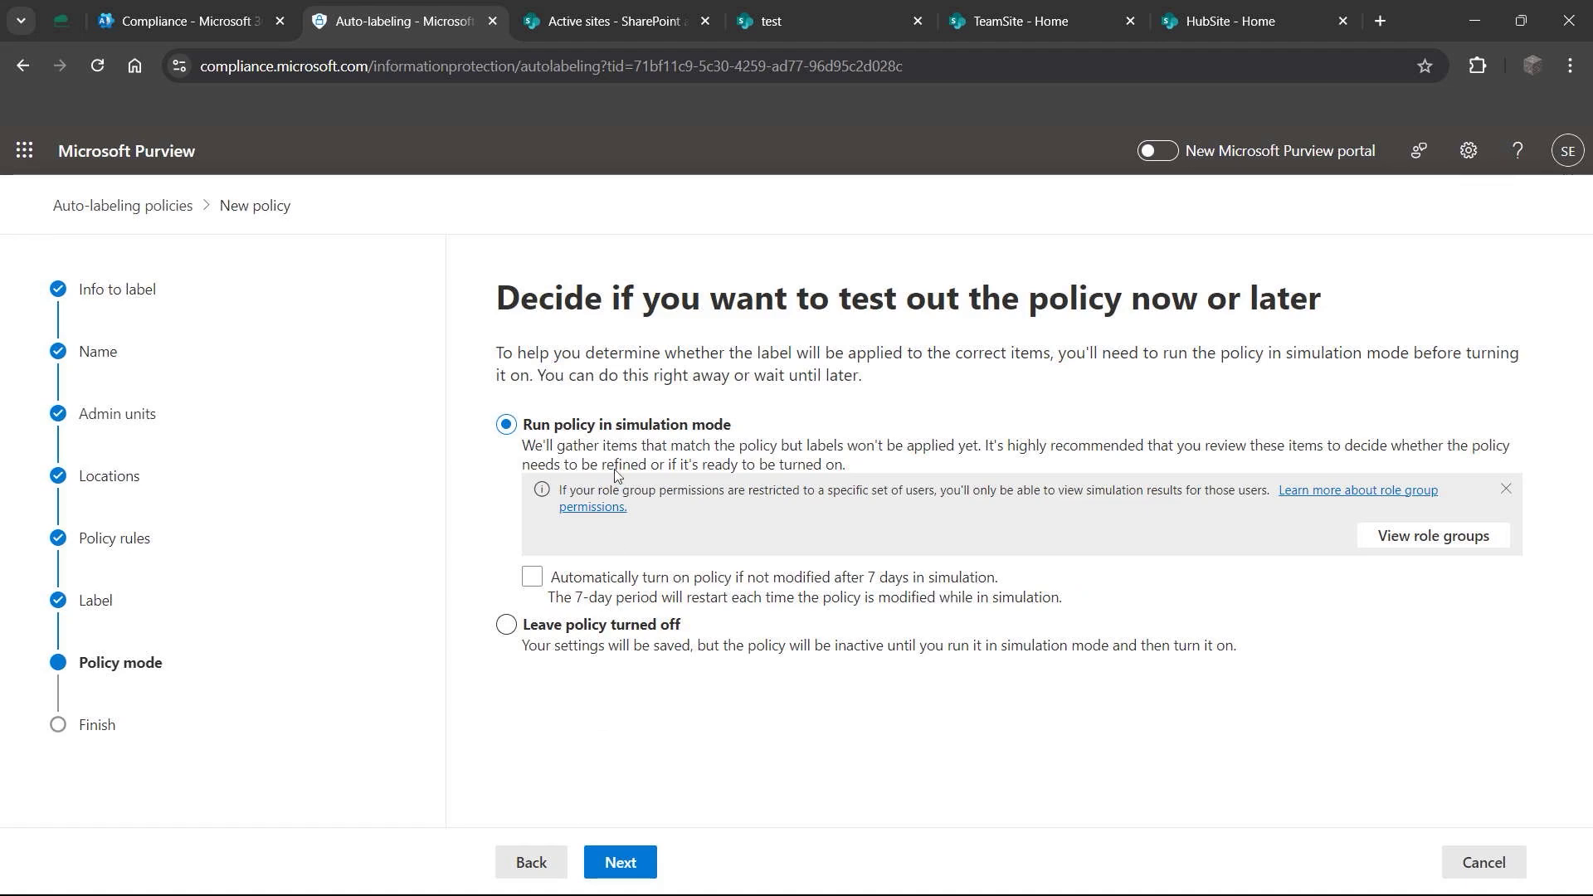
click(622, 862)
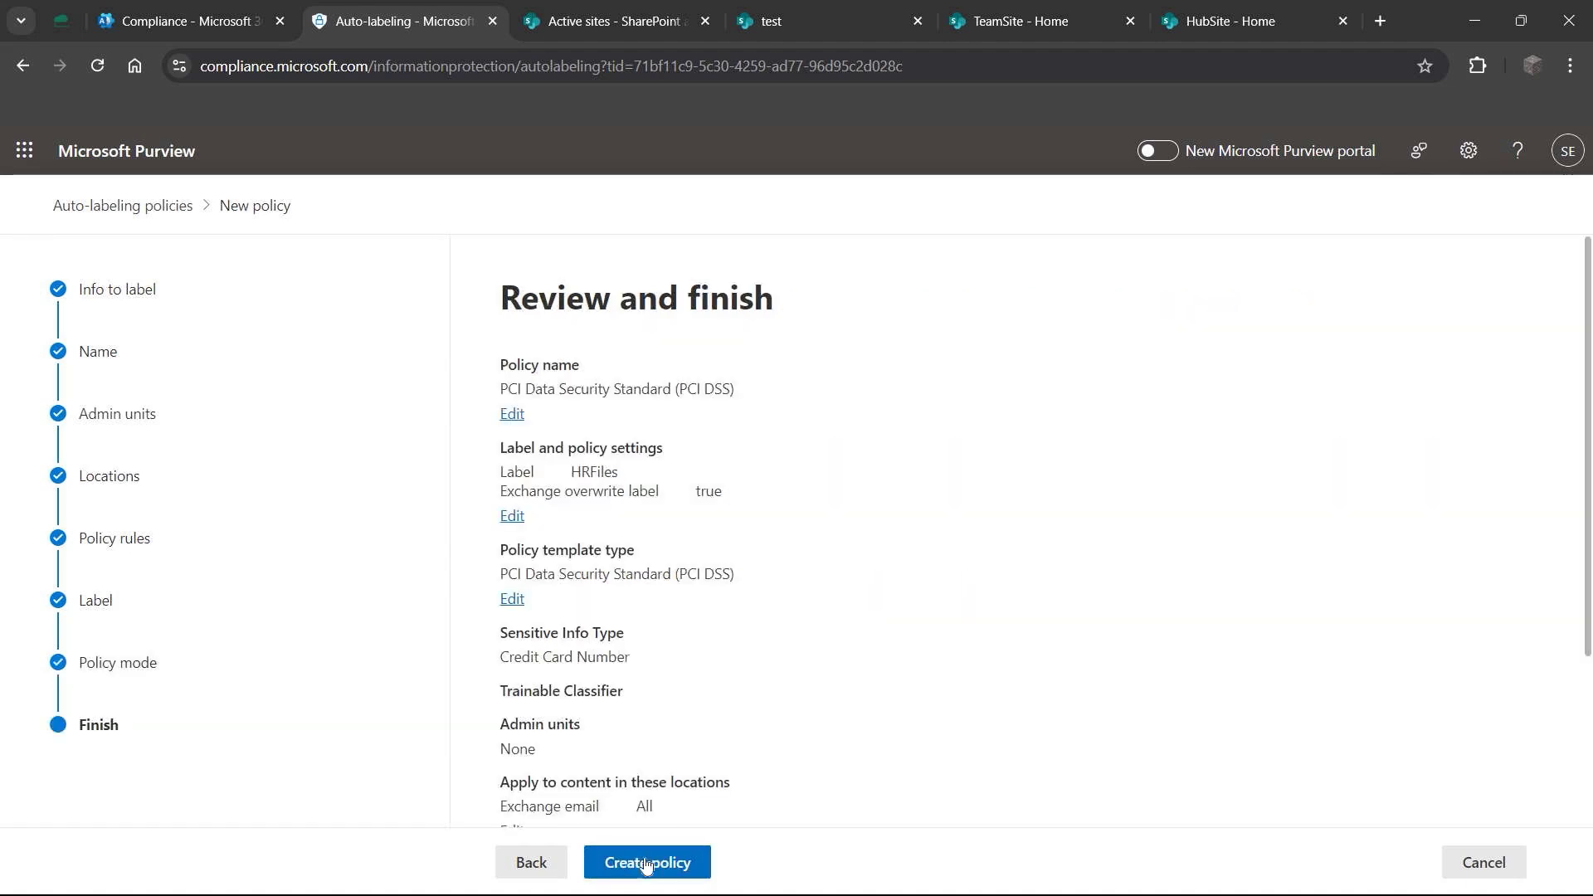
Step: Review the policy summary, create the auto-labeling policy and return to the policy list
scroll(785, 477, down, 2)
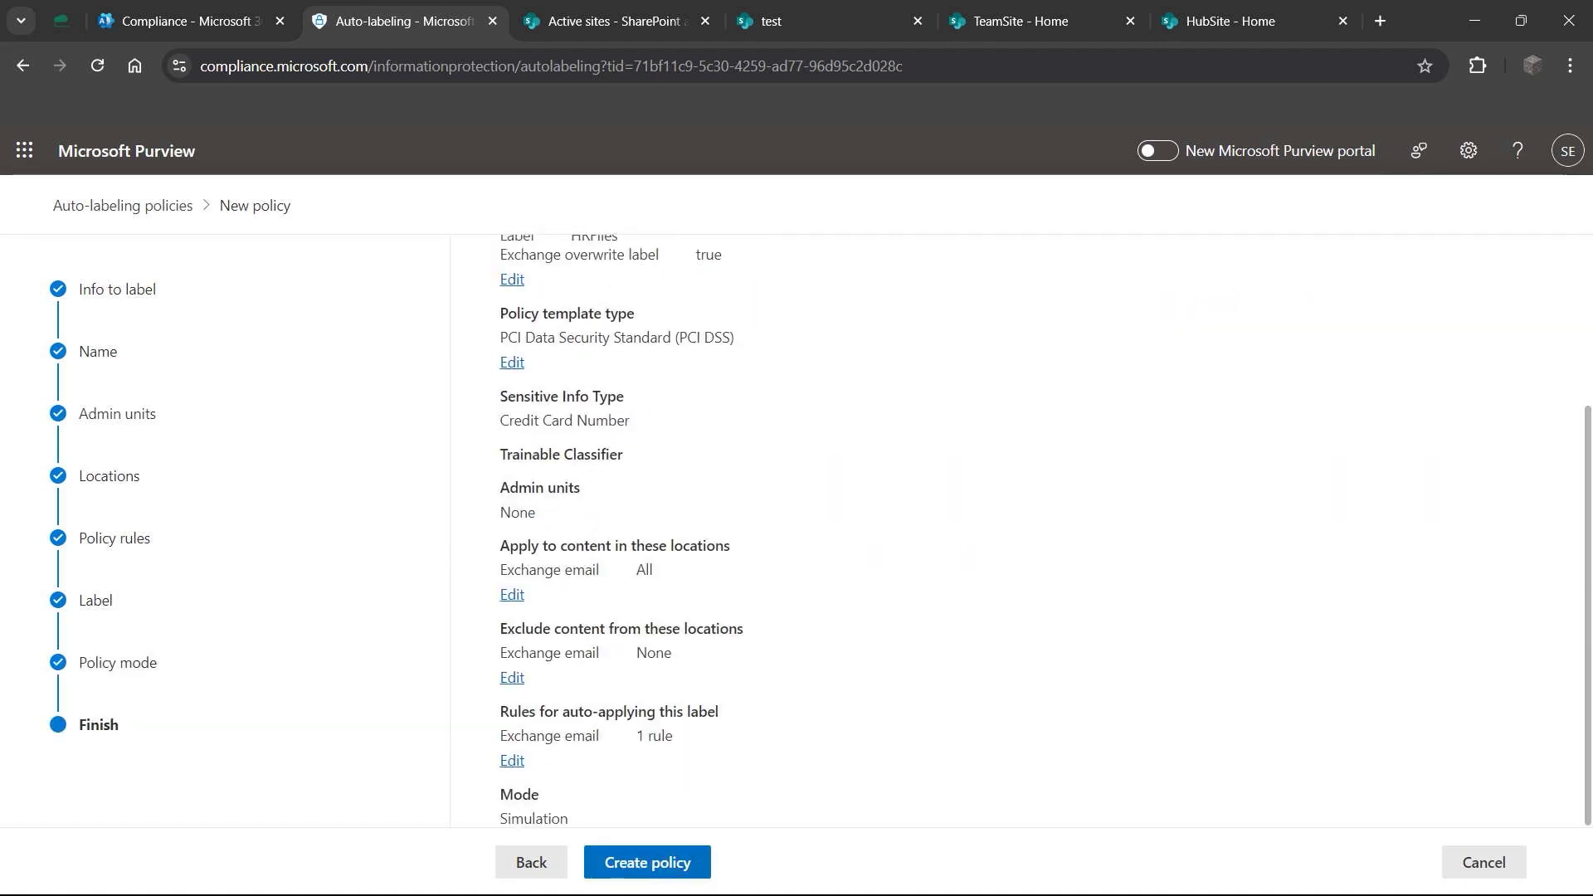
click(684, 858)
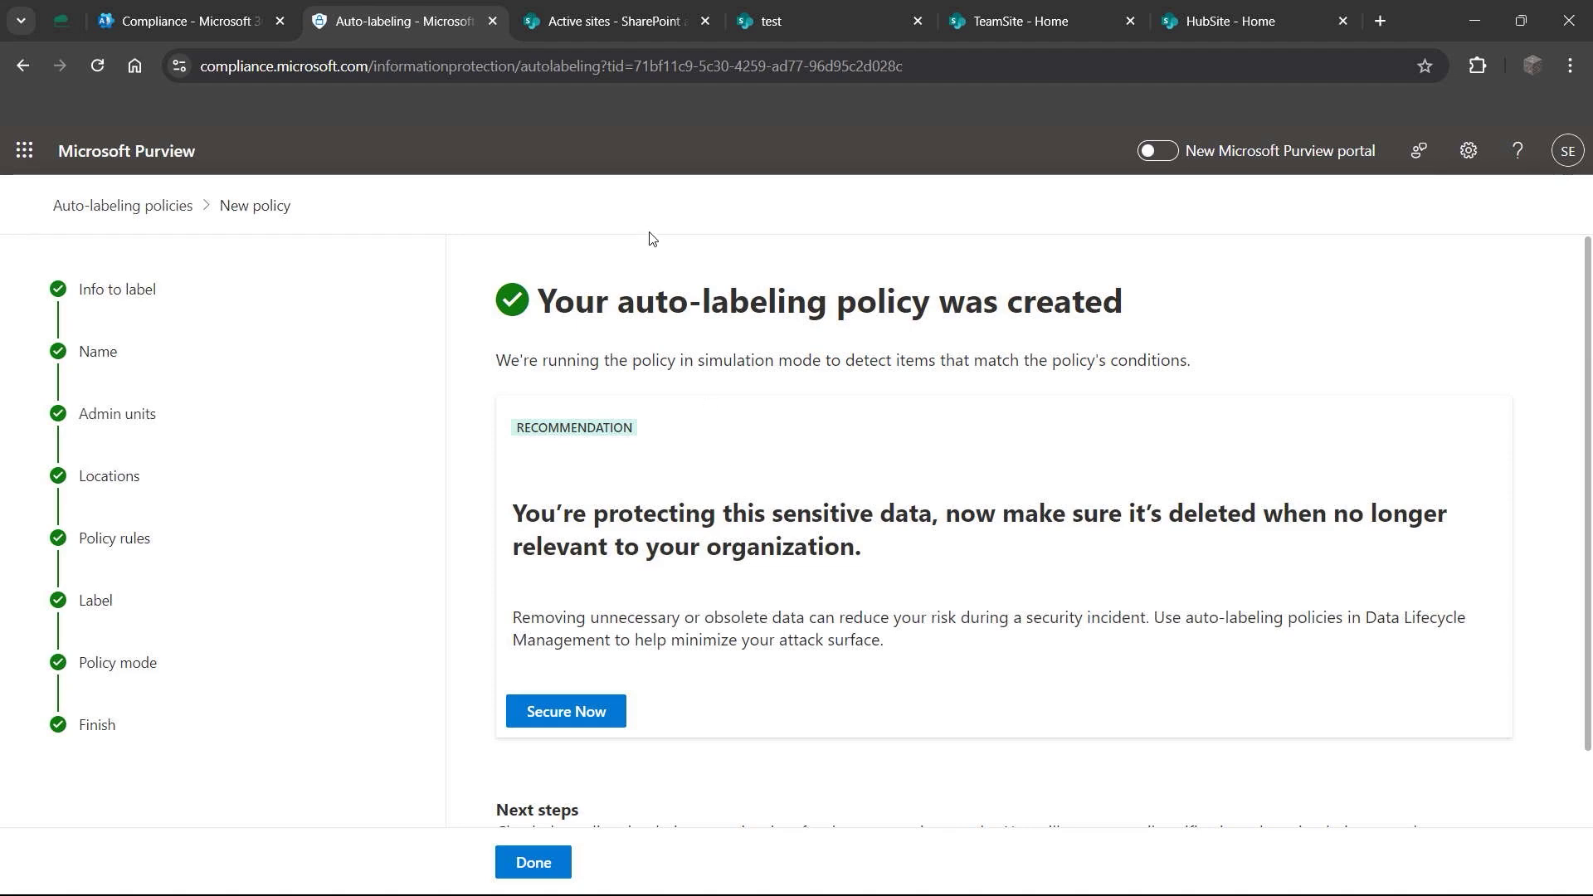
click(535, 862)
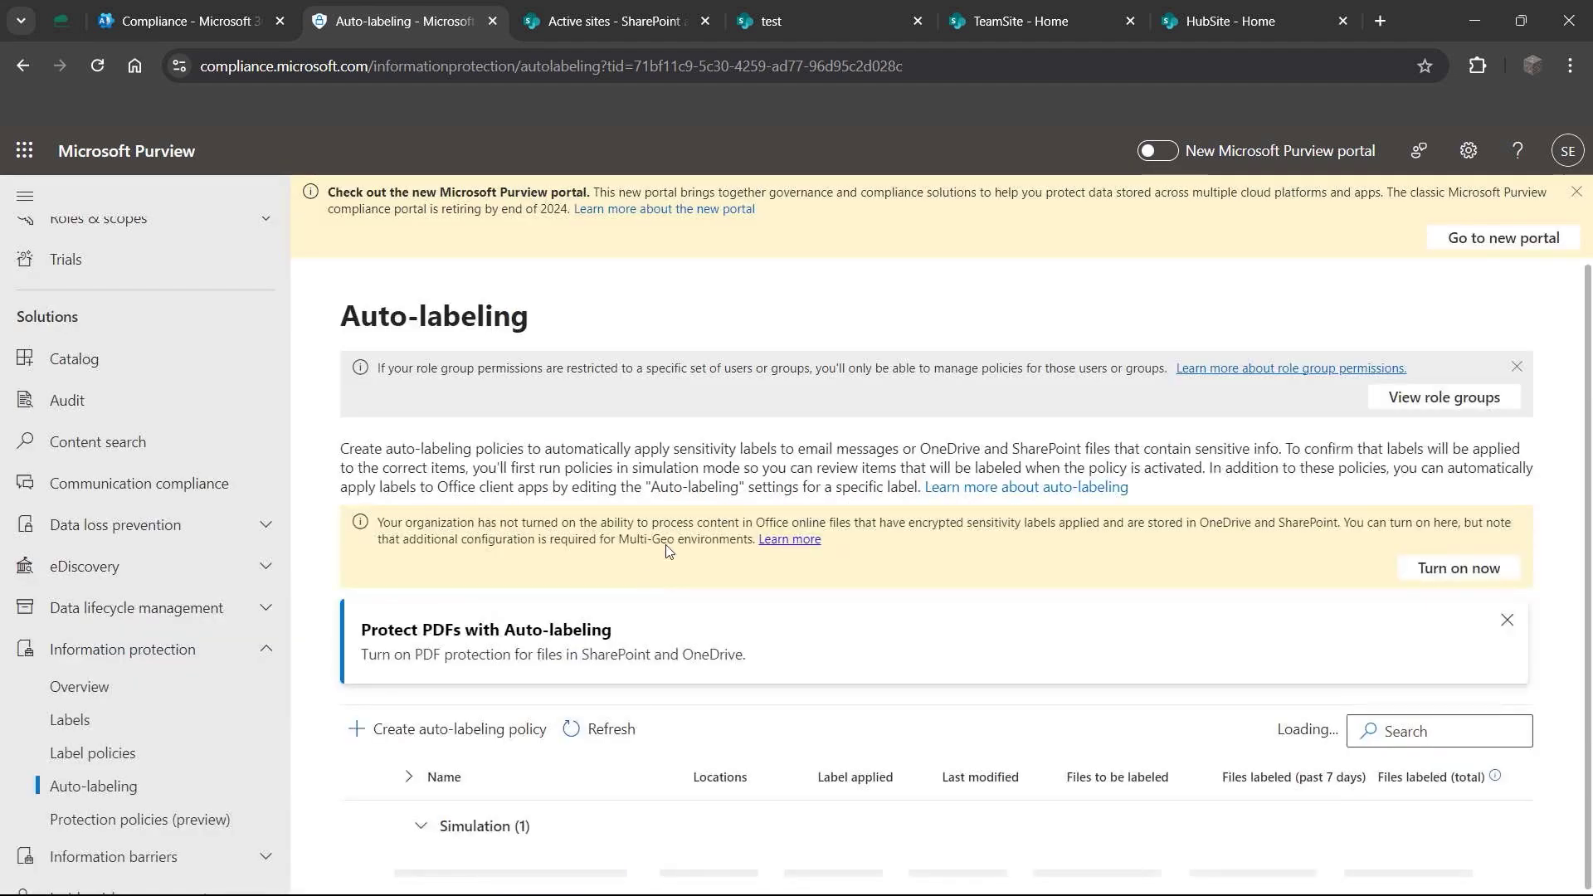
Step: Open the details of the U.S. Financial Data policy in Data loss prevention
click(267, 656)
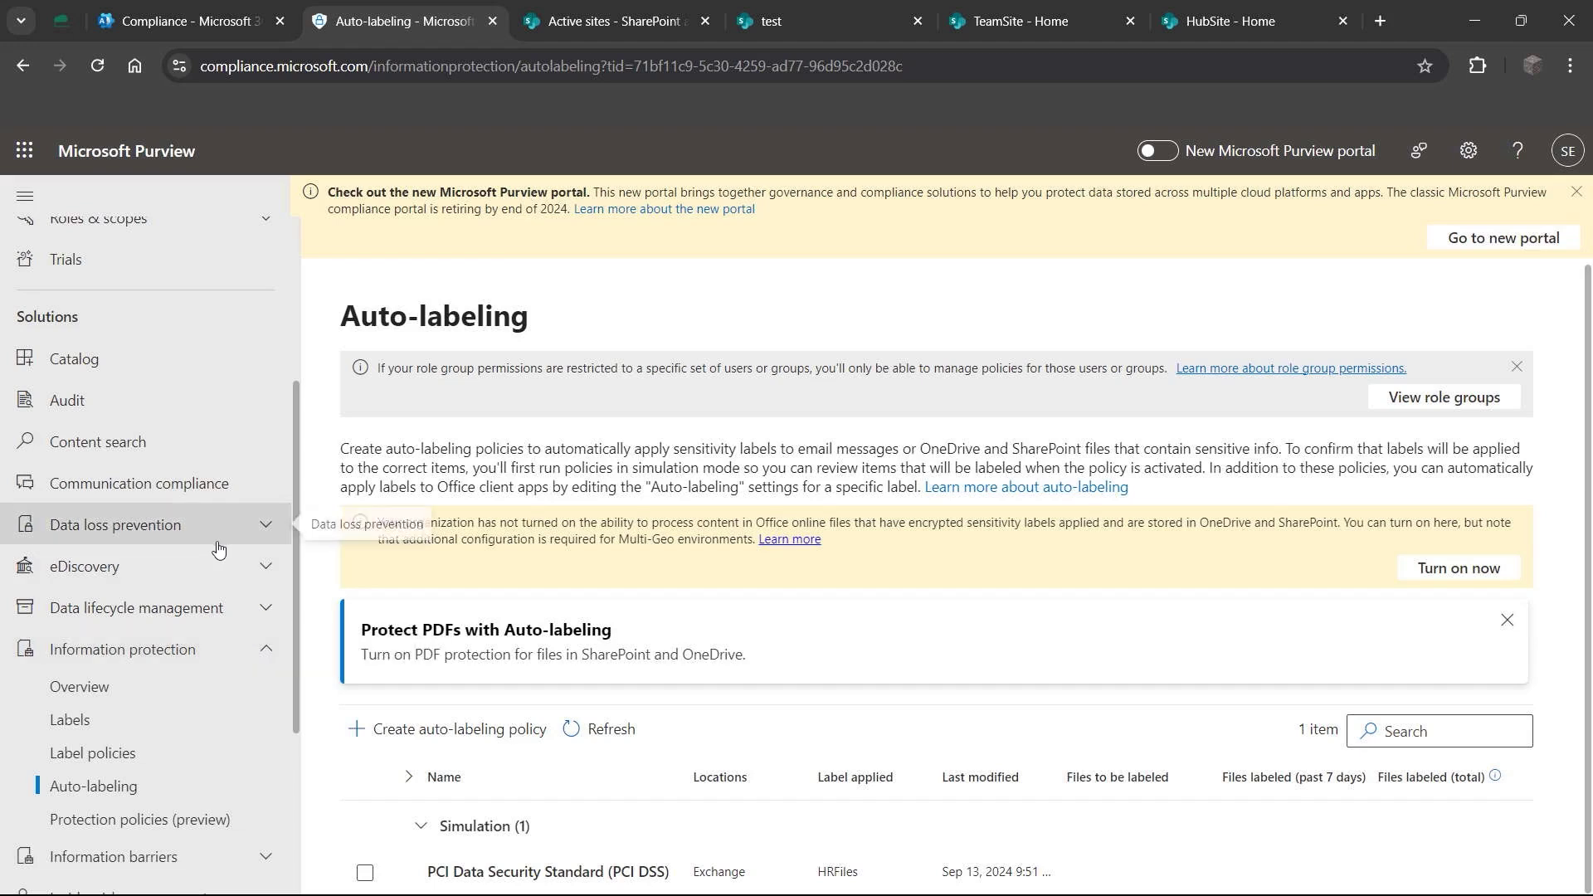
click(265, 525)
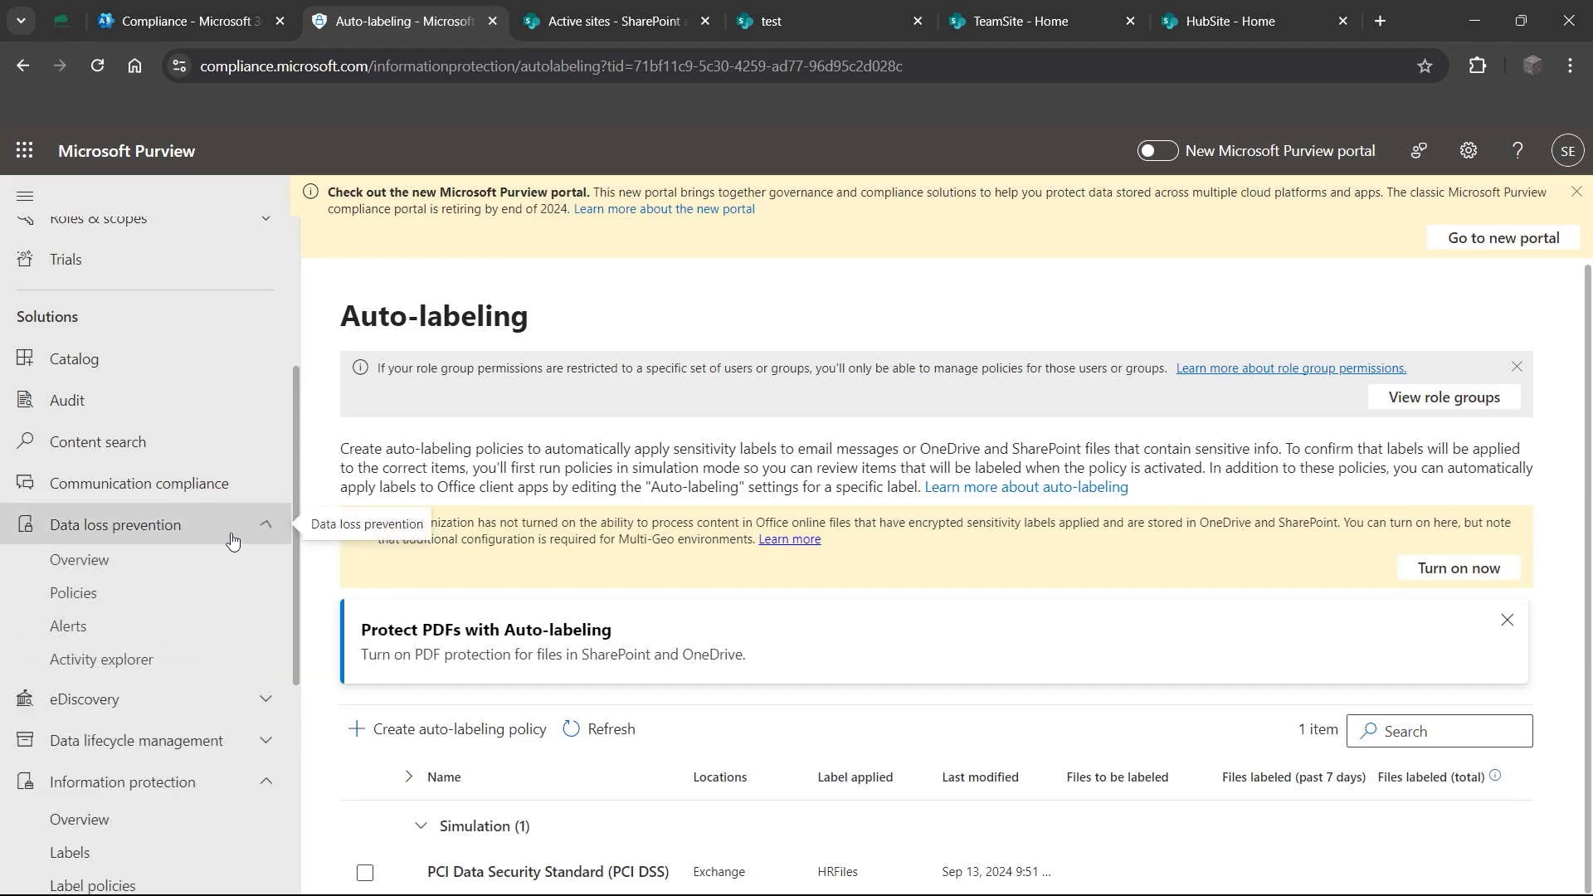
click(124, 592)
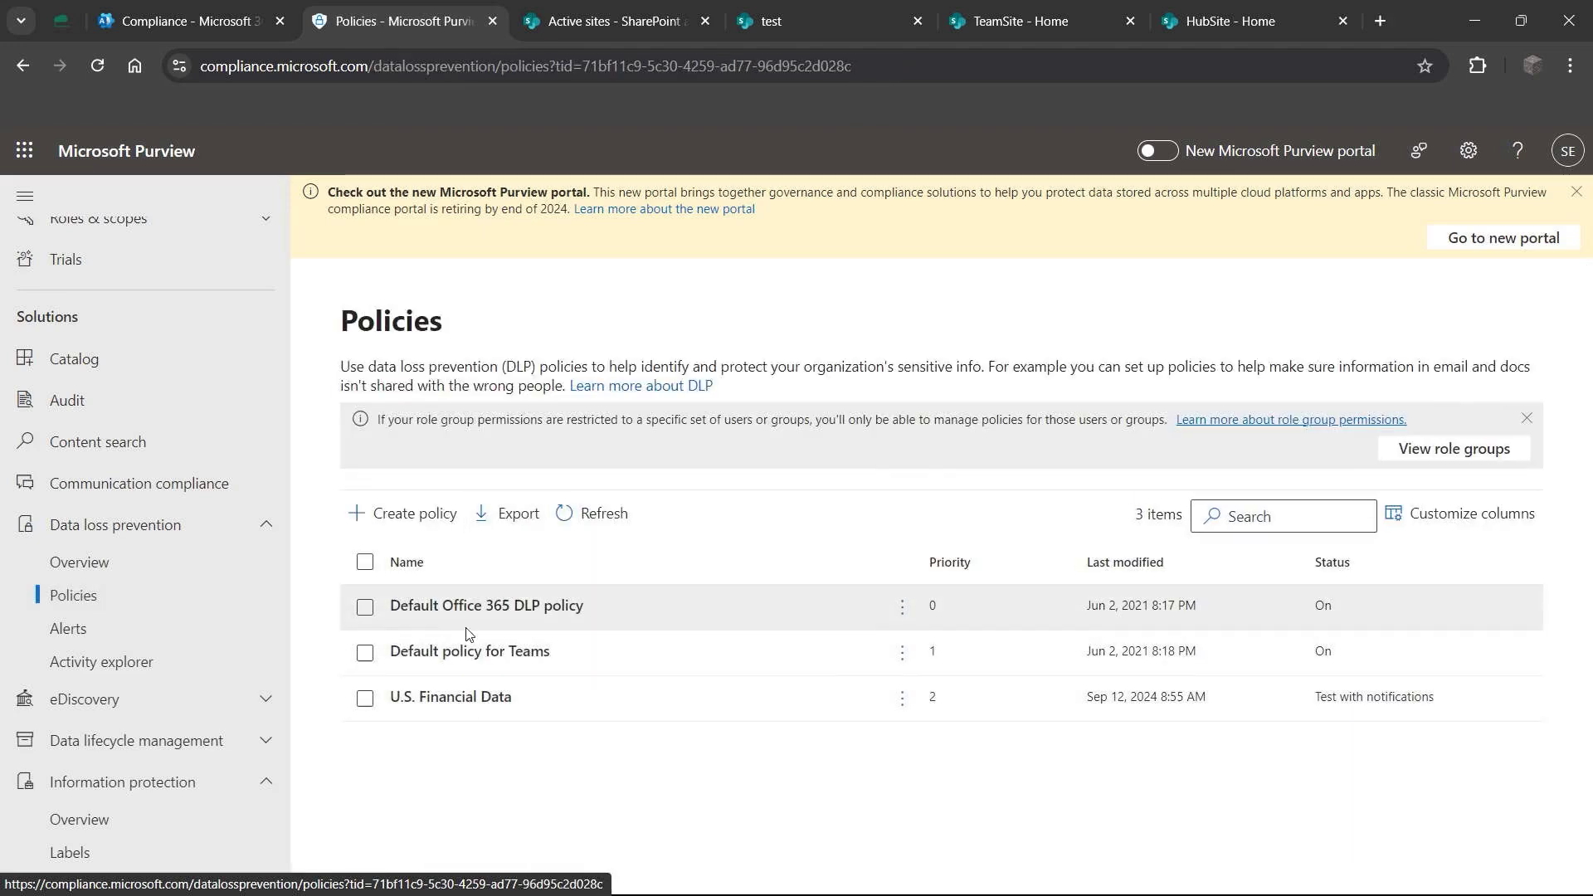
click(436, 699)
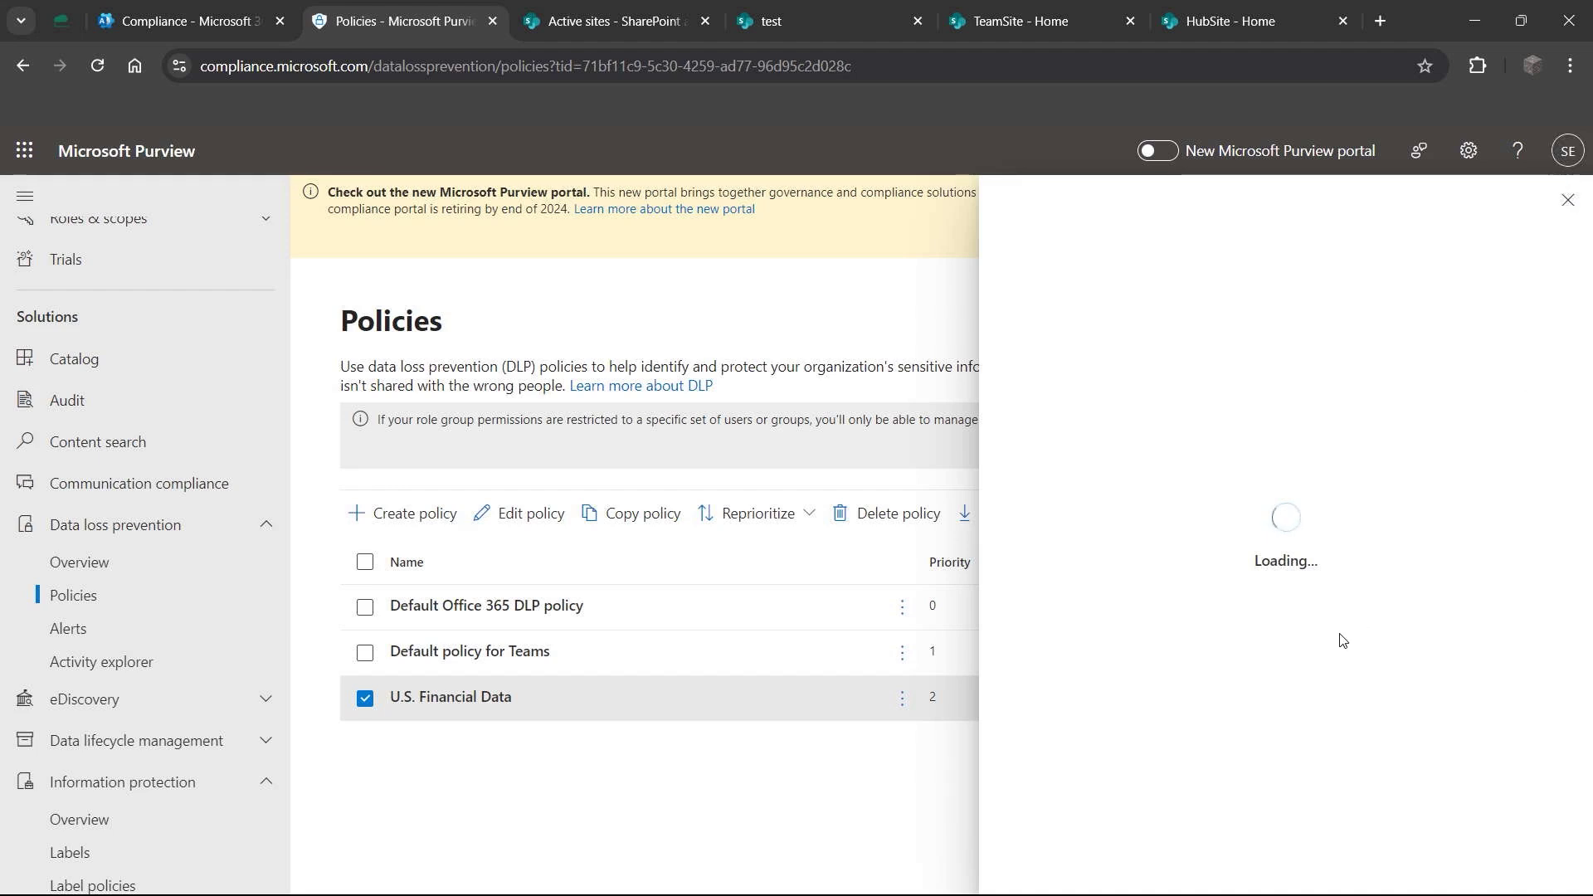
Step: Examine the U.S. Financial Data policy's status, simulation progress, locations and settings, and close its details
scroll(1169, 428, down, 1)
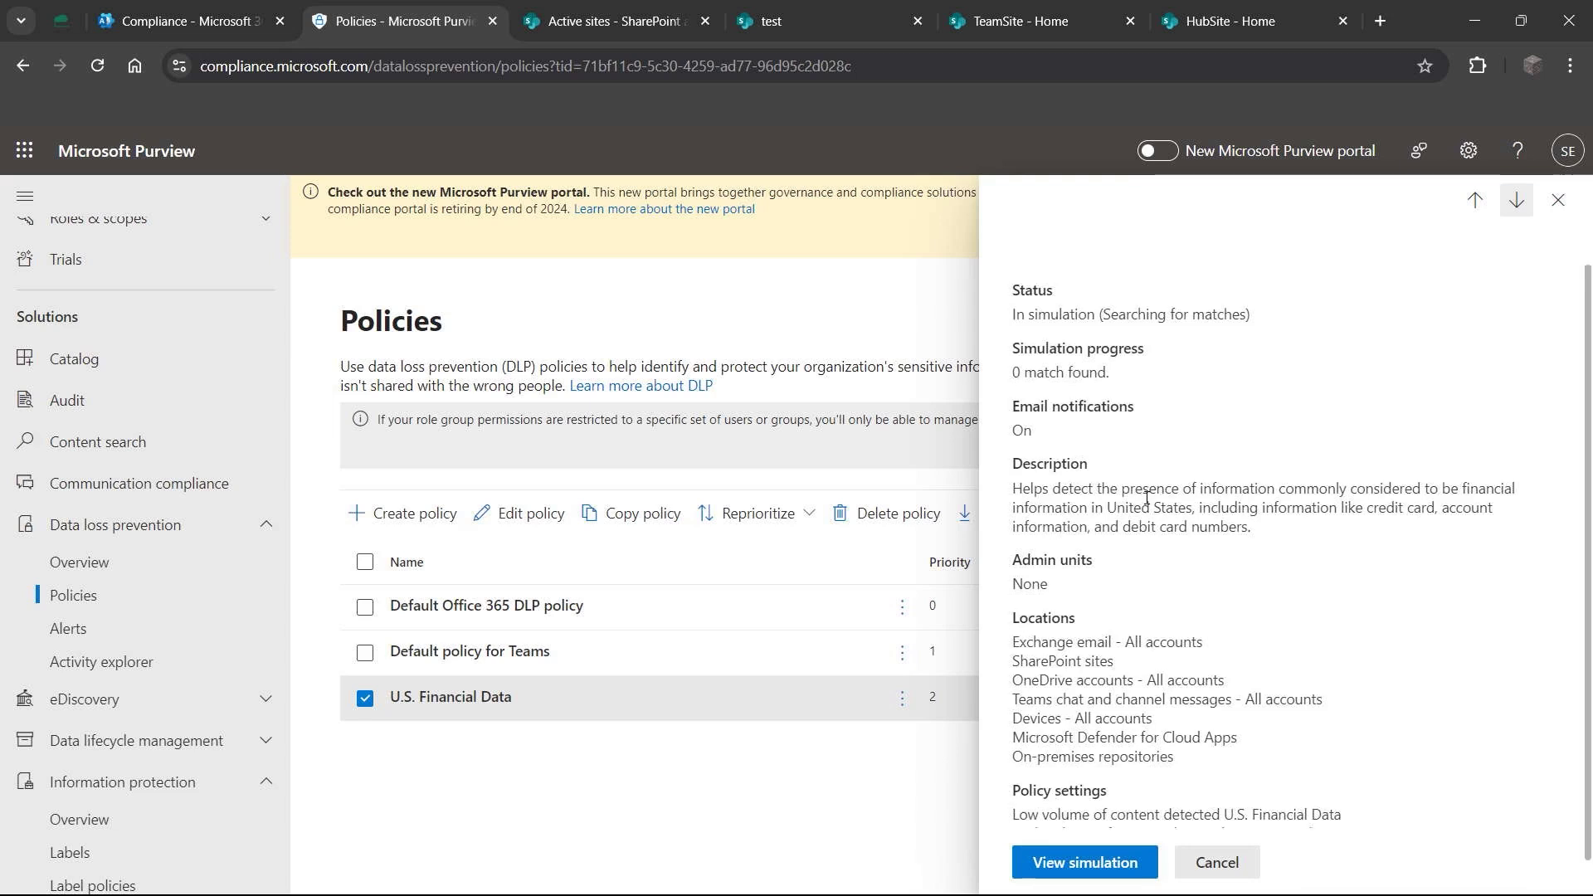
scroll(1137, 499, down, 1)
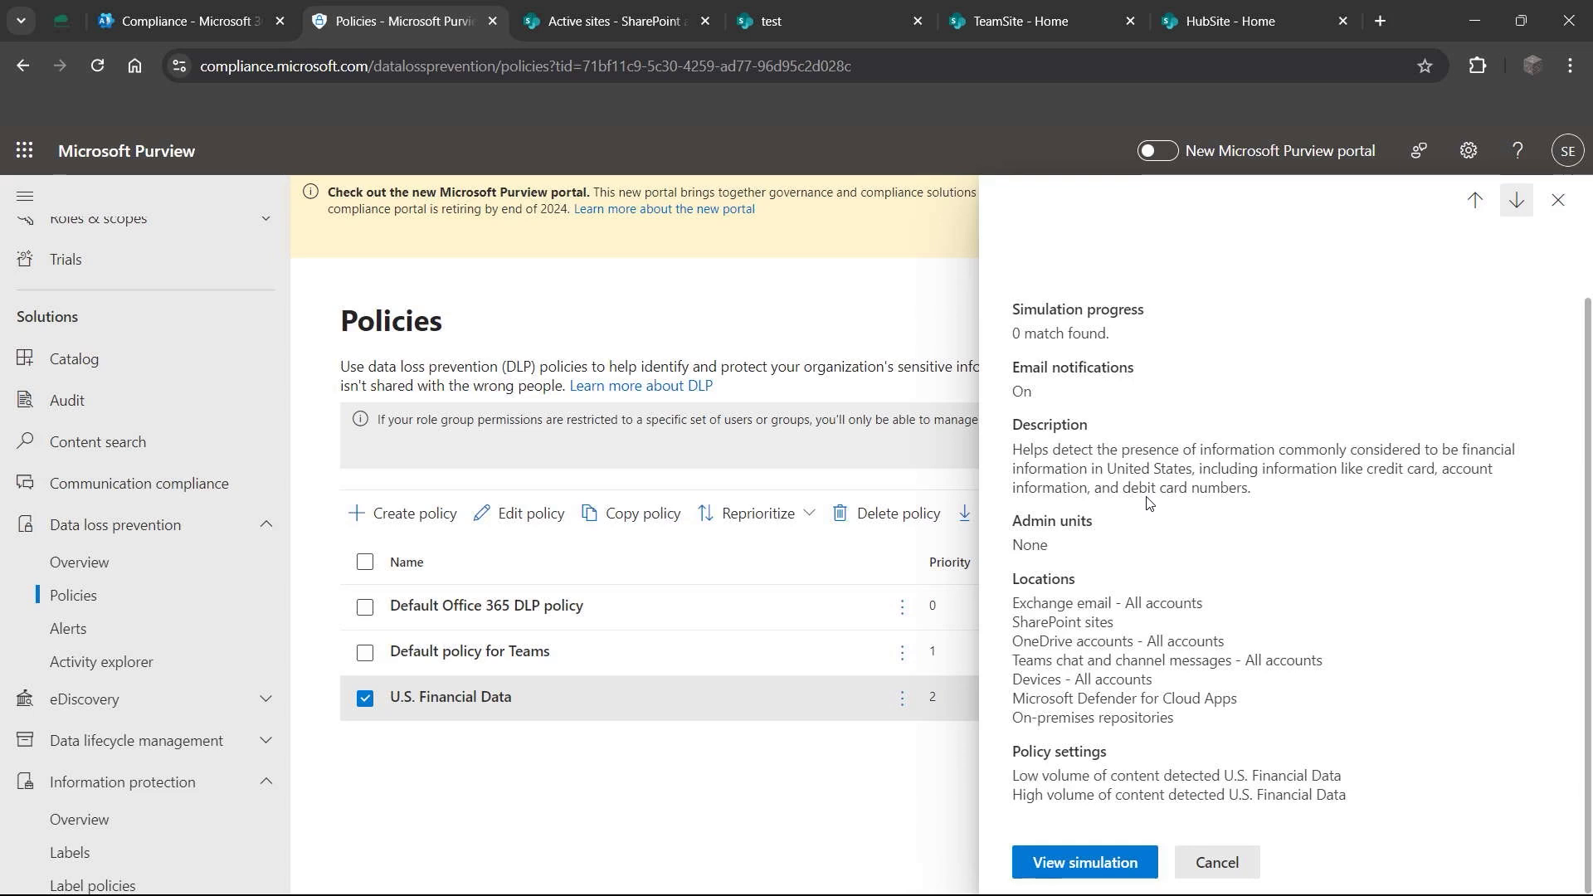
scroll(1149, 503, up, 2)
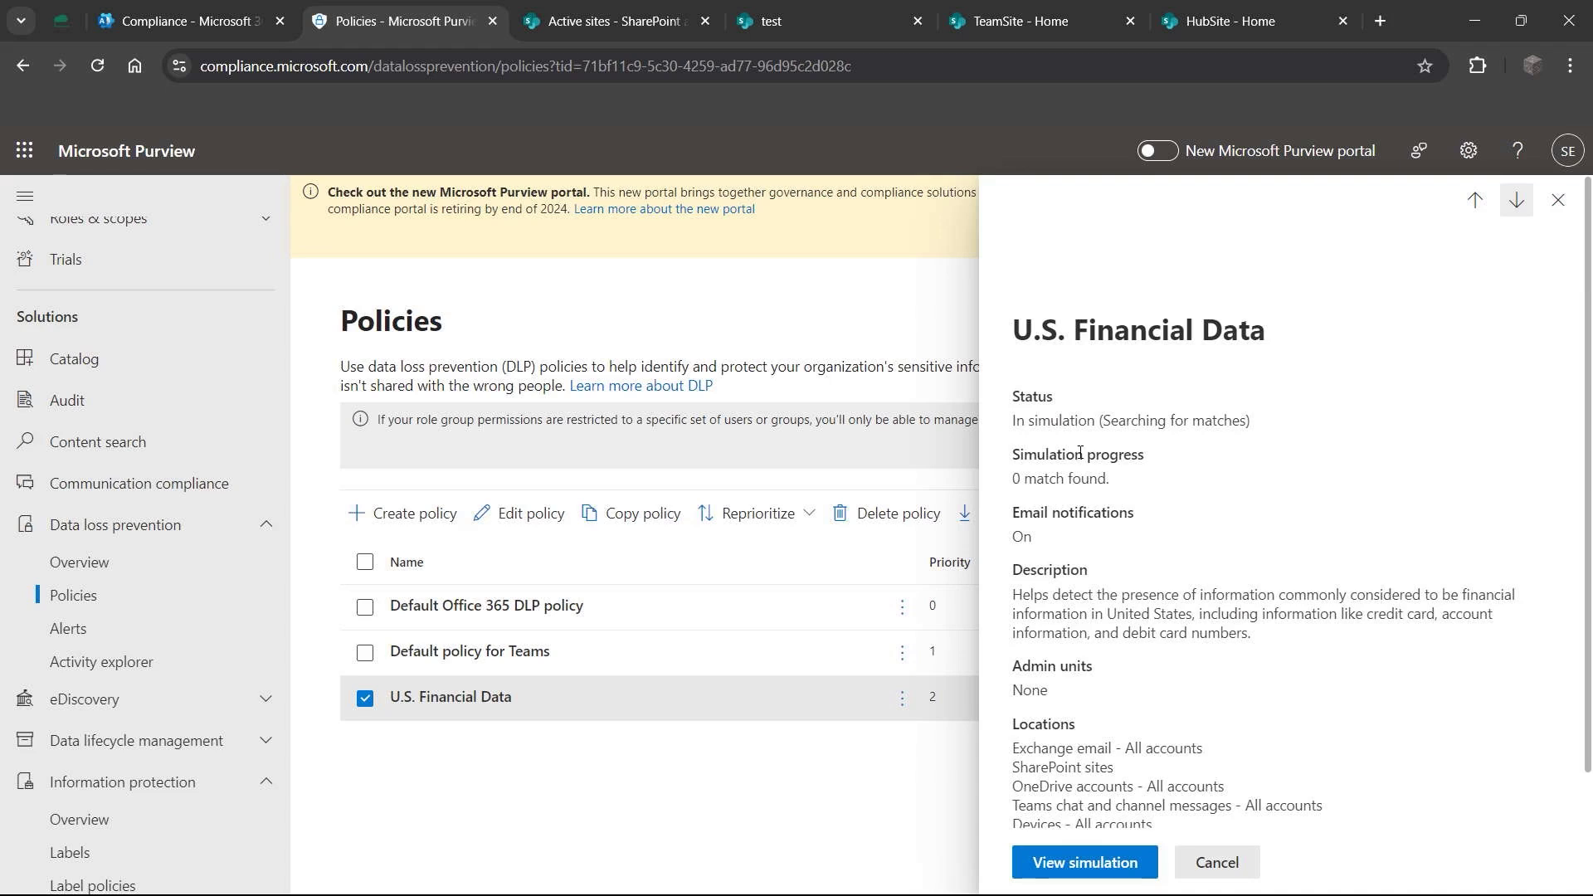
drag(1137, 459, 1019, 473)
drag(1193, 468, 1161, 488)
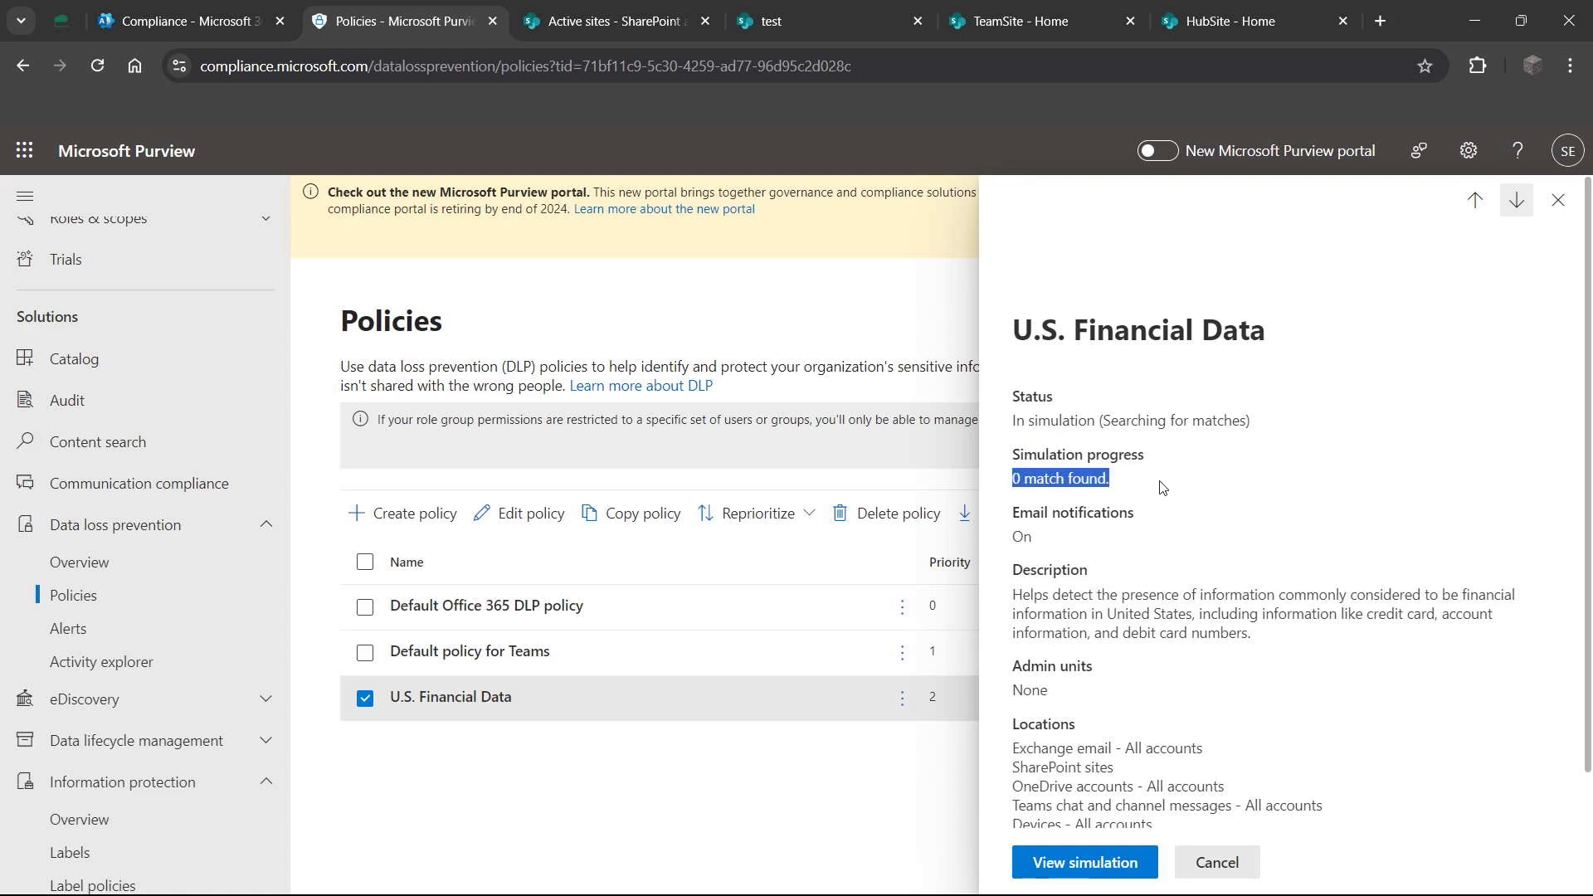
click(1200, 487)
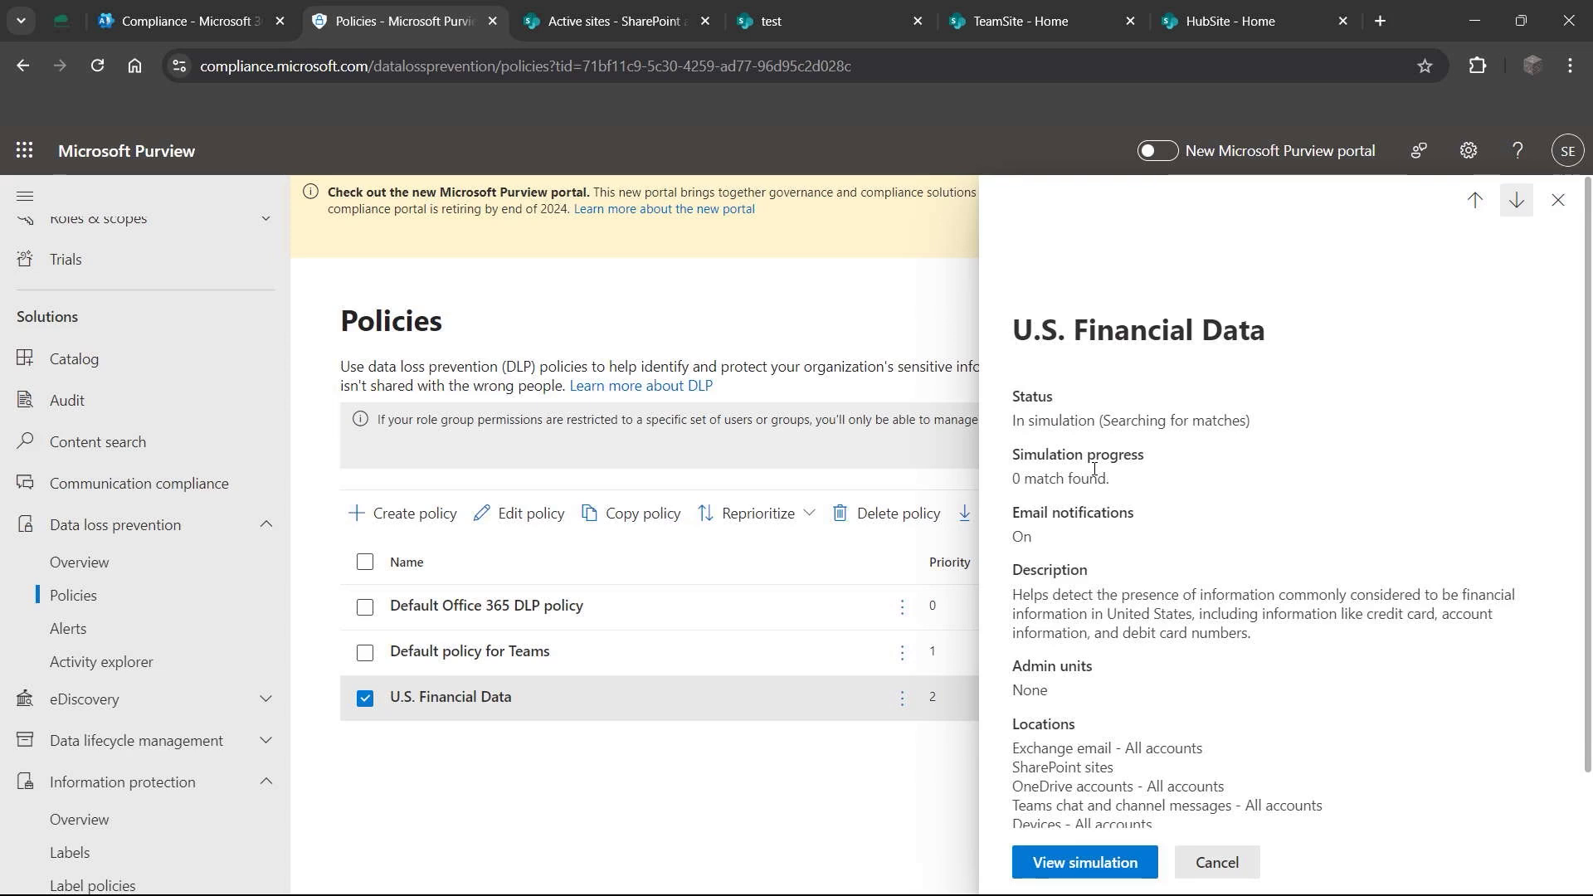
scroll(1186, 332, down, 2)
scroll(1187, 419, up, 2)
drag(1126, 485, 993, 486)
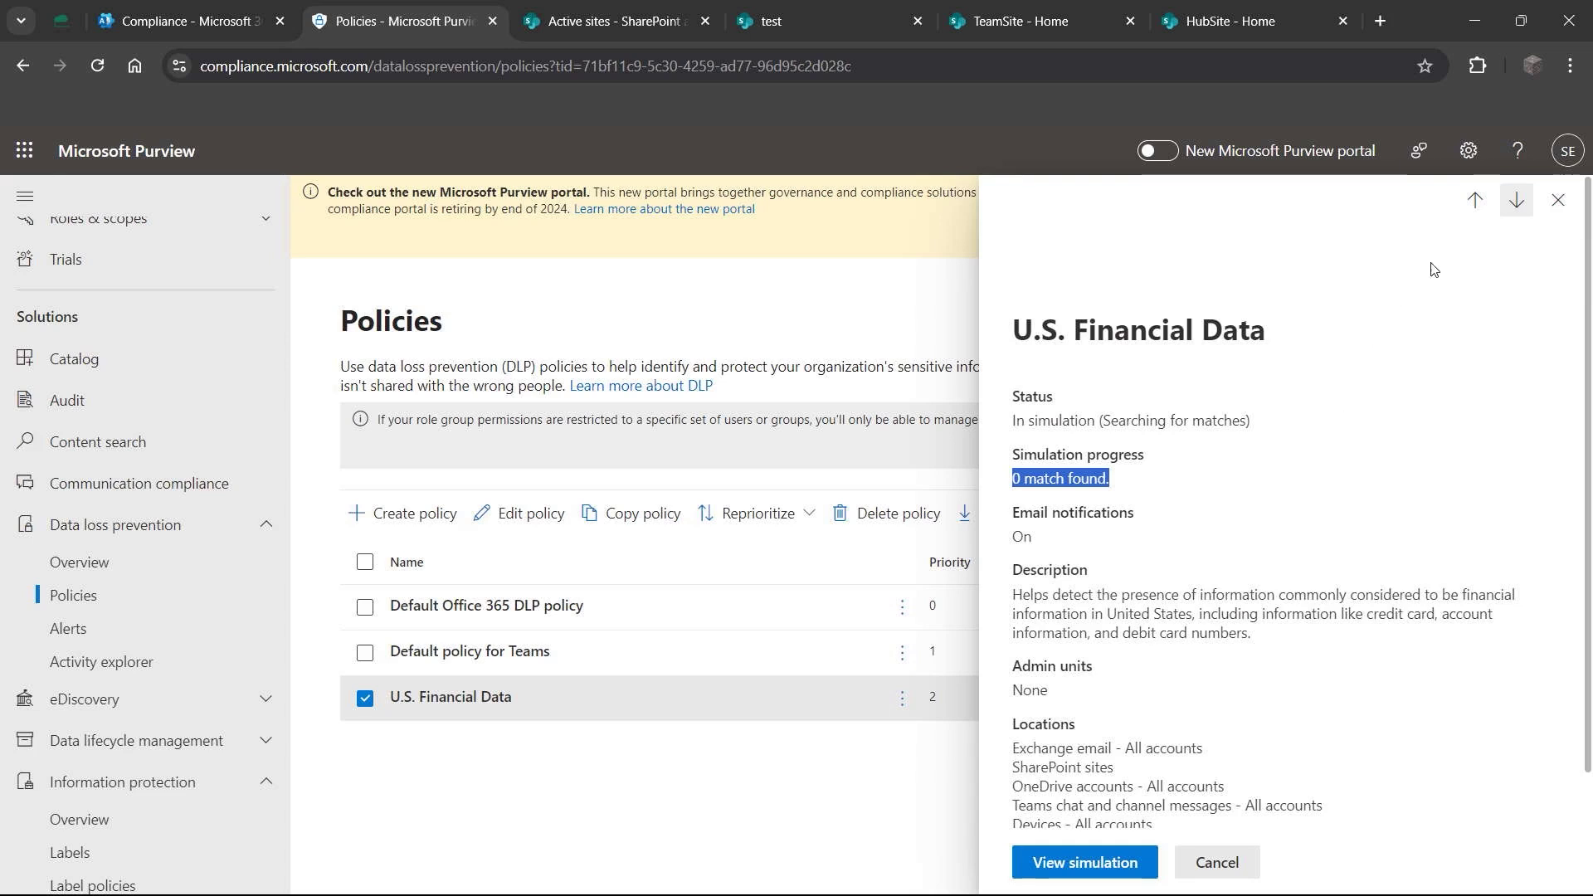
click(1558, 200)
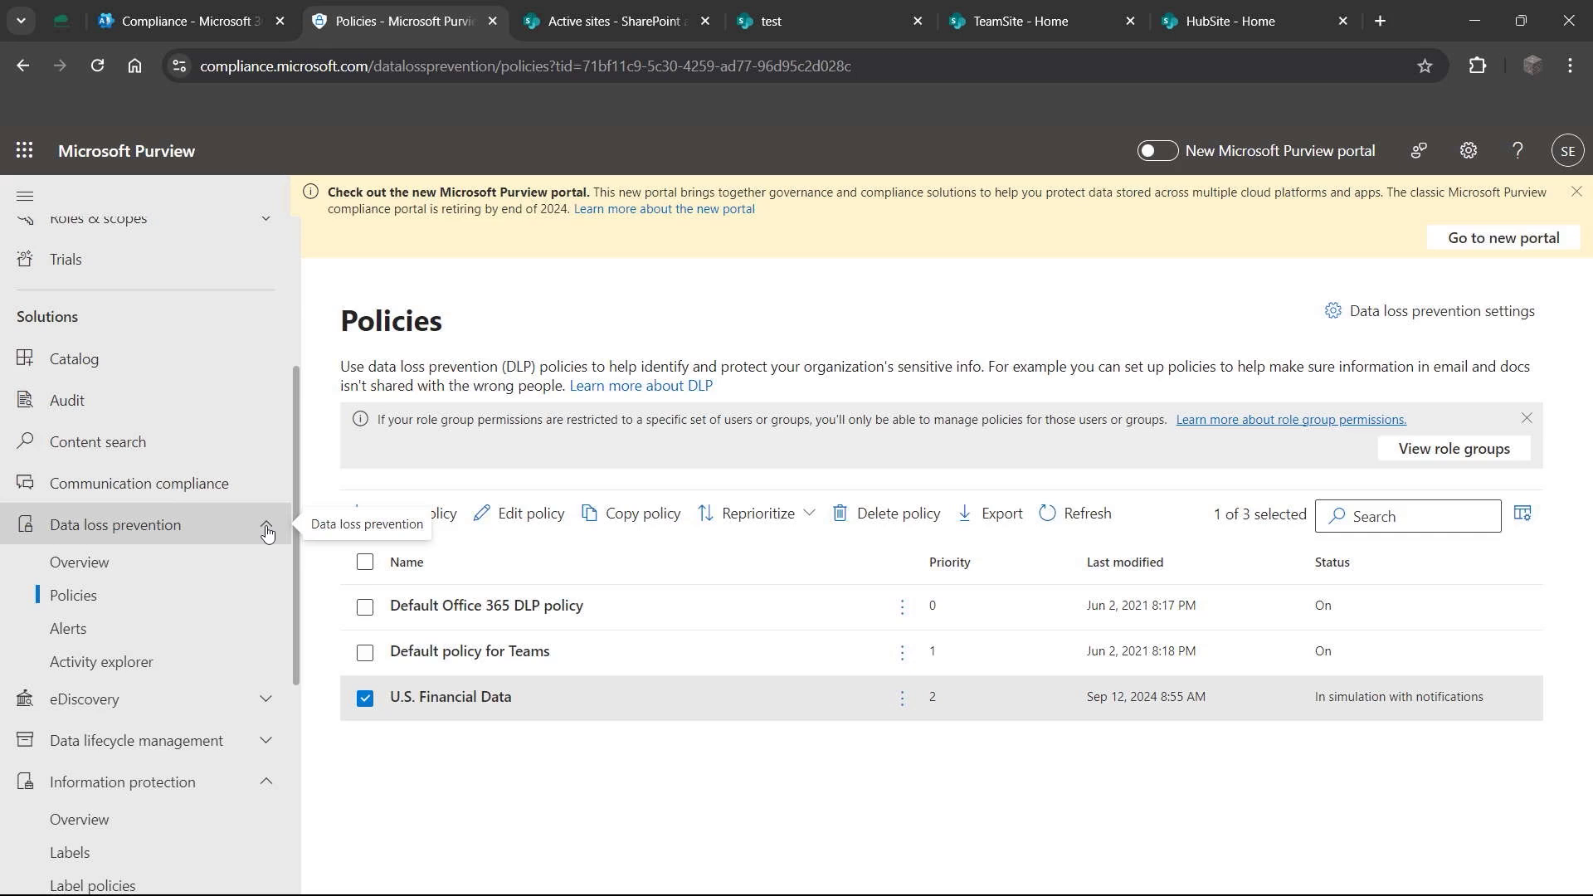
Step: Collapse the Data loss prevention and Information protection sections and open Content search
click(266, 532)
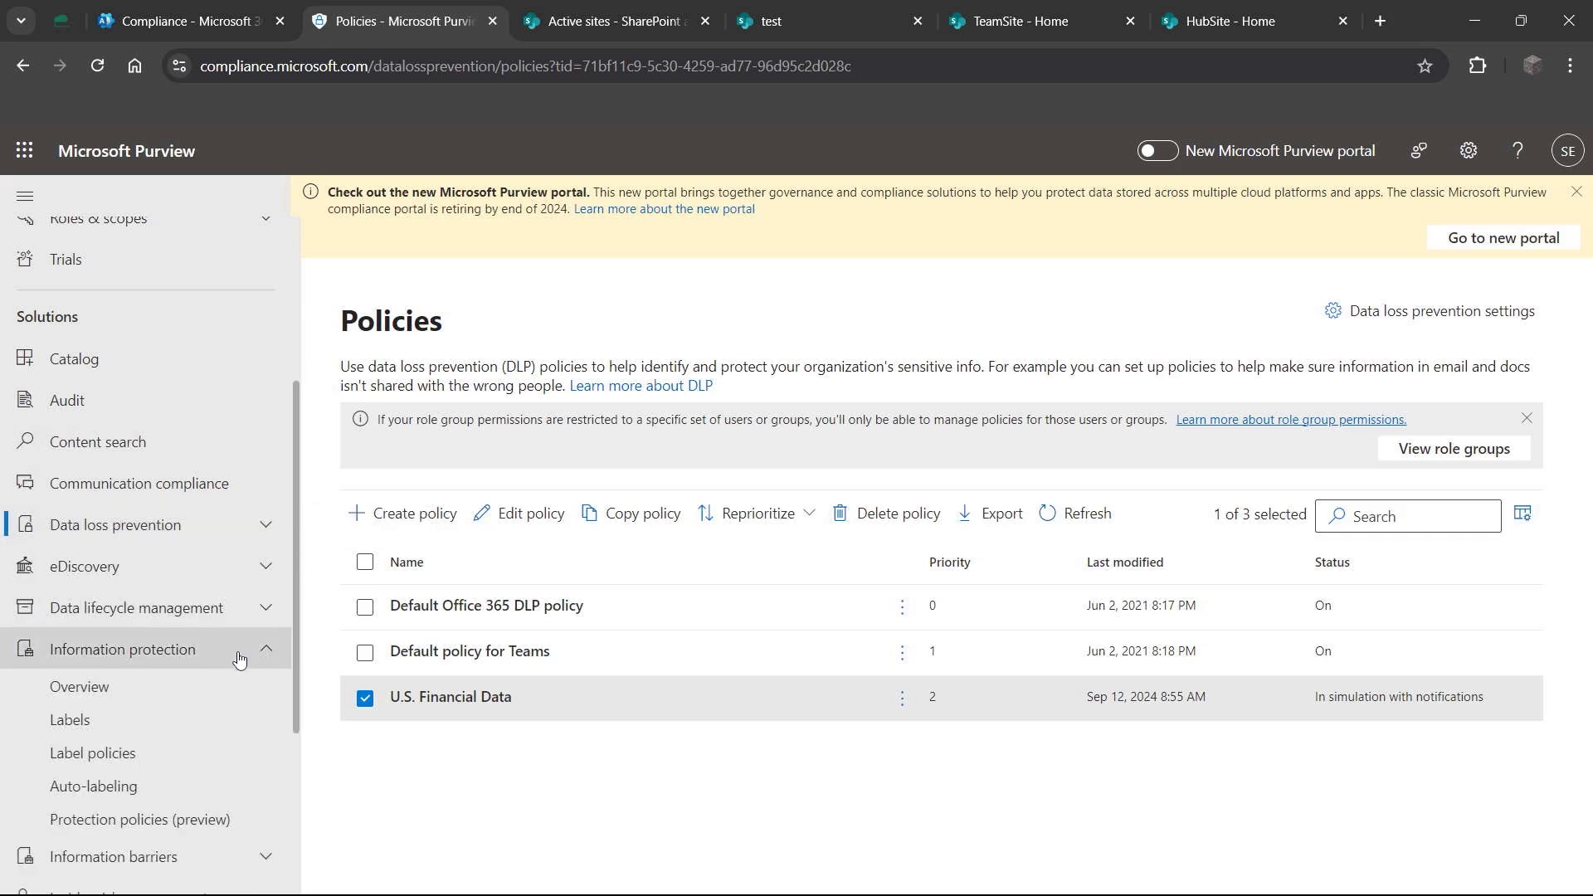
scroll(249, 705, down, 3)
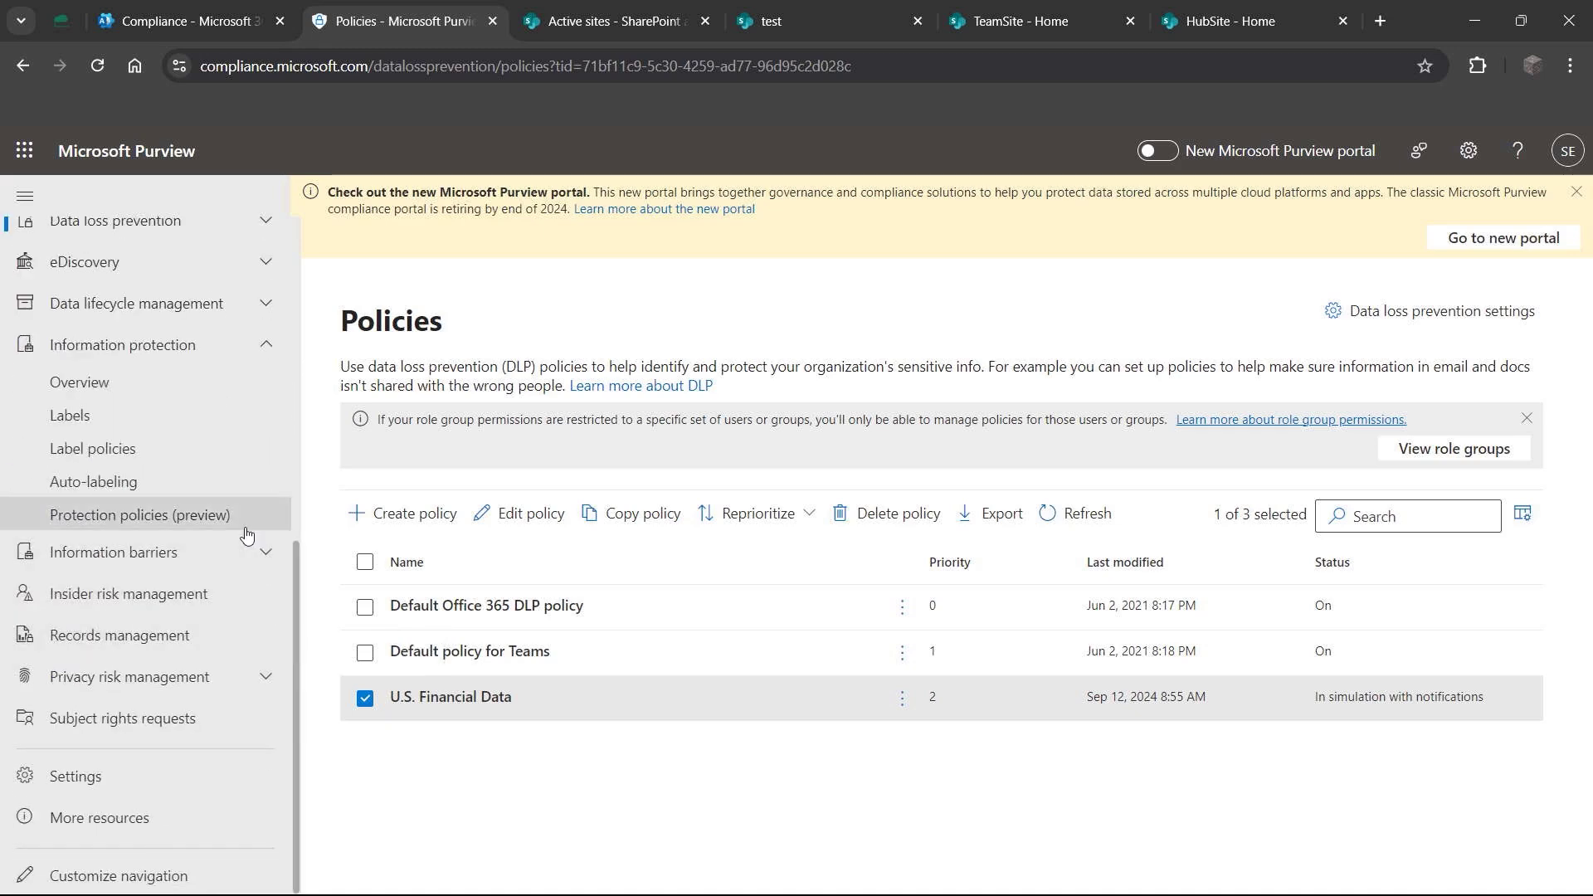
scroll(221, 633, up, 1)
click(241, 555)
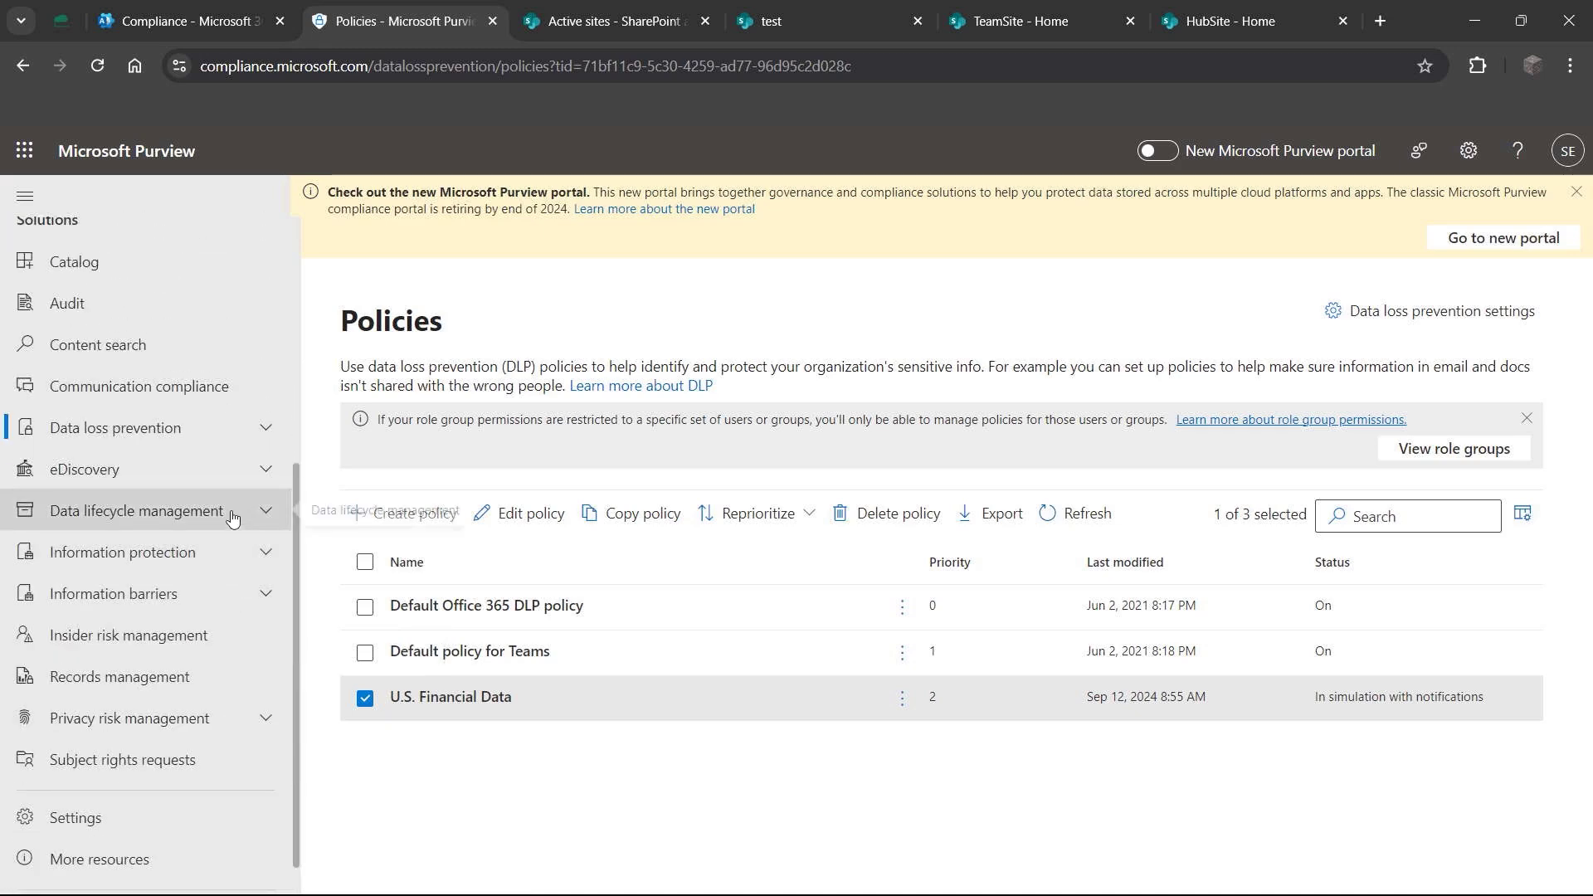
scroll(232, 518, up, 1)
click(120, 447)
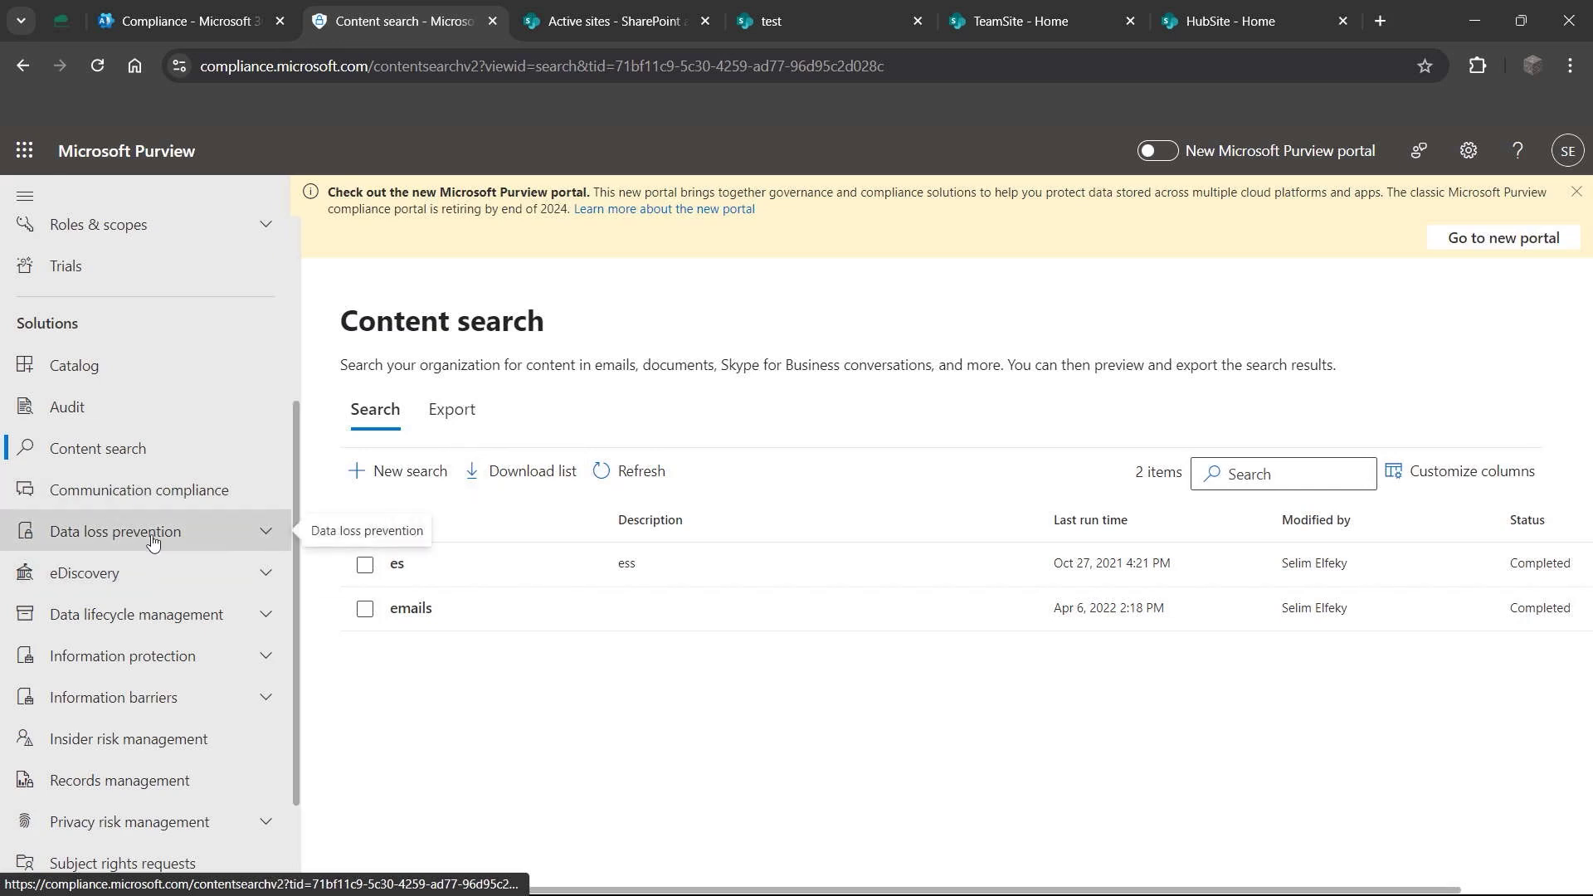
scroll(137, 539, up, 3)
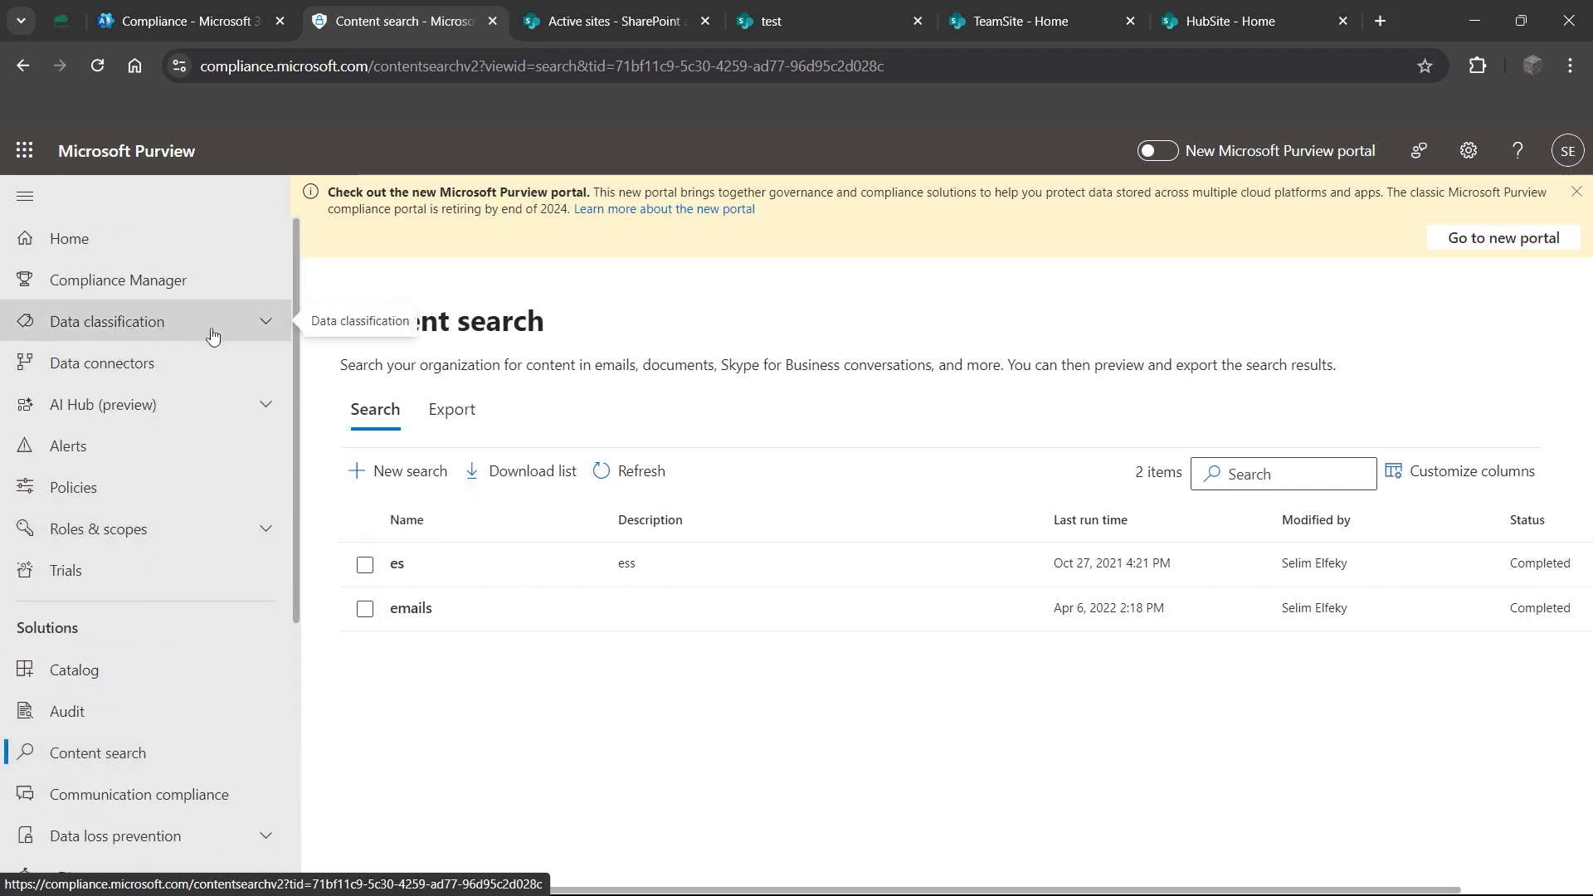